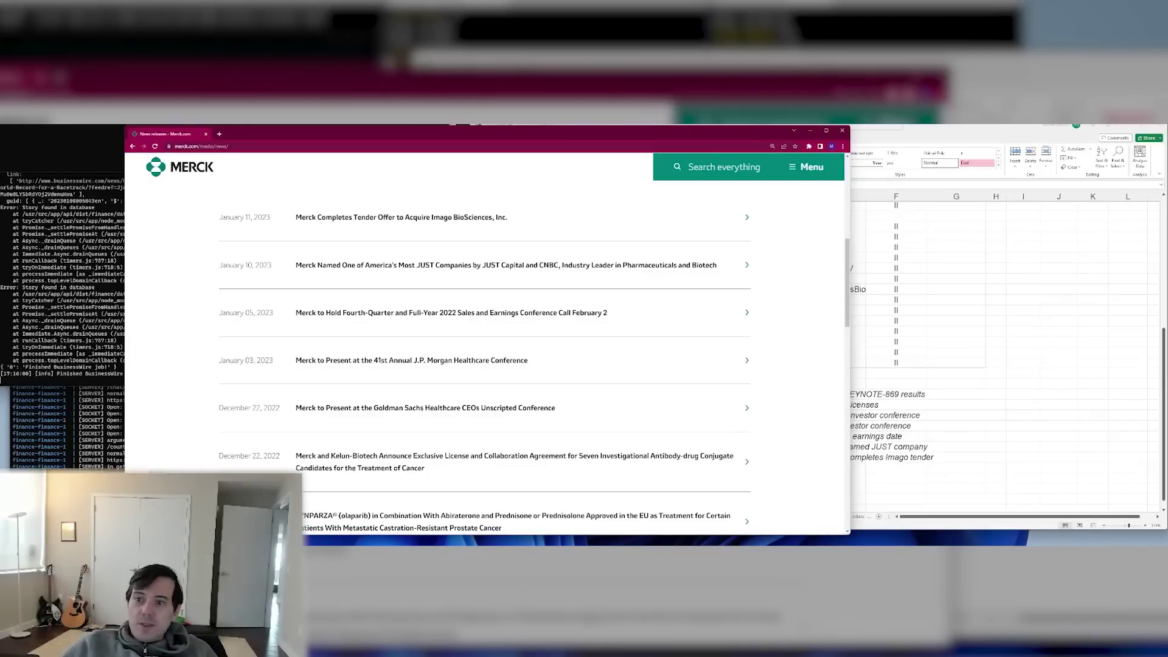
# Open the Imago BioSciences press release announcing Merck's acquisition in the browser, and return to the Excel workbook
pyautogui.click(992, 371)
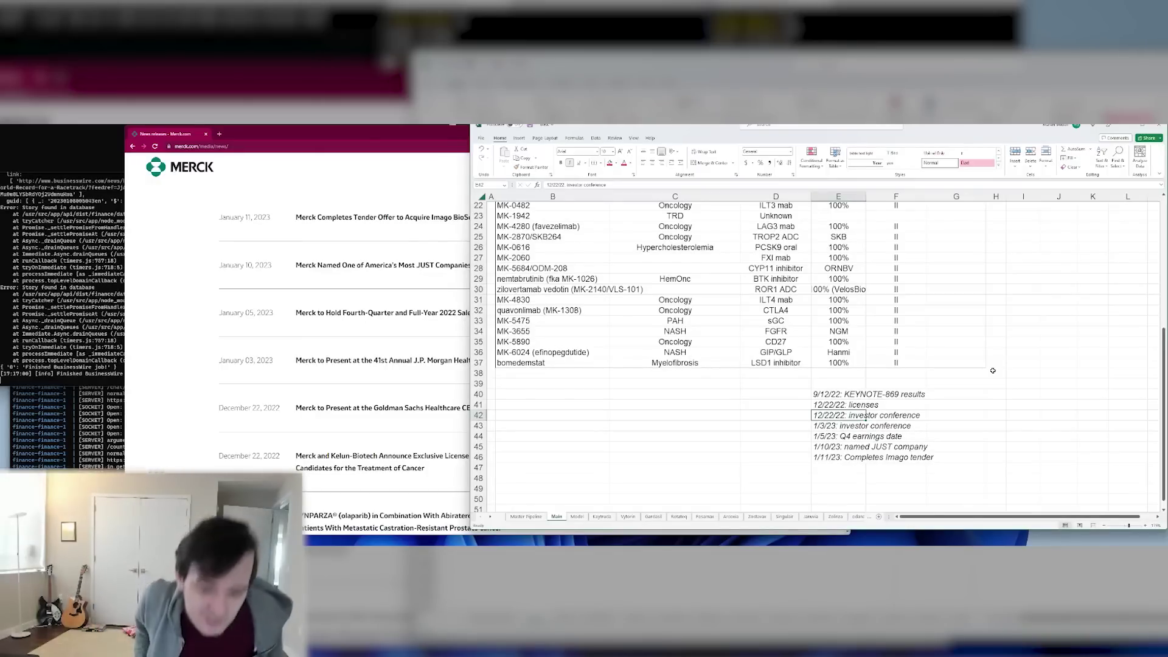
pyautogui.hotkey('alt', 'Tab')
pyautogui.moveTo(240, 236); pyautogui.dragTo(473, 281)
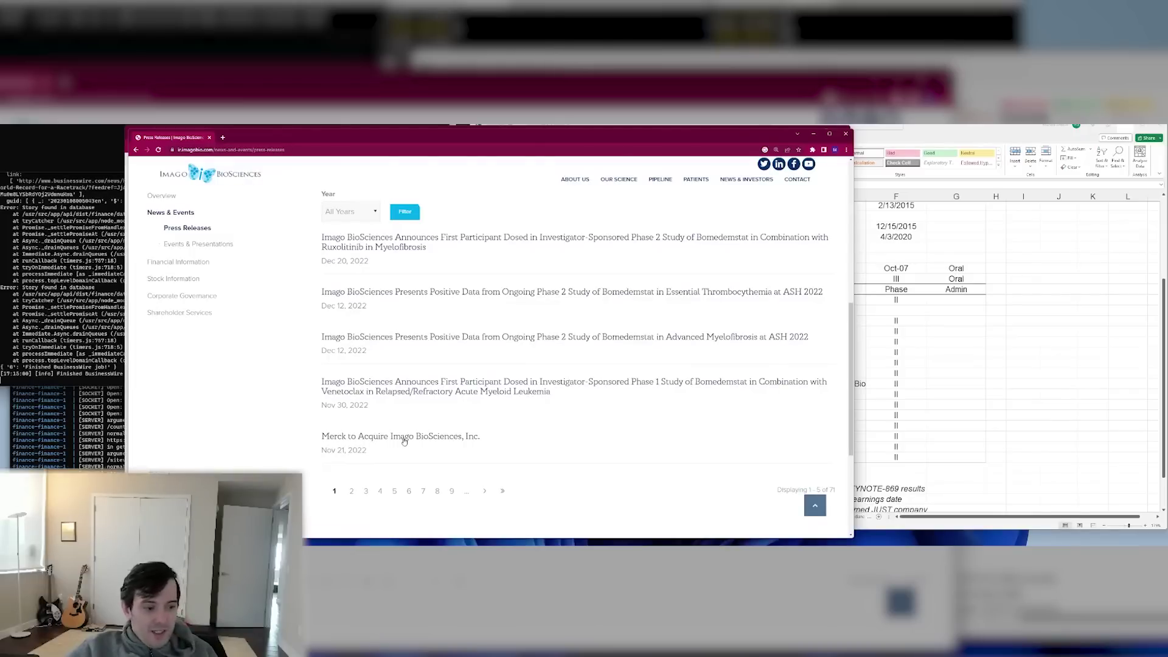
pyautogui.click(404, 439)
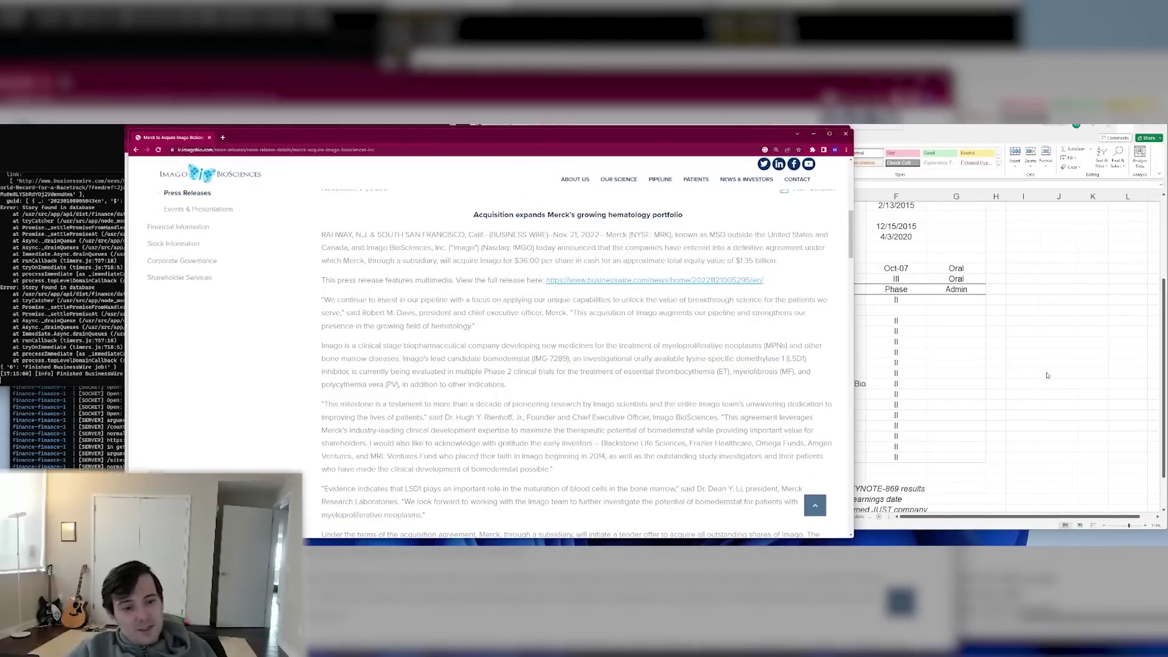
pyautogui.click(1053, 397)
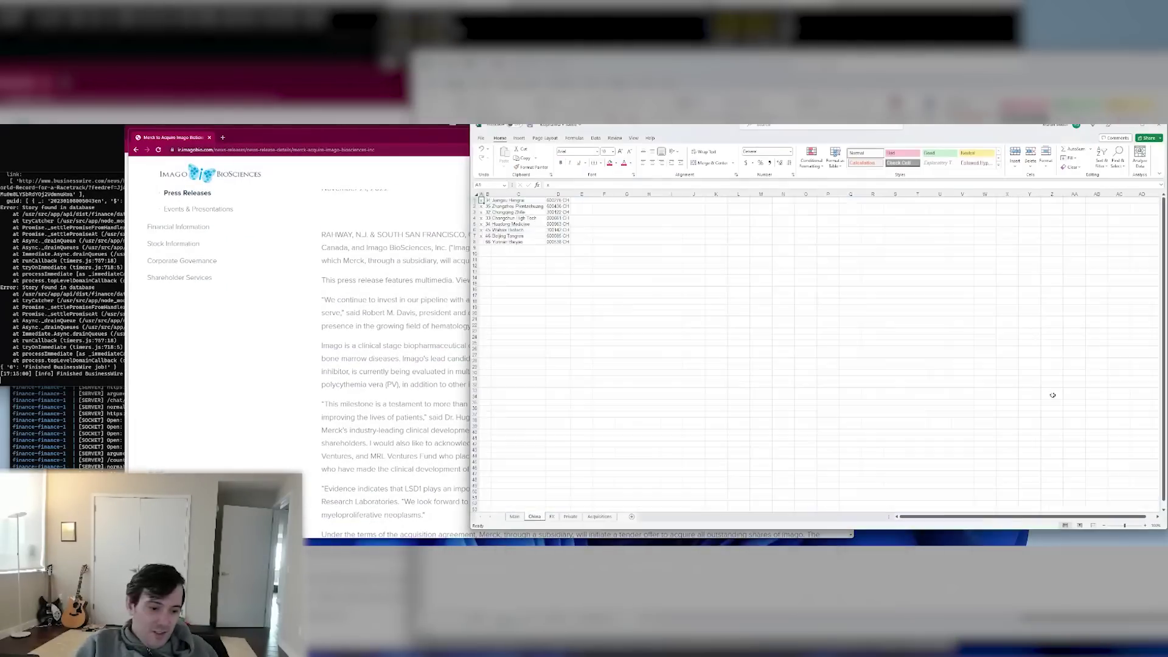
# Add mRNA-4157/V940 as a drug name in cell B29 of the Merck pipeline table
pyautogui.write('enfo')
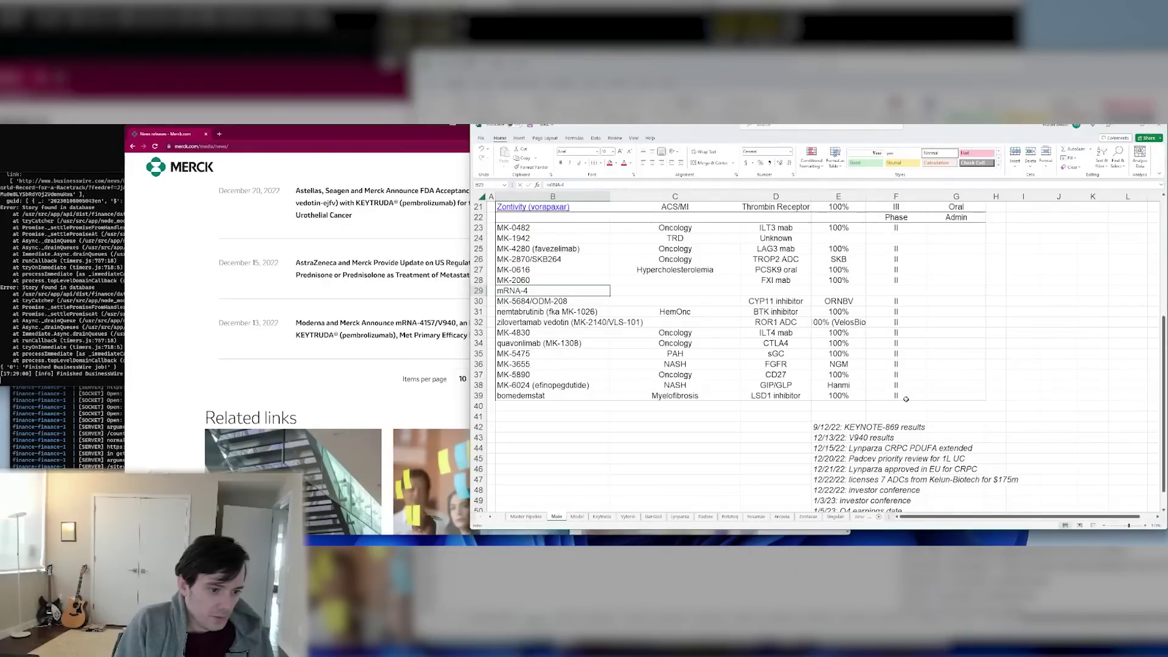
pyautogui.write('157/V940')
pyautogui.press('Tab')
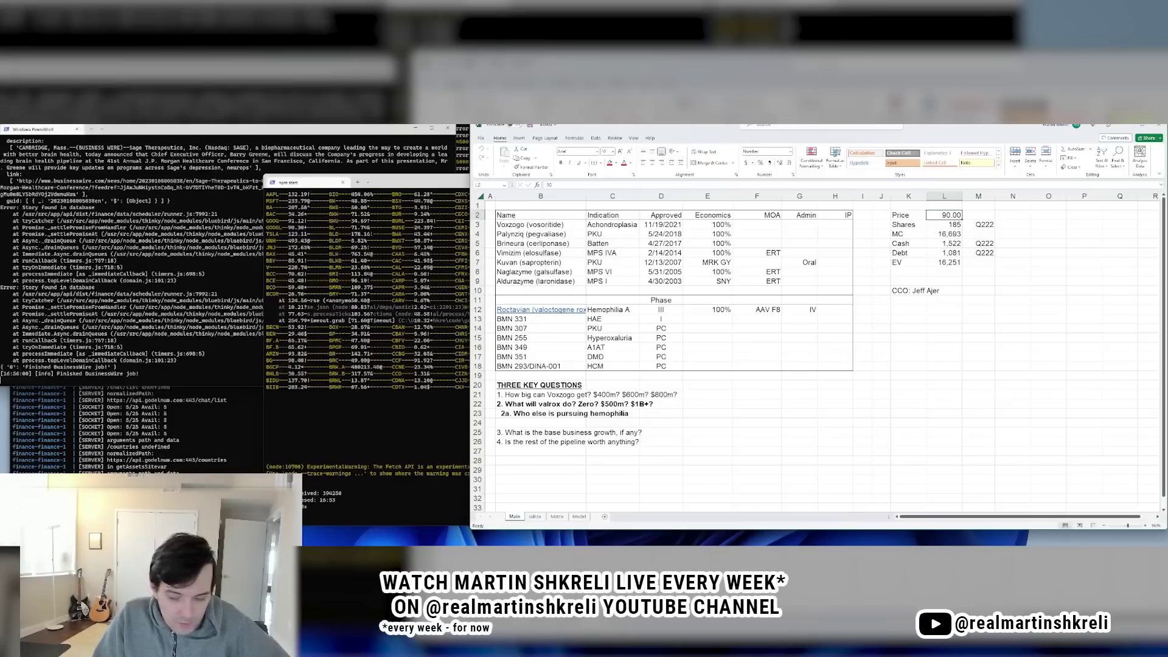
# Look up the BMRN quote in the web terminal and set the share price in the BioMarin workbook to 109
pyautogui.moveTo(561, 545)
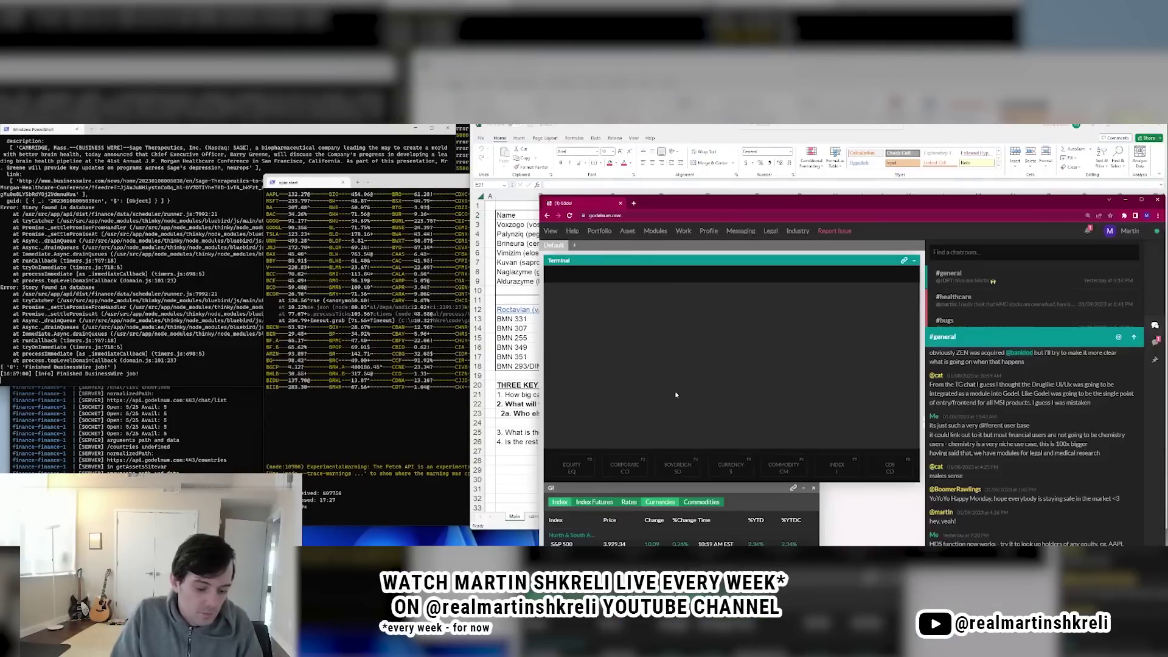
pyautogui.write('BMRN')
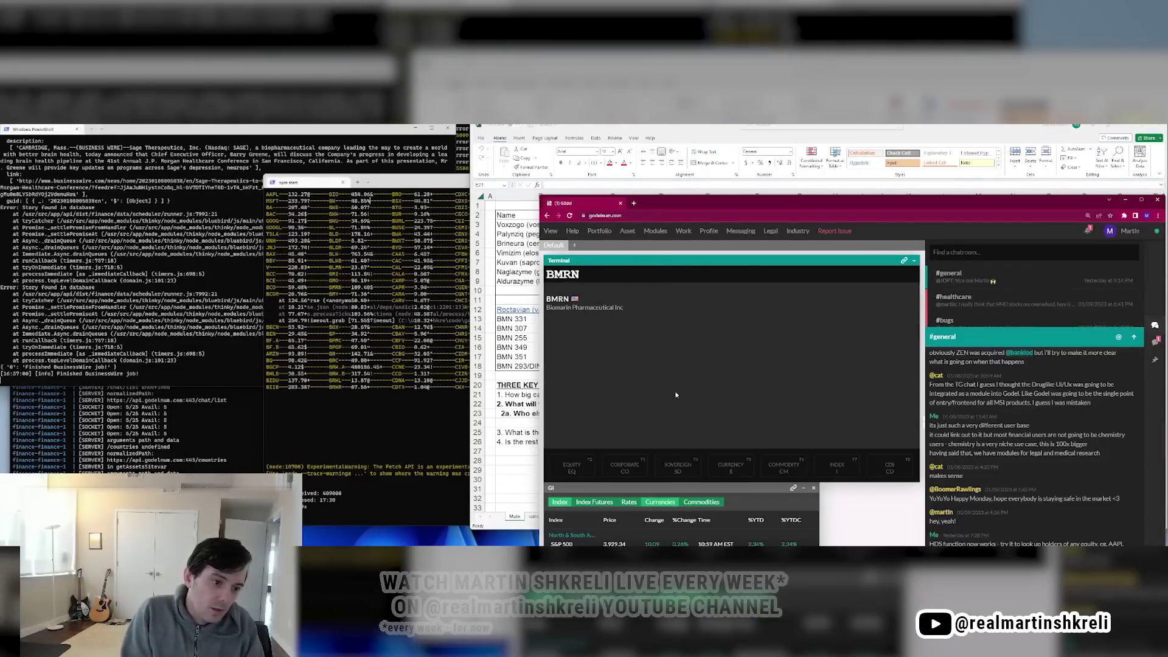
pyautogui.press('Return')
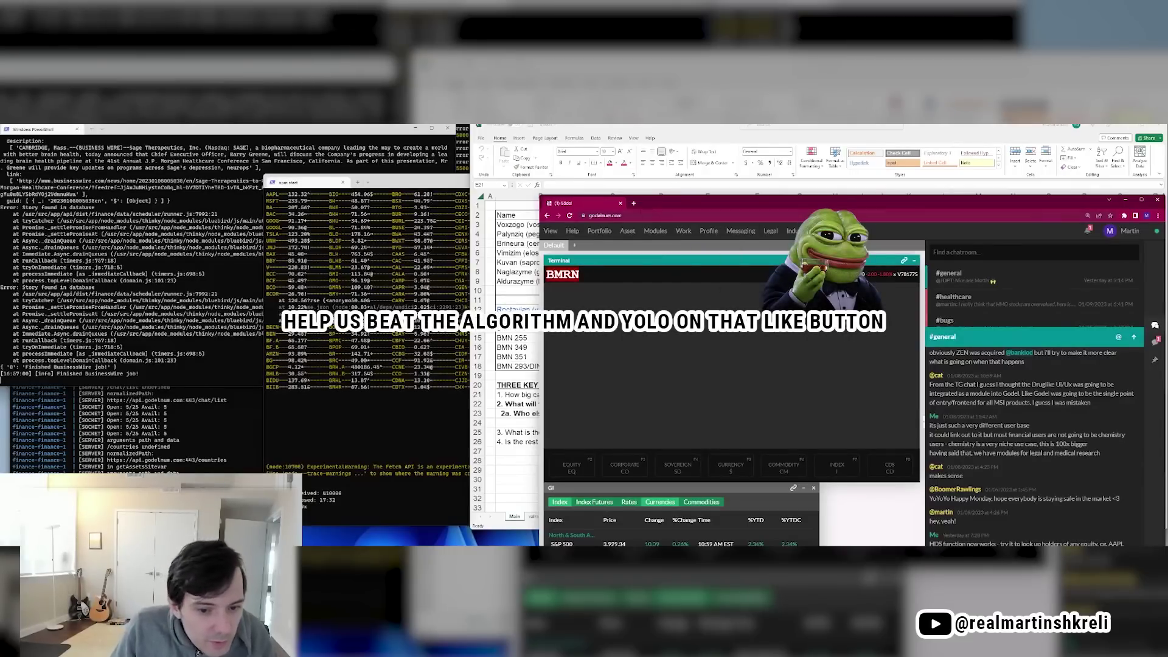
pyautogui.click(621, 204)
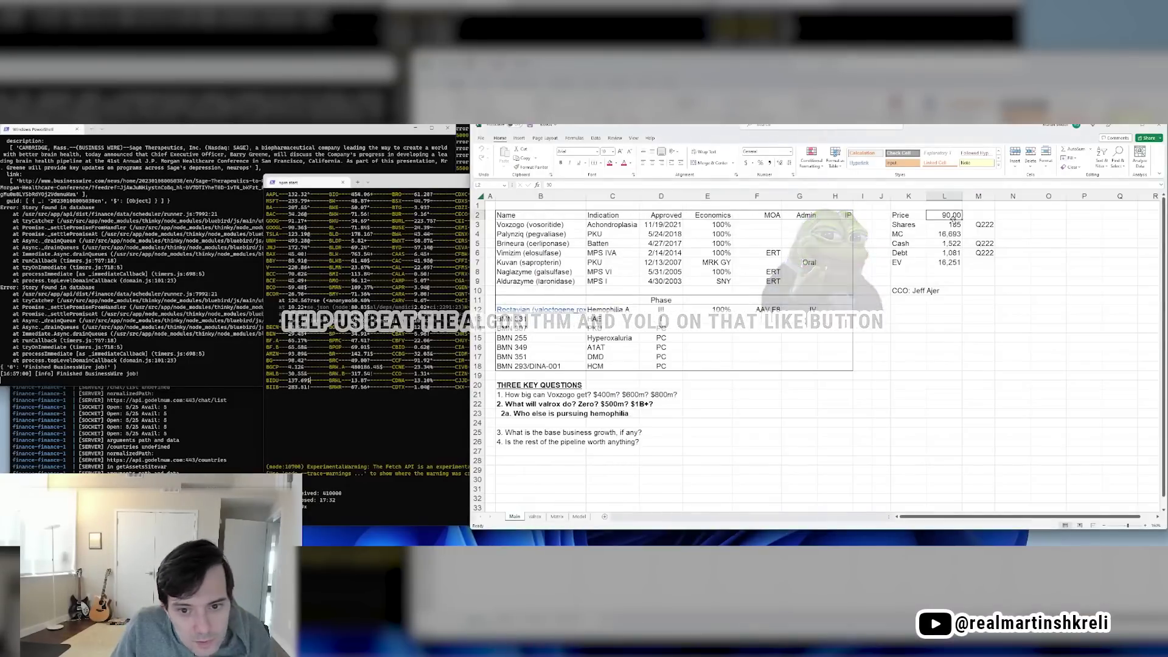
pyautogui.write('109')
pyautogui.press('Return')
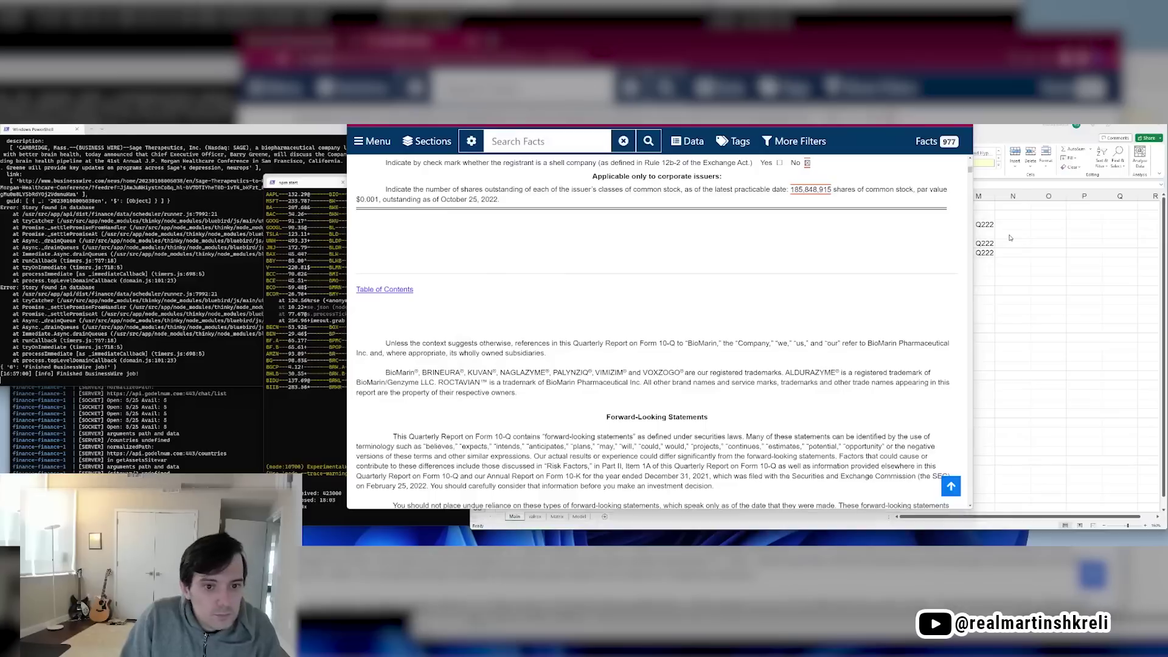
# Set the share count to 185.8489 from the 10-Q cover page and mark its source quarter as Q322
pyautogui.click(1009, 234)
pyautogui.write('185')
pyautogui.hotkey('alt', 'Tab')
pyautogui.hotkey('alt', 'Tab')
pyautogui.write('.8569')
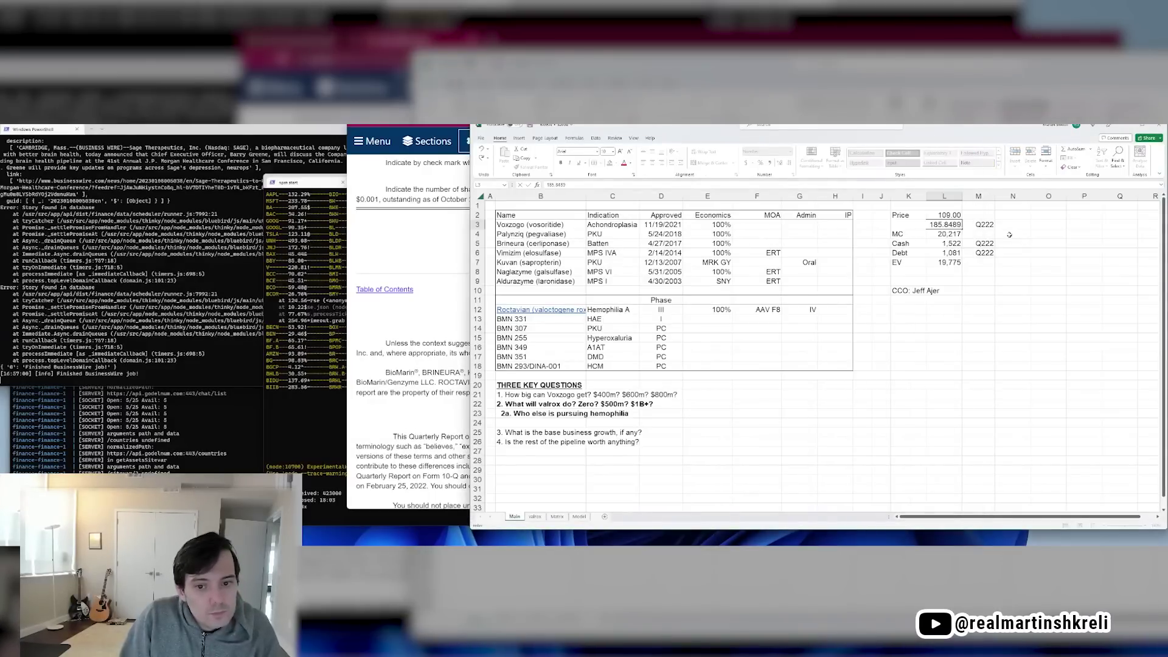
pyautogui.press('Return')
pyautogui.press('Right')
pyautogui.press('Up')
pyautogui.write('Q322')
pyautogui.press('Return')
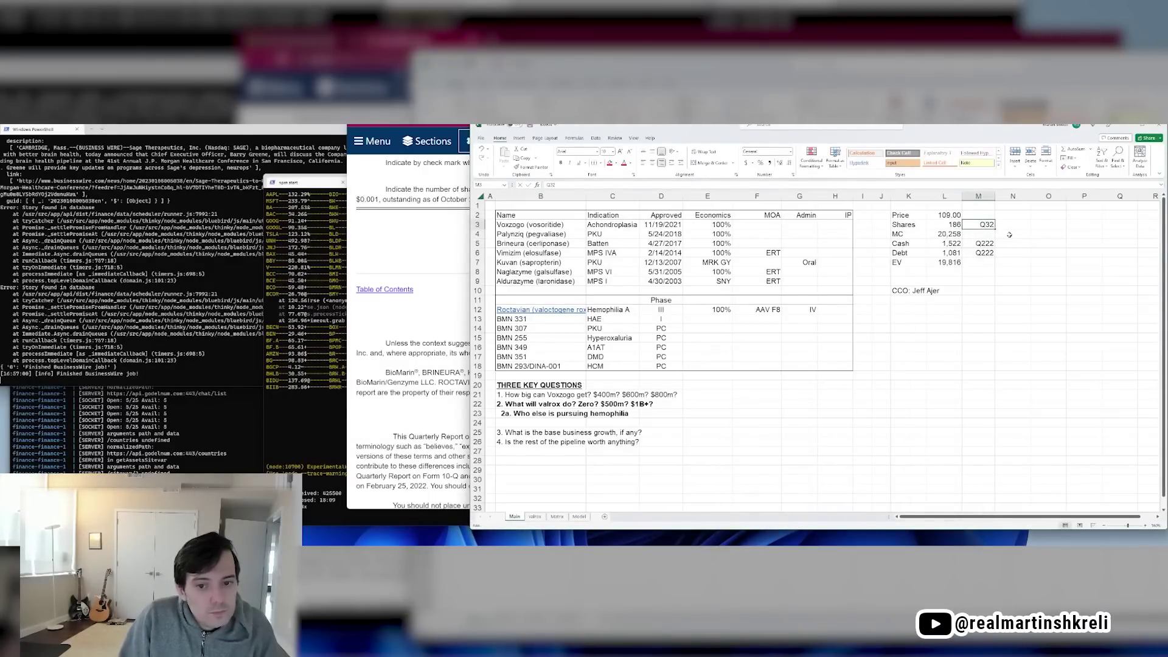
# In the model's Q322 column, enter cash as +761.515+512.253 plus long-term investments of 372.302, and accounts receivable as 419.622
pyautogui.hotkey('alt', 'Tab')
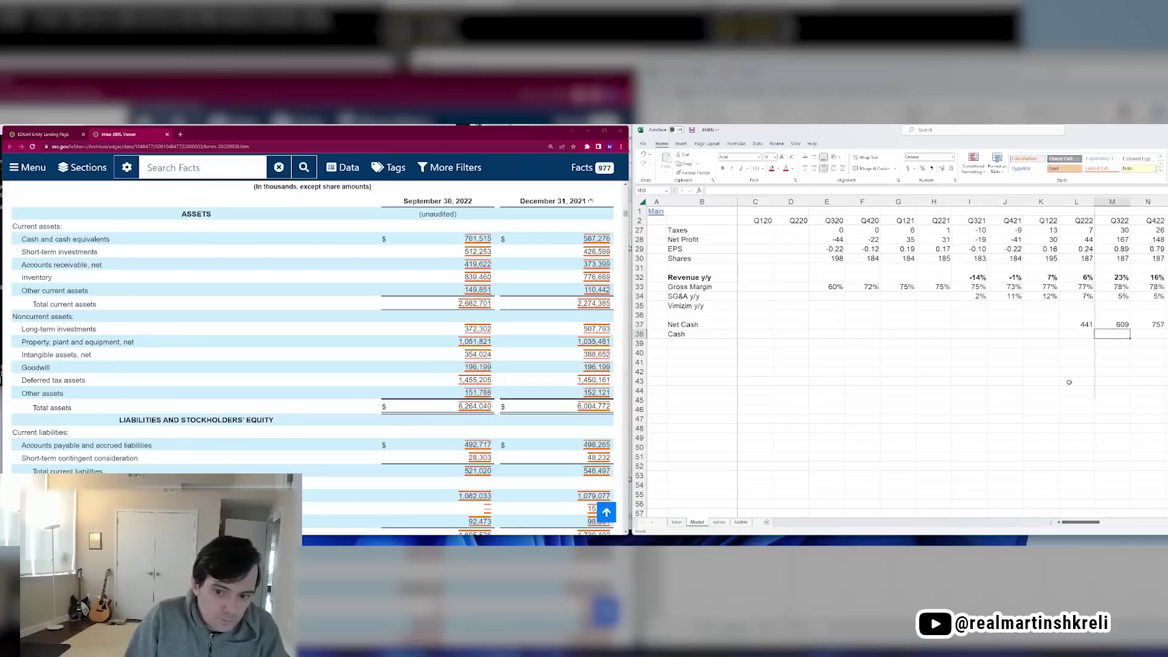
pyautogui.write('+761.515+5')
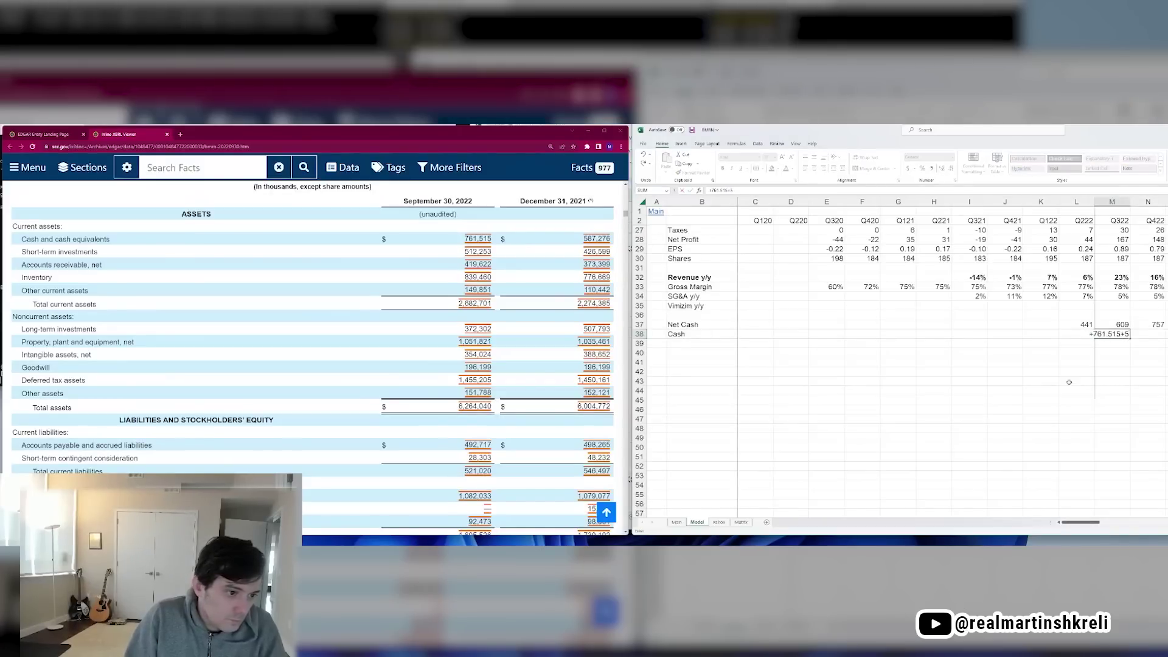
pyautogui.write('12.253')
pyautogui.press('Return')
pyautogui.write('419')
pyautogui.press('Return')
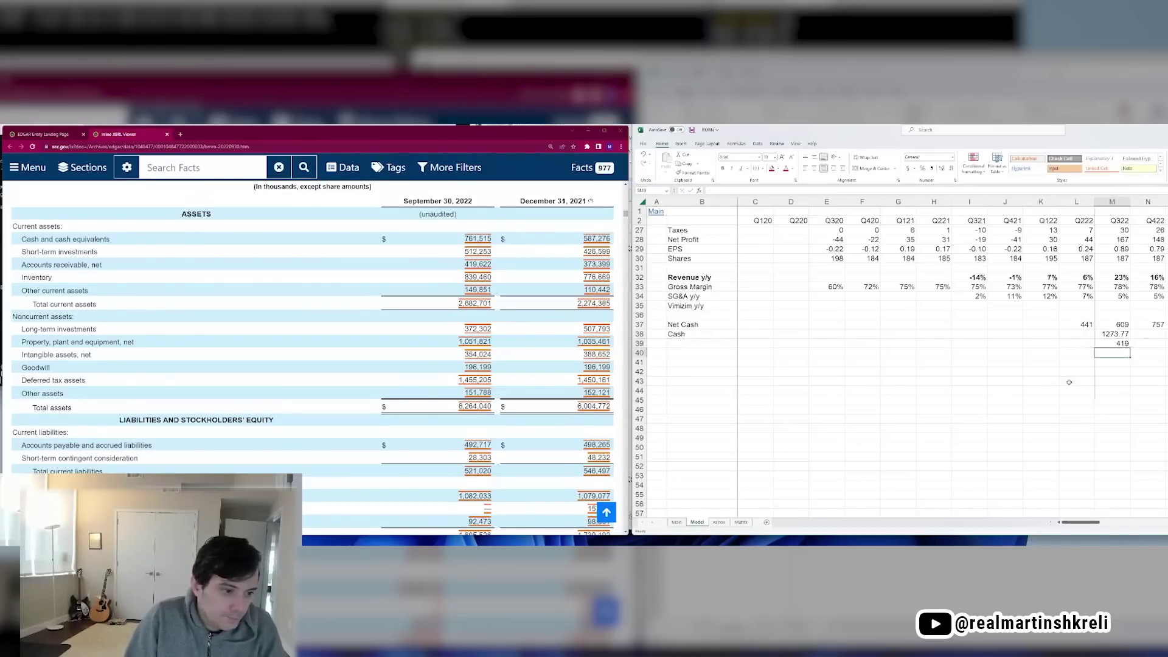
pyautogui.press('Up')
pyautogui.write('419.622')
pyautogui.press('Return')
# Enter Q322 inventory of 839.46, other current assets of 149.851 and property, plant and equipment of 1051.82 below receivables
pyautogui.write('839.46')
pyautogui.press('Return')
pyautogui.write('149.851')
pyautogui.press('Return')
pyautogui.write('10')
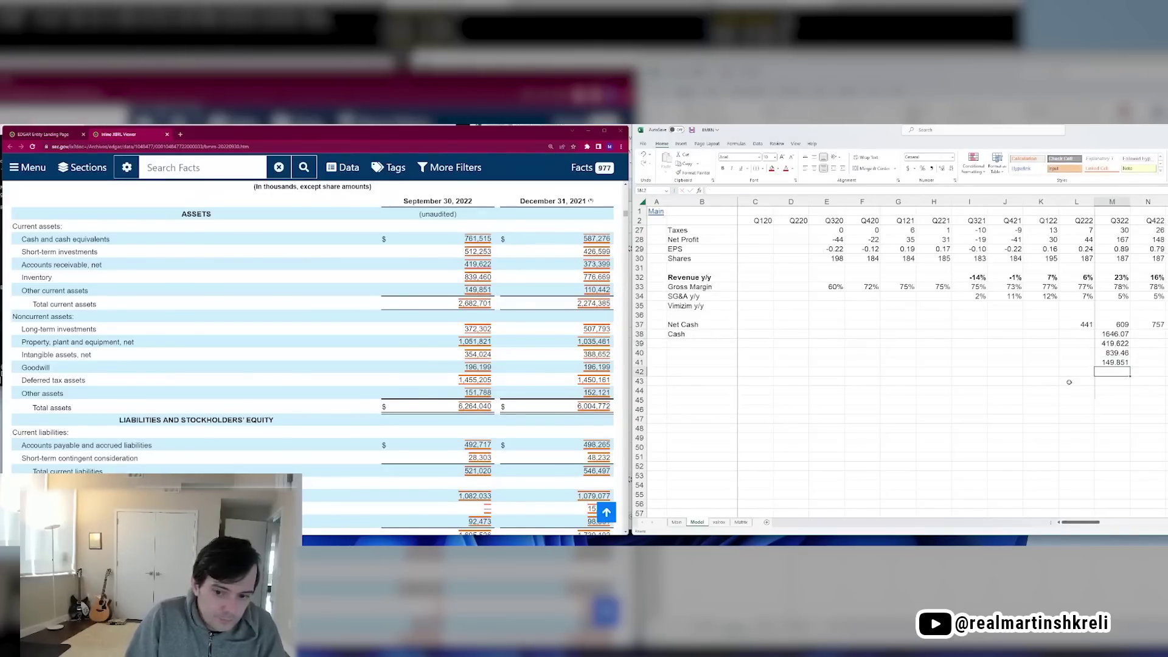
pyautogui.write('51.82')
pyautogui.press('Return')
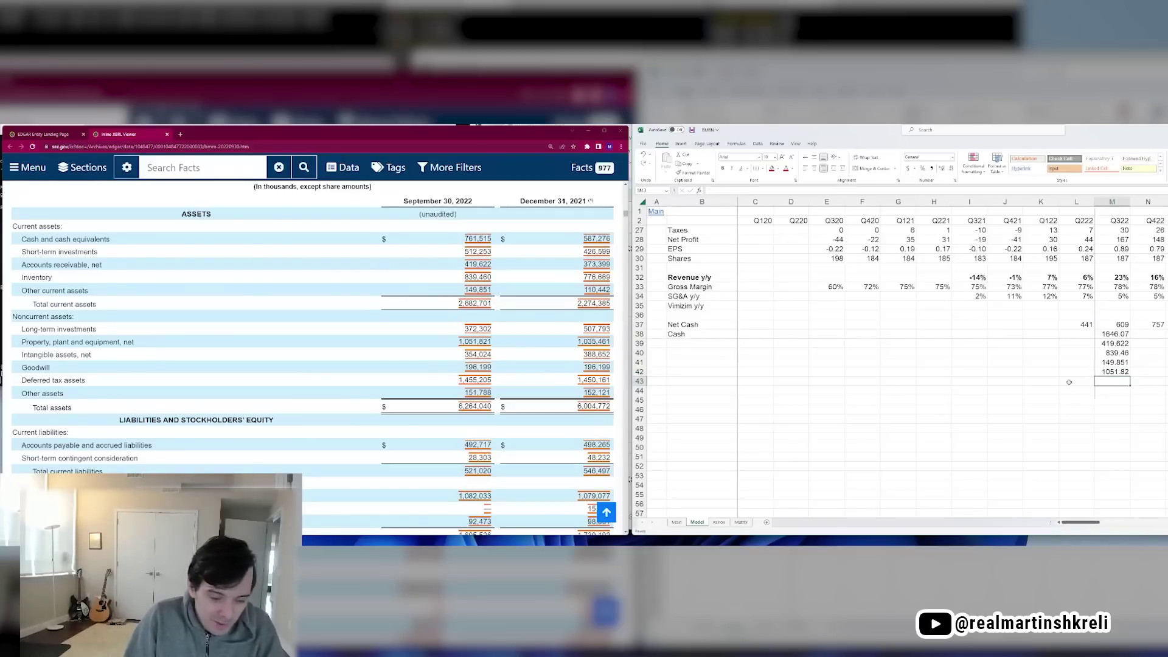
# Enter intangibles plus goodwill as +354.024+196.199, deferred tax assets of 1455.21 and other assets of 151.788 in the Q322 column
pyautogui.write('+354.')
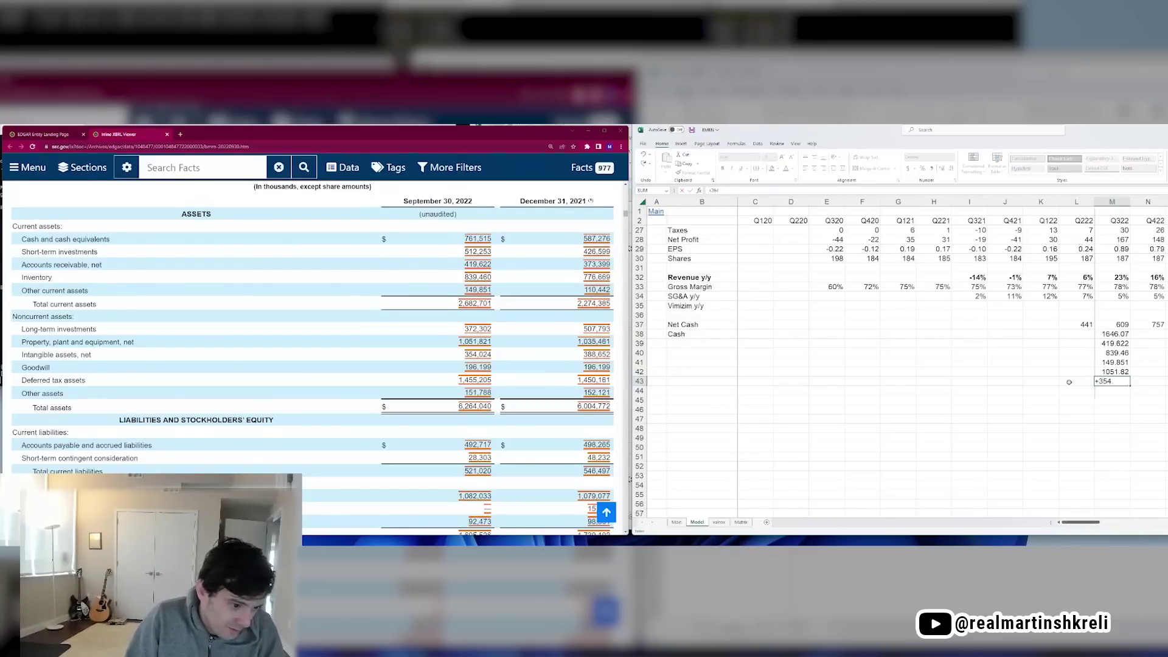
pyautogui.write('024+196.199')
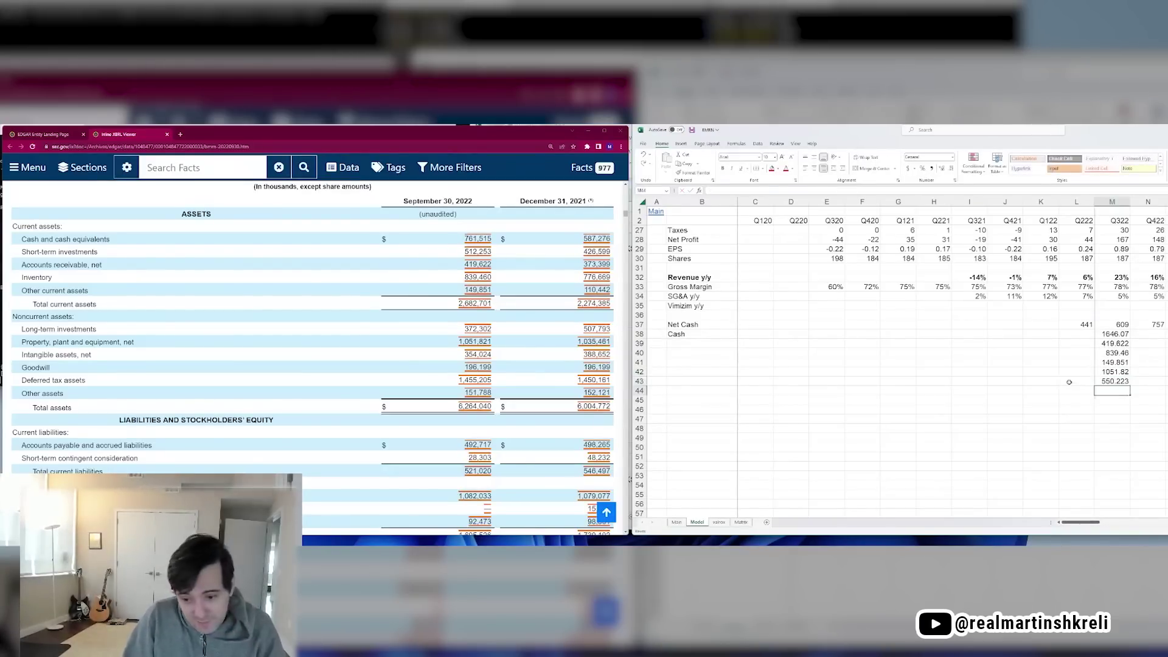
pyautogui.press('Return')
pyautogui.write('145')
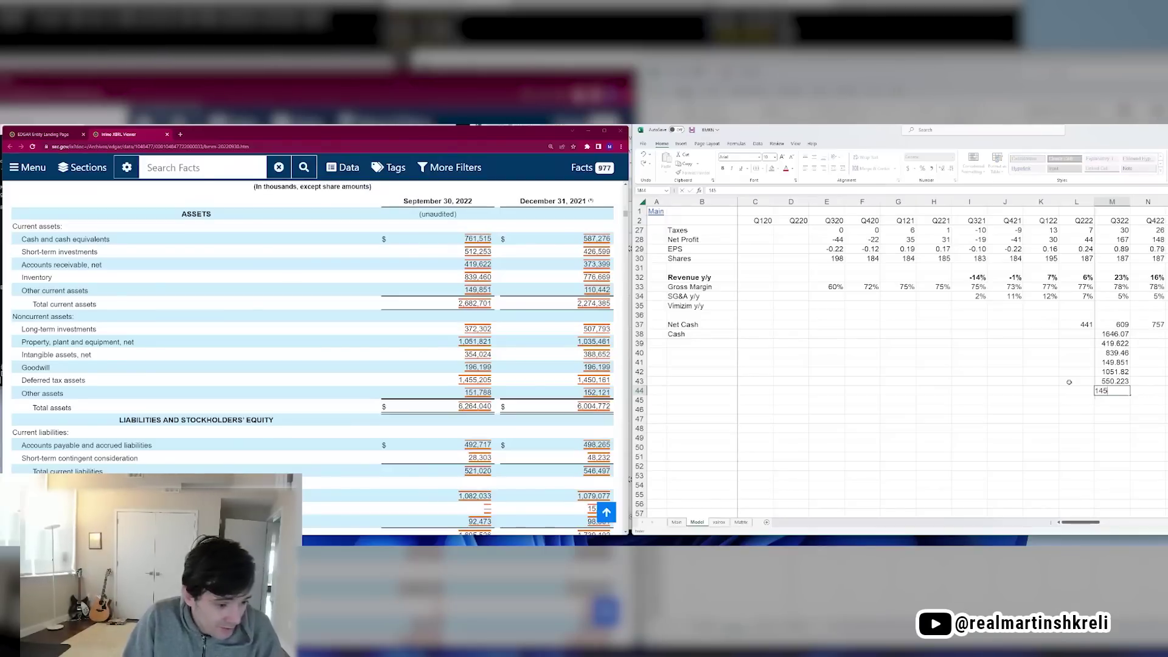
pyautogui.write('5.21')
pyautogui.press('Return')
pyautogui.write('151.788')
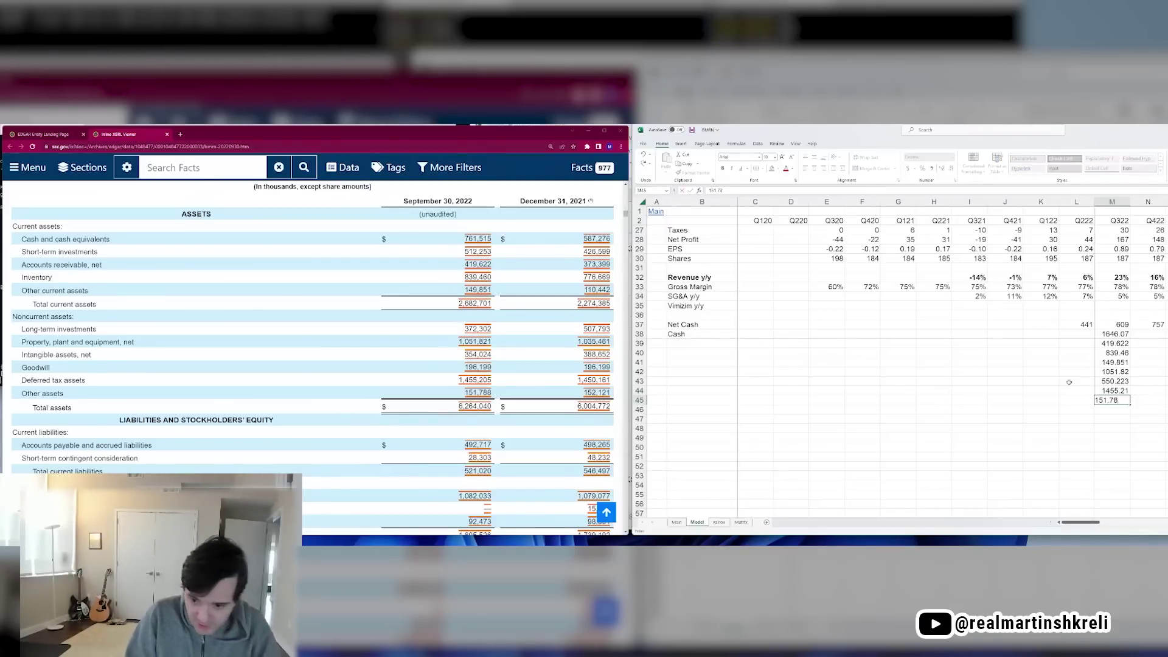
pyautogui.press('Return')
# Total the Q322 asset figures in M46 with a SUM formula over the rows above
pyautogui.write('=sum(')
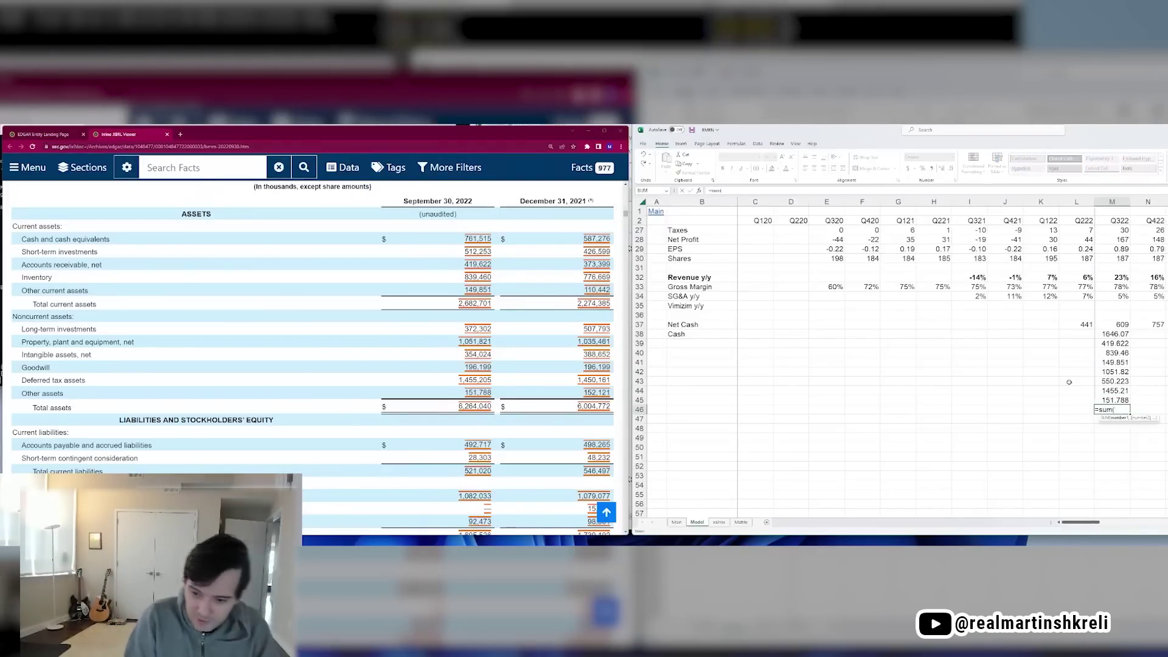
pyautogui.press('Up')
pyautogui.hotkey('ctrl', 'shift', 'Up')
pyautogui.press('Return')
# Format asset rows 38 to 46 as numbers with a thousands separator and zero decimal places
pyautogui.click(1092, 398)
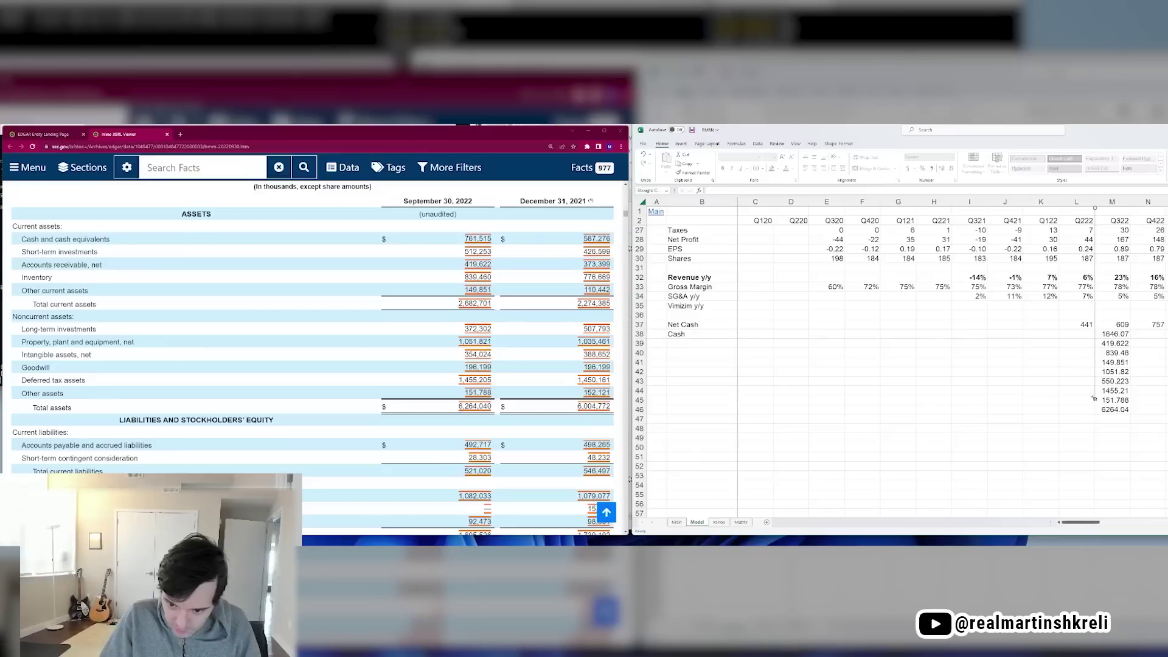
pyautogui.click(1130, 409)
pyautogui.hotkey('shift', 'Up')
pyautogui.hotkey('shift', 'Up')
pyautogui.hotkey('shift', 'Up')
pyautogui.hotkey('shift', 'Up')
pyautogui.hotkey('shift', 'Up')
pyautogui.hotkey('shift', 'Up')
pyautogui.hotkey('shift', 'Up')
pyautogui.hotkey('shift', 'Up')
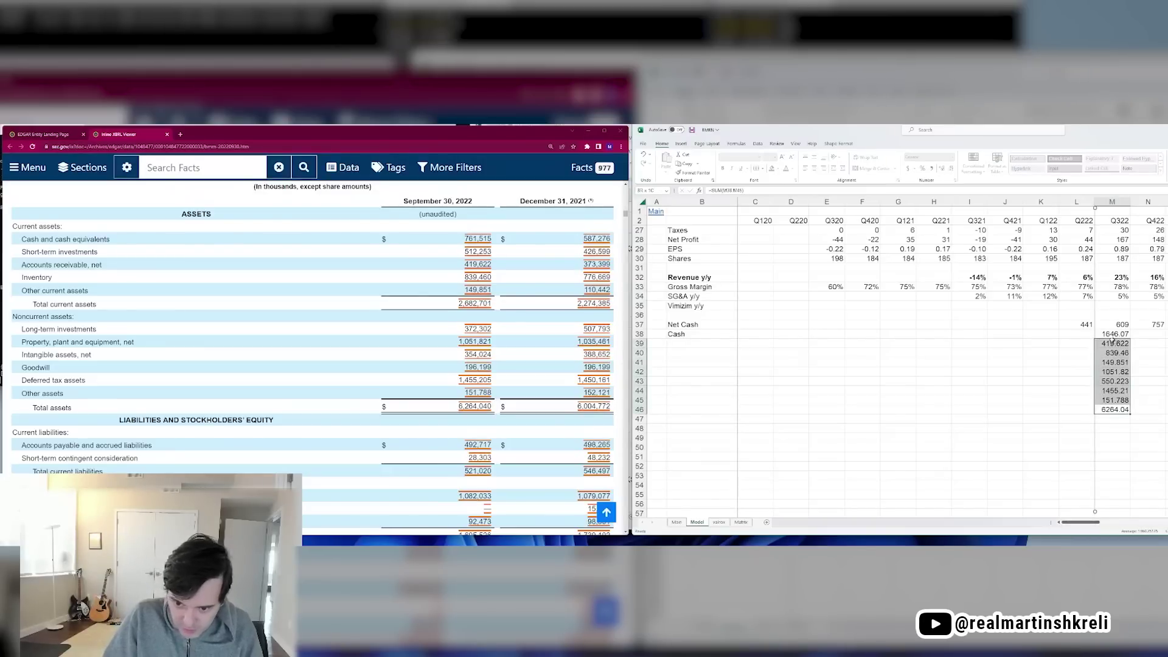
pyautogui.hotkey('shift', 'space')
pyautogui.hotkey('ctrl', '1')
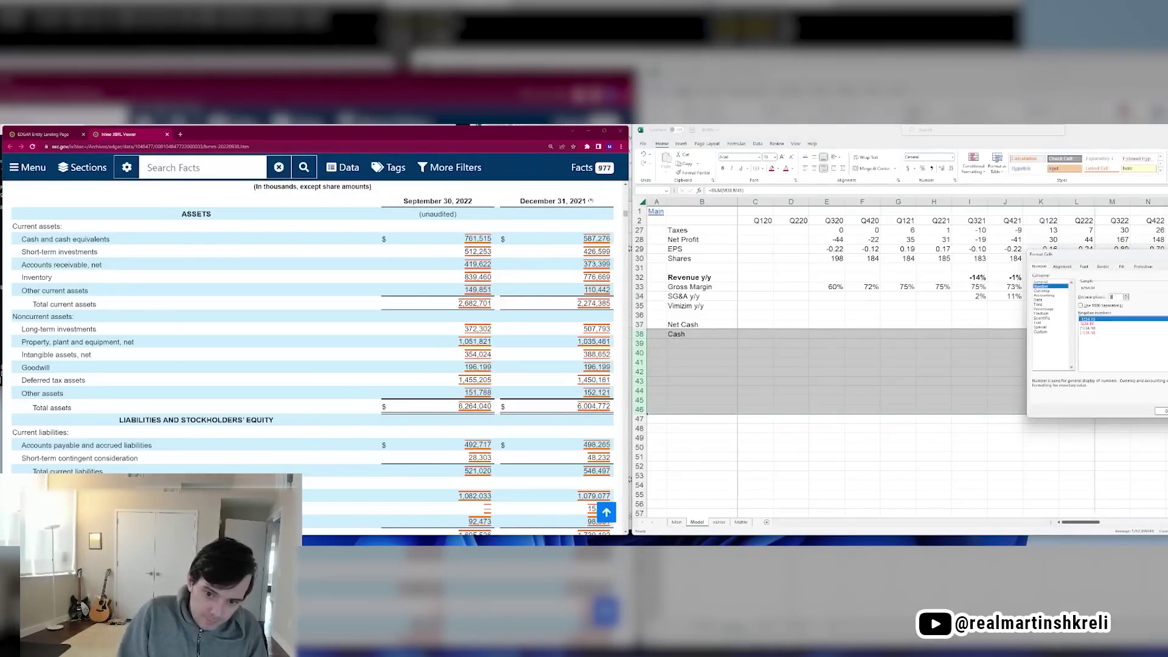
pyautogui.press('Return')
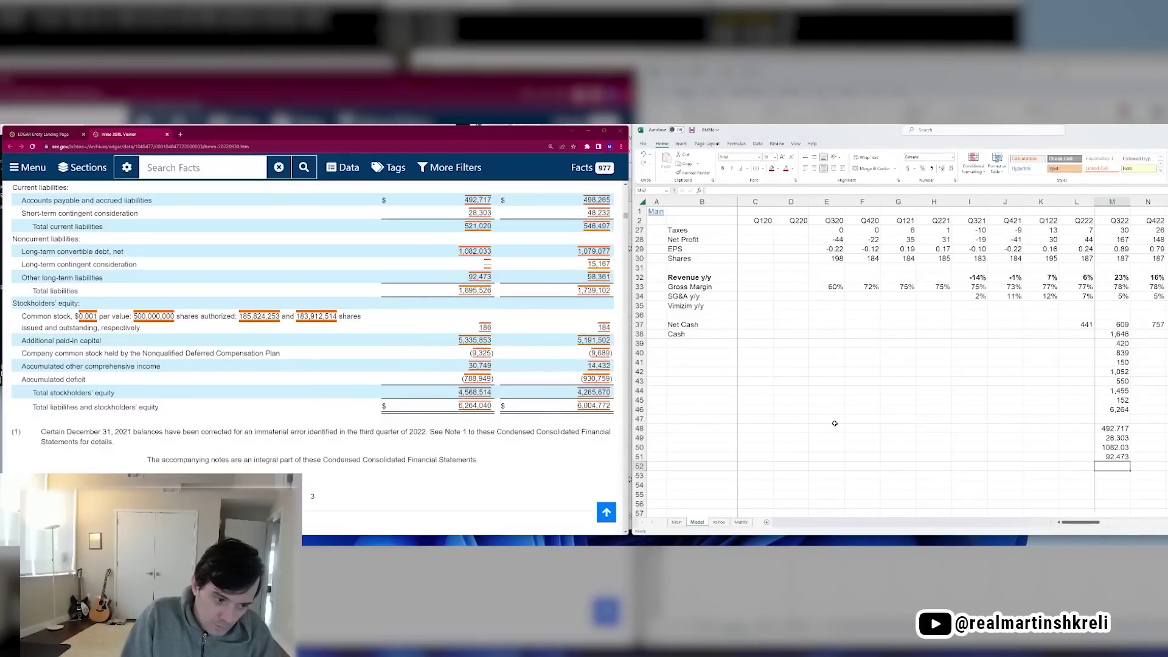
# Enter stockholders' equity of 4568.51 in M52 and total M48:M52 with a SUM formula in the cell beneath
pyautogui.write('4568.51')
pyautogui.press('Return')
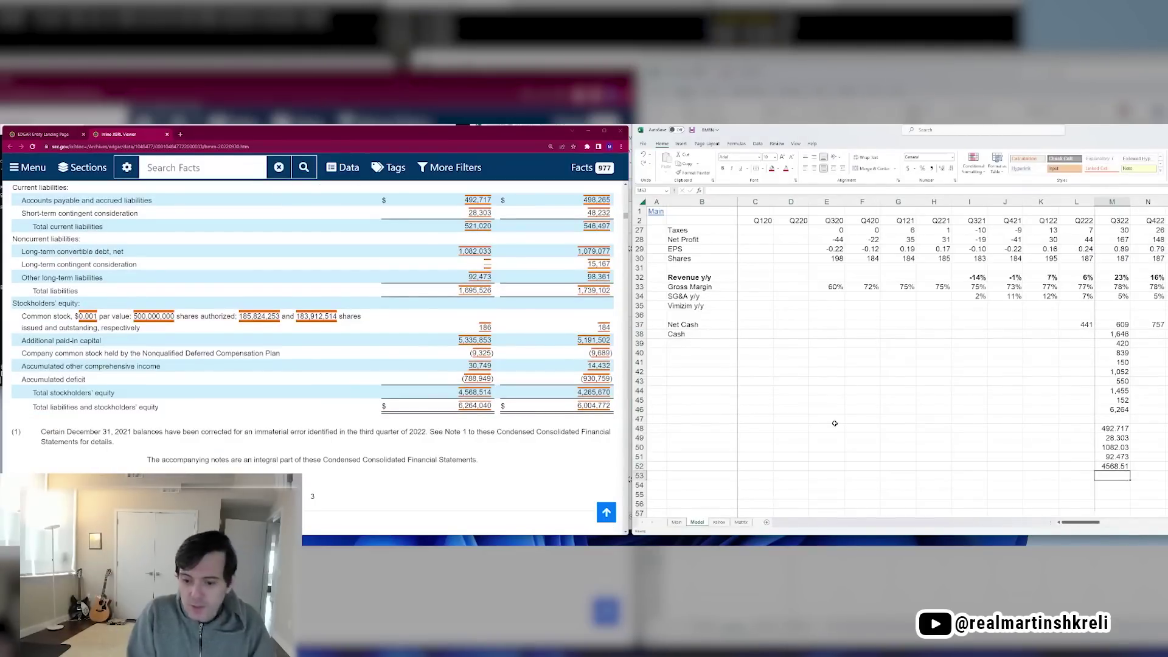
pyautogui.write('=sum(')
pyautogui.press('Up')
pyautogui.hotkey('shift', 'Up')
pyautogui.hotkey('shift', 'Up')
pyautogui.hotkey('shift', 'Up')
pyautogui.hotkey('shift', 'Up')
pyautogui.press('Return')
pyautogui.press('Up')
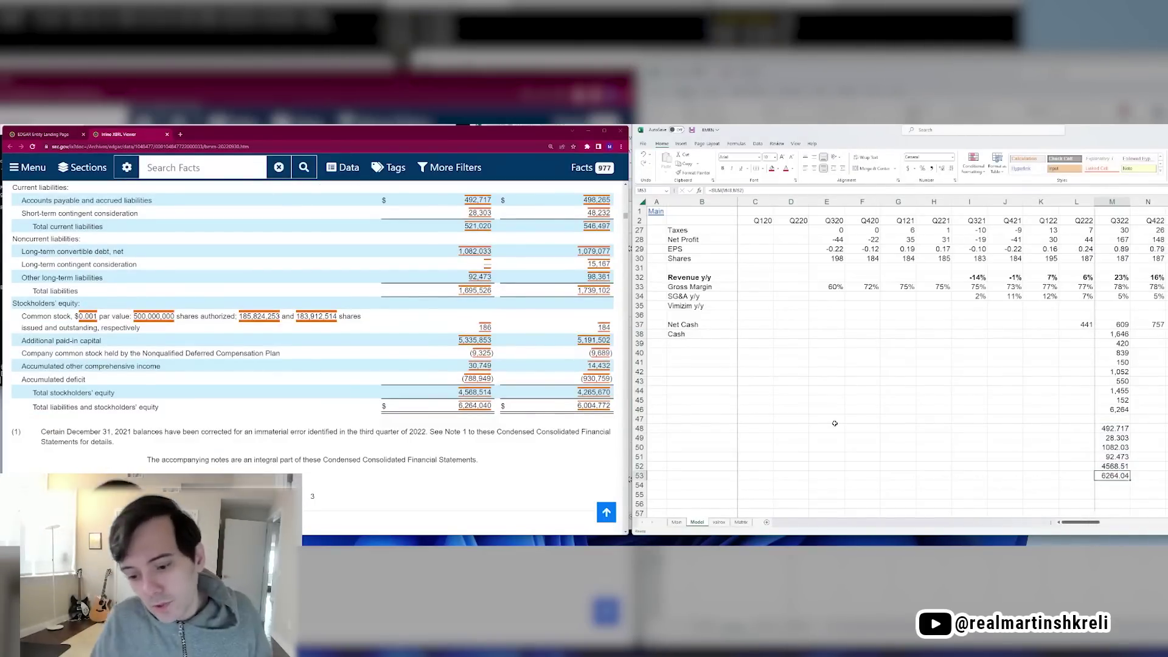
# Format liability and equity rows 48 to 53 as numbers with zero decimals and a thousands separator
pyautogui.hotkey('shift', 'space')
pyautogui.hotkey('shift', 'Up')
pyautogui.hotkey('shift', 'Up')
pyautogui.hotkey('shift', 'Up')
pyautogui.hotkey('shift', 'Up')
pyautogui.hotkey('shift', 'Up')
pyautogui.hotkey('ctrl', '1')
pyautogui.press('Down')
pyautogui.press('Tab')
pyautogui.write('0')
pyautogui.press('Tab')
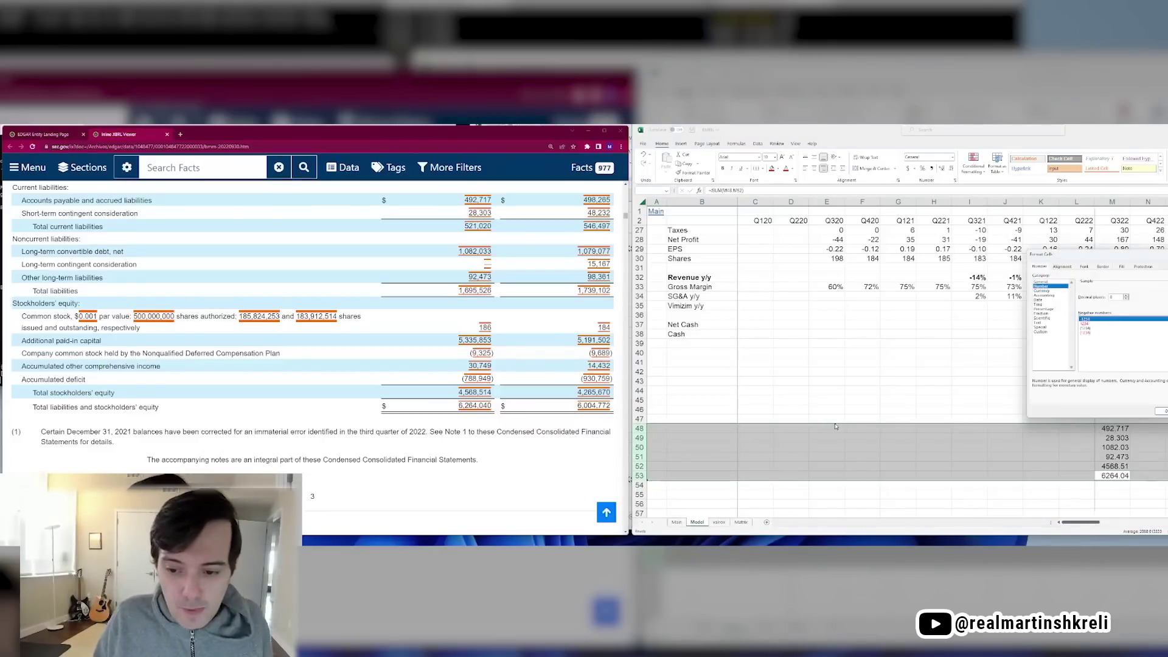
pyautogui.press('space')
pyautogui.press('Return')
# Label the liabilities and equity total in B53 as L+SE and the equity row in B52 as SE
pyautogui.press('Up')
pyautogui.hotkey('ctrl', 'Up')
pyautogui.hotkey('ctrl', 'Down')
pyautogui.hotkey('ctrl', 'Left')
pyautogui.press('Right')
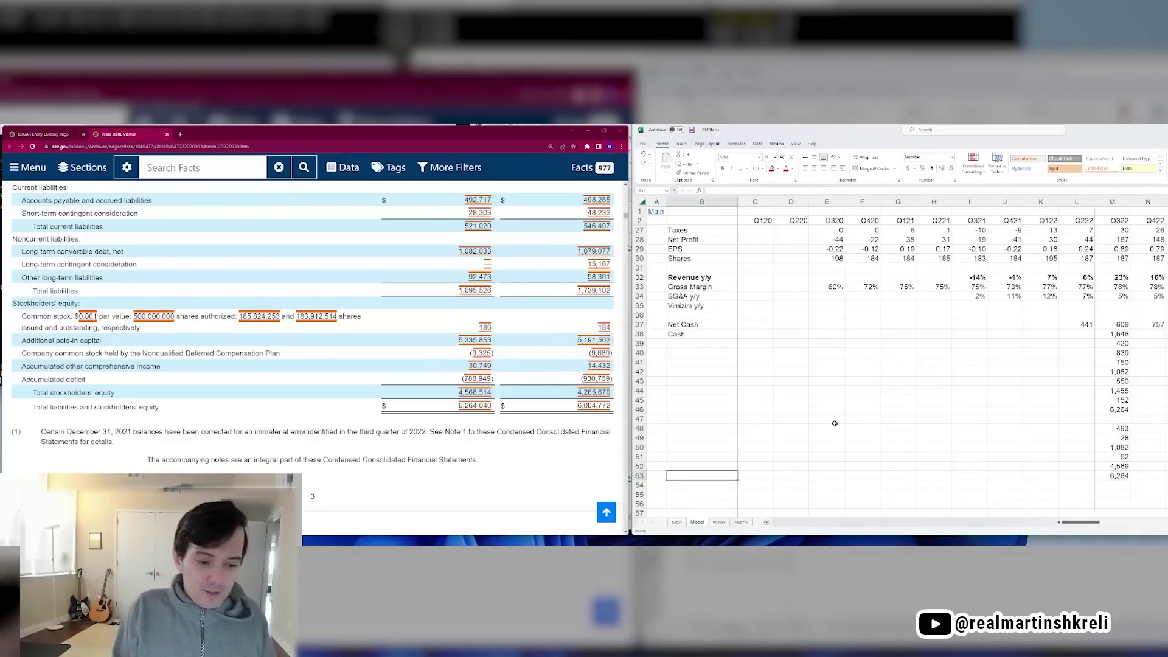
pyautogui.write('L+Se')
pyautogui.press('Up')
pyautogui.press('Down')
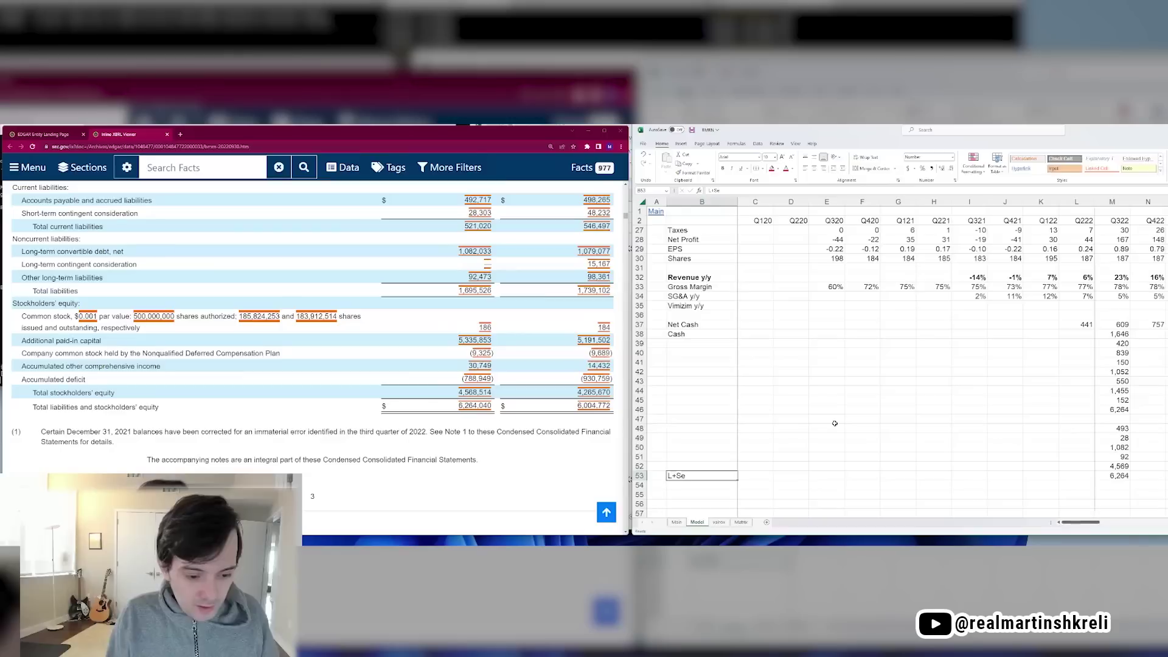
pyautogui.press('F2')
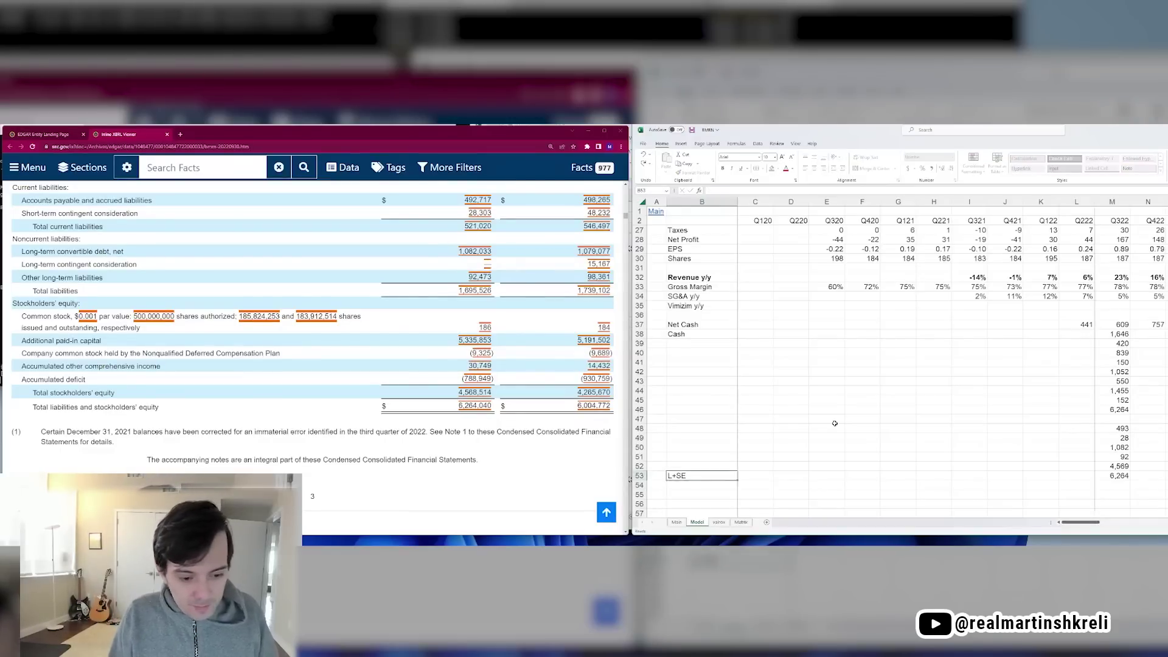
pyautogui.press('BackSpace')
pyautogui.write('E')
pyautogui.press('Return')
pyautogui.press('Up')
pyautogui.press('Up')
pyautogui.write('SE')
pyautogui.press('Up')
# Label the accounts receivable row in B39 as AR and the row below in B40 as Inventory
pyautogui.press('Up')
pyautogui.press('Up')
pyautogui.press('Up')
pyautogui.press('Up')
pyautogui.press('Up')
pyautogui.press('Up')
pyautogui.press('Up')
pyautogui.press('Up')
pyautogui.press('Up')
pyautogui.press('Up')
pyautogui.press('Up')
pyautogui.press('Up')
pyautogui.press('Up')
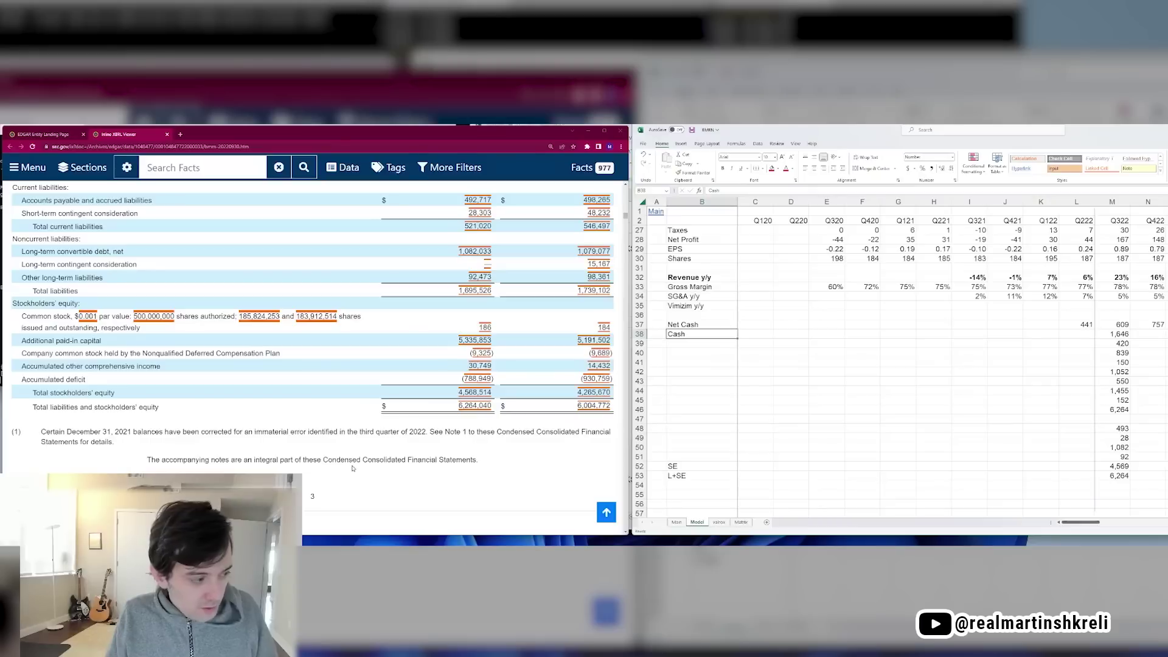
pyautogui.scroll(5, 388, 350)
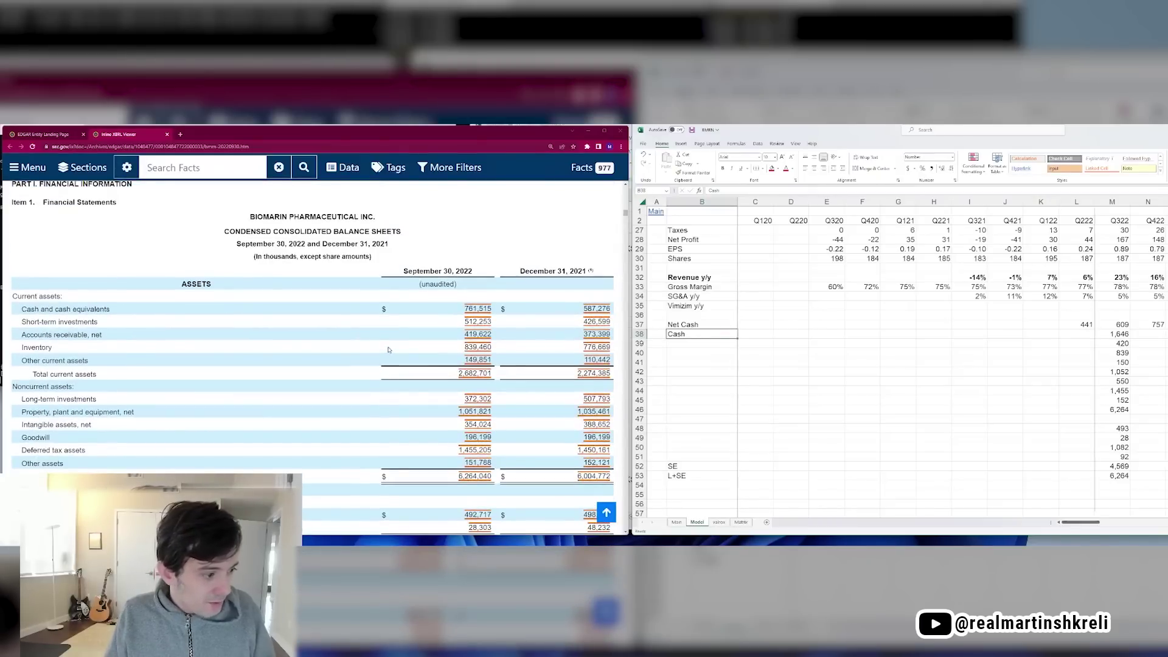
pyautogui.scroll(-2, 388, 349)
pyautogui.press('Left')
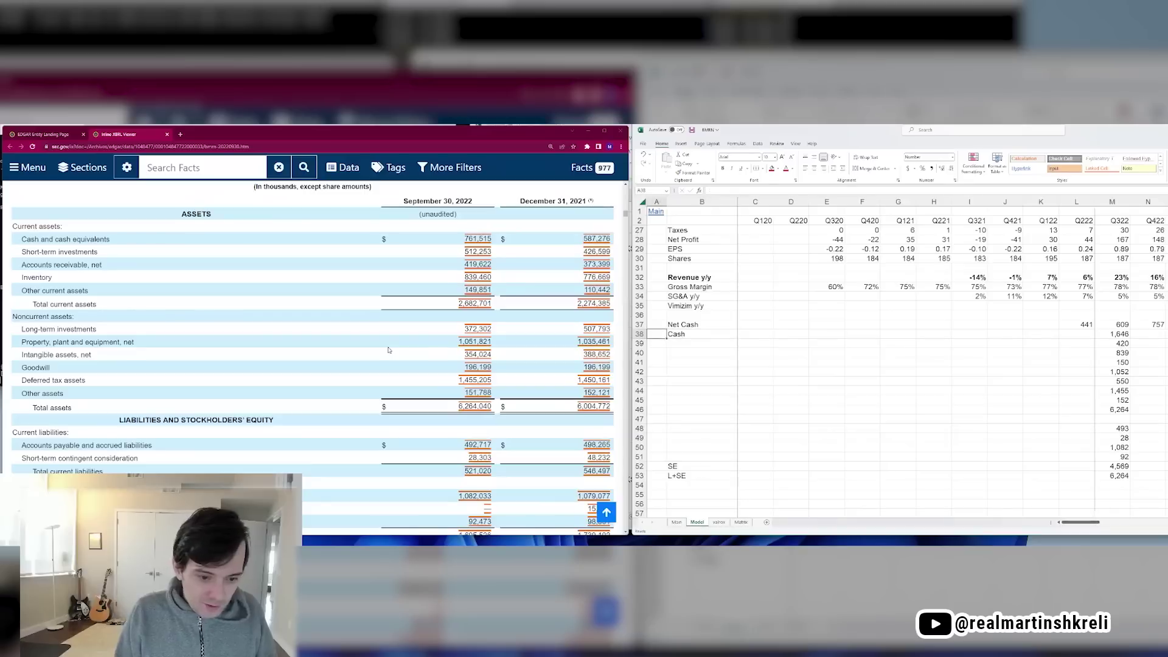
pyautogui.press('Right')
pyautogui.press('Down')
pyautogui.write('AR')
pyautogui.press('Return')
pyautogui.write('Ivn')
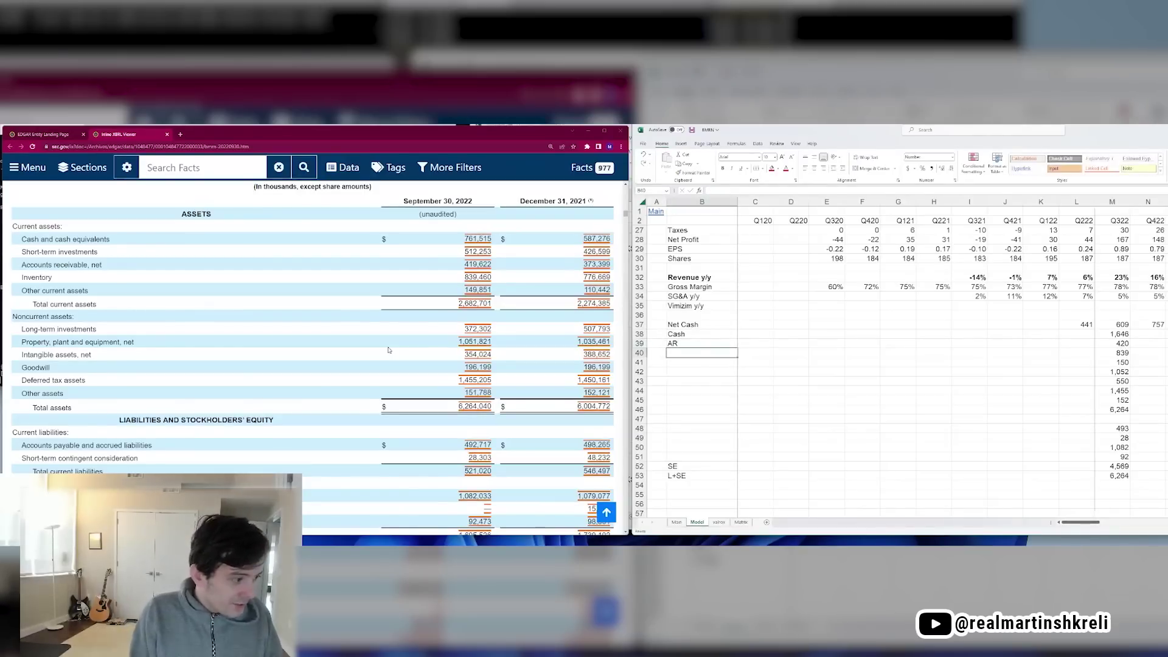
pyautogui.write('ento')
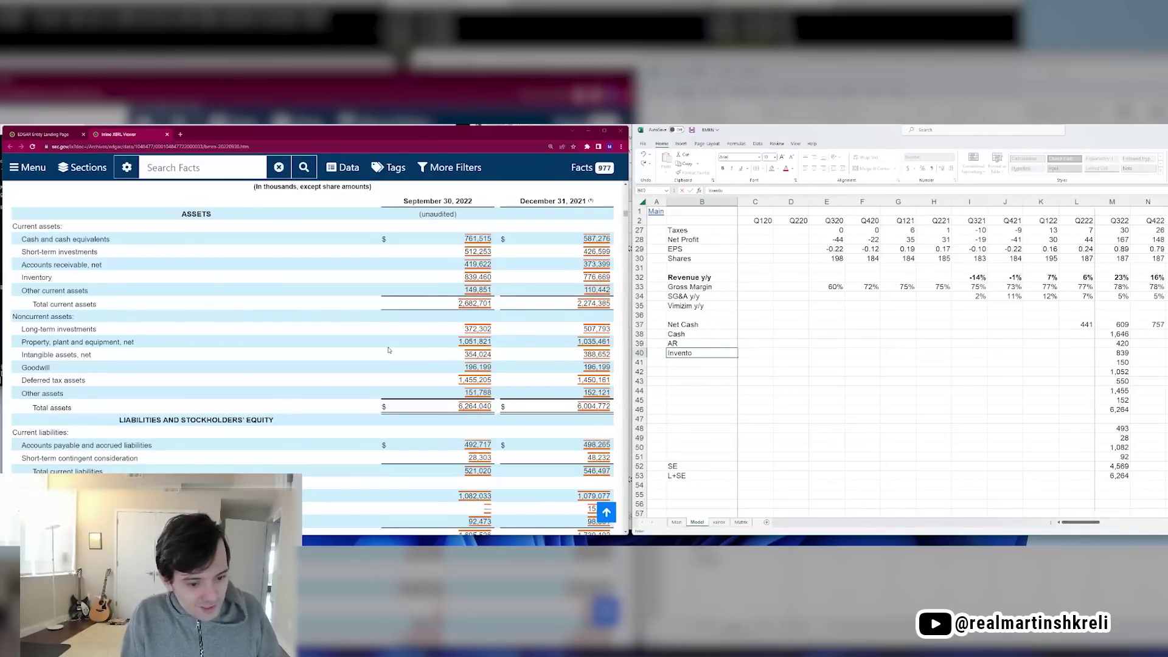
pyautogui.write('ry')
pyautogui.press('Return')
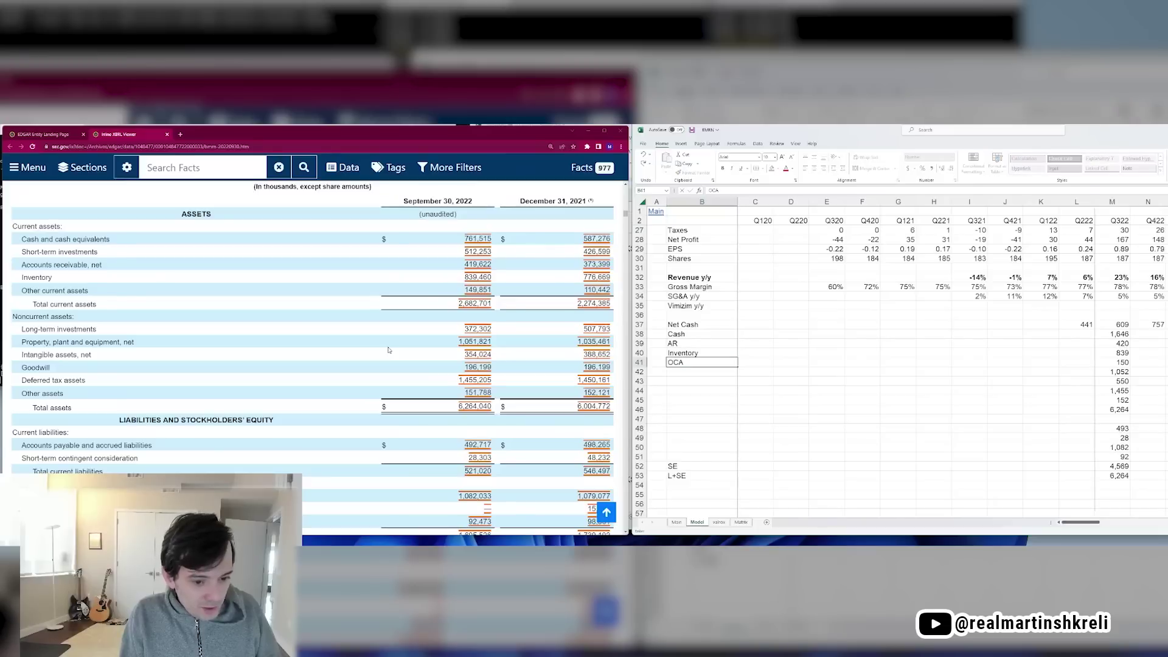
# Label the asset rows B41, B42 and B43 as OCA, PP&E and Goodwill
pyautogui.write('OCA')
pyautogui.press('Return')
pyautogui.write('P')
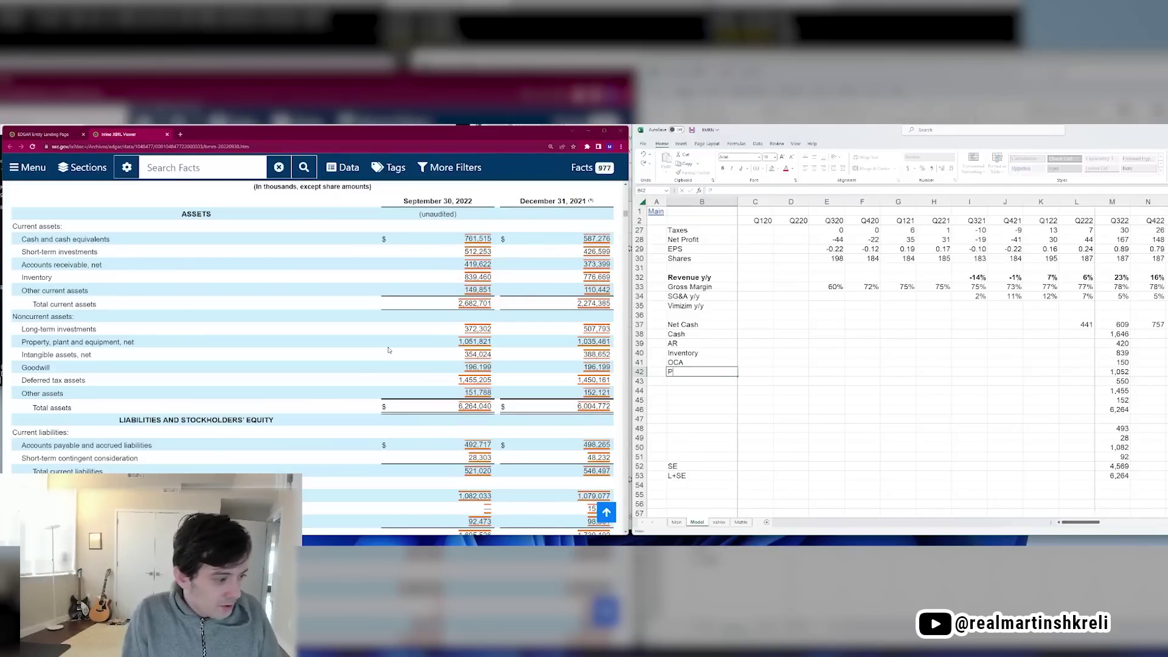
pyautogui.write('P&E')
pyautogui.press('Return')
pyautogui.write('Goodwill')
pyautogui.press('Return')
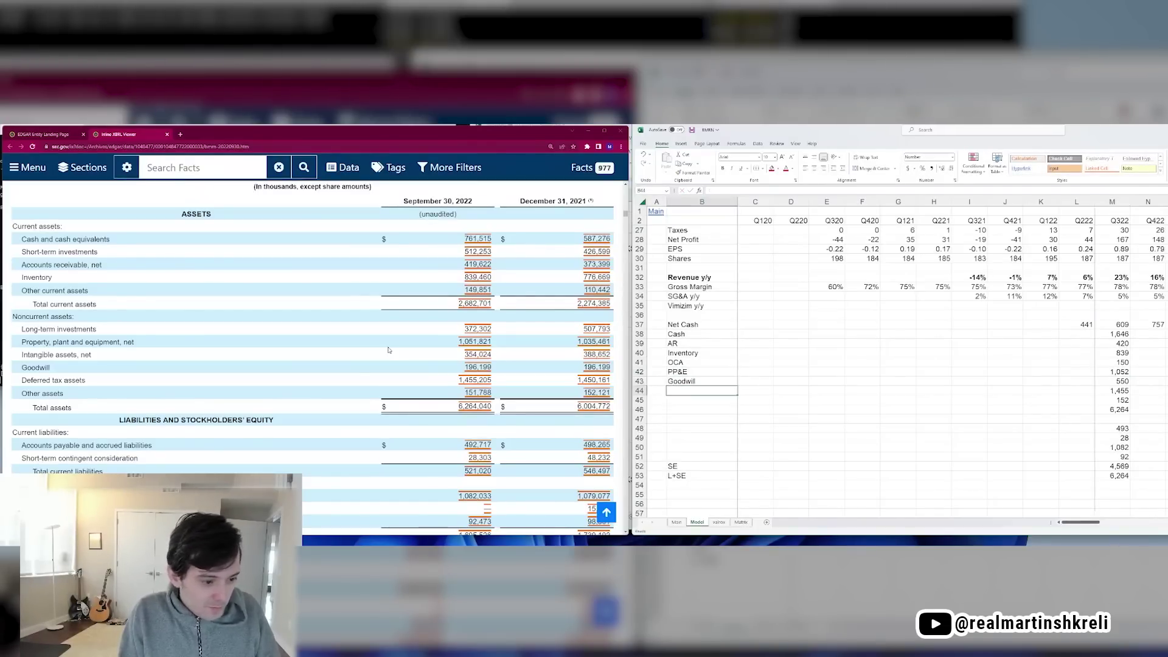
# Label the remaining asset rows B44 and B45 as DT and Other, and the total in B46 as Assets
pyautogui.write('DT')
pyautogui.press('Return')
pyautogui.write('Other')
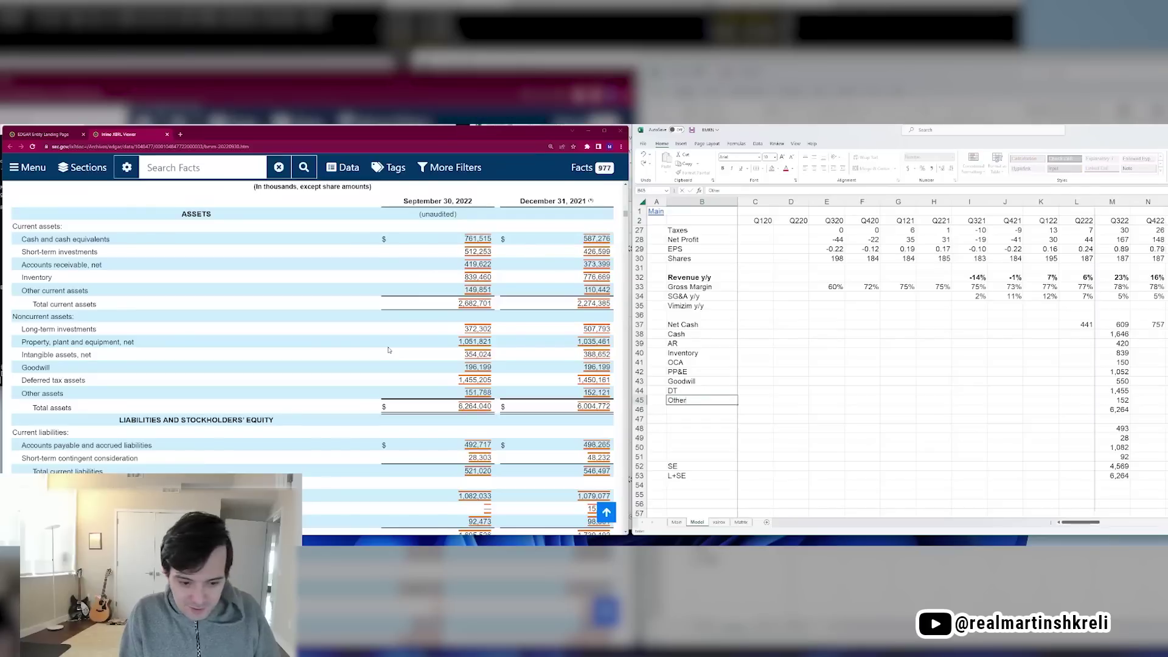
pyautogui.press('Return')
pyautogui.write('Assets')
pyautogui.press('Return')
# Label the liability rows B48 to B51 as AP, CoCo, Debt and OLTL
pyautogui.press('Down')
pyautogui.hotkey('ctrl', 'Right')
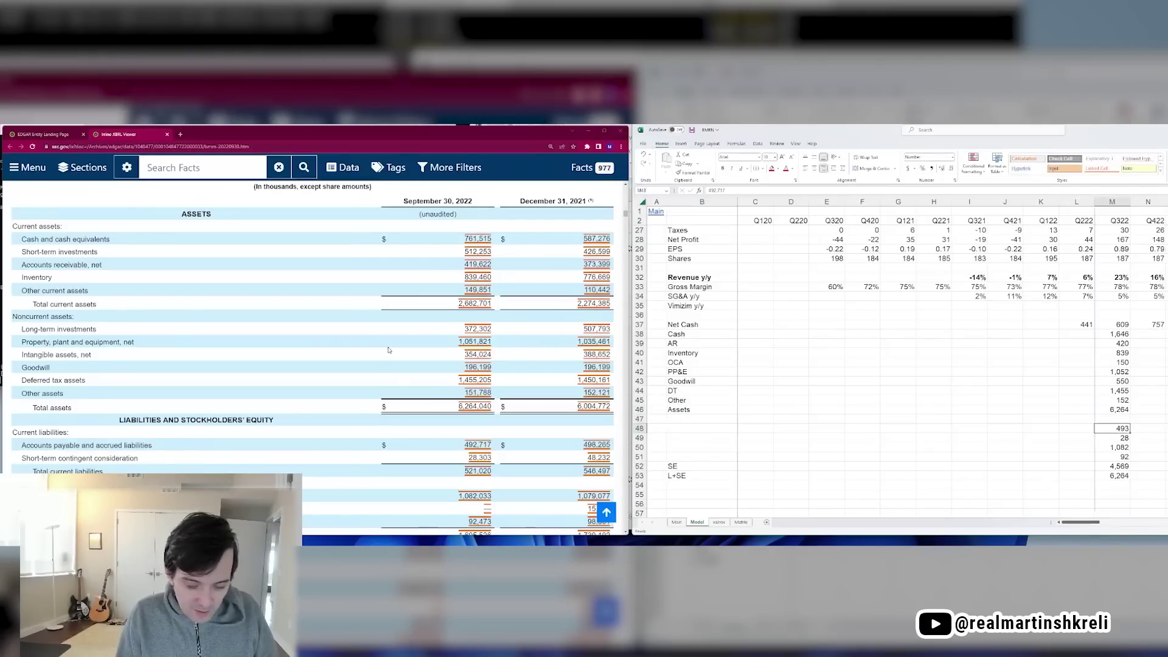
pyautogui.hotkey('ctrl', 'Left')
pyautogui.press('Right')
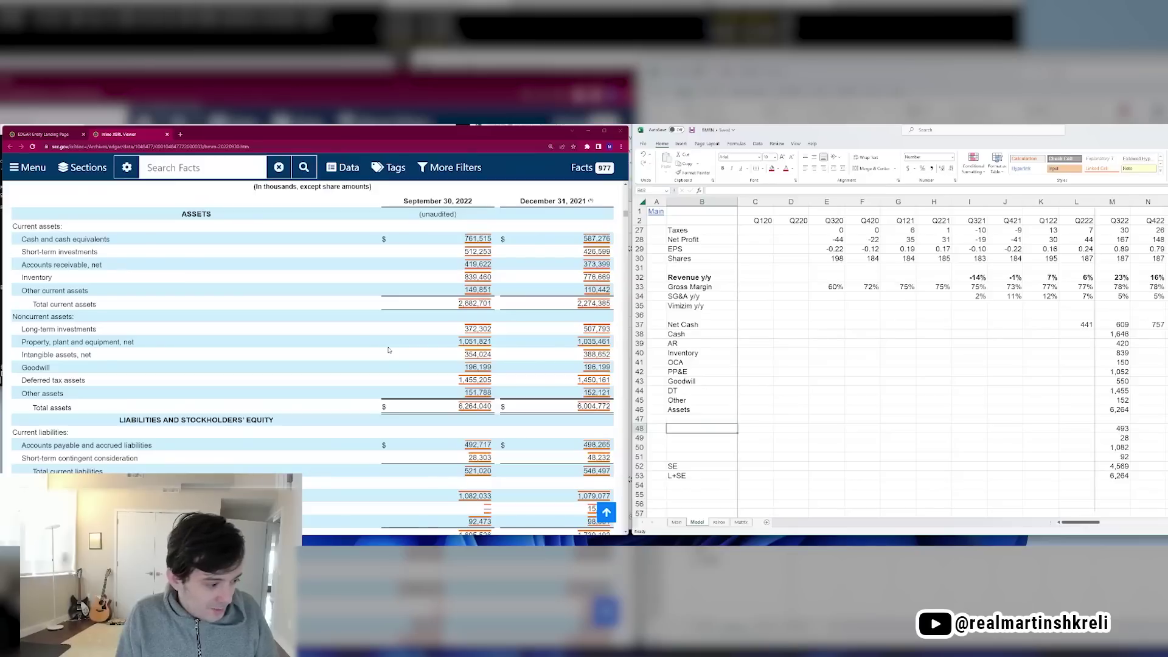
pyautogui.write('AP')
pyautogui.press('Return')
pyautogui.write('CoCo')
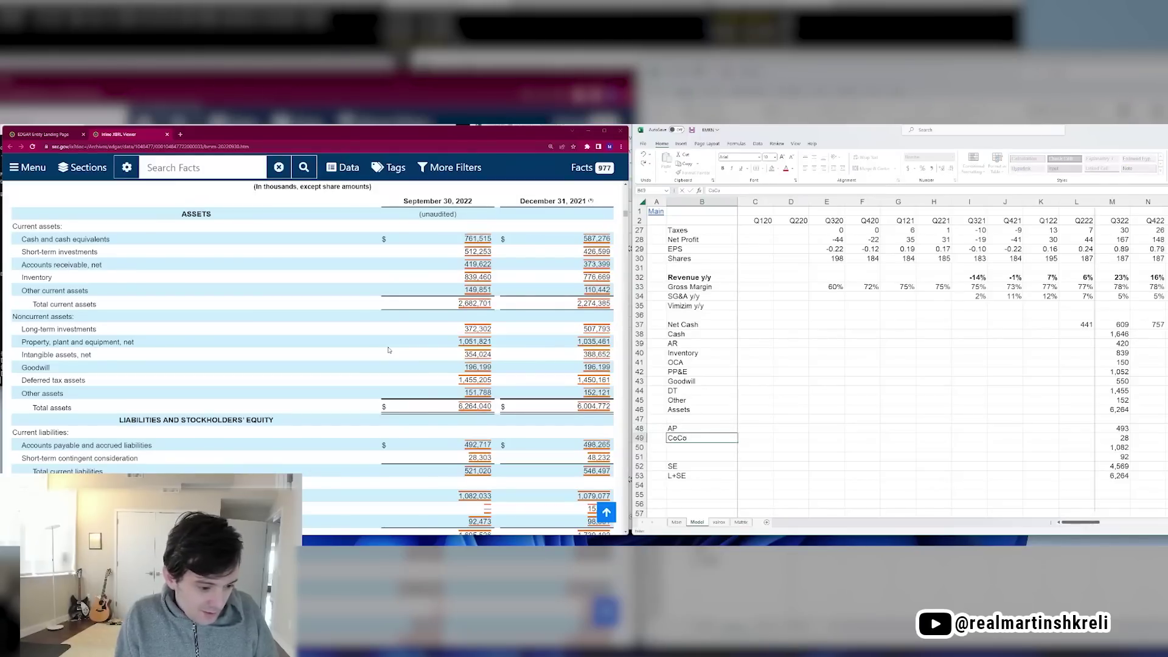
pyautogui.press('Return')
pyautogui.write('Debt')
pyautogui.press('Return')
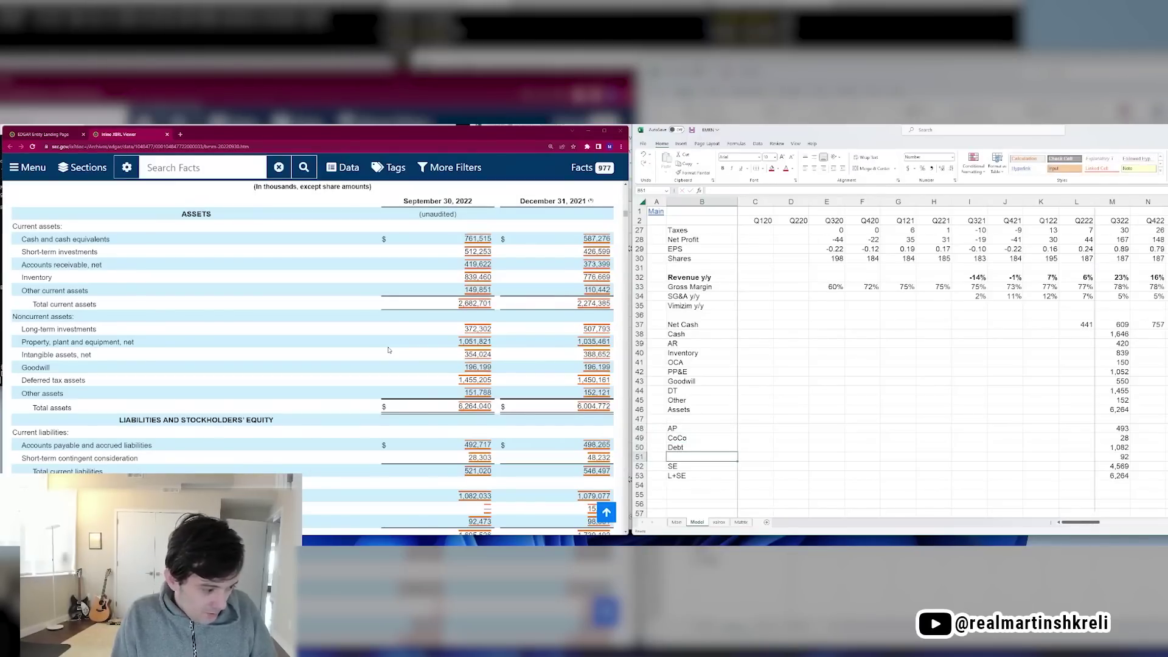
pyautogui.write('OLTL')
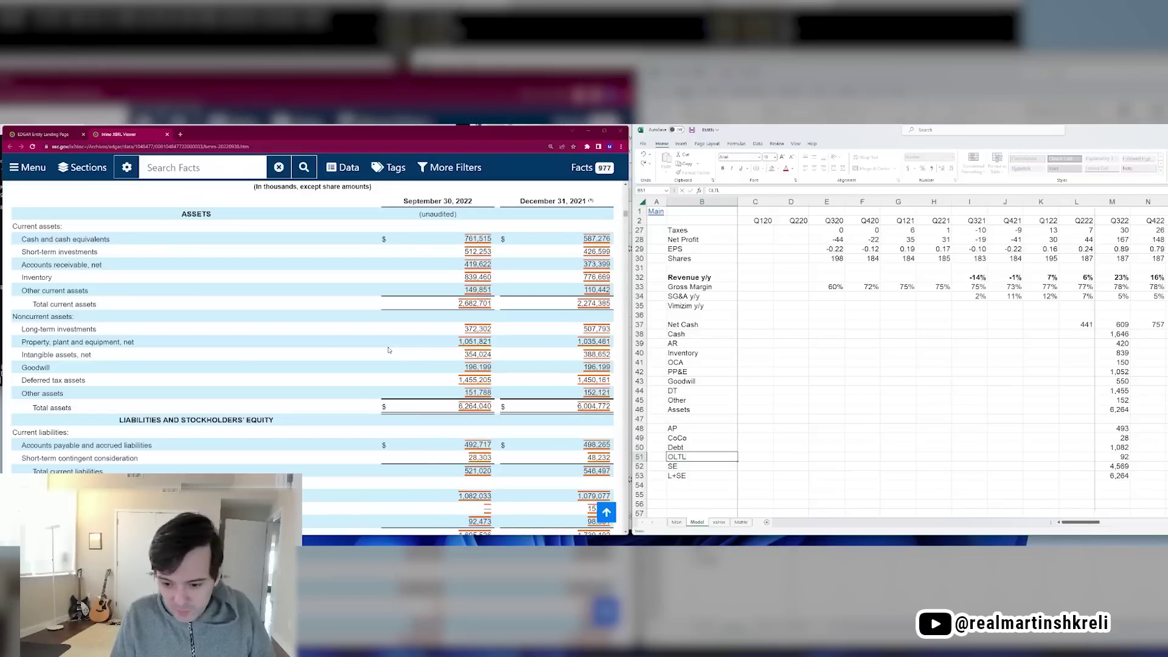
# Replace the Q322 Net Cash value in M37 with a formula subtracting Debt in M50 from Cash in M38
pyautogui.hotkey('ctrl', 'Right')
pyautogui.hotkey('ctrl', 'Up')
pyautogui.hotkey('ctrl', 'Up')
pyautogui.hotkey('ctrl', 'Up')
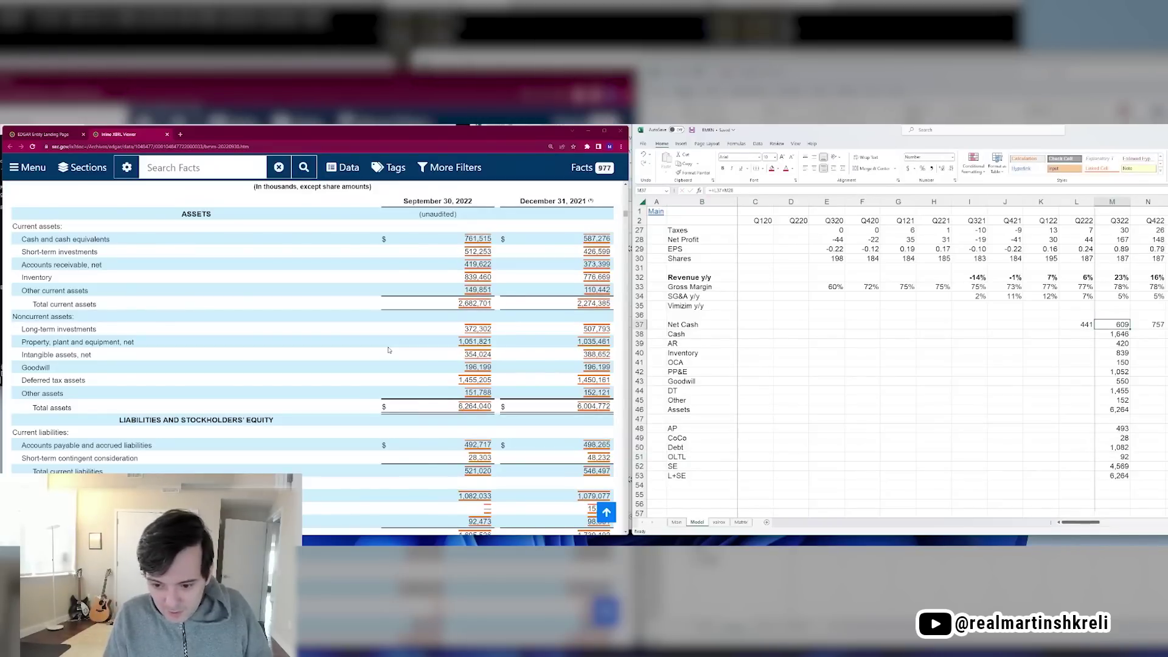
pyautogui.write('=')
pyautogui.press('Down')
pyautogui.write('-')
pyautogui.press('Down')
pyautogui.press('Down')
pyautogui.press('Down')
pyautogui.press('Down')
pyautogui.press('Down')
pyautogui.press('Down')
pyautogui.press('Down')
pyautogui.press('Down')
pyautogui.press('Down')
pyautogui.press('Down')
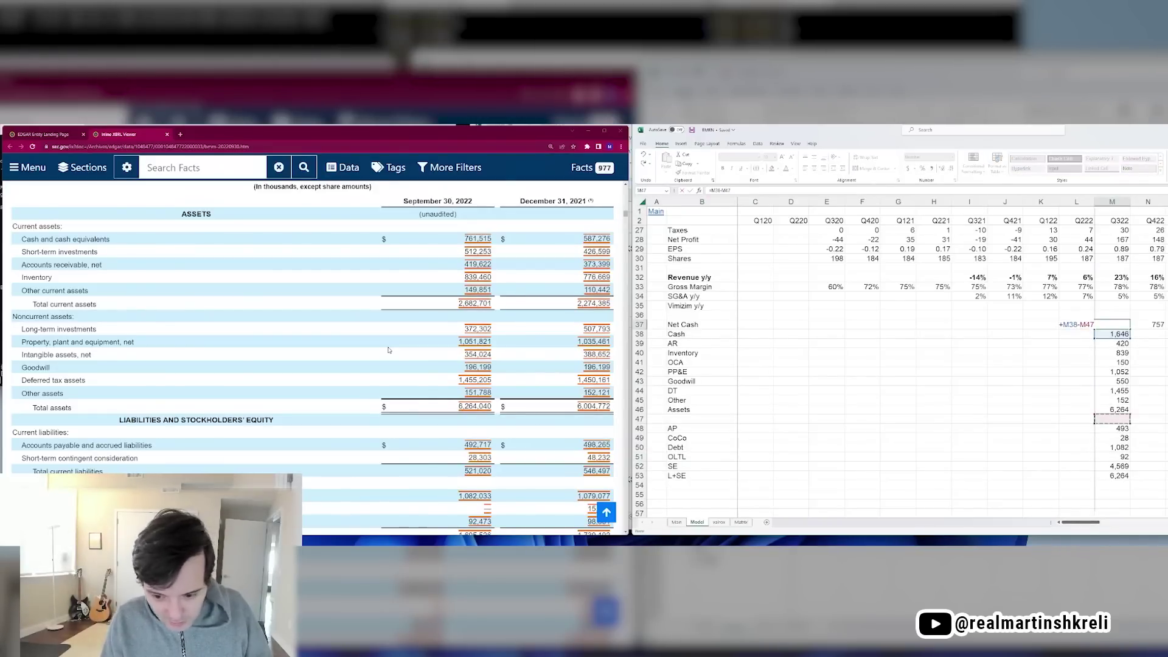
pyautogui.press('Down')
pyautogui.press('Down')
pyautogui.press('Down')
pyautogui.press('Return')
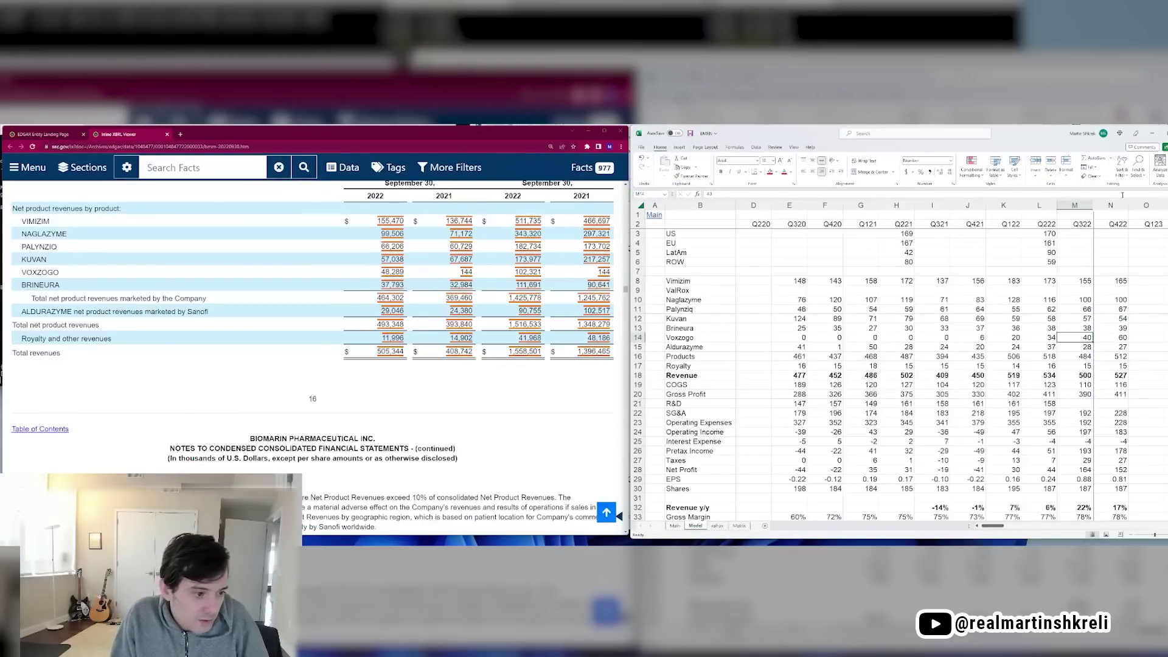
# Set the Q322 Voxzogo revenue in the model to 48
pyautogui.write('48')
pyautogui.press('Return')
pyautogui.press('Up')
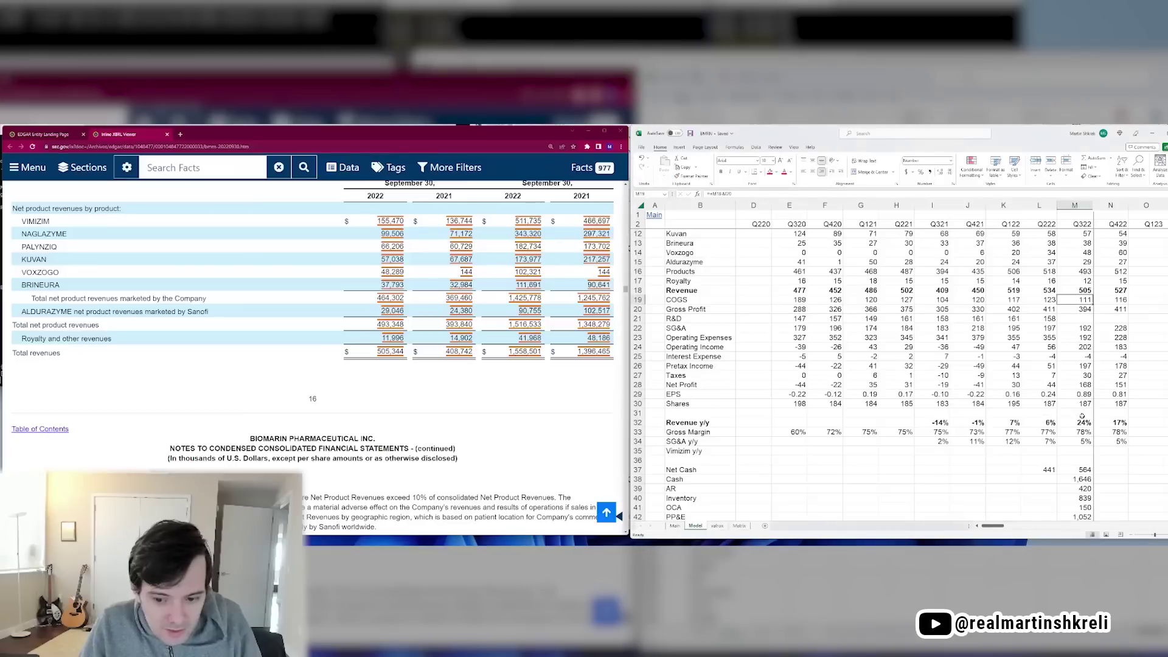
pyautogui.click(1074, 413)
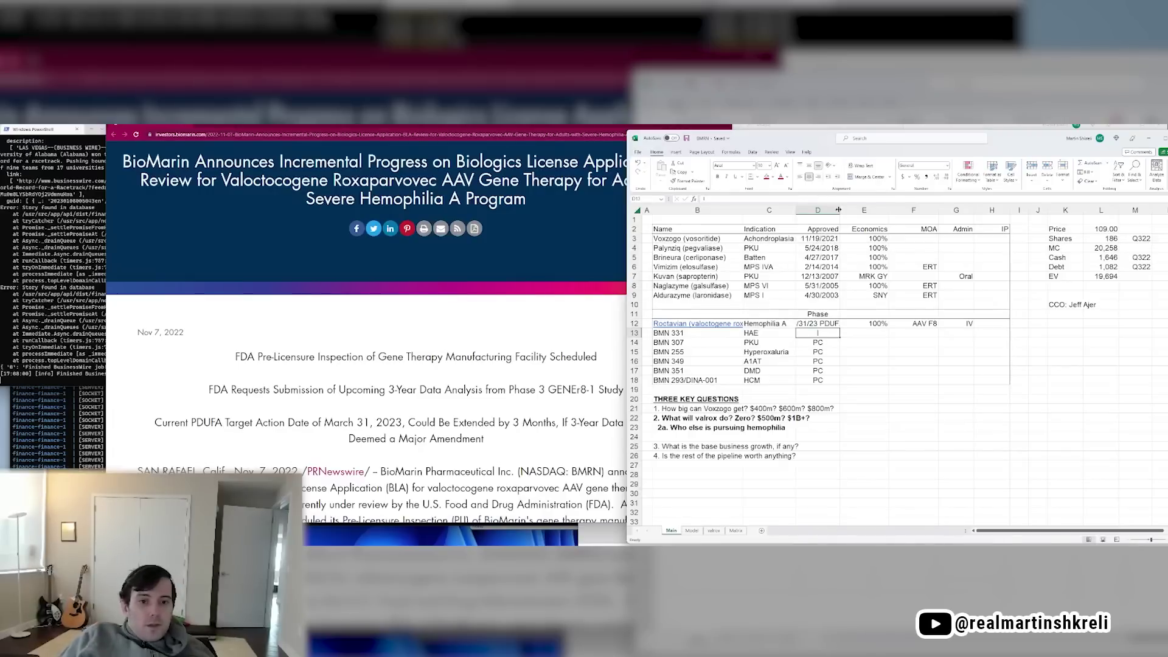
# Auto-fit the Approved column D to its contents and slightly widen the Name column B on the Main sheet
pyautogui.doubleClick(839, 211)
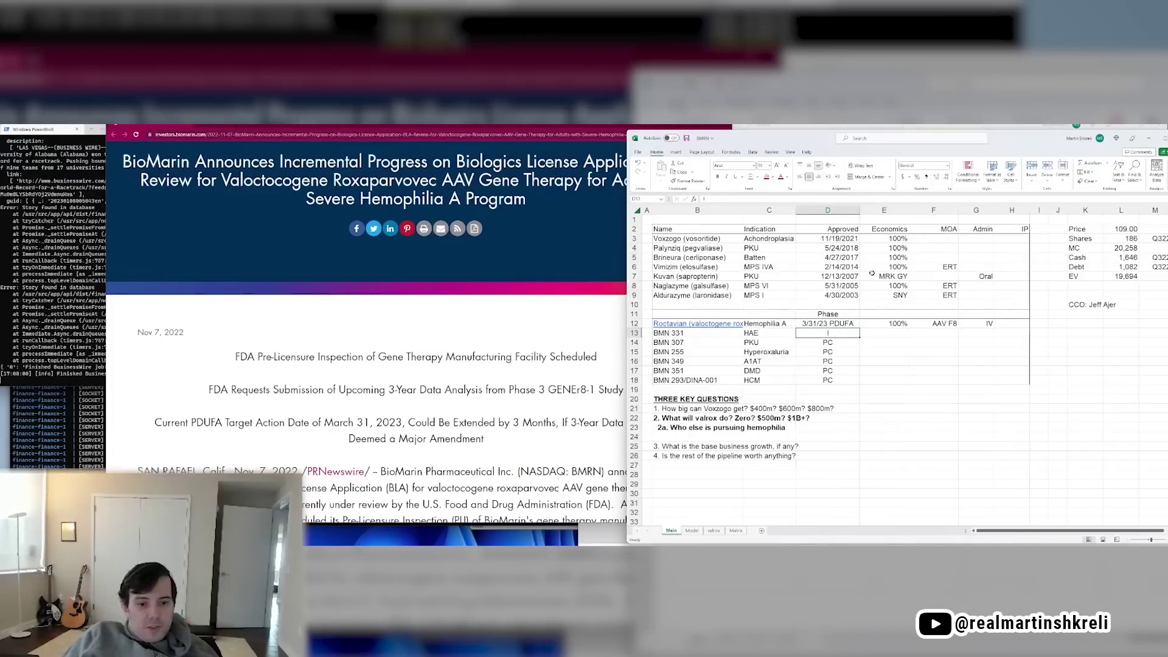
pyautogui.click(752, 221)
pyautogui.click(756, 267)
pyautogui.moveTo(743, 210); pyautogui.dragTo(756, 213)
pyautogui.click(814, 275)
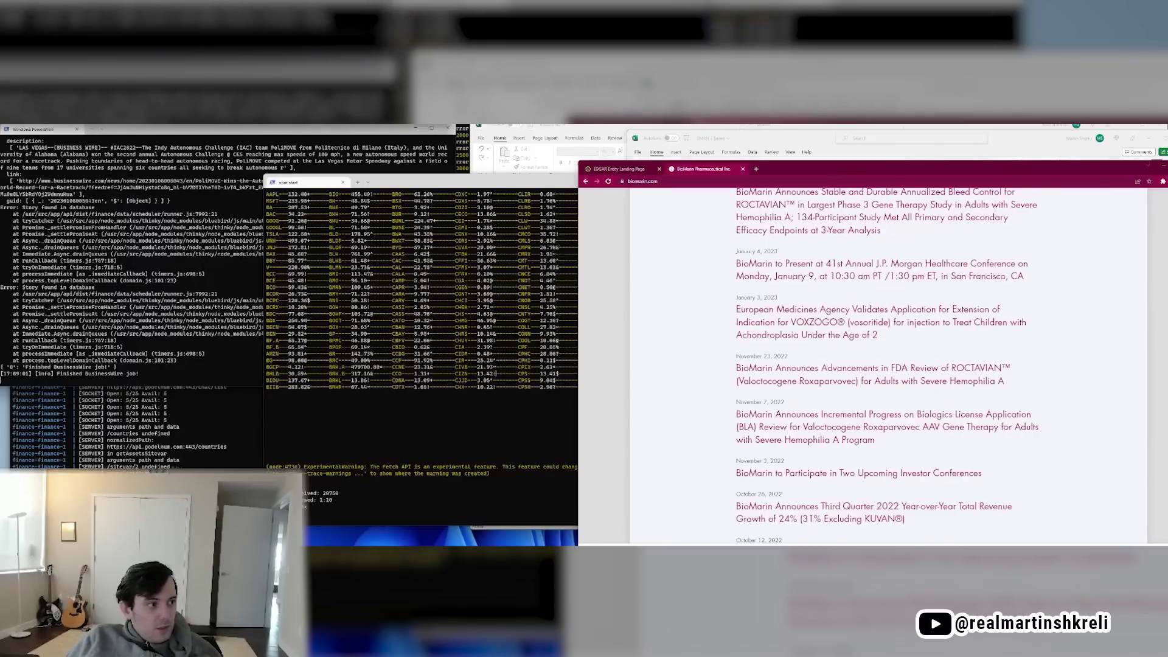
# Shorten the PowerShell window by lowering its upper edge
pyautogui.click(180, 134)
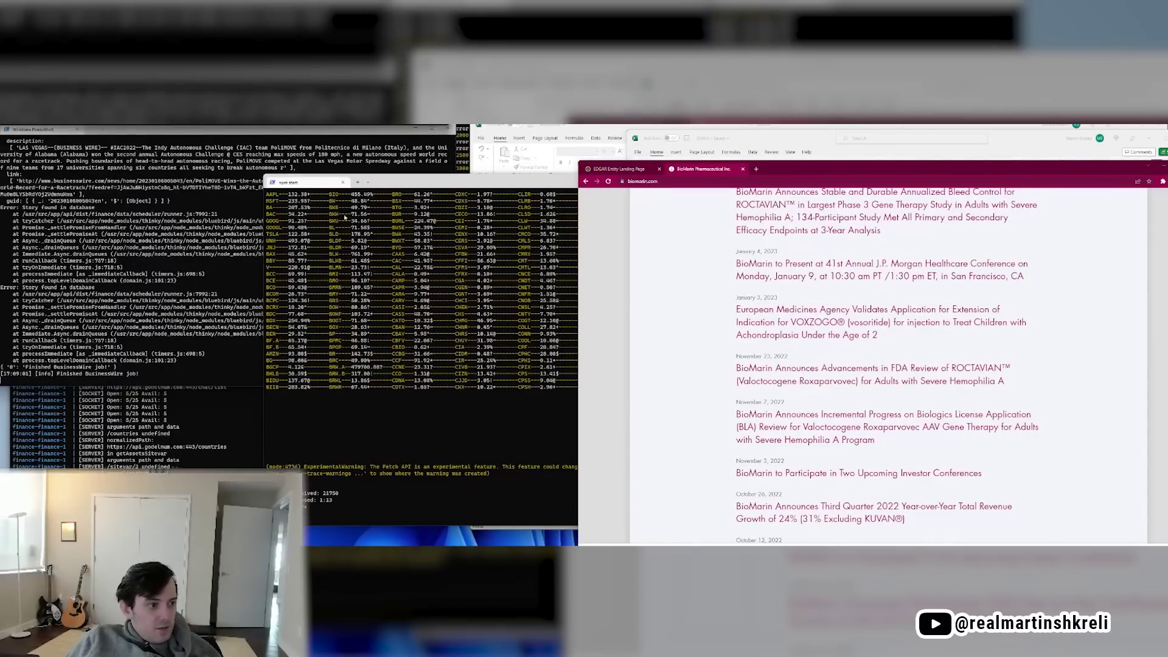
pyautogui.moveTo(346, 125); pyautogui.dragTo(361, 168)
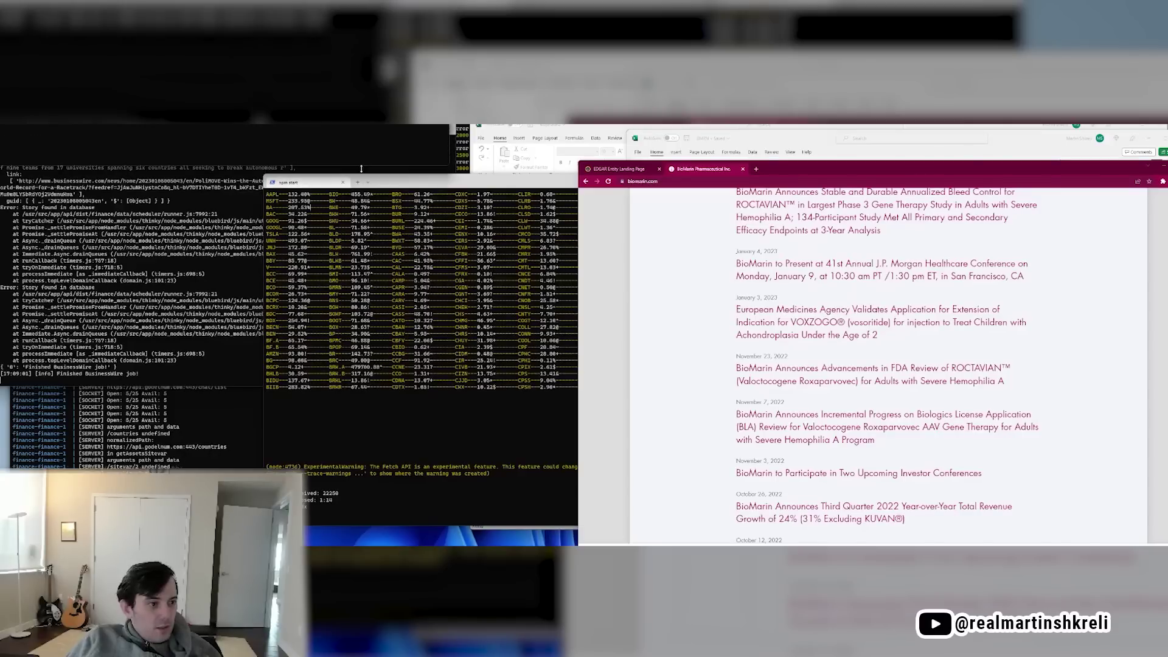
pyautogui.click(543, 297)
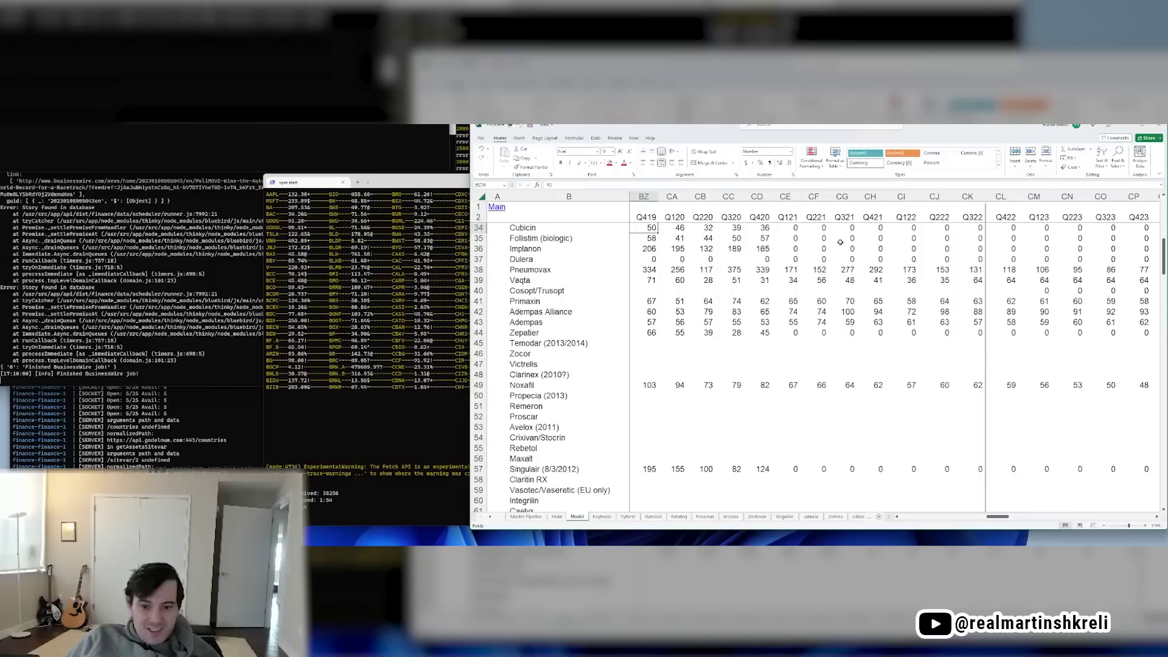
# Examine the Q322 product revenues in the Merck model, starting from Keytruda
pyautogui.scroll(-1, 864, 241)
pyautogui.scroll(10, 931, 252)
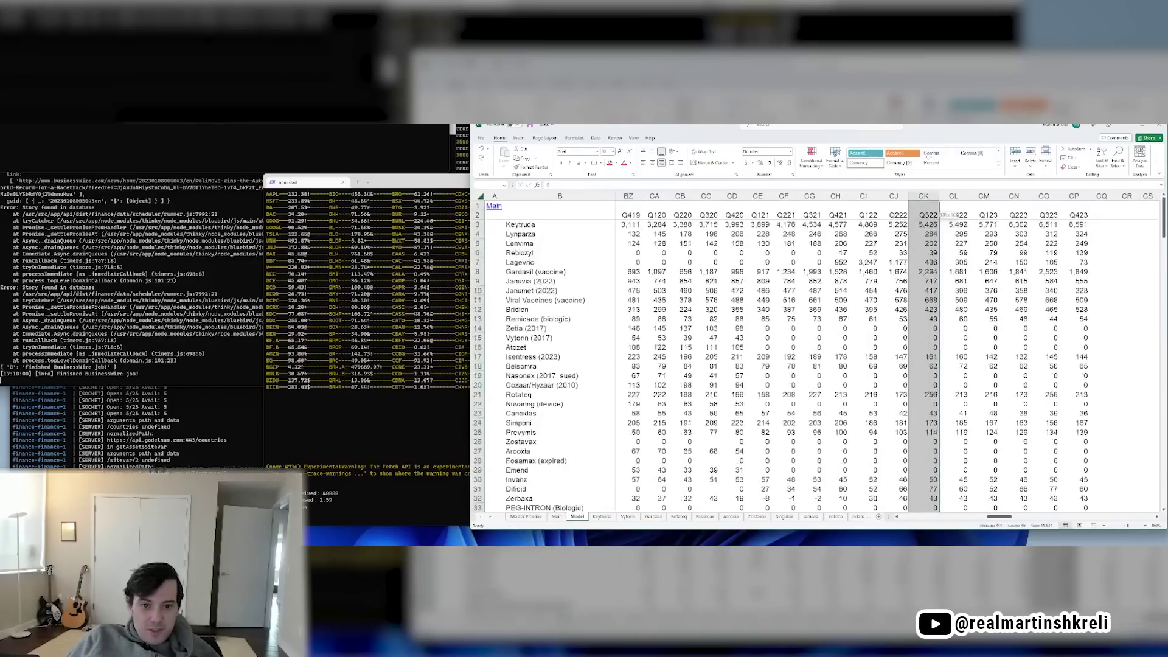
pyautogui.click(928, 225)
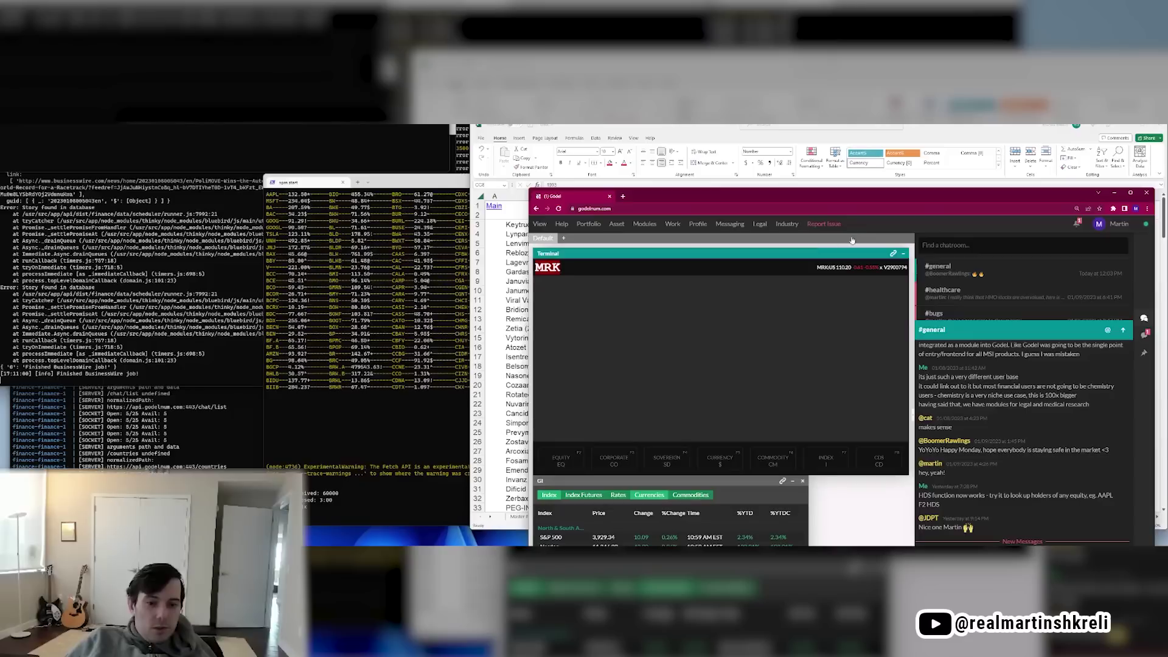
# Switch to the pharma company list workbook and set Merck's share price to 110.20
pyautogui.hotkey('alt', 'Tab')
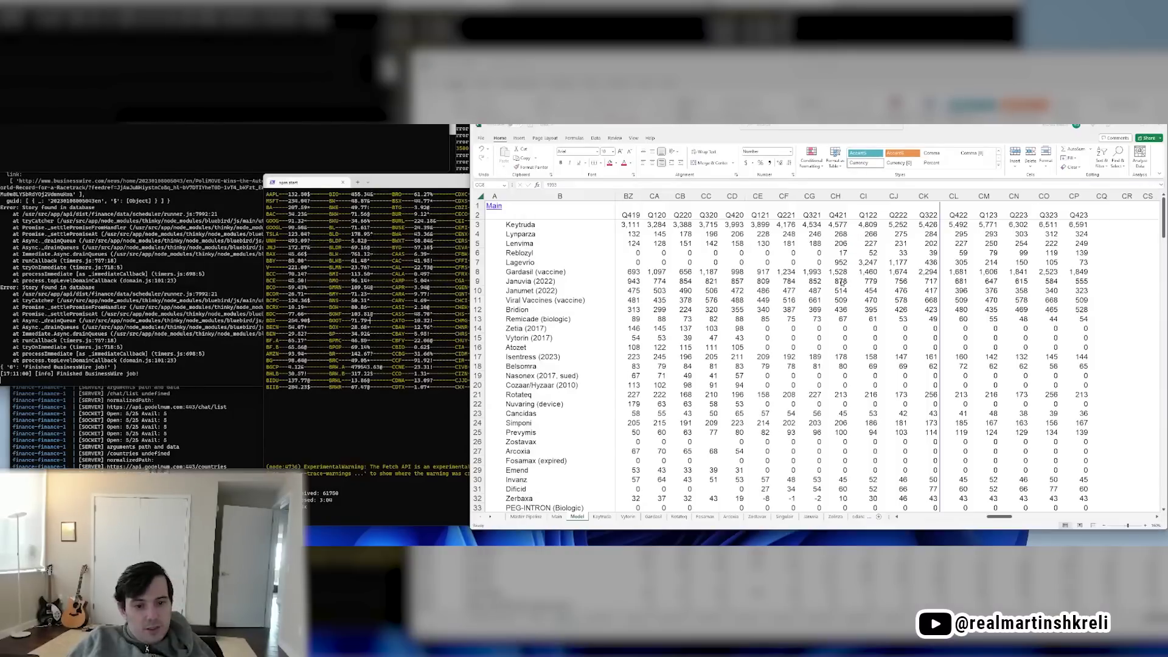
pyautogui.hotkey('alt', 'Tab')
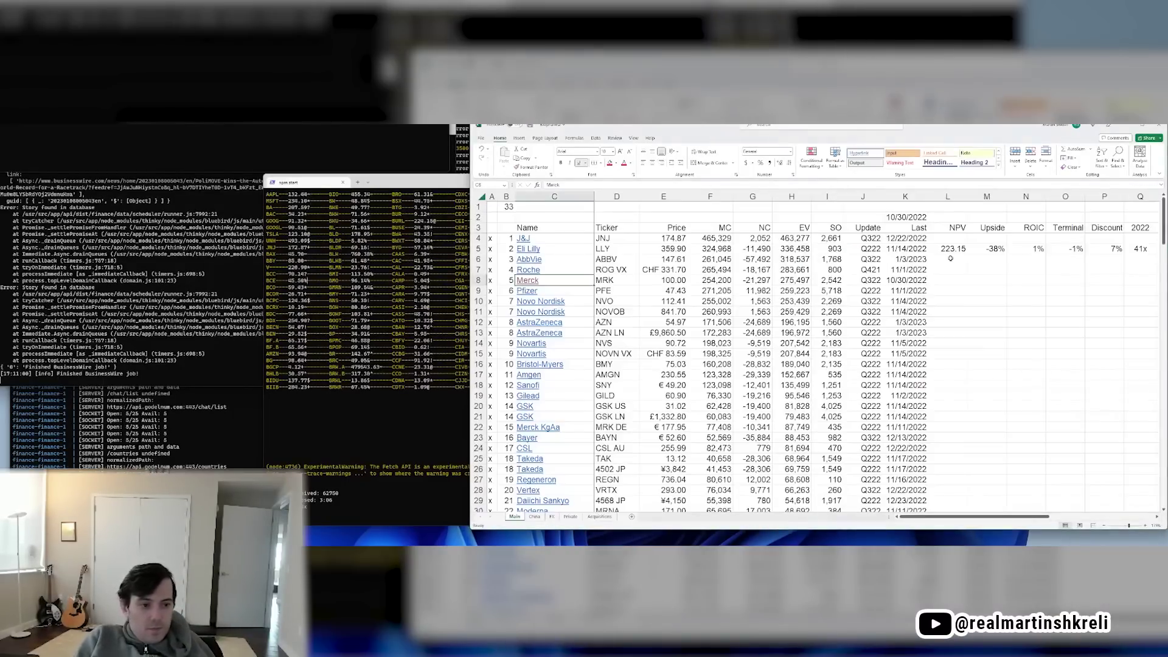
pyautogui.write('110.20')
pyautogui.press('Tab')
pyautogui.press('Return')
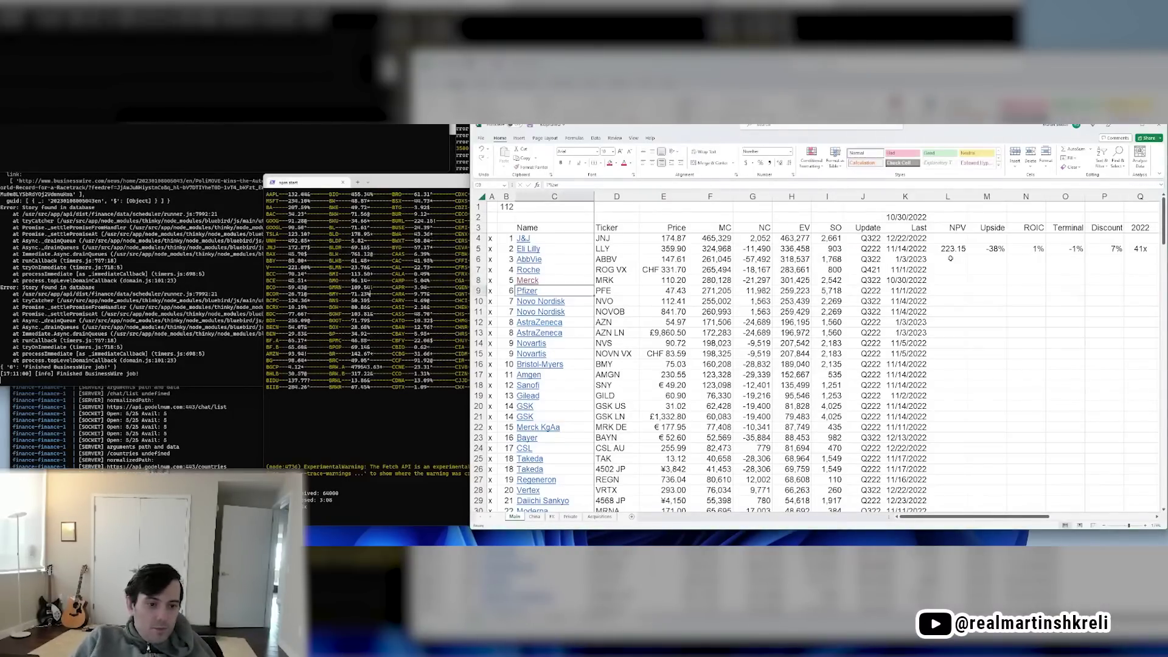
# Set Merck's date in the Last column to 1/11/2023
pyautogui.press('Up')
pyautogui.press('Right')
pyautogui.press('Right')
pyautogui.press('Right')
pyautogui.press('Right')
pyautogui.press('Tab')
pyautogui.press('Tab')
pyautogui.press('Tab')
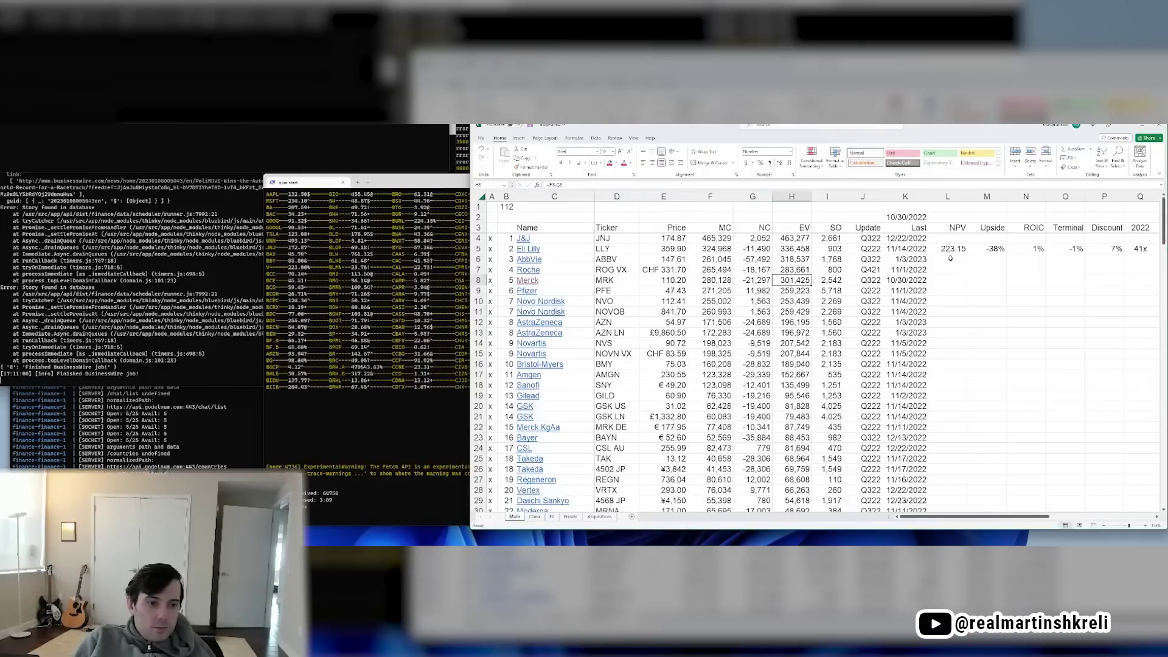
pyautogui.press('Tab')
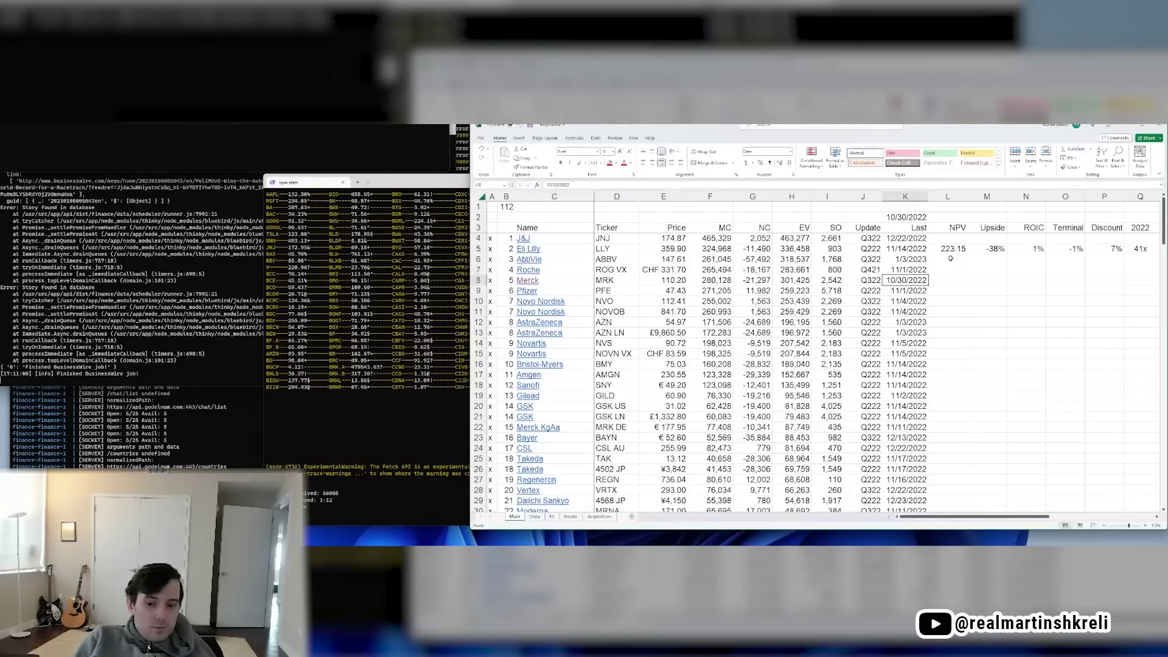
pyautogui.write('1/11')
pyautogui.press('Tab')
pyautogui.press('Left')
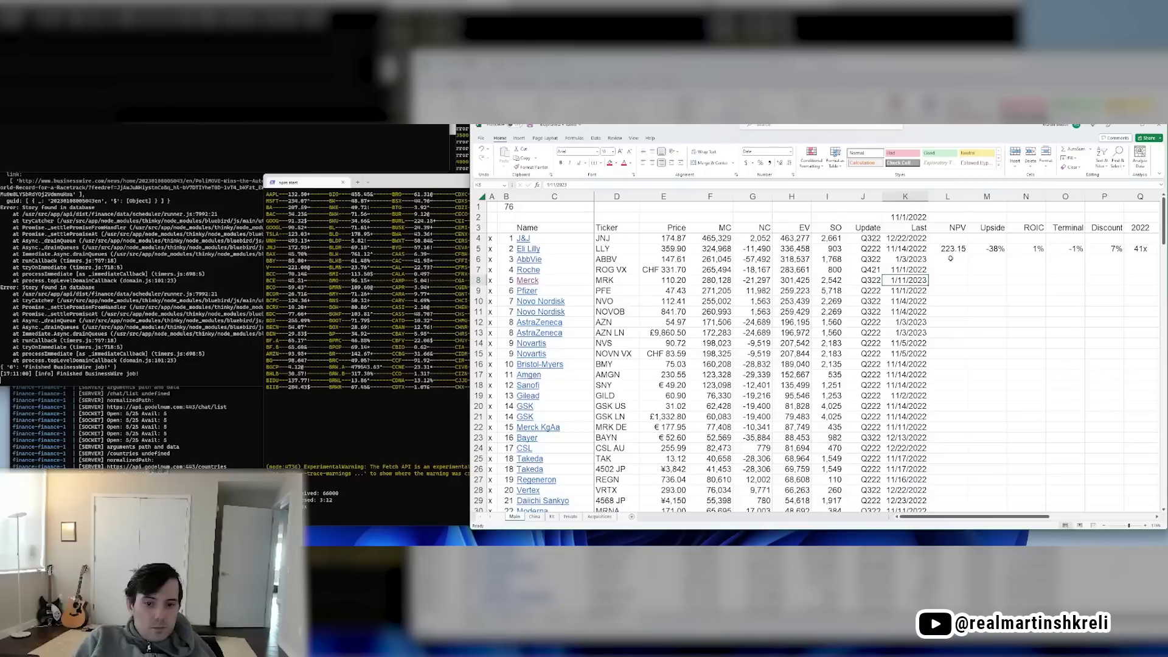
# Move Merck's entire row above Roche in the pharma company list so that Merck ranks fourth
pyautogui.press('Left')
pyautogui.press('Left')
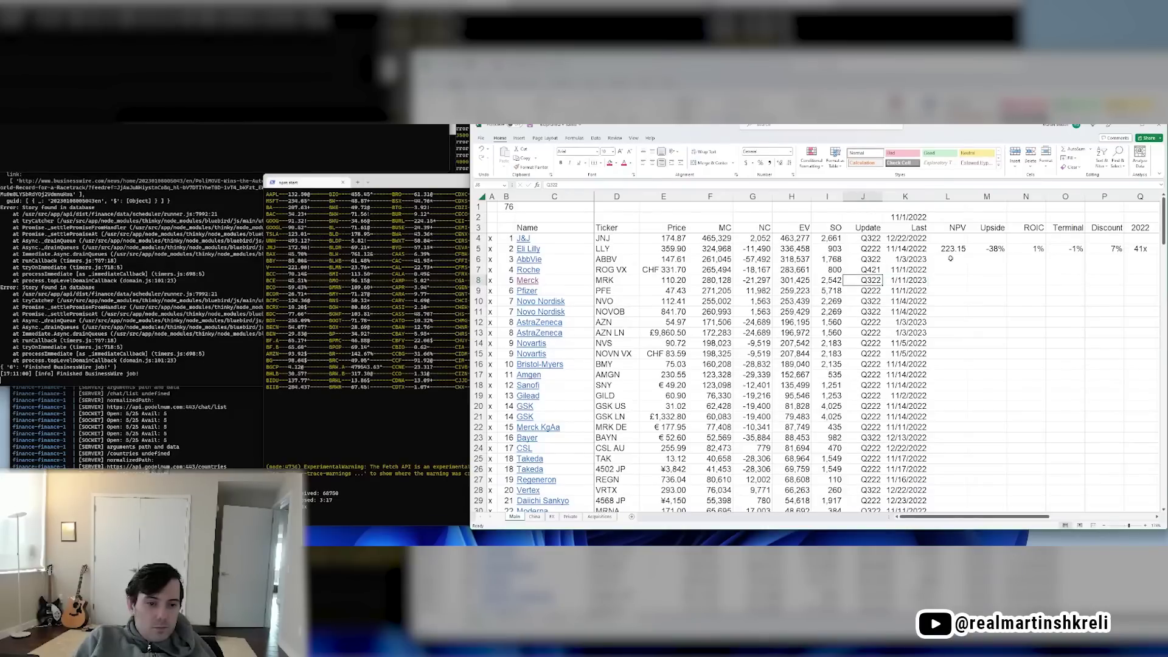
pyautogui.hotkey('shift', 'space')
pyautogui.hotkey('ctrl', 'c')
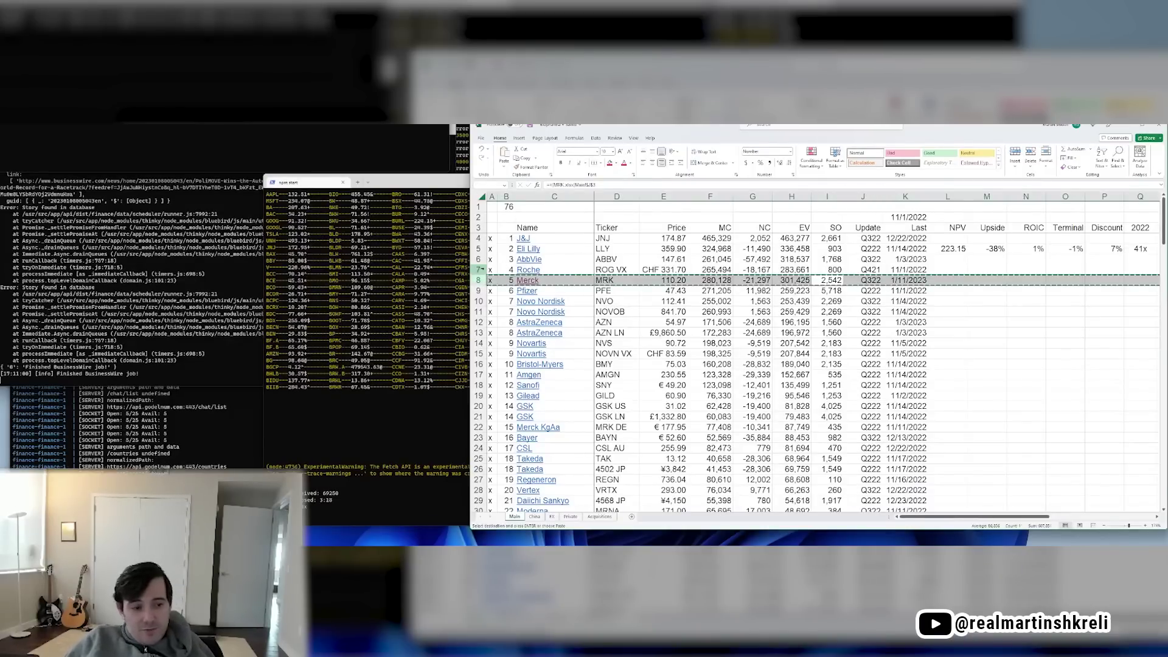
pyautogui.rightClick(477, 269)
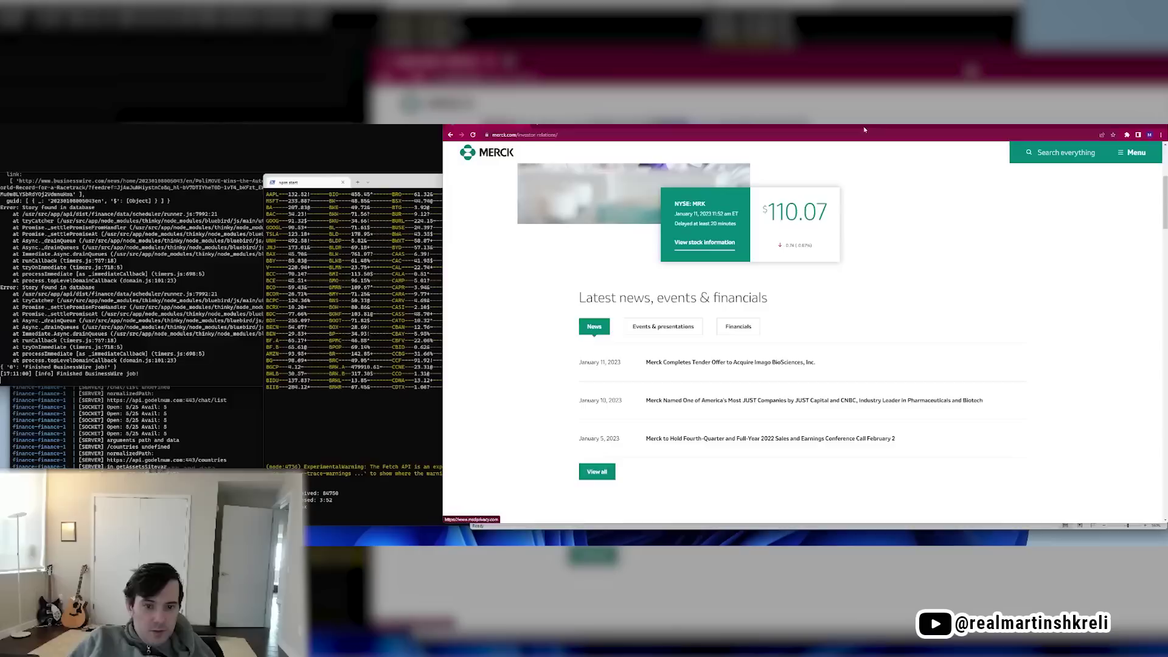
# Move the Merck investor relations browser window aside and bring up the Main sheet of the Merck workbook
pyautogui.moveTo(851, 126); pyautogui.dragTo(531, 132)
pyautogui.click(969, 348)
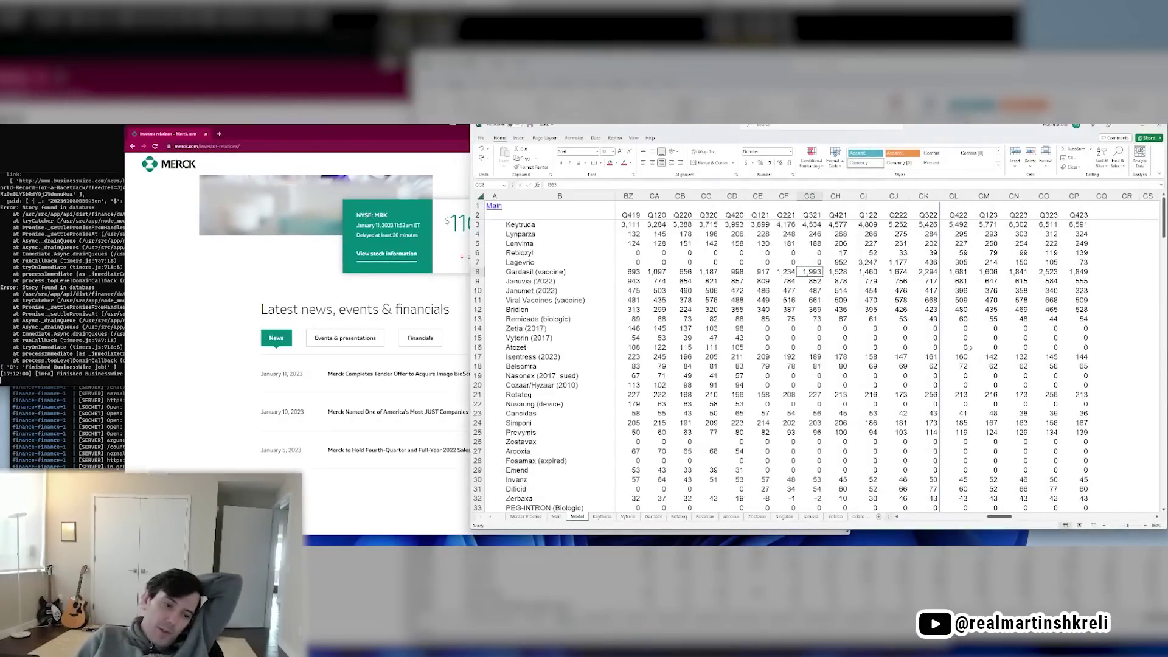
pyautogui.hotkey('ctrl', 'pageup')
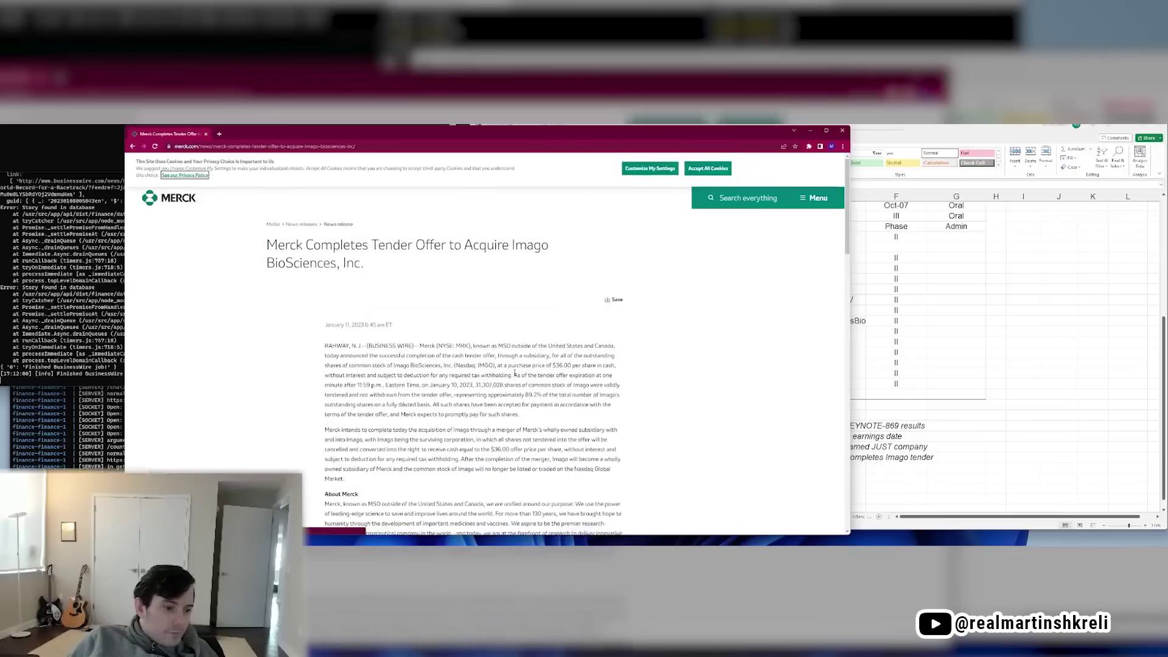
# Enlarge and read Merck's press release on completing the tender offer for Imago BioSciences
pyautogui.scroll(-1, 514, 372)
pyautogui.hotkey('ctrl', '+')
pyautogui.scroll(1, 513, 373)
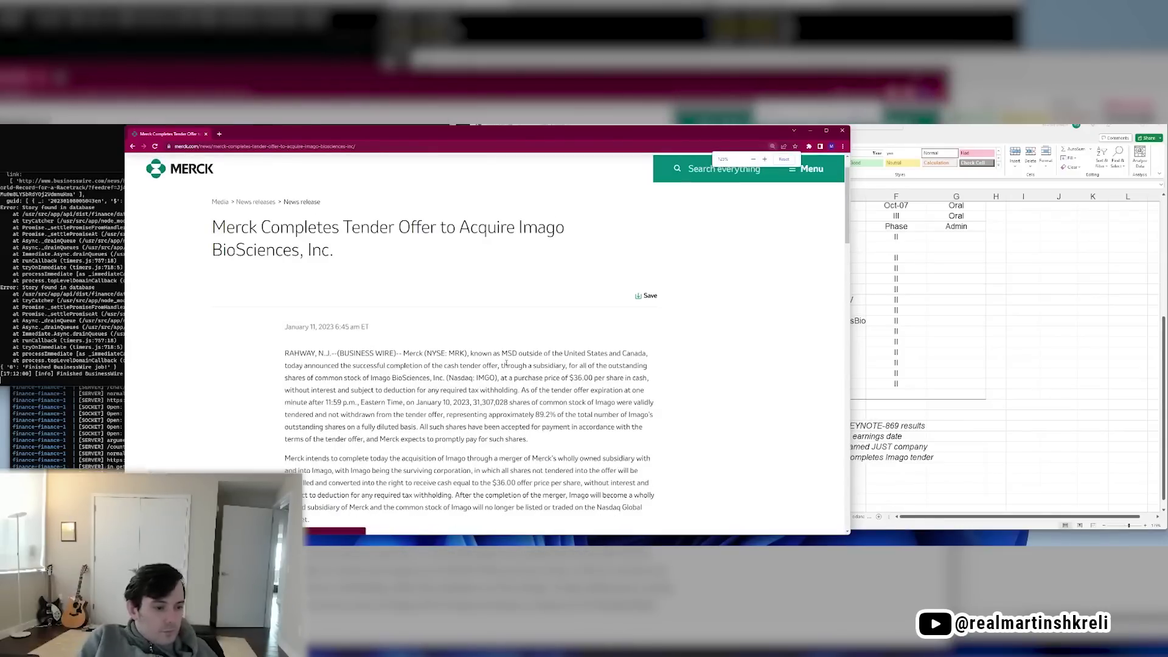
# Search the web for "imgo stock" in a new window and examine Imago's one-year share price chart
pyautogui.hotkey('ctrl', 'n')
pyautogui.write('imgo stock')
pyautogui.press('Return')
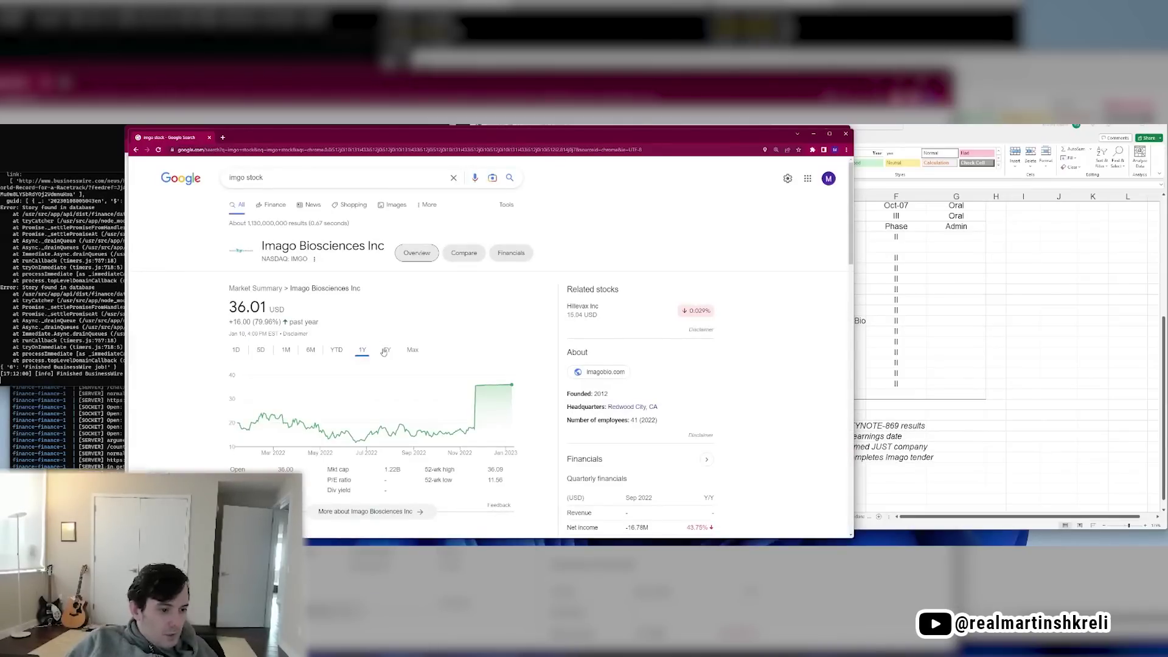
pyautogui.click(385, 355)
pyautogui.click(367, 354)
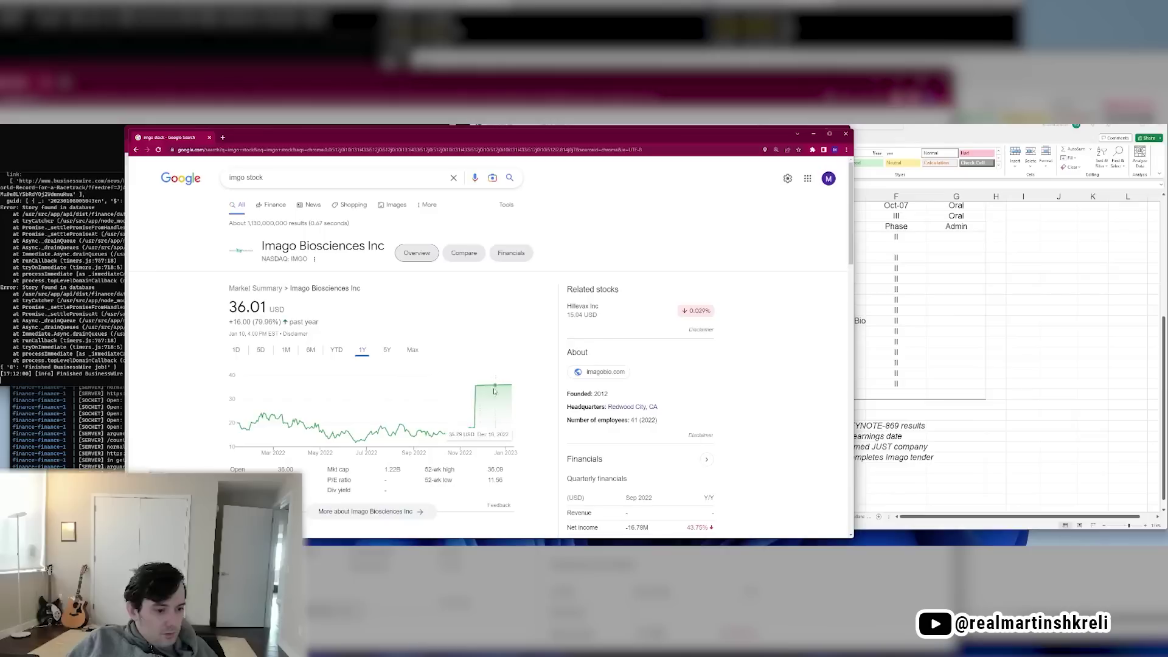
pyautogui.scroll(-7, 683, 394)
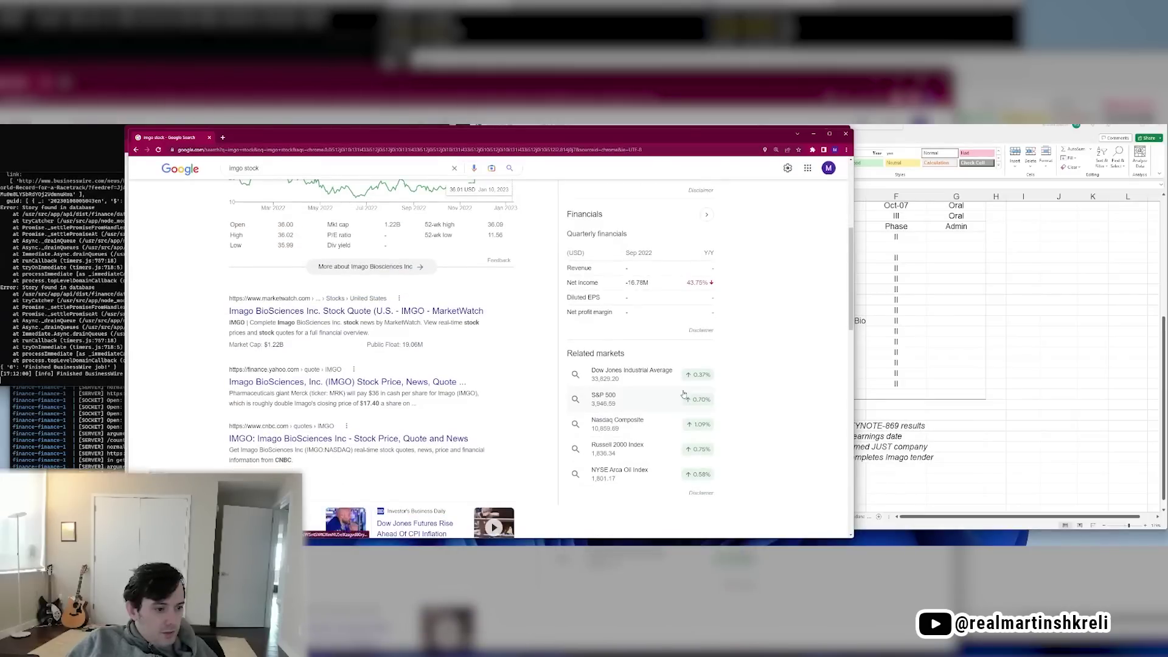
# Go to imagobio.com and open the news release on the first participant dosed with bomedemstat and ruxolitinib in myelofibrosis
pyautogui.hotkey('ctrl', 'l')
pyautogui.write('imagobio.com')
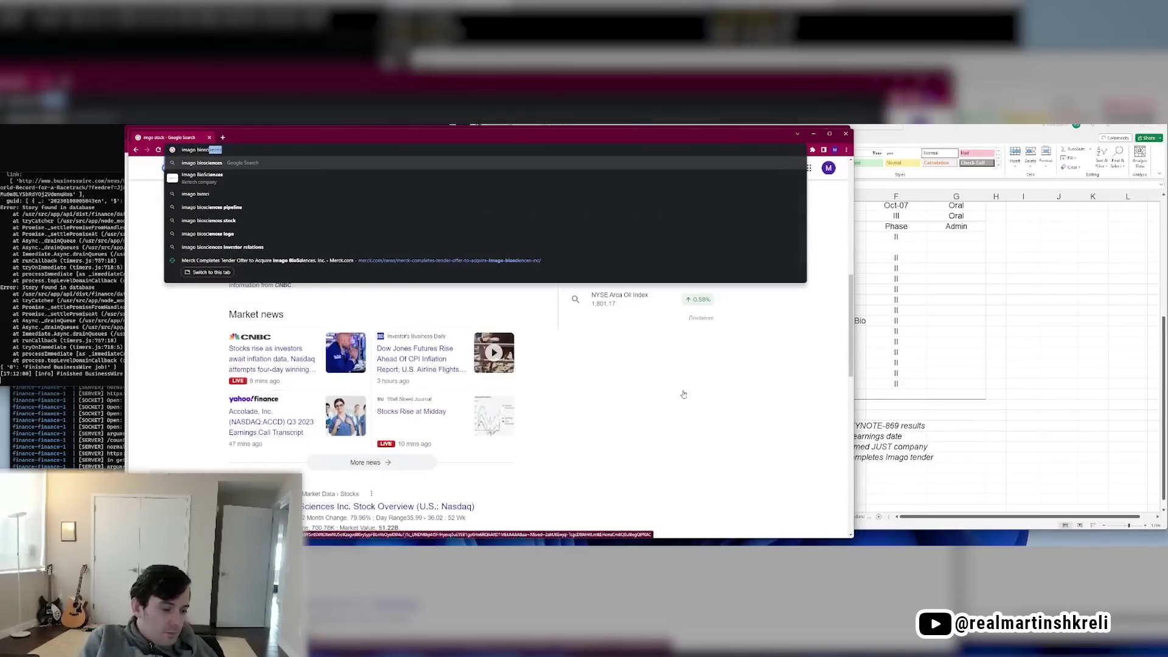
pyautogui.press('Return')
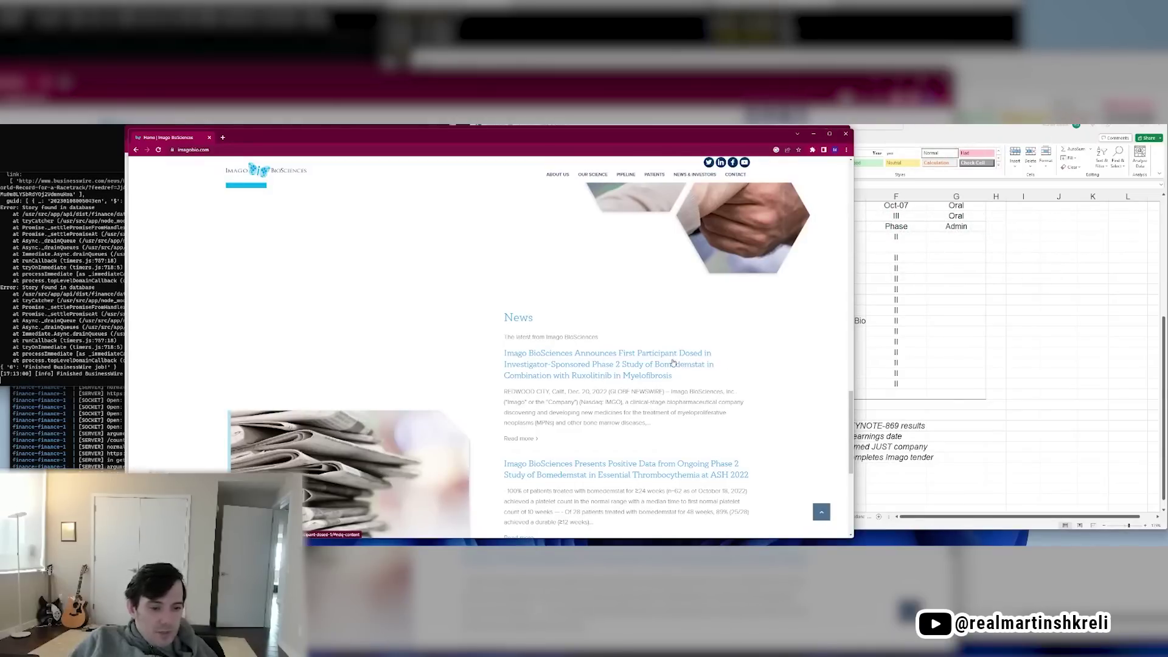
pyautogui.click(663, 353)
# Add bomedemstat with the indication Myelofibrosis in the row below MK-6024 in the Merck workbook's pipeline table
pyautogui.hotkey('alt', 'Tab')
pyautogui.press('Left')
pyautogui.press('Down')
pyautogui.press('Down')
pyautogui.press('Down')
pyautogui.write('b')
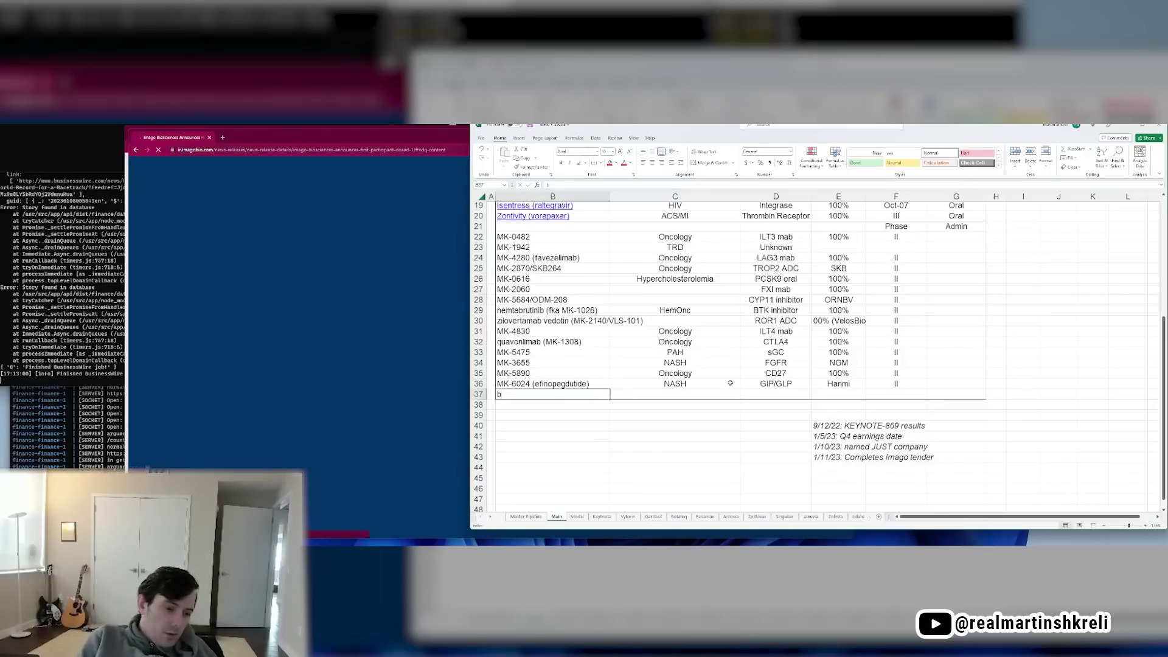
pyautogui.write('omedemstat')
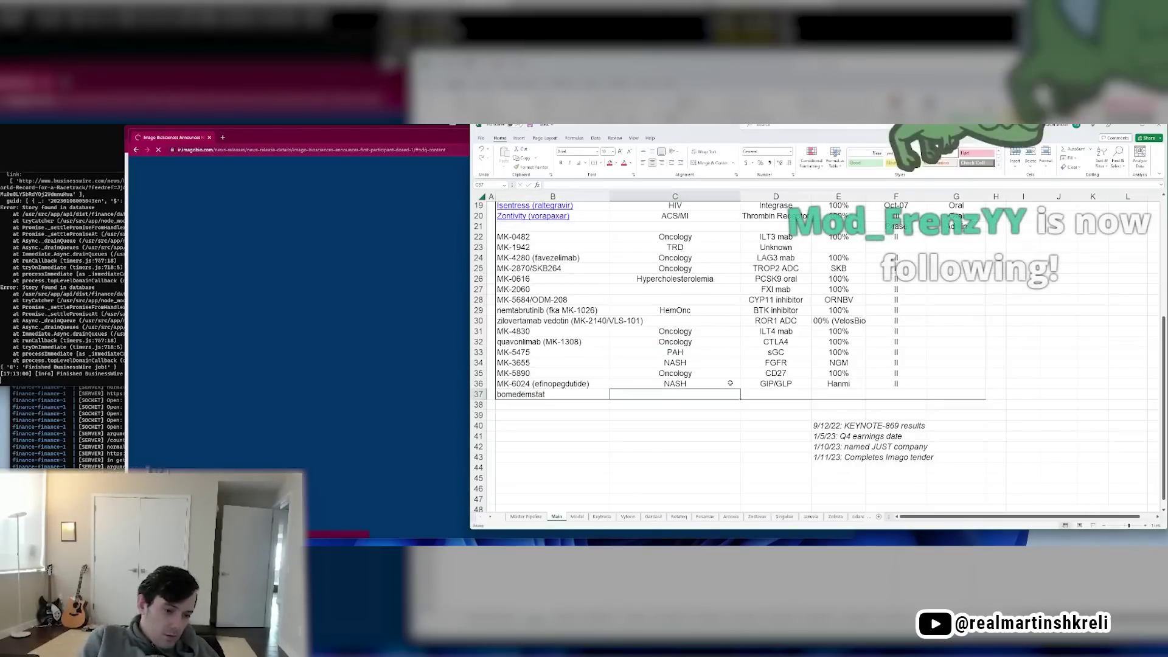
pyautogui.write('Myelofibrosis')
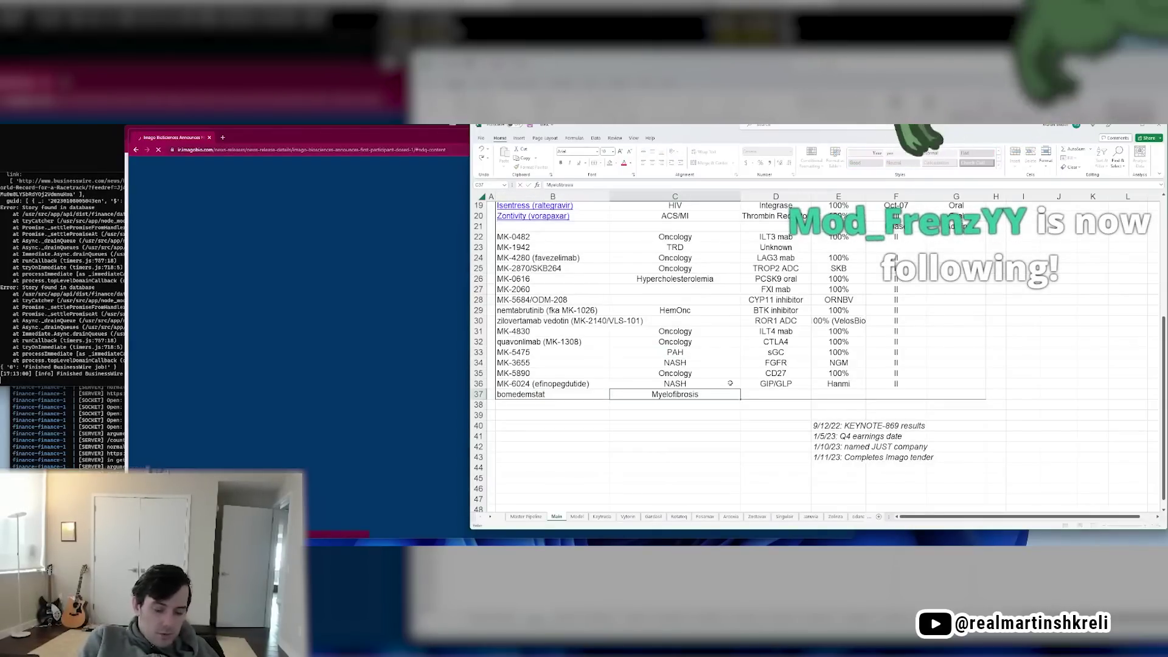
pyautogui.press('Tab')
# Complete the bomedemstat row with LSD1 inhibitor as mechanism, 100% ownership and phase II, consulting the Imago release
pyautogui.hotkey('alt', 'Tab')
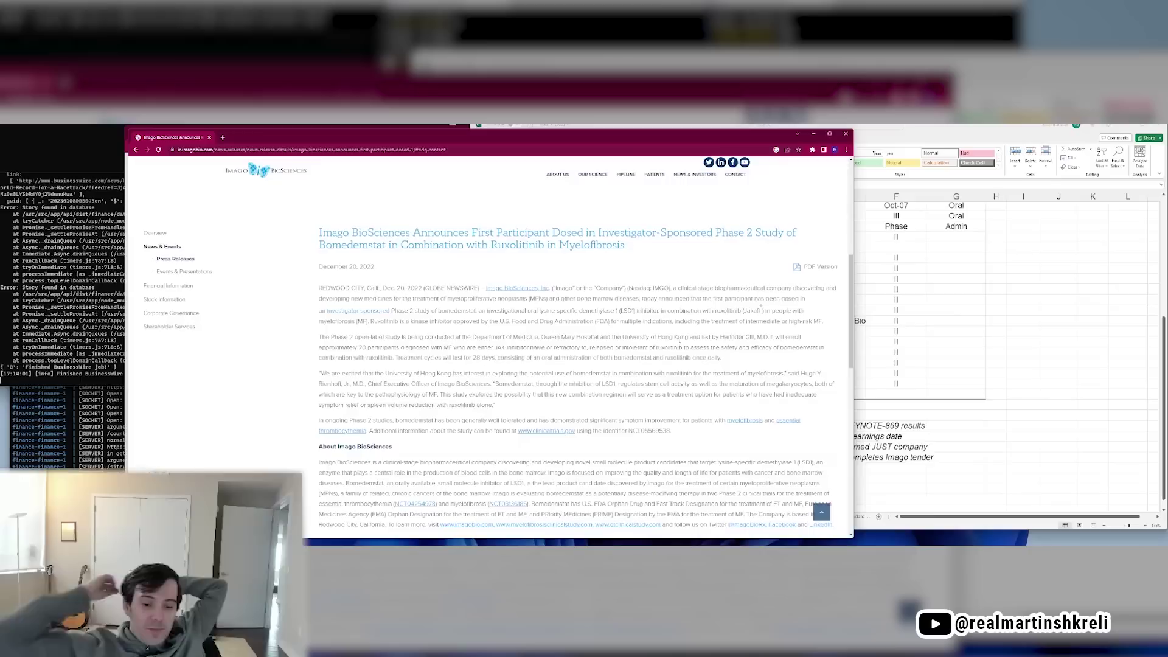
pyautogui.click(1011, 382)
pyautogui.scroll(2, 1012, 382)
pyautogui.click(791, 456)
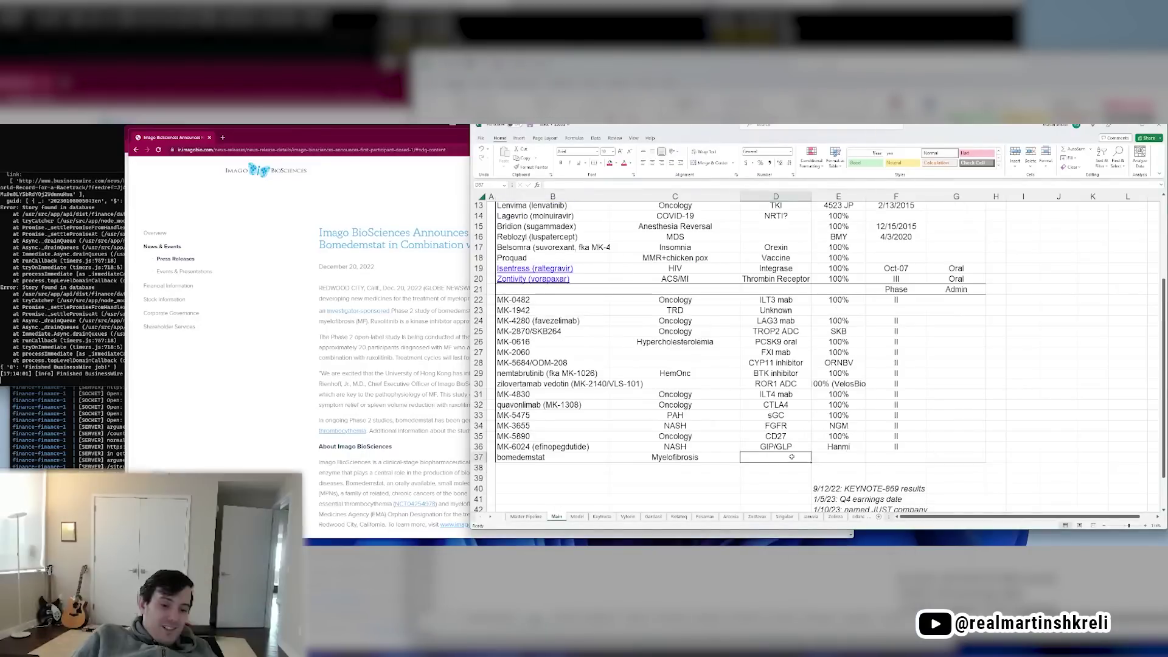
pyautogui.write('LSD1 inhibitor')
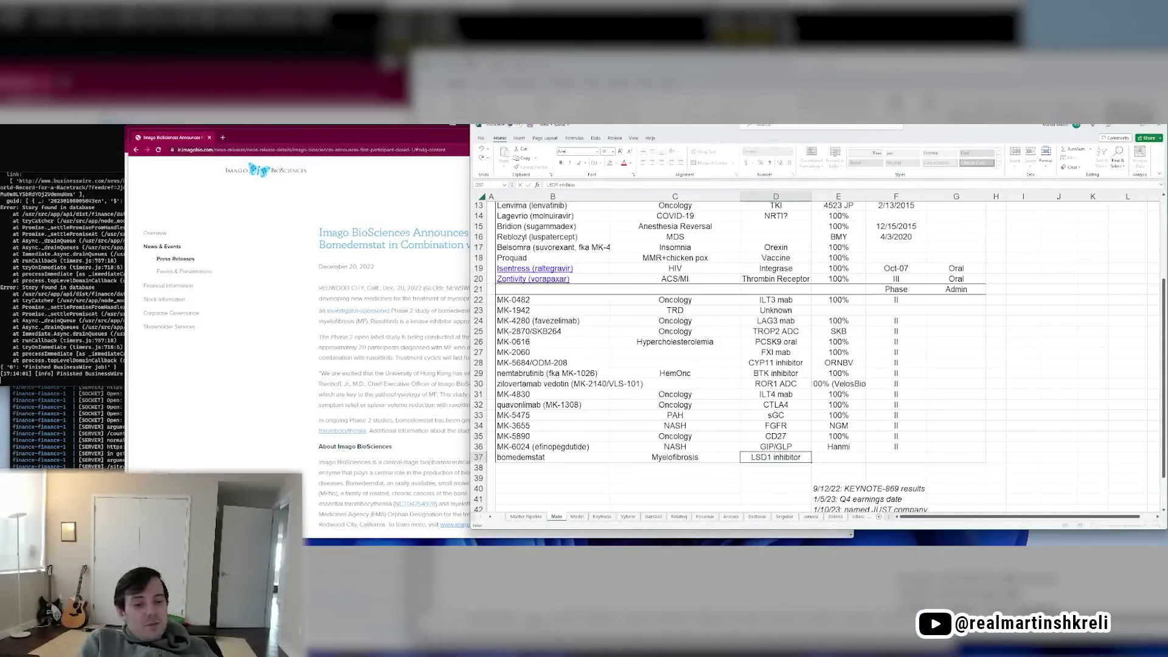
pyautogui.press('Tab')
pyautogui.write('0')
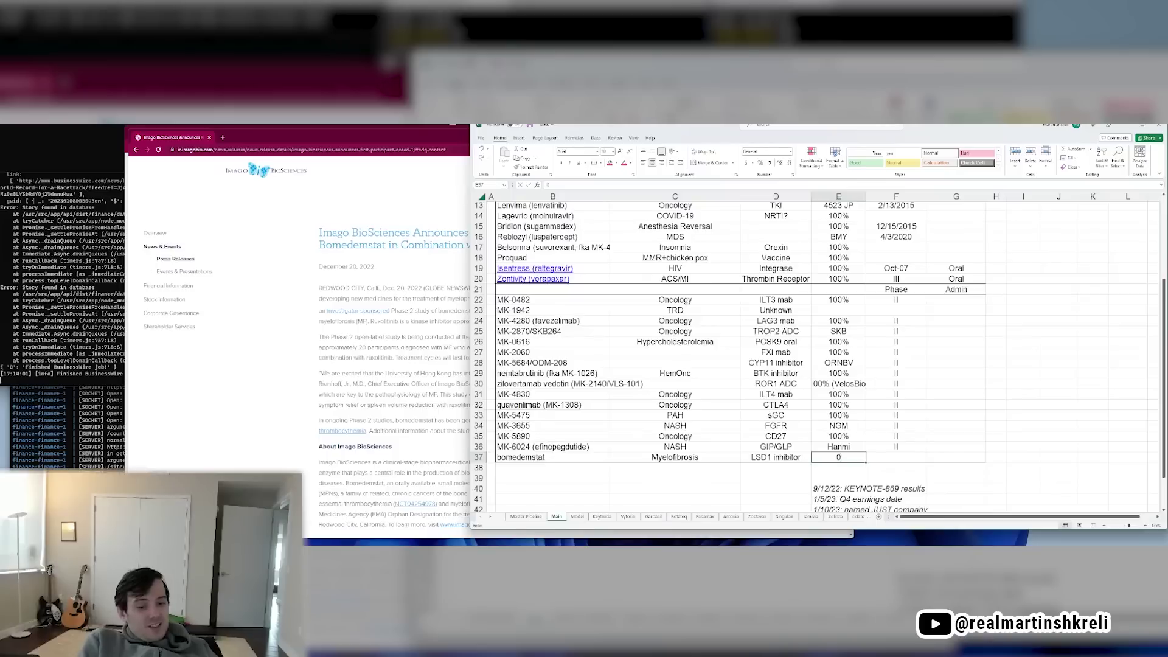
pyautogui.press('Tab')
pyautogui.write('II')
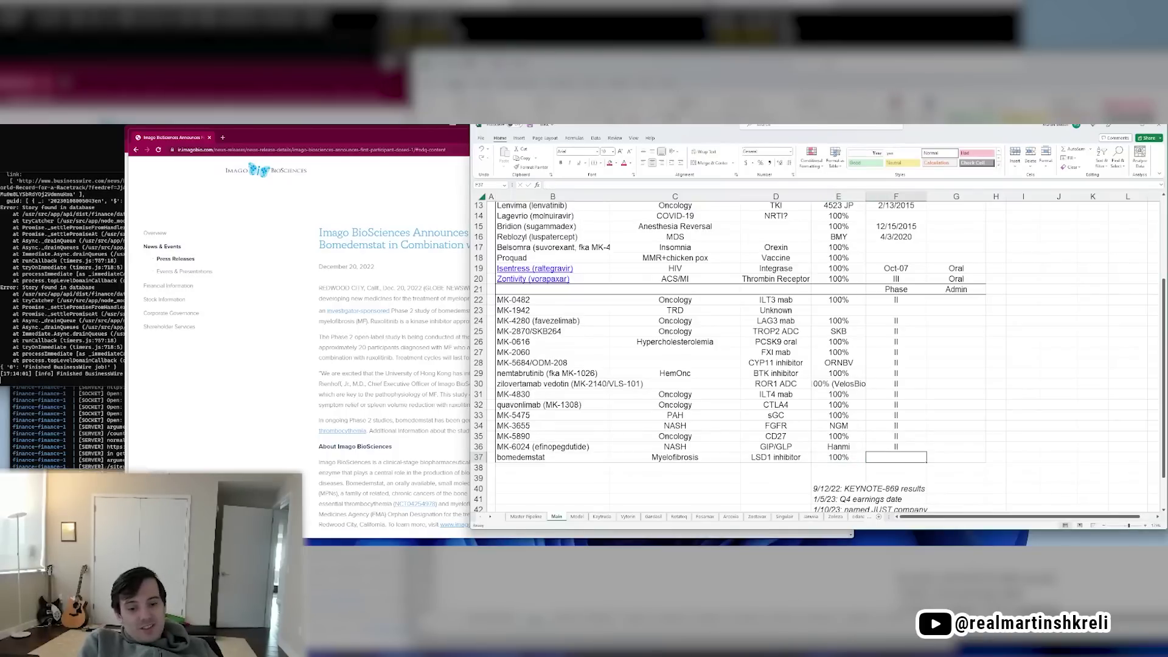
pyautogui.press('Return')
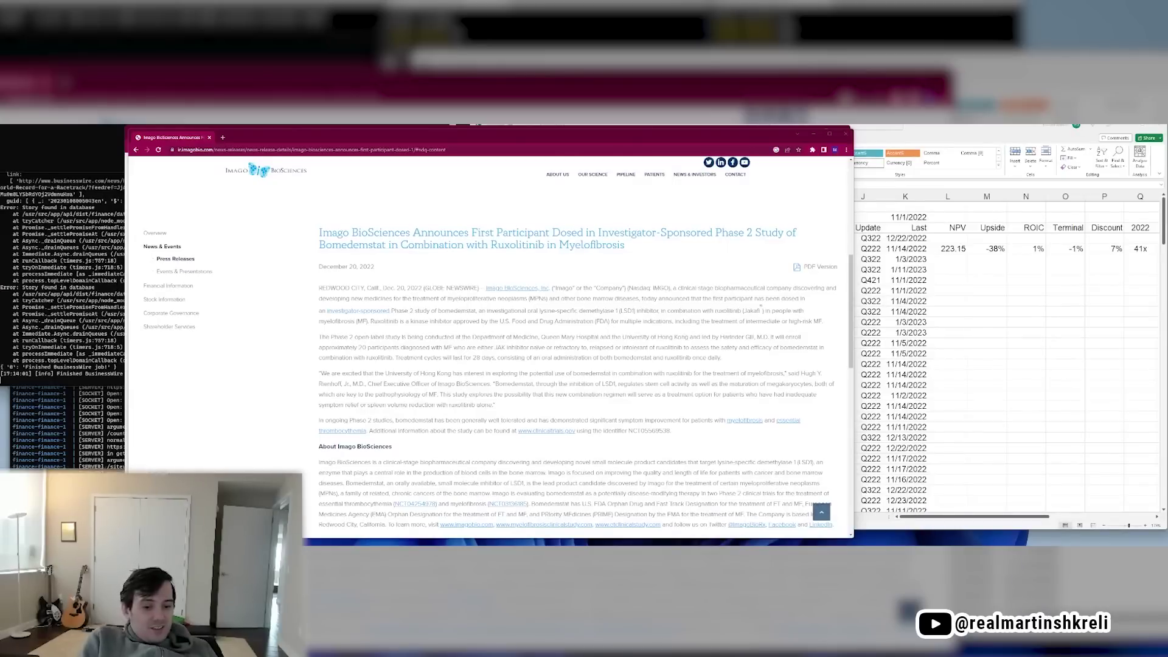
# Add Imago with acquirer MRK in the next empty row of the company list workbook's Acquisitions sheet
pyautogui.click(904, 364)
pyautogui.hotkey('ctrl', 'pagedown')
pyautogui.hotkey('ctrl', 'pagedown')
pyautogui.hotkey('ctrl', 'pagedown')
pyautogui.hotkey('ctrl', 'pagedown')
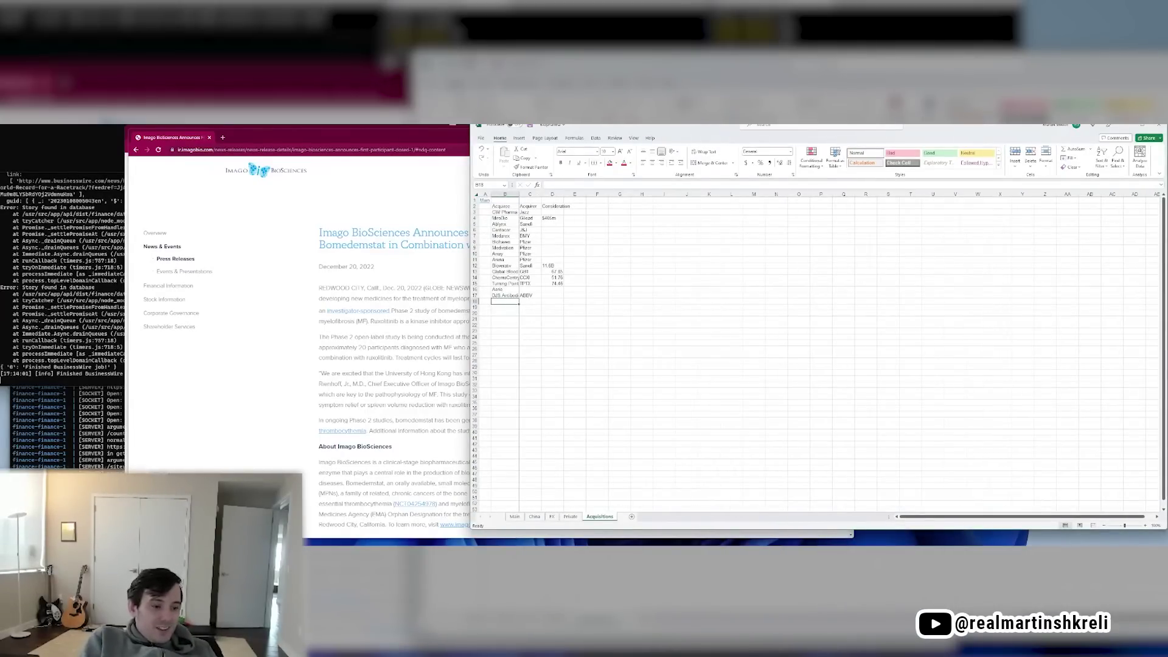
pyautogui.write('Imago')
pyautogui.press('Tab')
pyautogui.write('M')
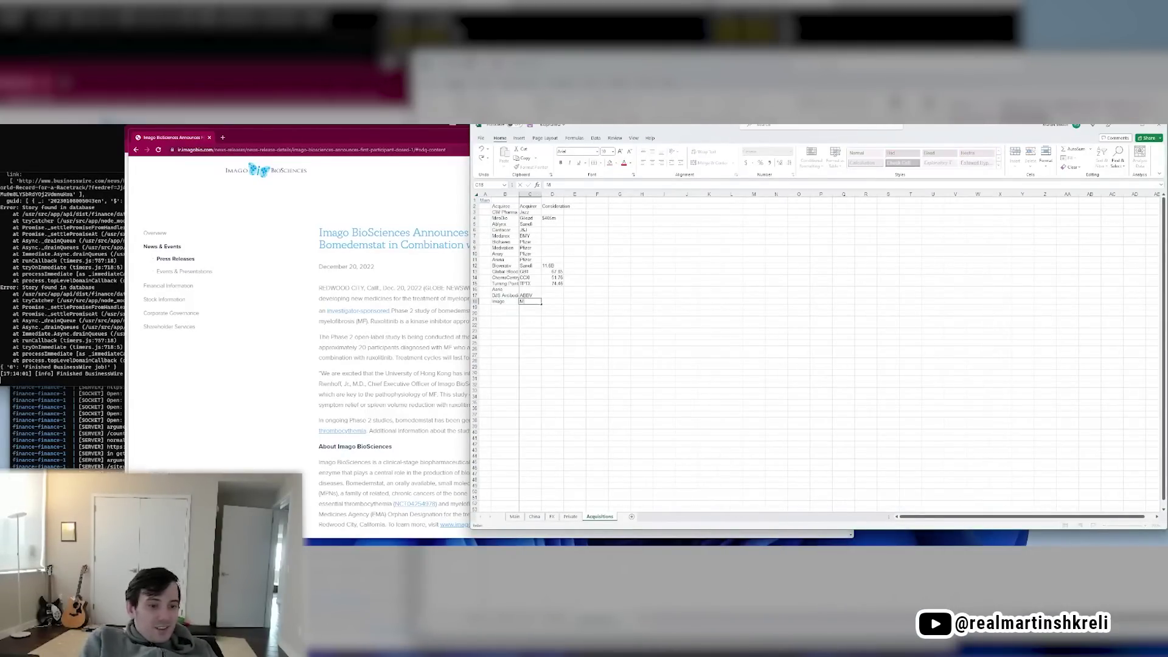
pyautogui.press('Tab')
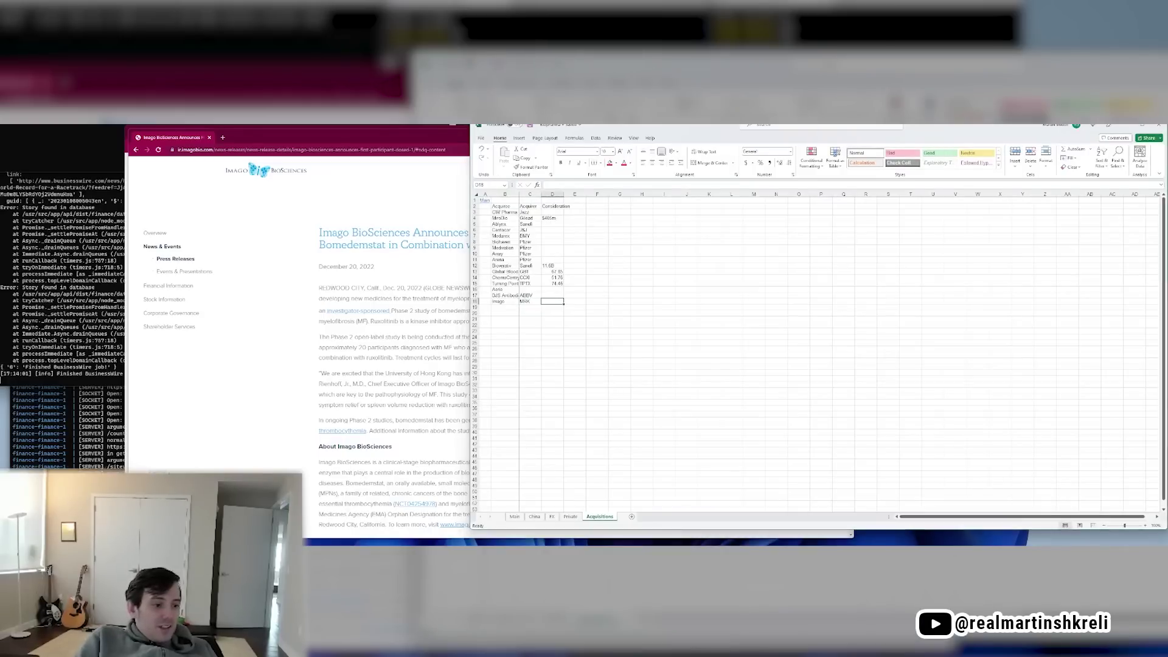
# Return the company list workbook to its Main sheet, then minimize it and the sectors index workbook
pyautogui.hotkey('alt', 'Tab')
pyautogui.hotkey('alt', 'Tab')
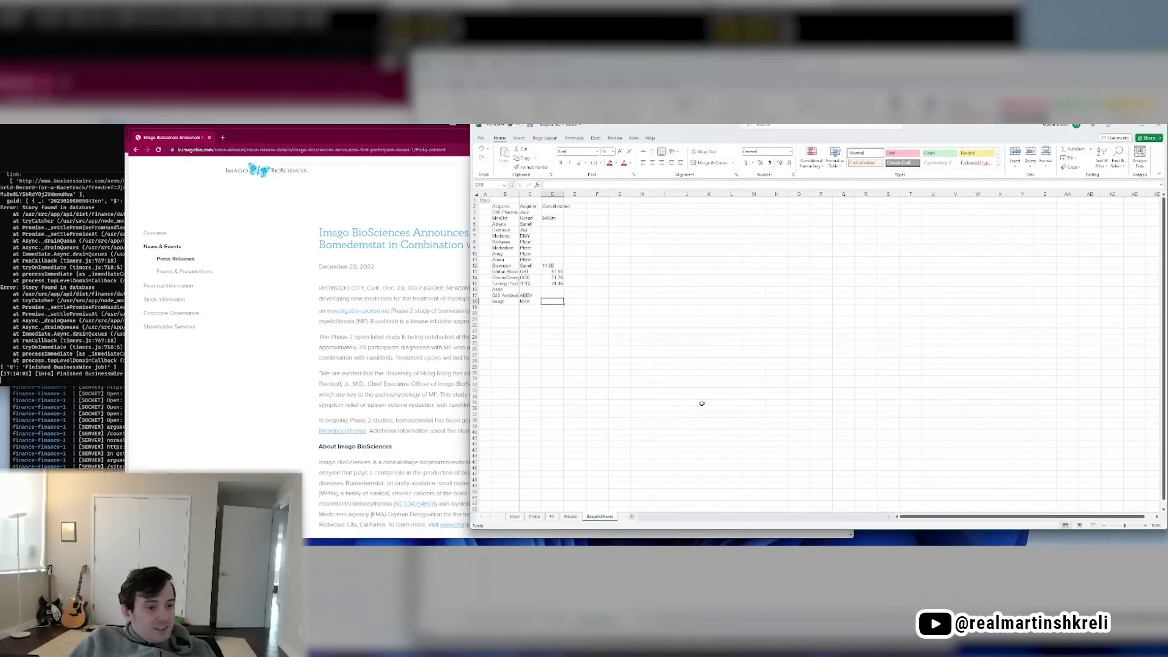
pyautogui.hotkey('ctrl', 'pageup')
pyautogui.hotkey('ctrl', 'pageup')
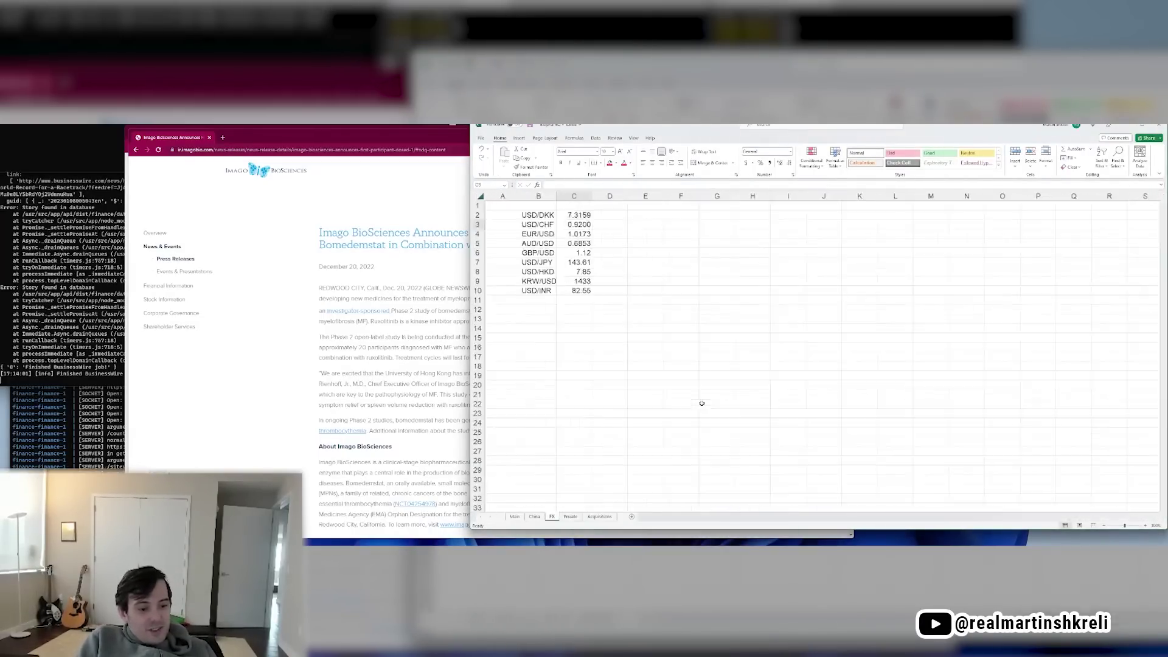
pyautogui.hotkey('ctrl', 'pageup')
pyautogui.hotkey('ctrl', 'pageup')
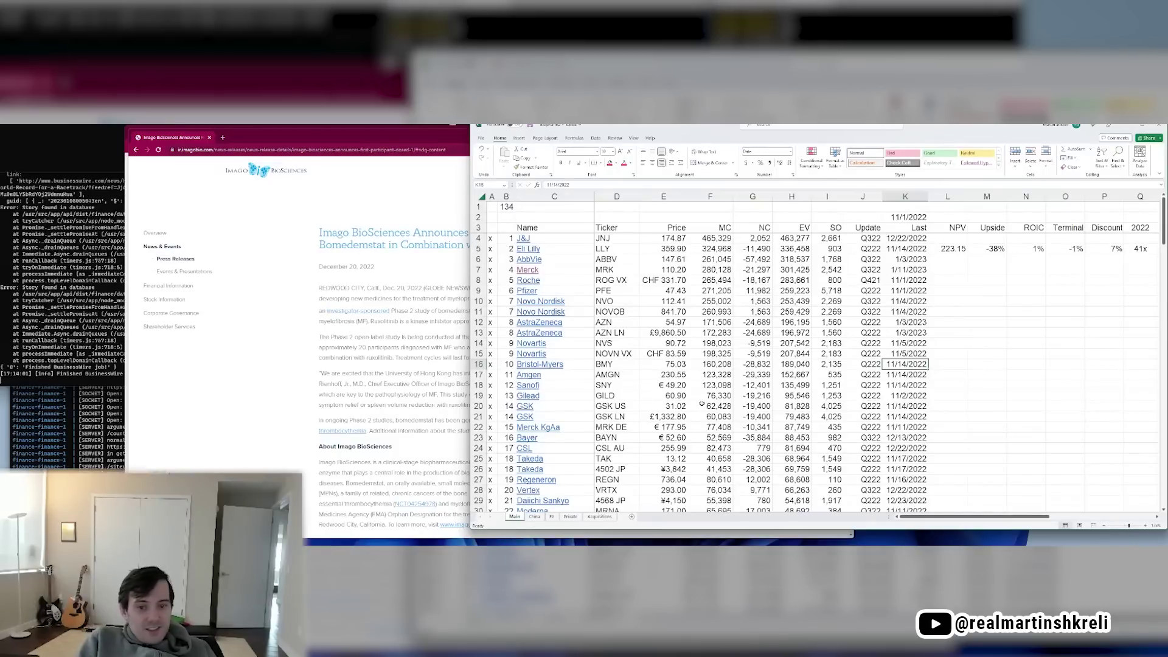
pyautogui.click(1128, 126)
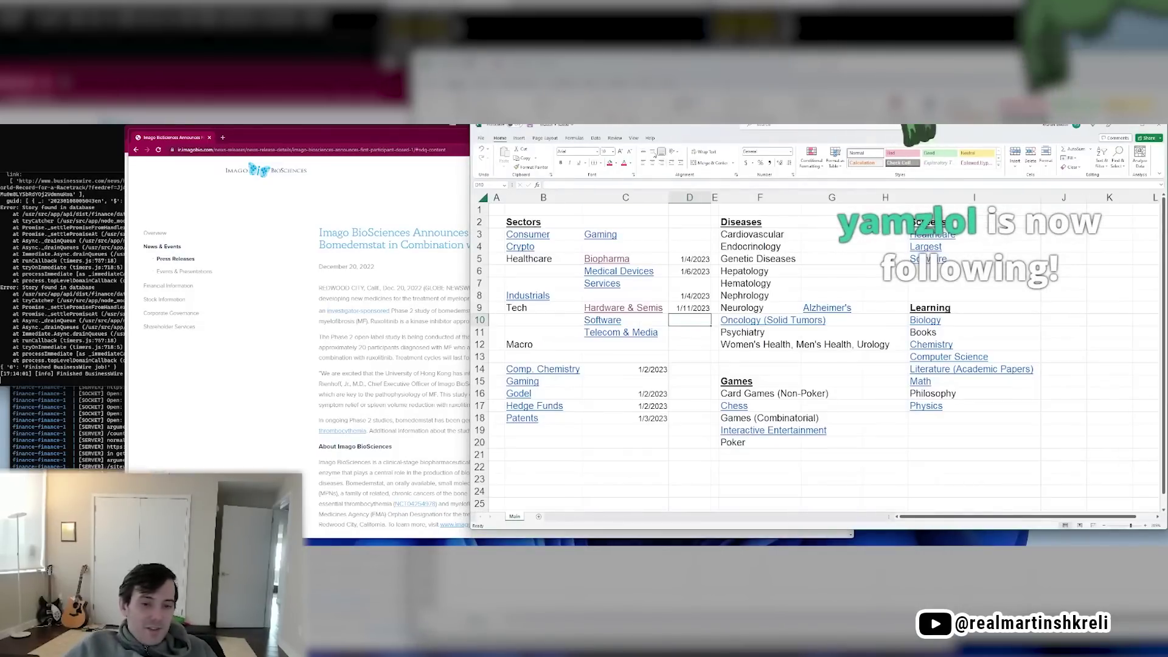
pyautogui.click(1132, 127)
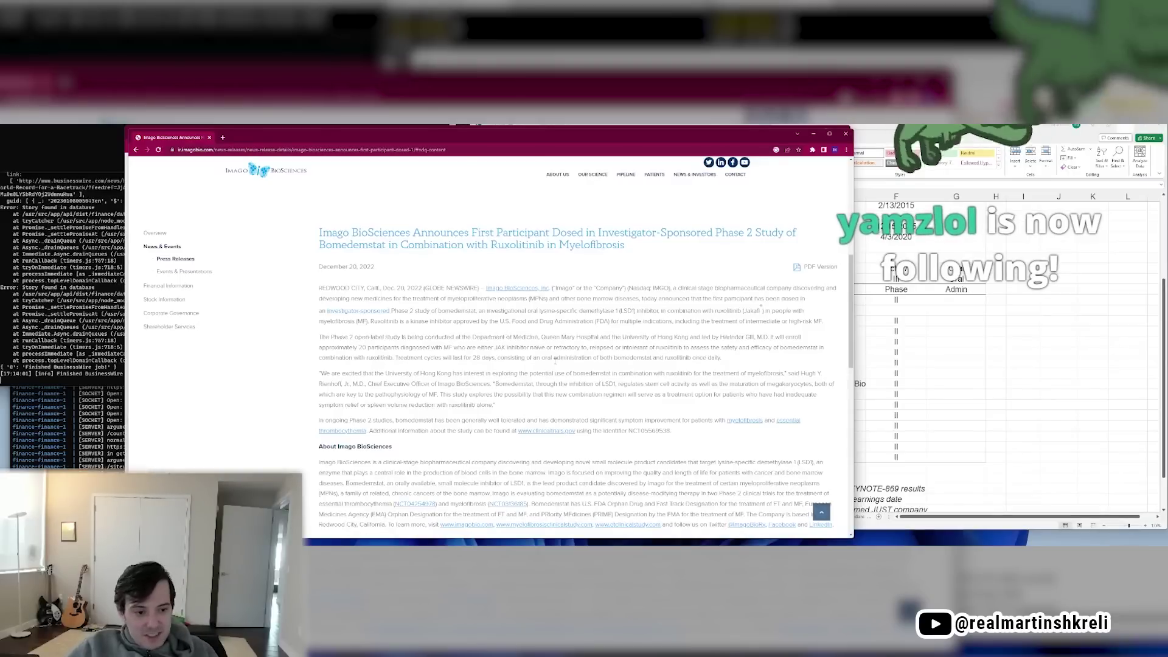
# Enlarge and read the Imago release for details on bomedemstat's Phase 2 study, LSD1 inhibition and target indications
pyautogui.moveTo(579, 373); pyautogui.dragTo(657, 420)
pyautogui.click(541, 384)
pyautogui.click(658, 396)
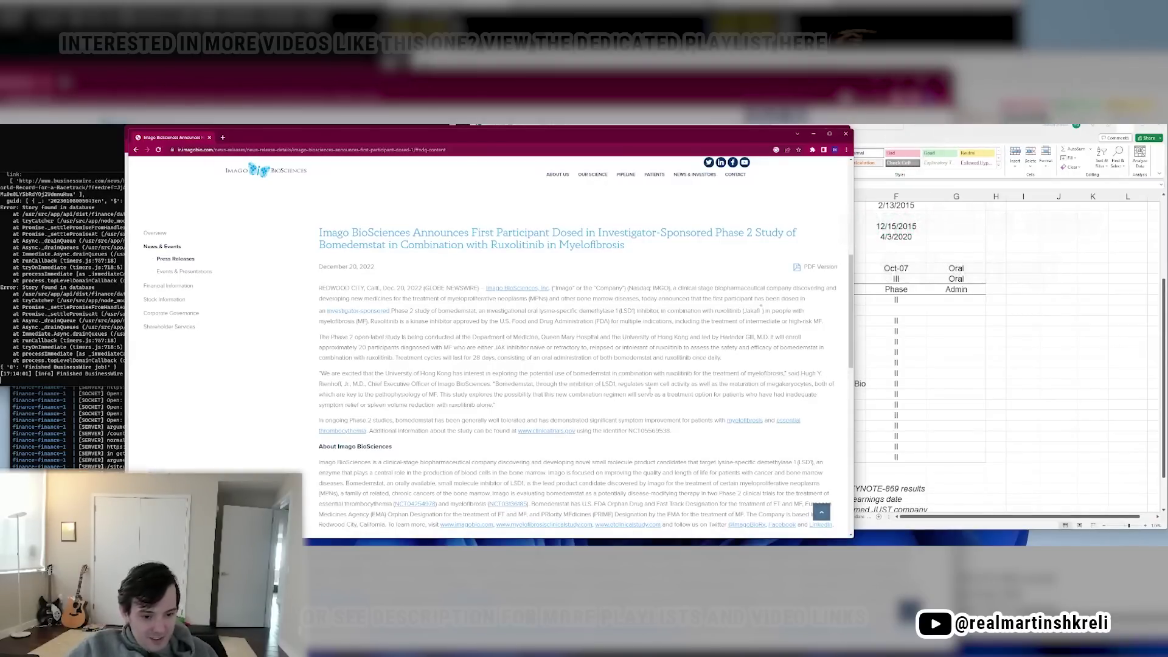
pyautogui.scroll(-1, 661, 370)
pyautogui.hotkey('ctrl', '+')
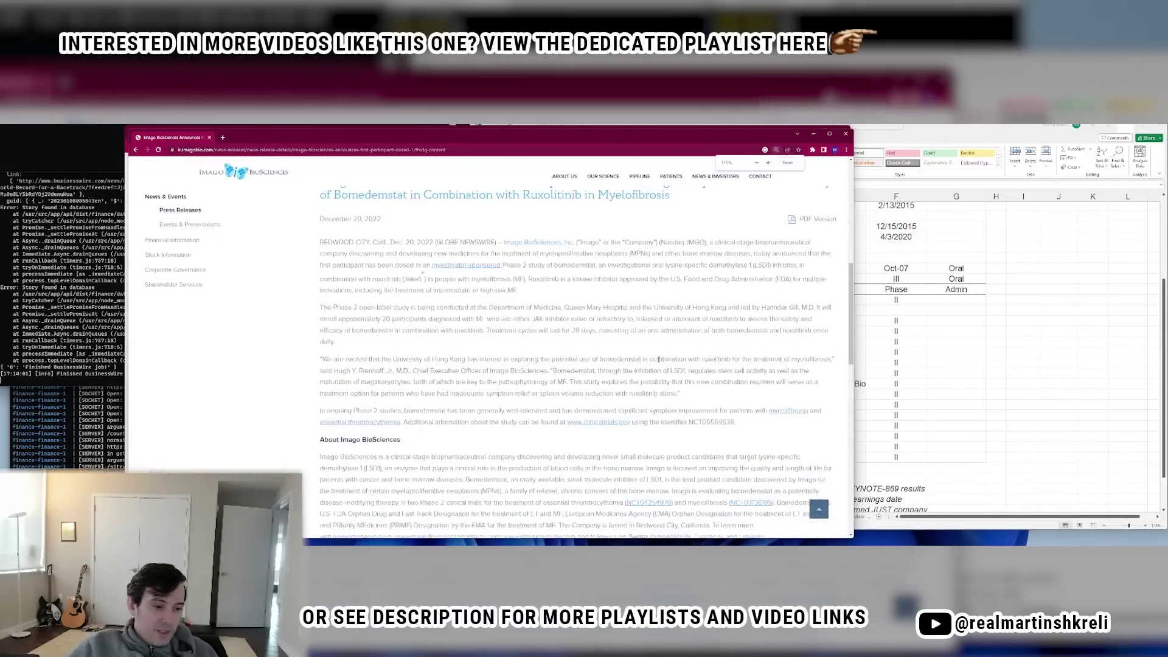
pyautogui.scroll(-2, 658, 359)
pyautogui.moveTo(449, 393); pyautogui.dragTo(347, 393)
pyautogui.click(384, 401)
pyautogui.scroll(6, 386, 406)
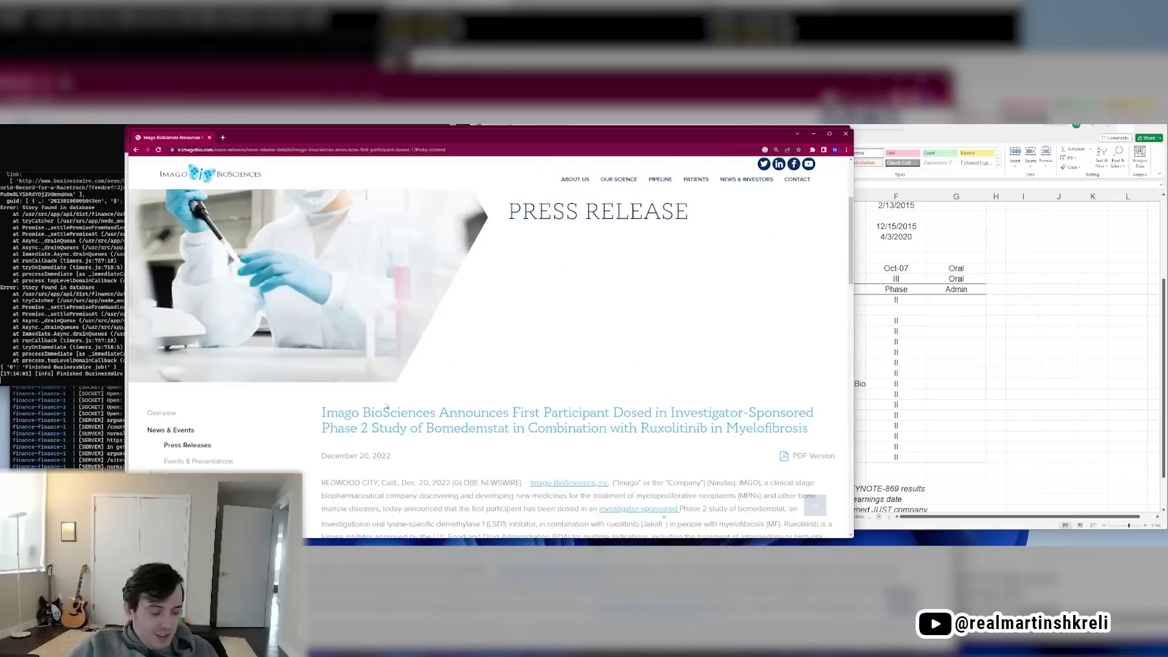
# Open Imago's full press release list and look for the announcement of Merck's acquisition
pyautogui.hotkey('alt', 'Left')
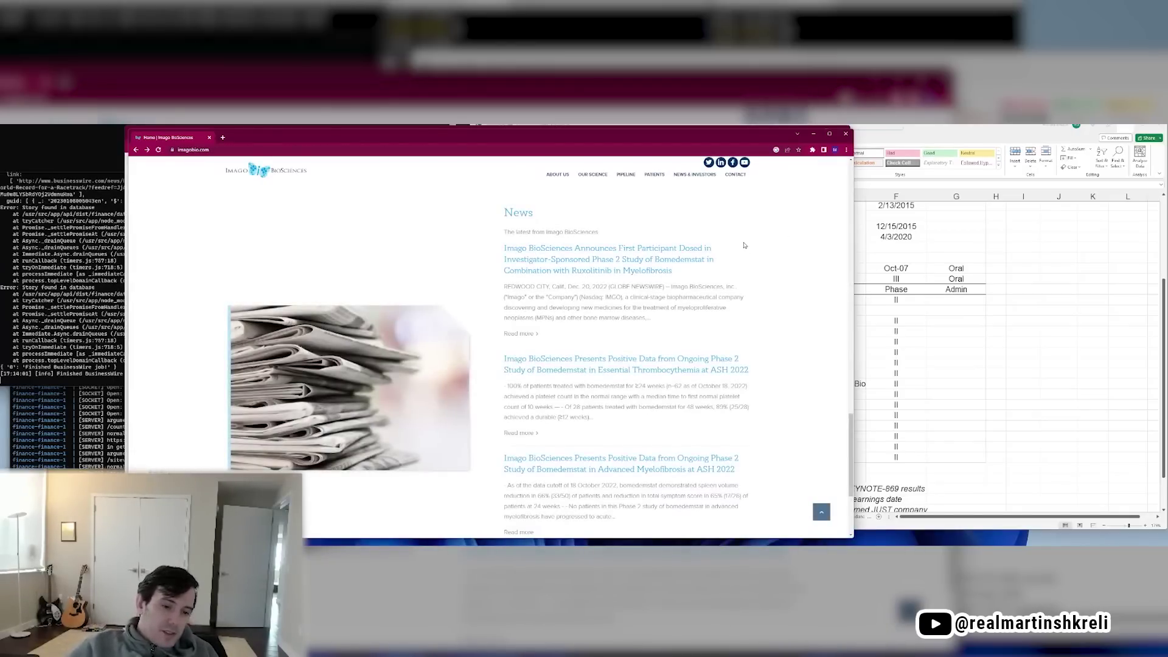
pyautogui.scroll(-3, 743, 245)
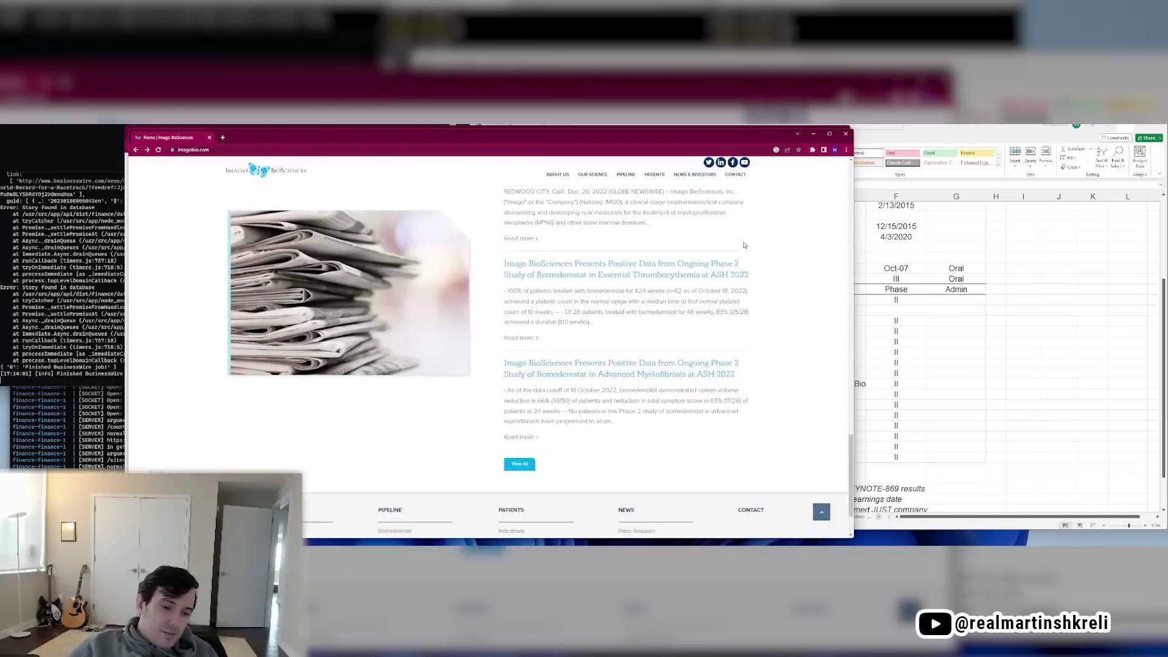
pyautogui.click(519, 455)
pyautogui.scroll(-3, 715, 295)
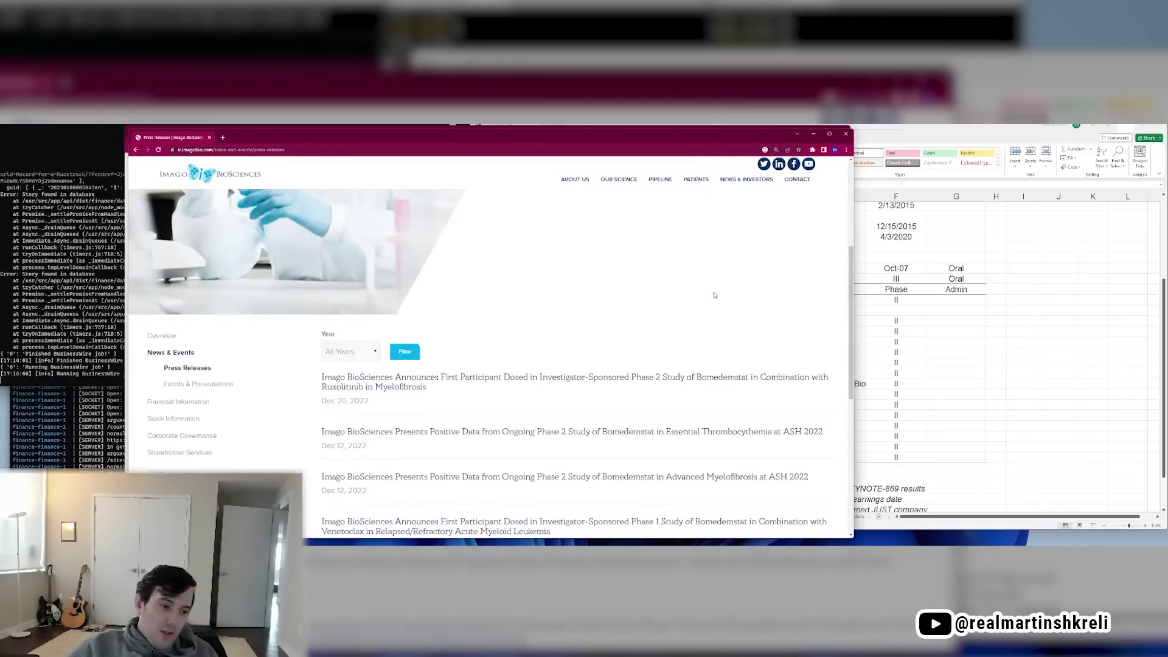
pyautogui.scroll(-3, 714, 295)
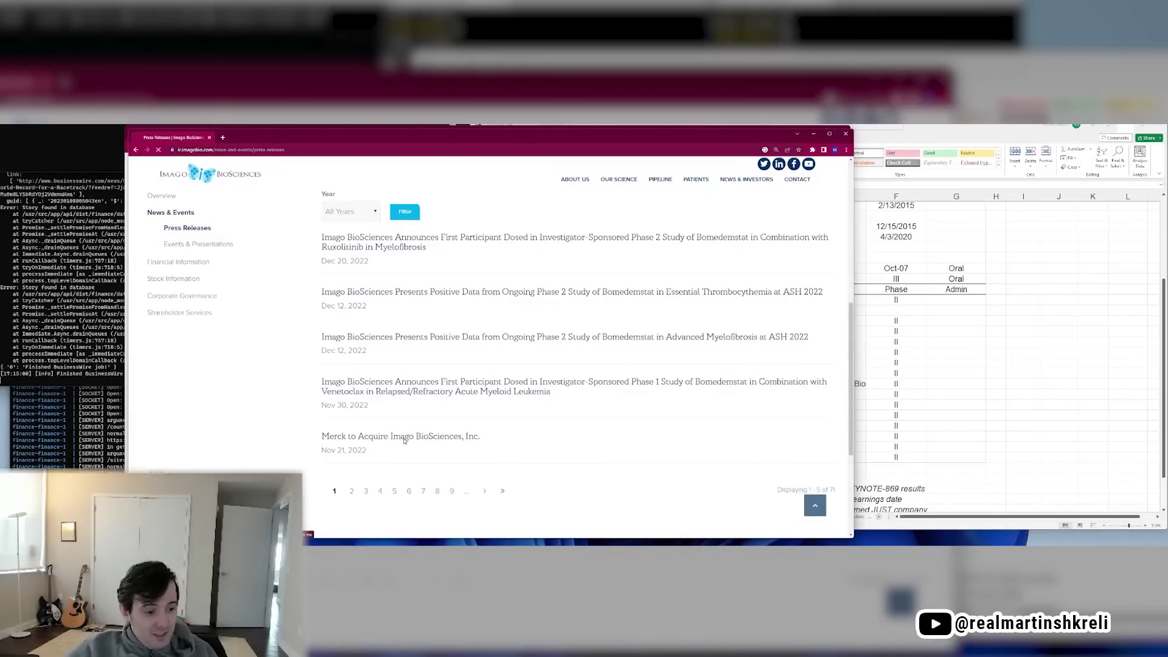
# Open the announcement of Merck's acquisition of Imago and read the deal value before returning to the Merck workbook
pyautogui.click(404, 437)
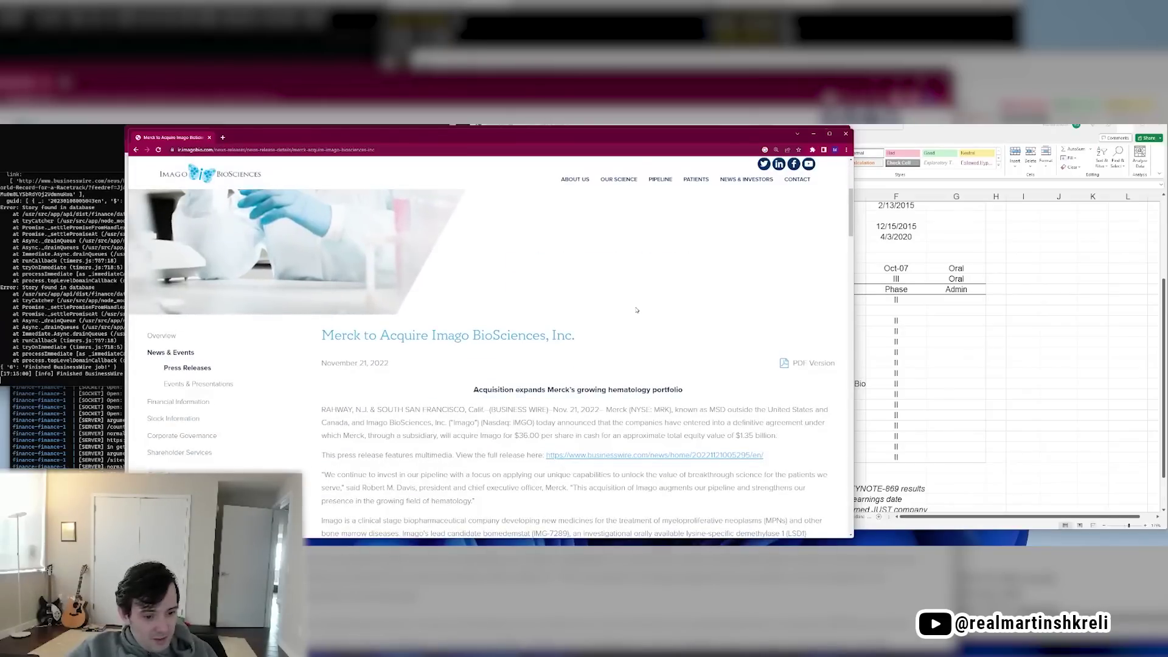
pyautogui.scroll(-3, 636, 310)
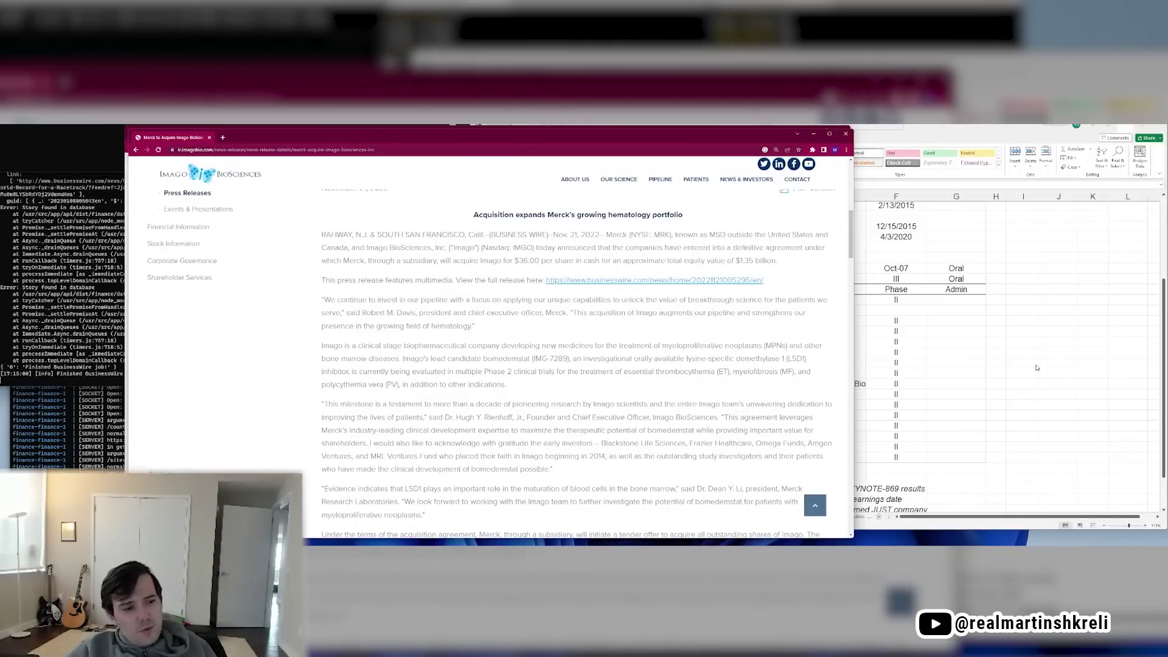
pyautogui.click(1054, 397)
pyautogui.hotkey('alt', 'Tab')
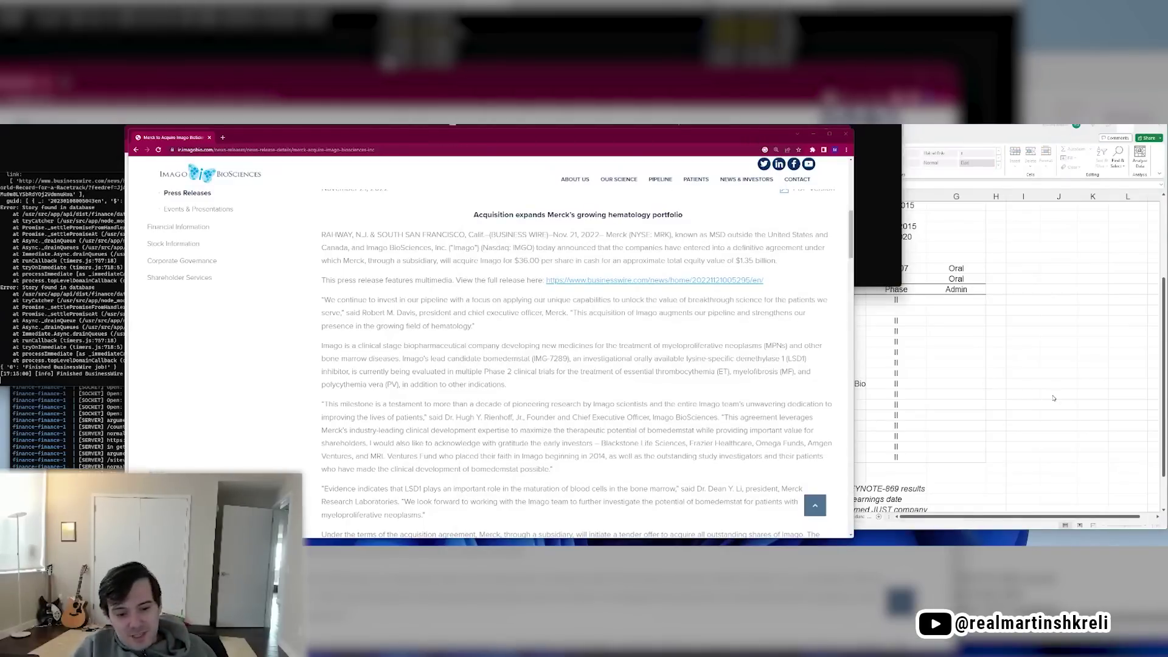
pyautogui.hotkey('alt', 'Tab')
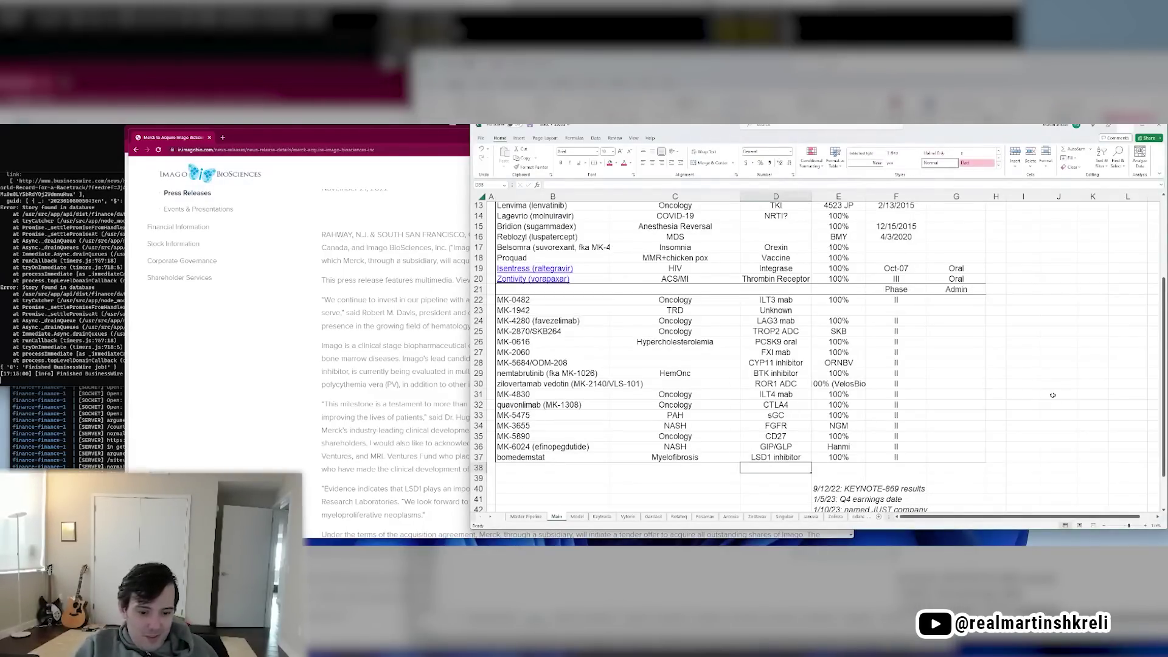
# Complete the Imago entry on the company list's Acquisitions sheet with ticker IMGO and consideration $1.35B, widening the acquiree column
pyautogui.press('Down')
pyautogui.press('Right')
pyautogui.press('Down')
pyautogui.hotkey('ctrl', 'Tab')
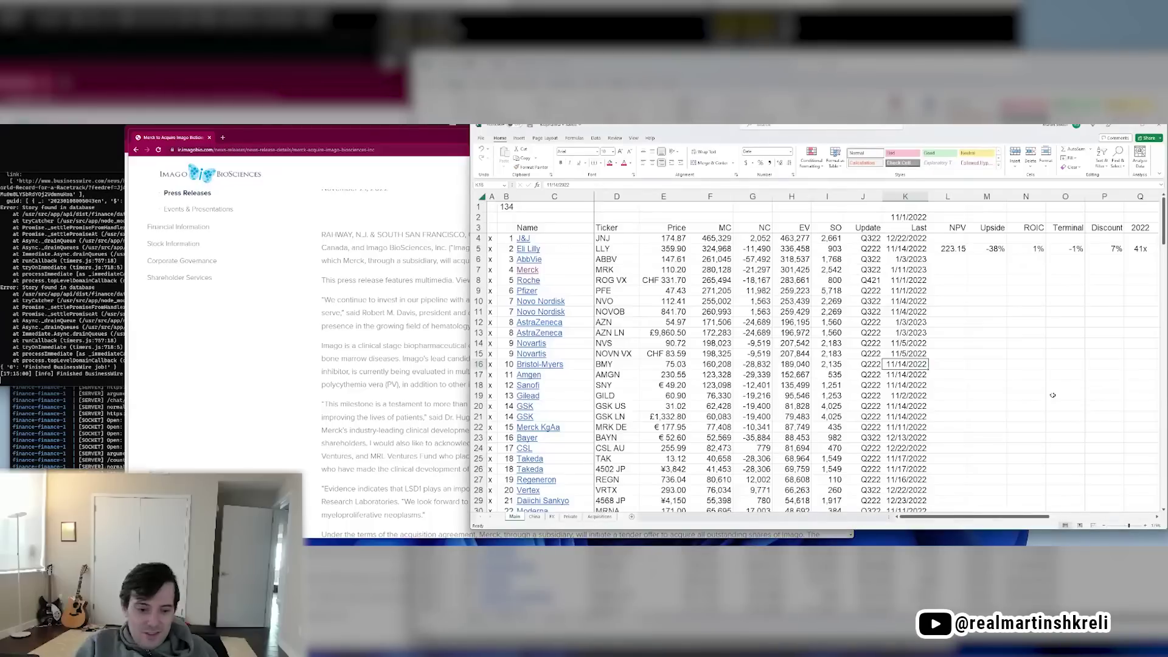
pyautogui.hotkey('ctrl', 'pagedown')
pyautogui.hotkey('ctrl', 'pagedown')
pyautogui.hotkey('ctrl', 'pagedown')
pyautogui.hotkey('ctrl', 'pagedown')
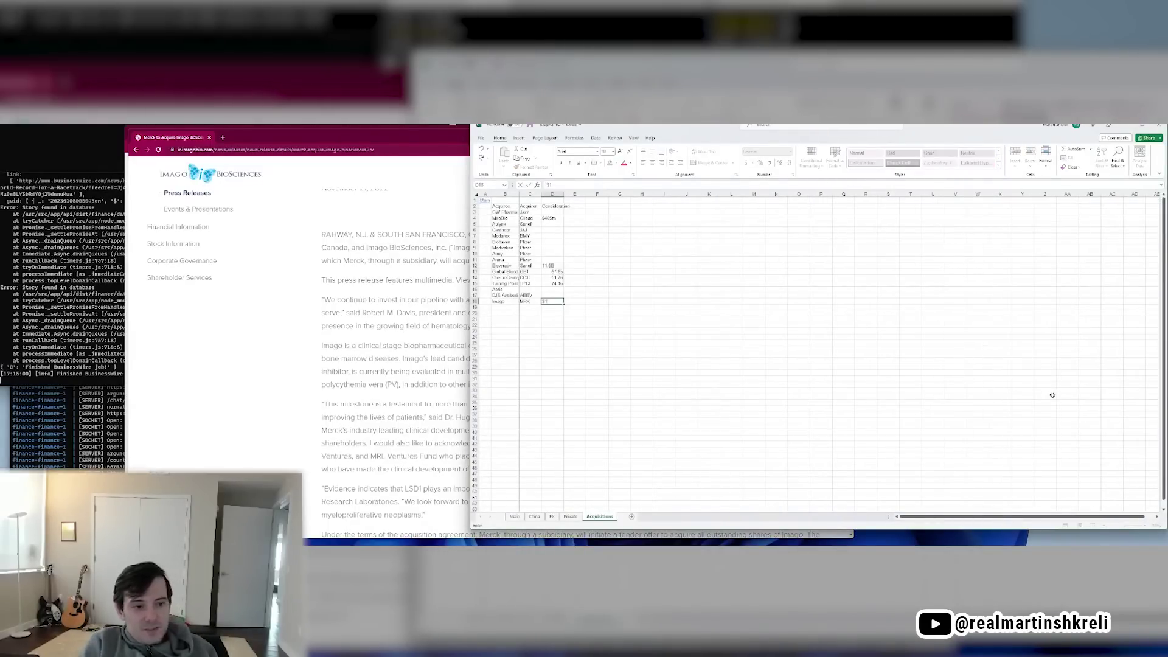
pyautogui.write('B')
pyautogui.press('Return')
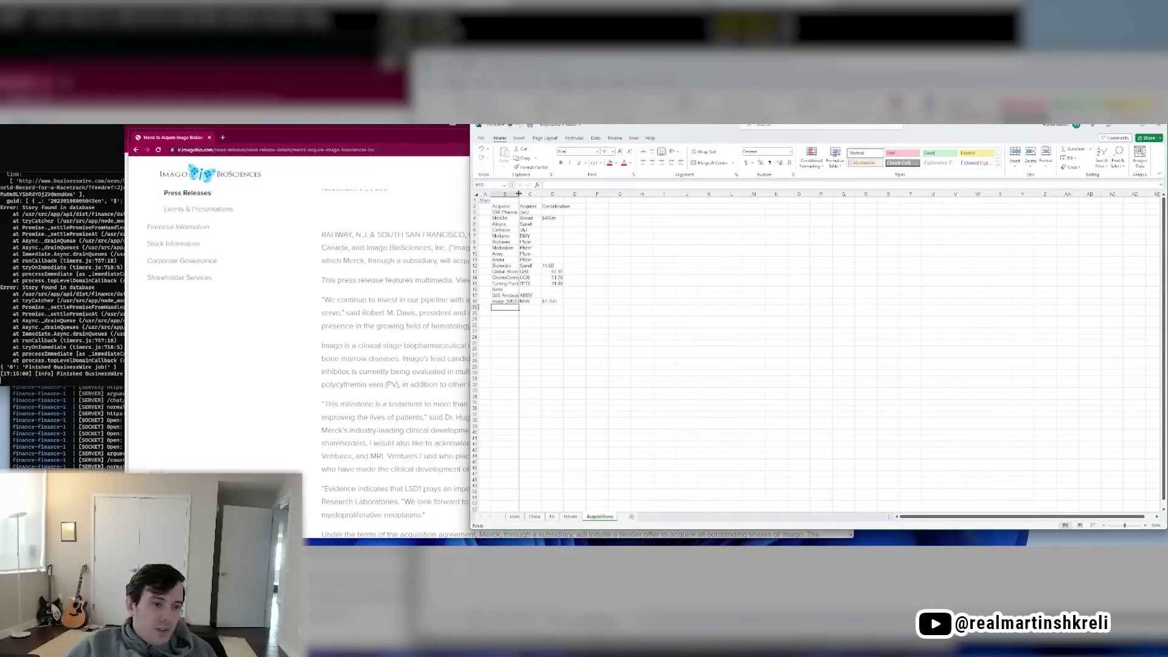
pyautogui.moveTo(518, 194); pyautogui.dragTo(527, 193)
pyautogui.scroll(2, 570, 245)
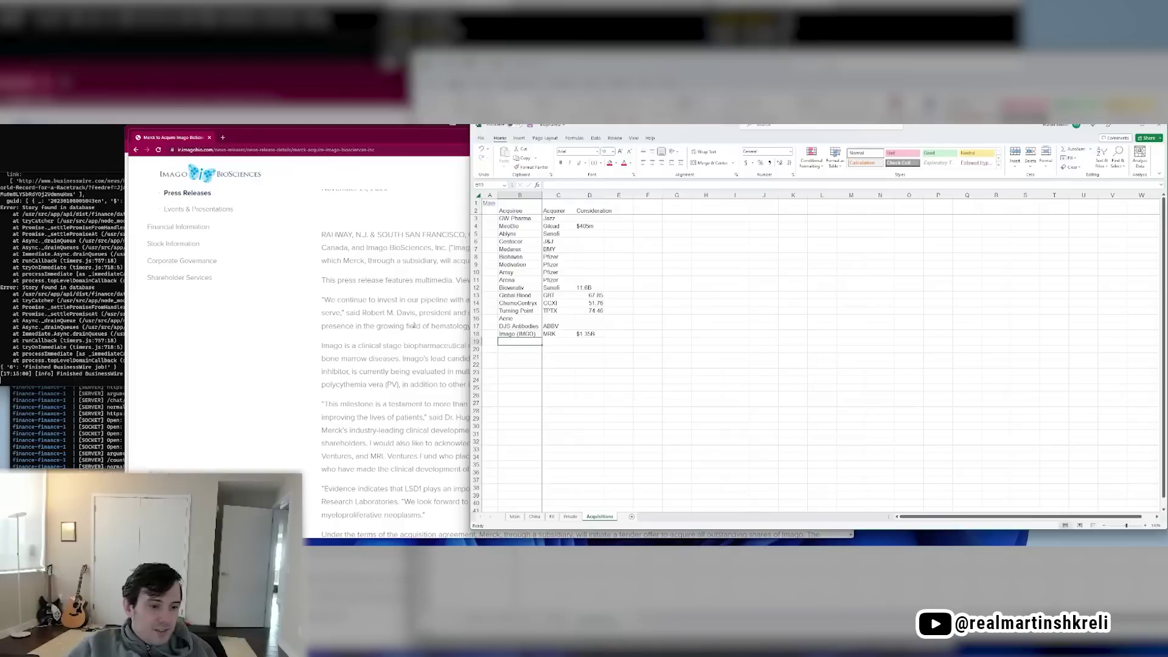
# Return the browser to Merck's news release list and the company list workbook to its Main sheet
pyautogui.hotkey('alt', 'Tab')
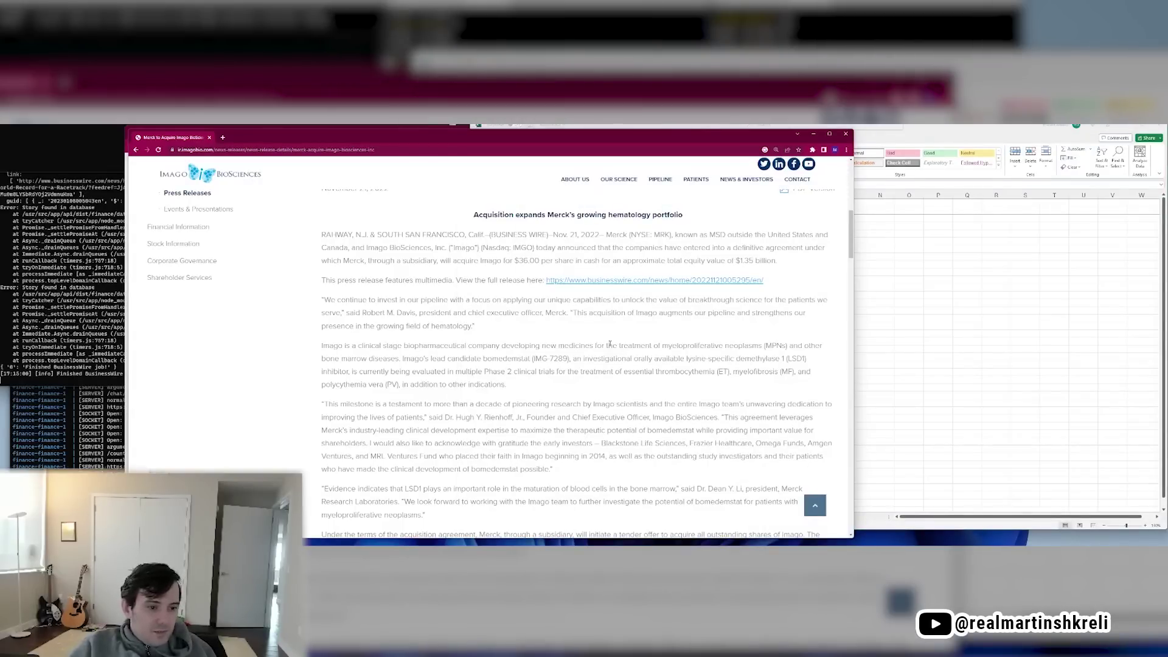
pyautogui.hotkey('alt', 'Left')
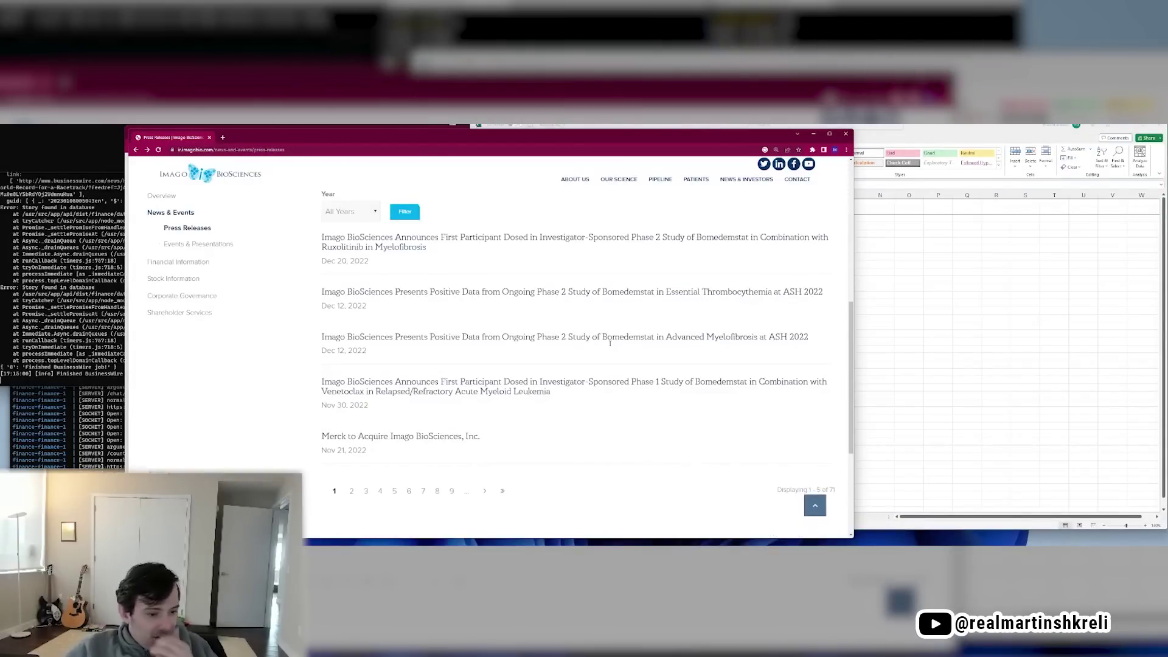
pyautogui.hotkey('alt', 'Left')
pyautogui.hotkey('alt', 'Tab')
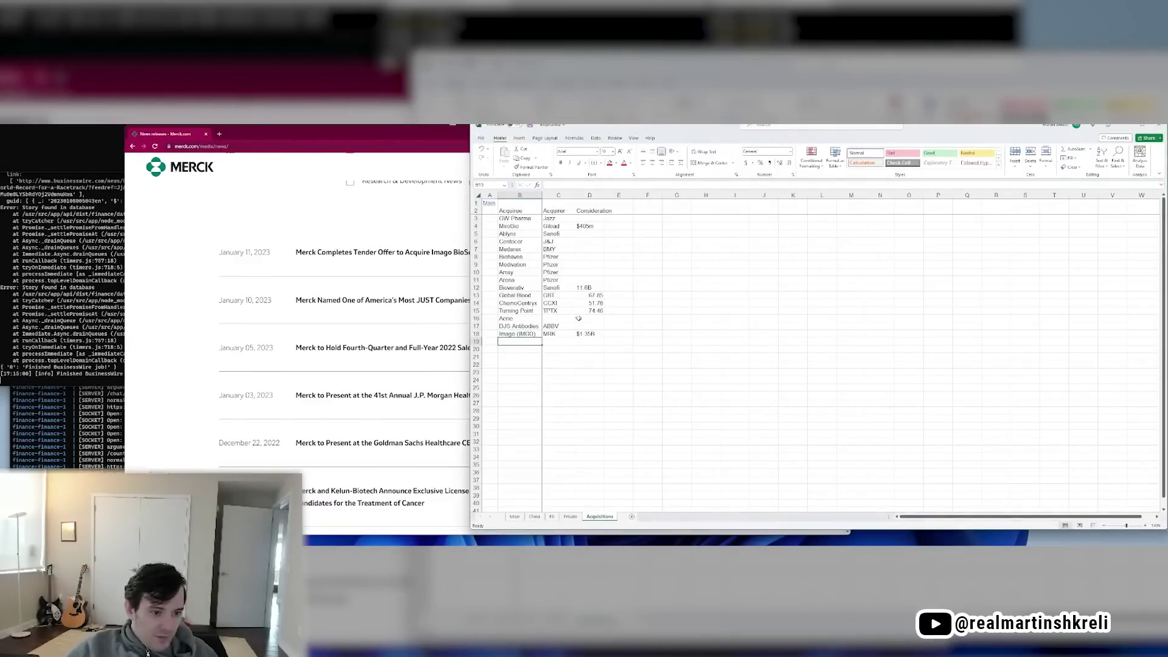
pyautogui.click(514, 516)
pyautogui.click(729, 406)
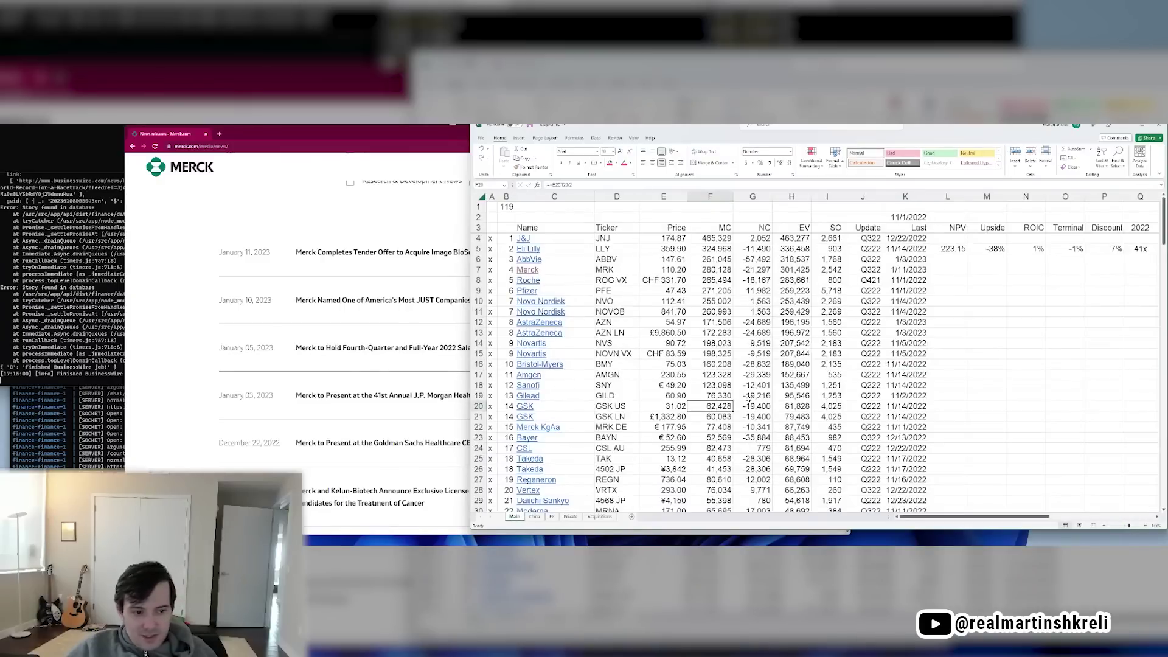
pyautogui.click(847, 272)
pyautogui.click(335, 315)
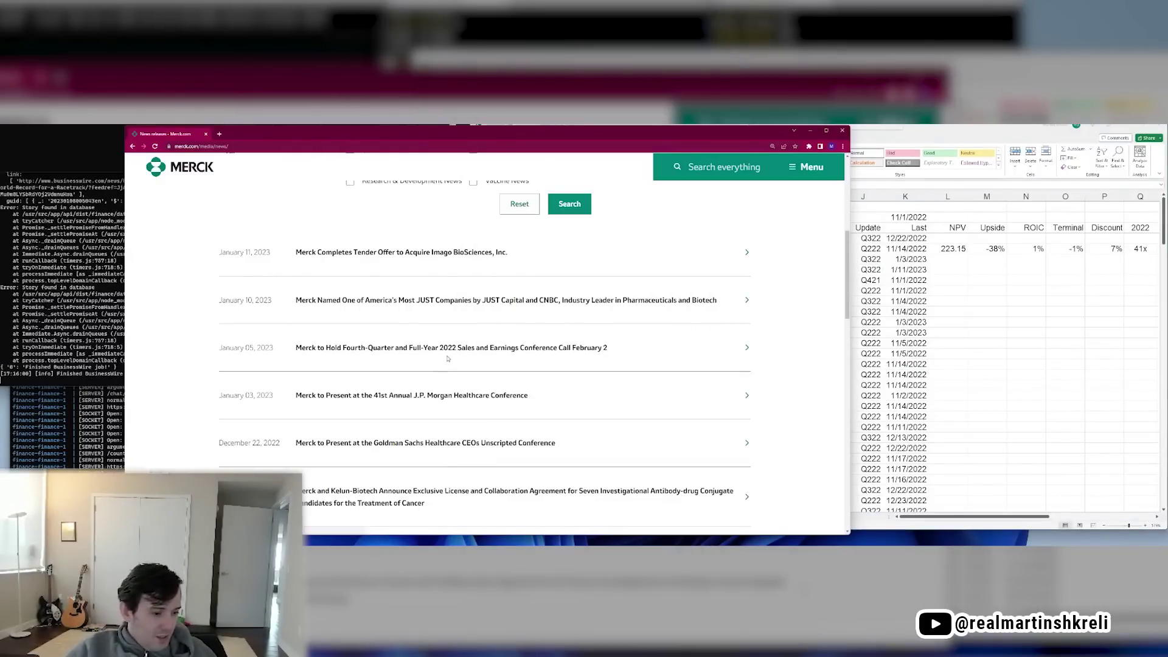
pyautogui.scroll(-1, 449, 360)
# Log investor conference entries dated 12/22/22 and 1/3/23 in date order among the Merck workbook's event notes, inserting rows for them
pyautogui.click(924, 411)
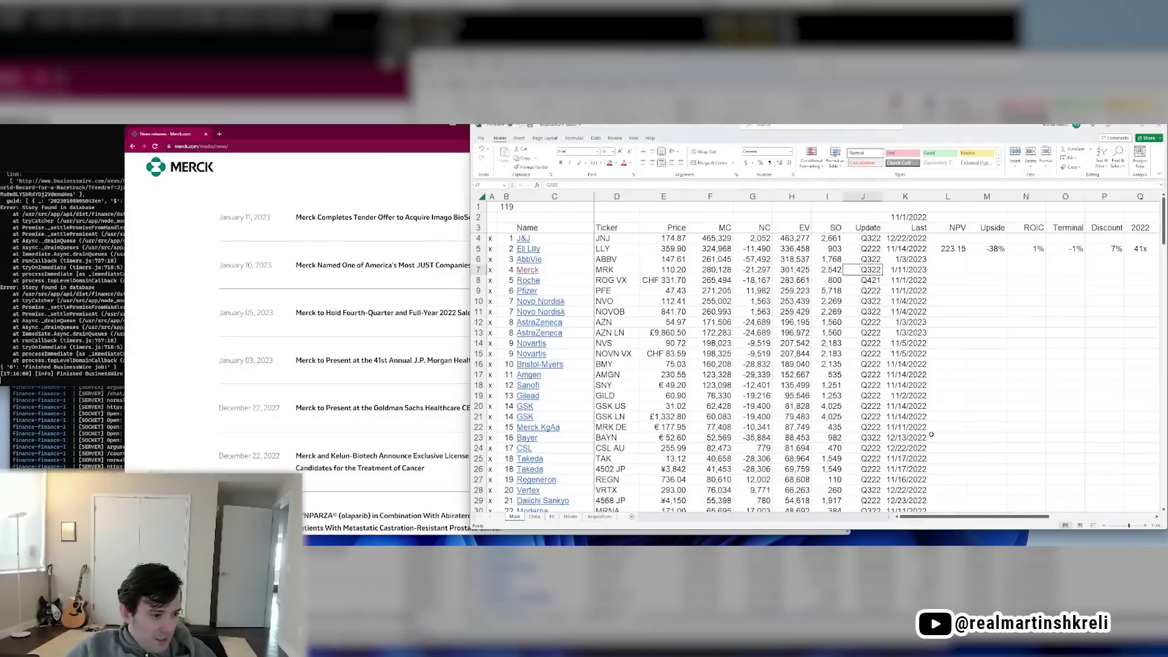
pyautogui.scroll(-11, 931, 436)
pyautogui.scroll(7, 932, 436)
pyautogui.scroll(4, 931, 436)
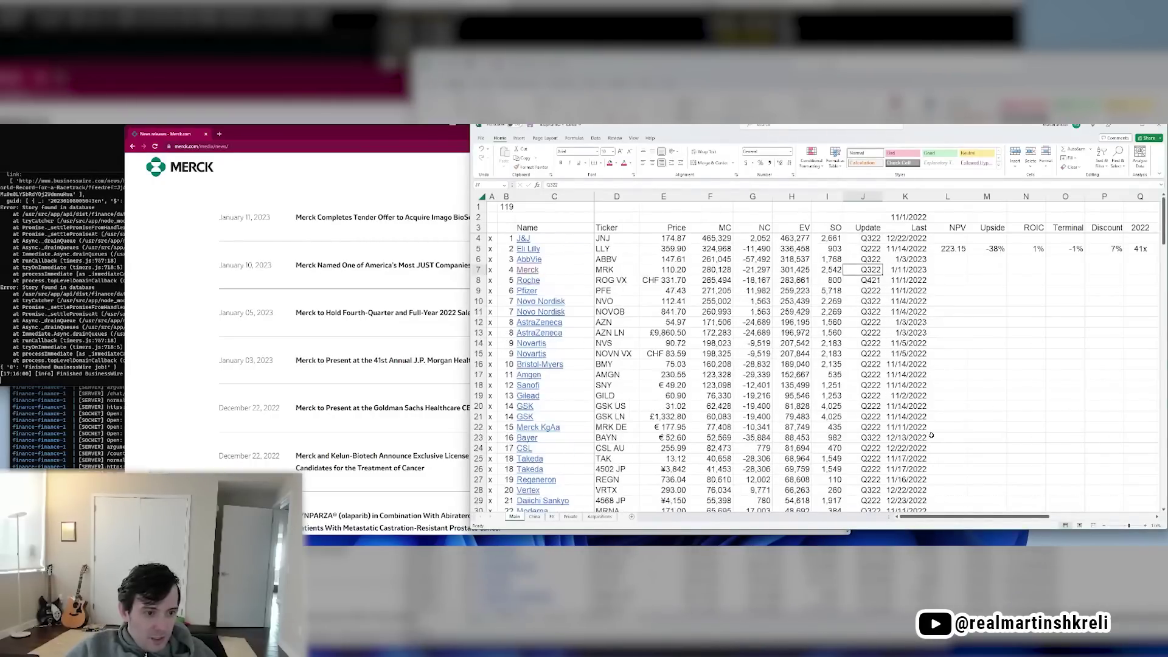
pyautogui.hotkey('ctrl', 'Tab')
pyautogui.scroll(-3, 885, 424)
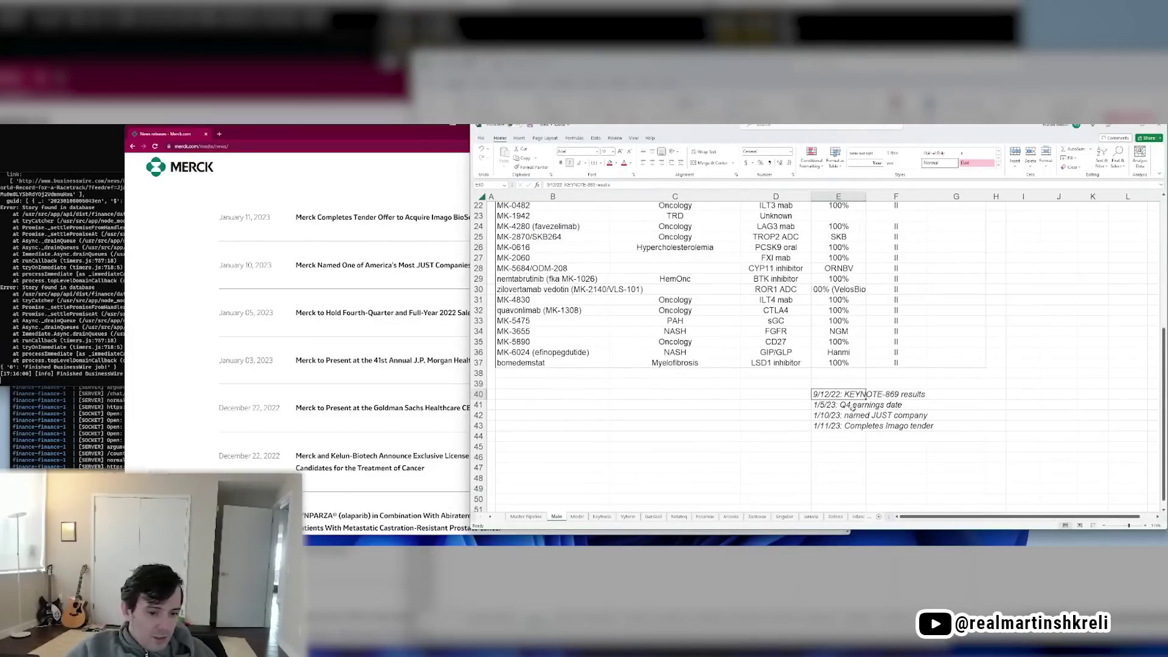
pyautogui.moveTo(853, 408); pyautogui.dragTo(863, 442)
pyautogui.click(852, 408)
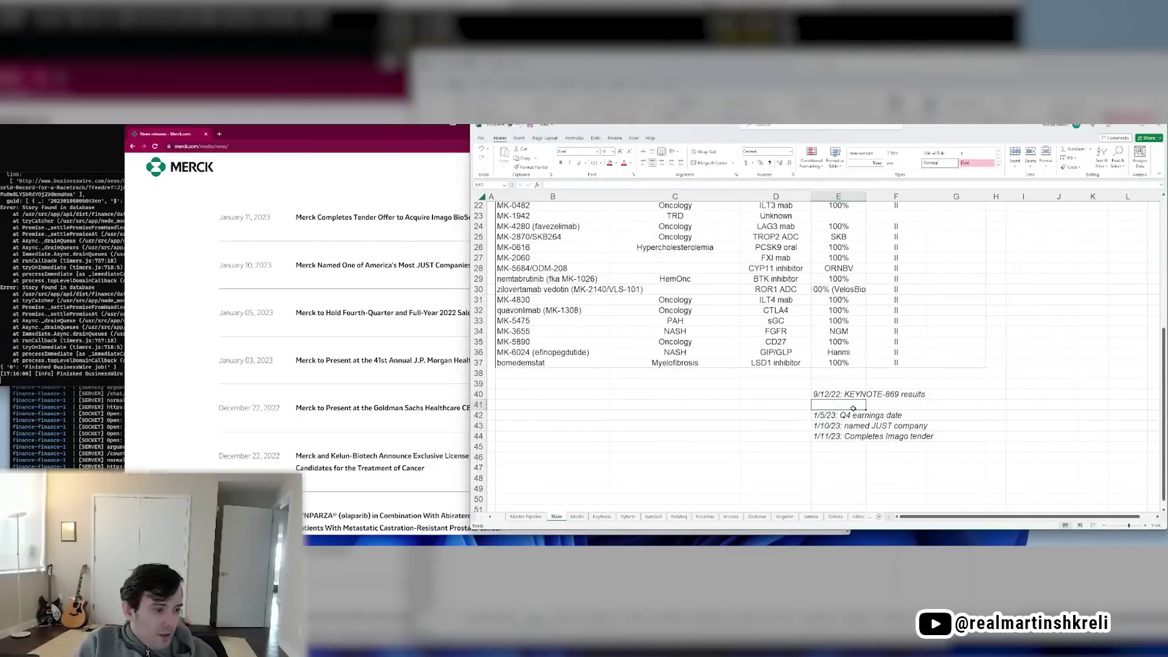
pyautogui.write('1/3/23: healthcare investor')
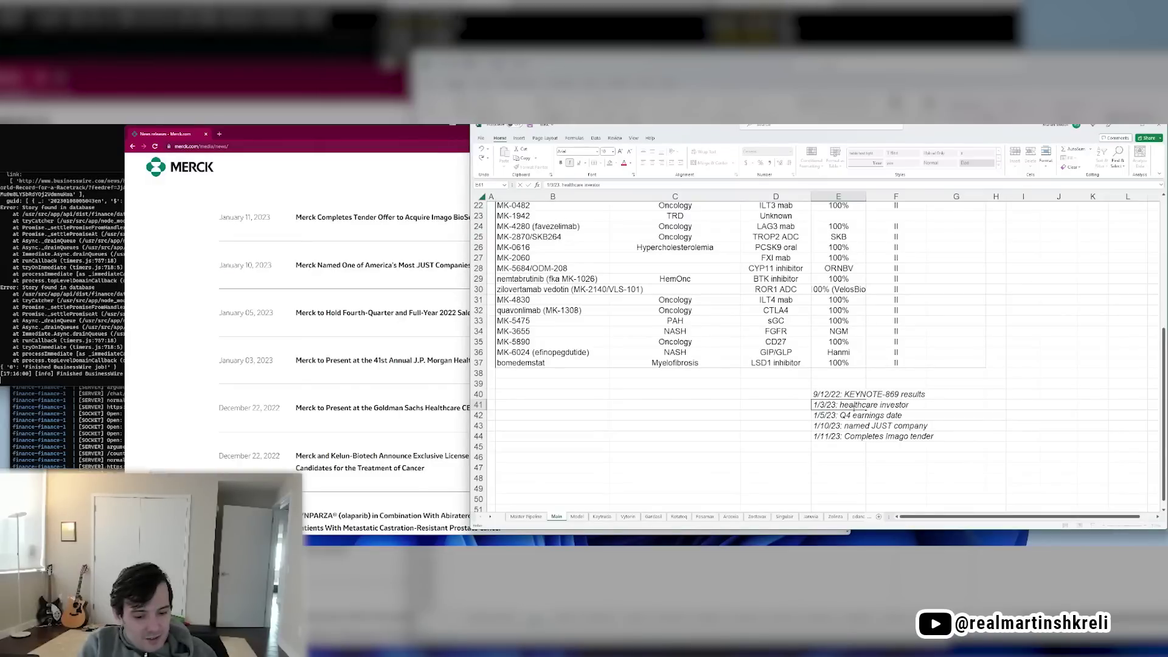
pyautogui.press('Return')
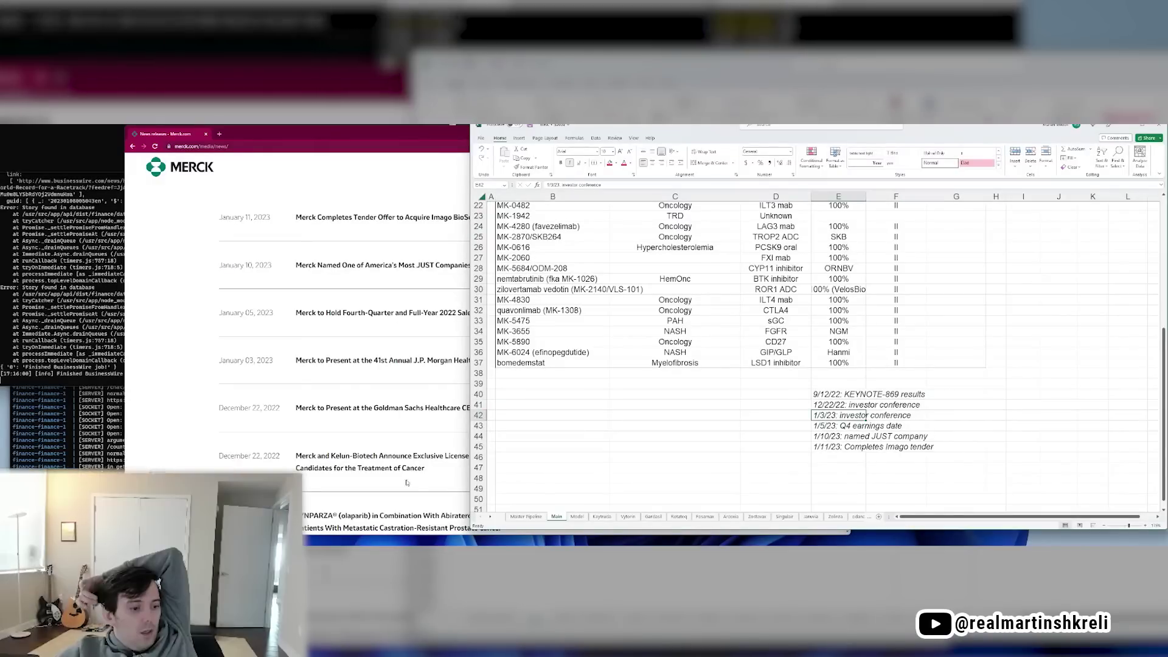
# Insert a row above the 12/22/22 investor conference note and begin an entry reading "12/22/22: licenses"
pyautogui.moveTo(478, 488); pyautogui.dragTo(460, 467)
pyautogui.click(775, 363)
pyautogui.click(776, 405)
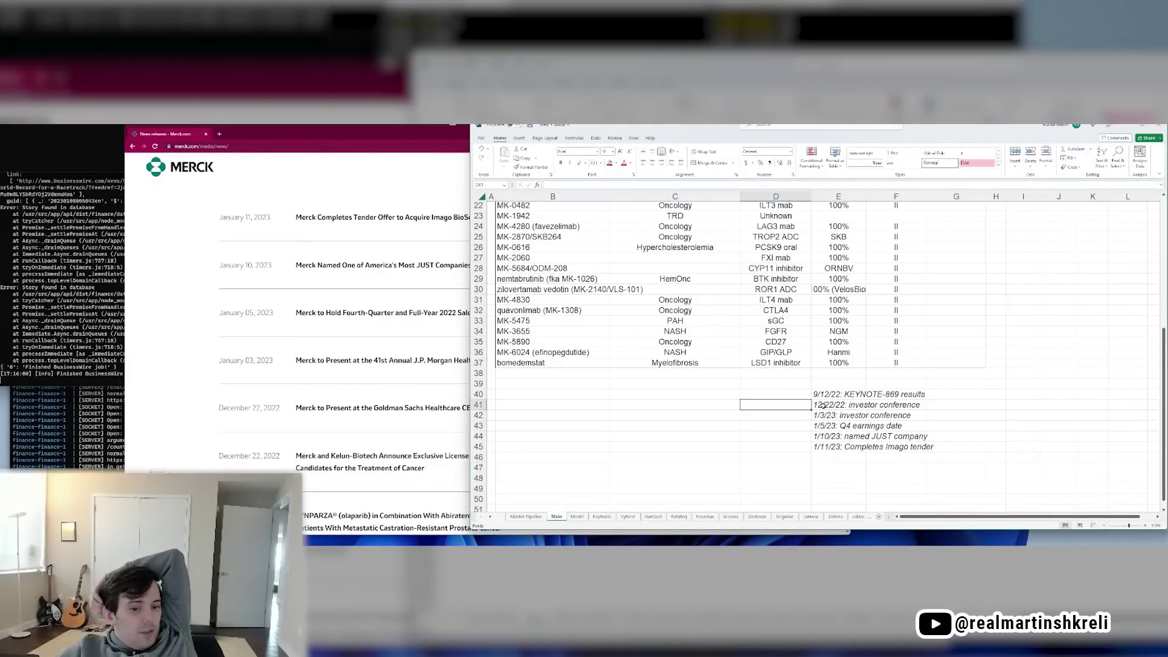
pyautogui.click(838, 404)
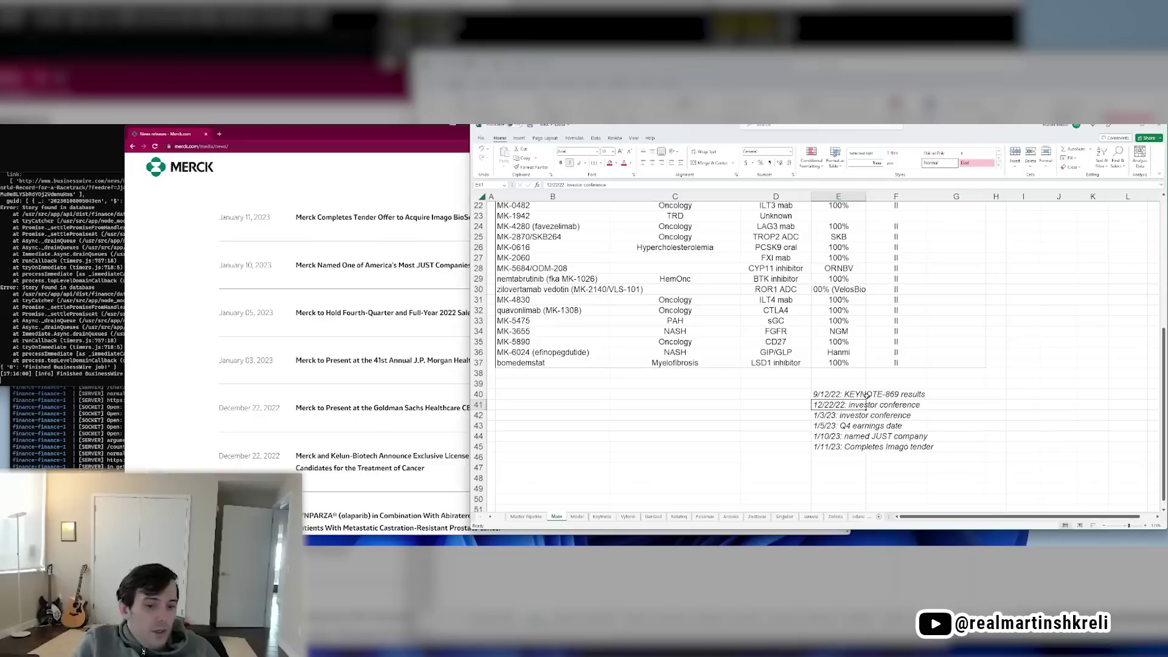
pyautogui.hotkey('shift', 'space')
pyautogui.hotkey('ctrl', 'shift', '+')
pyautogui.write('12/22/22')
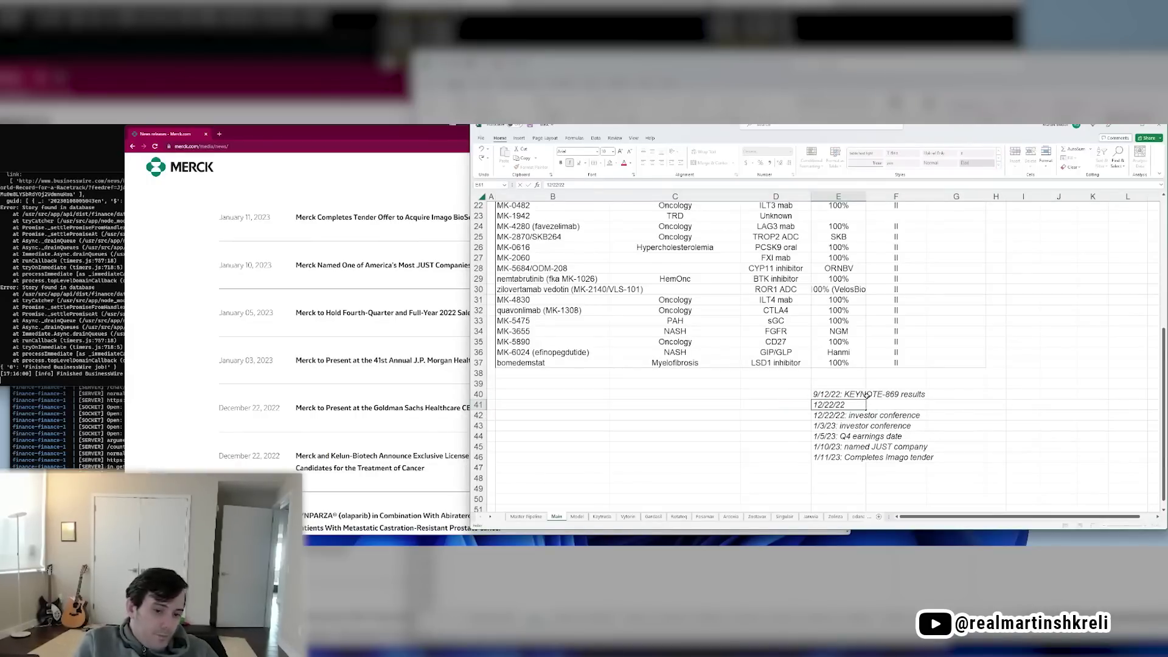
pyautogui.write(': licensese')
pyautogui.press('Return')
# Complete the new 12/22/22 entry as "licenses 7 ADCs from Kelun-Biotech" from the Merck headline, with an empty row inserted above it
pyautogui.hotkey('alt', 'Tab')
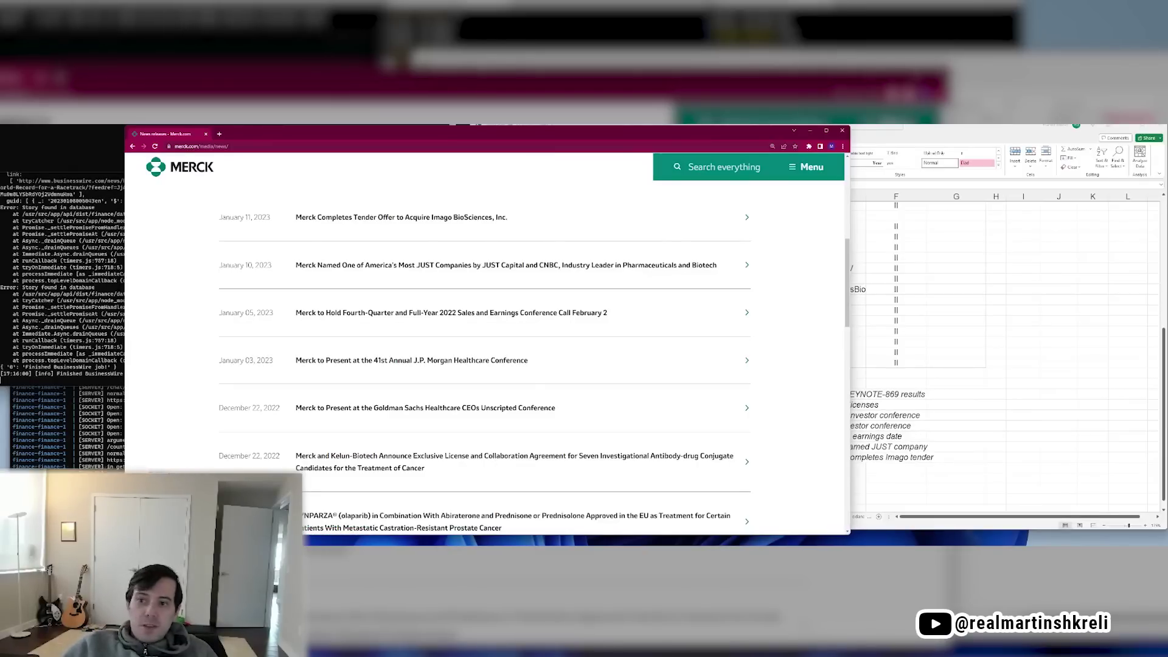
pyautogui.hotkey('alt', 'Tab')
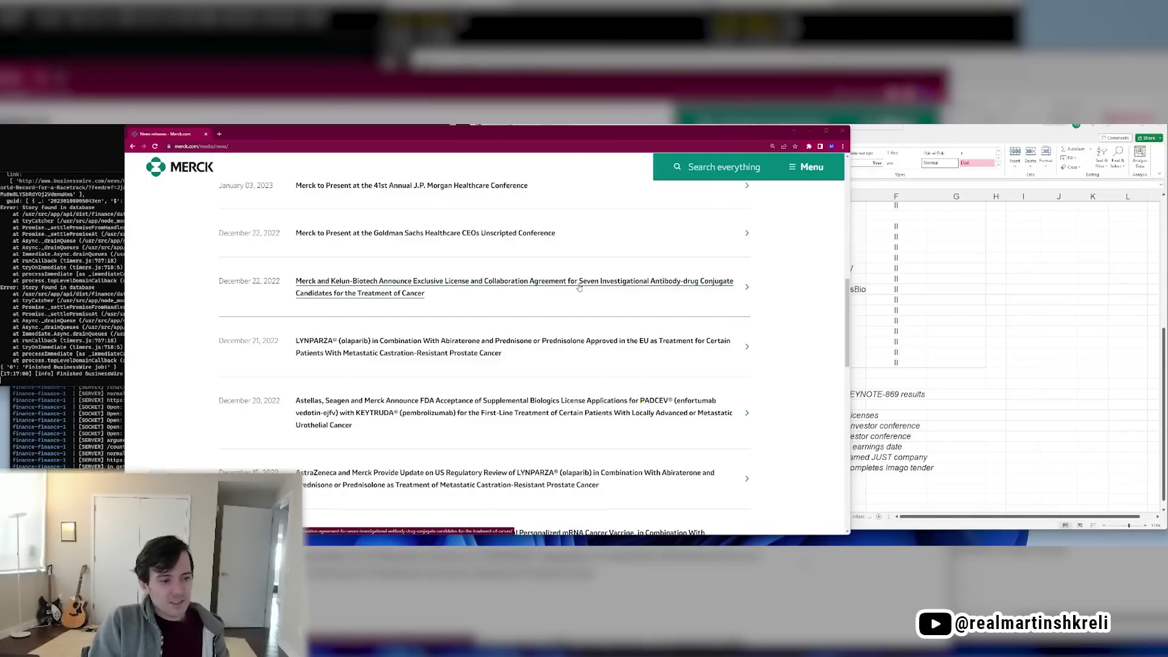
pyautogui.hotkey('alt', 'Tab')
pyautogui.write('7')
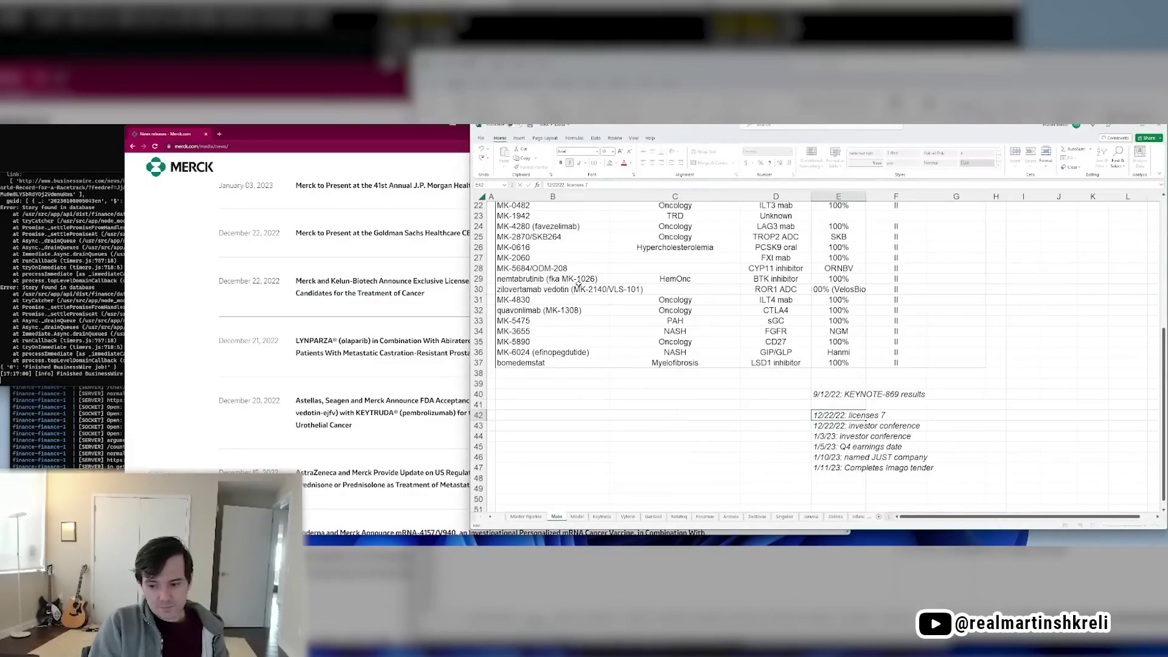
pyautogui.write(' ADCs from Kelun-Biotech')
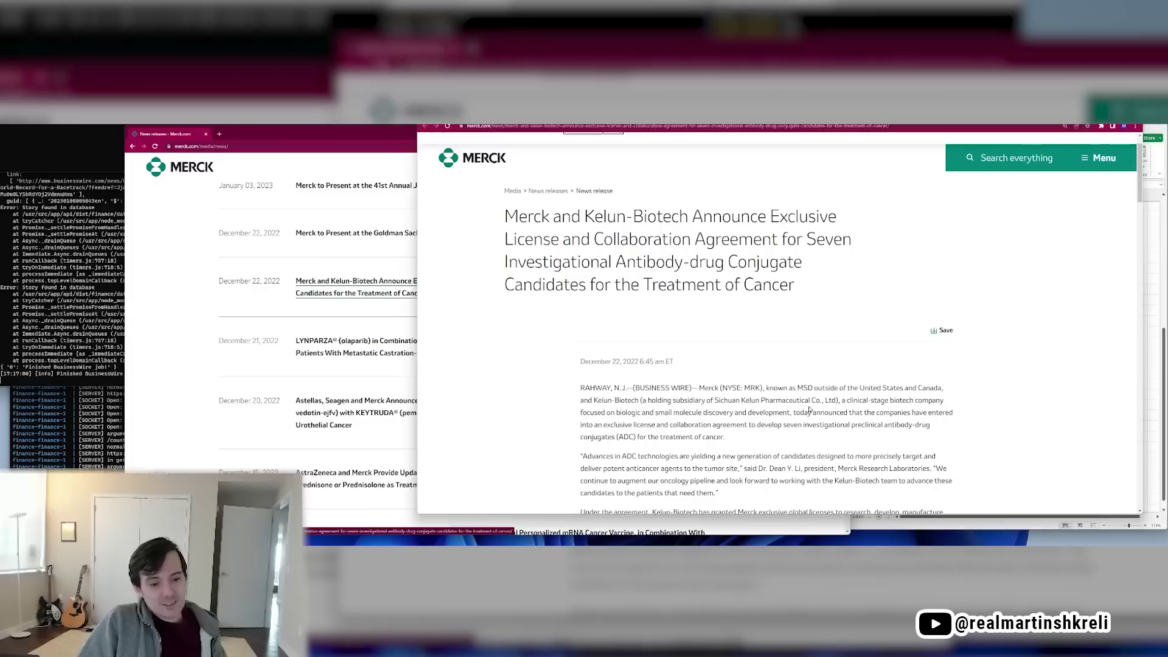
# Read Merck's Kelun-Biotech release for the licensed ADC candidates, territory rights, upfront and milestone payments, and the earlier ADC agreements
pyautogui.moveTo(803, 401); pyautogui.dragTo(701, 401)
pyautogui.click(876, 402)
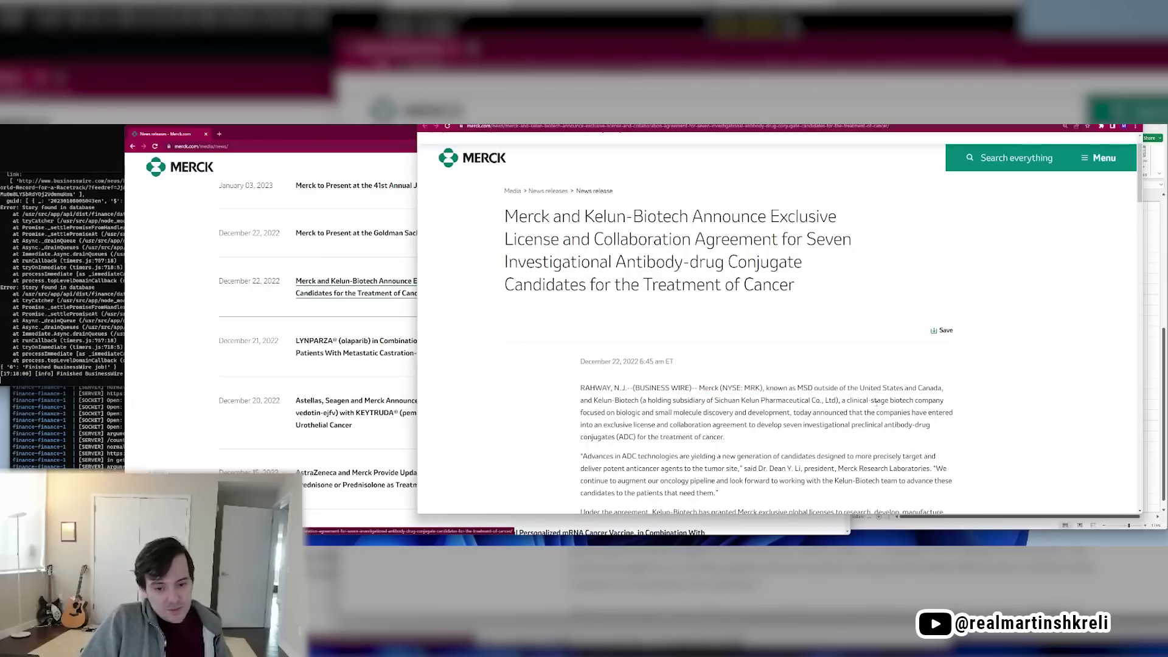
pyautogui.scroll(-2, 764, 329)
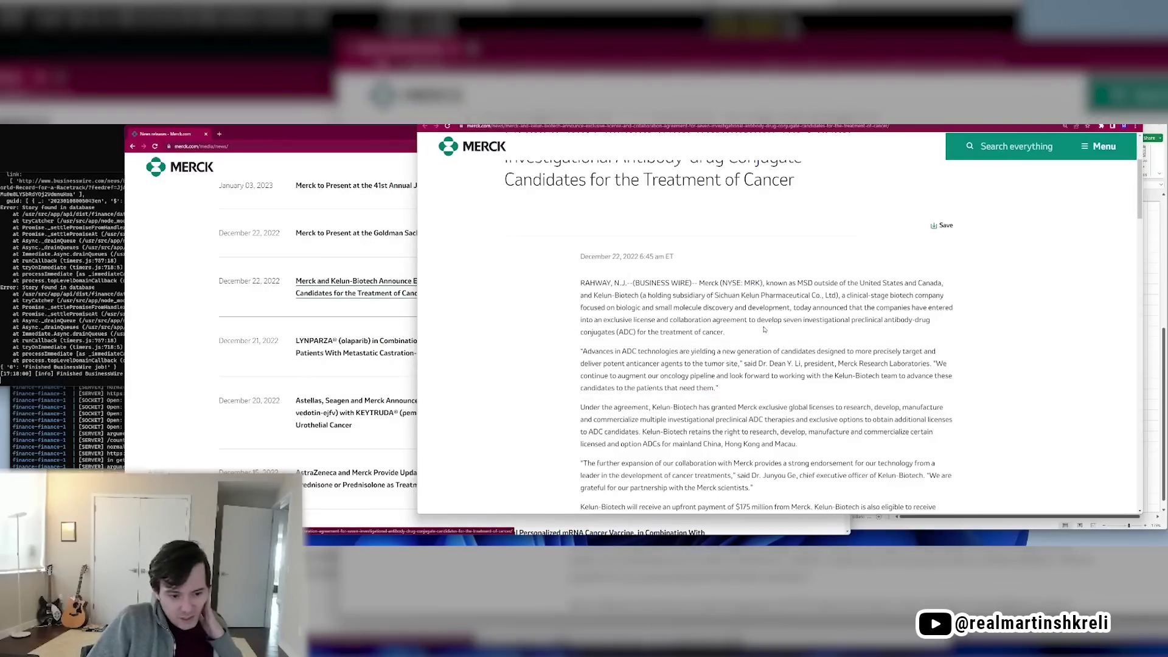
pyautogui.scroll(-1, 765, 329)
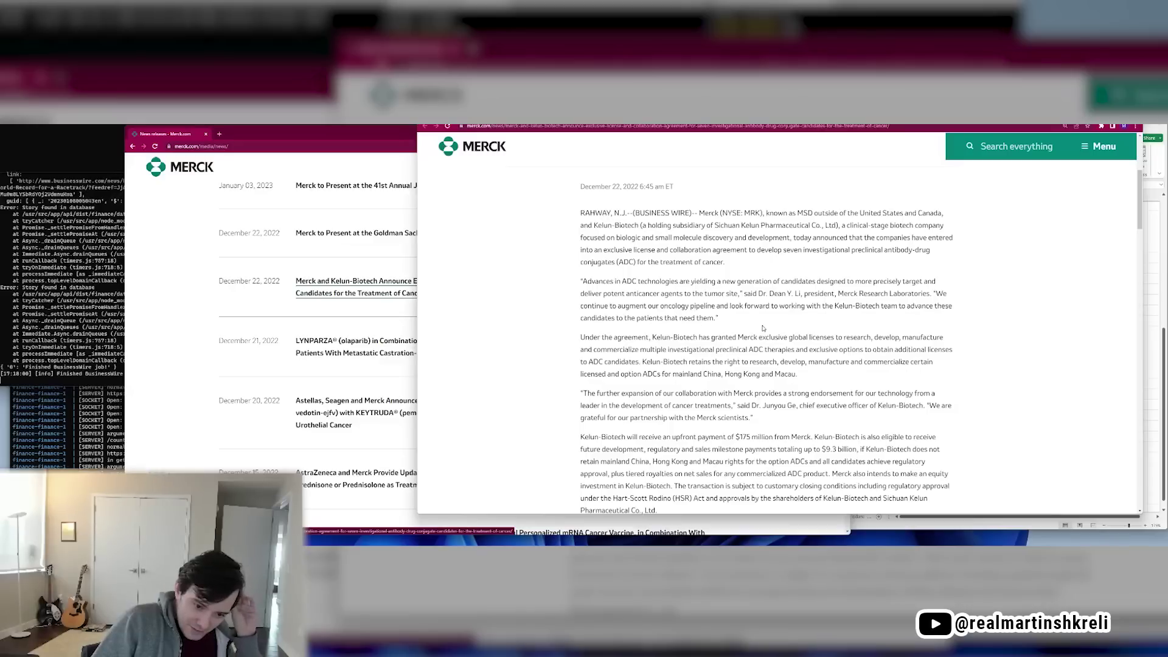
pyautogui.scroll(-1, 763, 329)
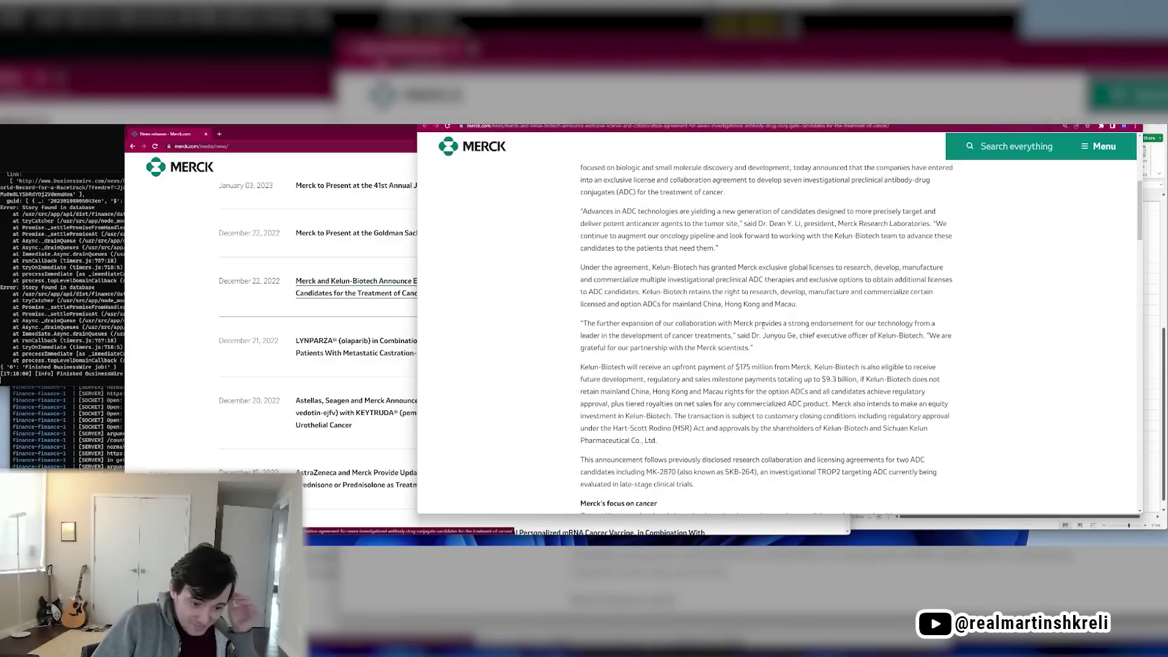
pyautogui.scroll(-1, 762, 327)
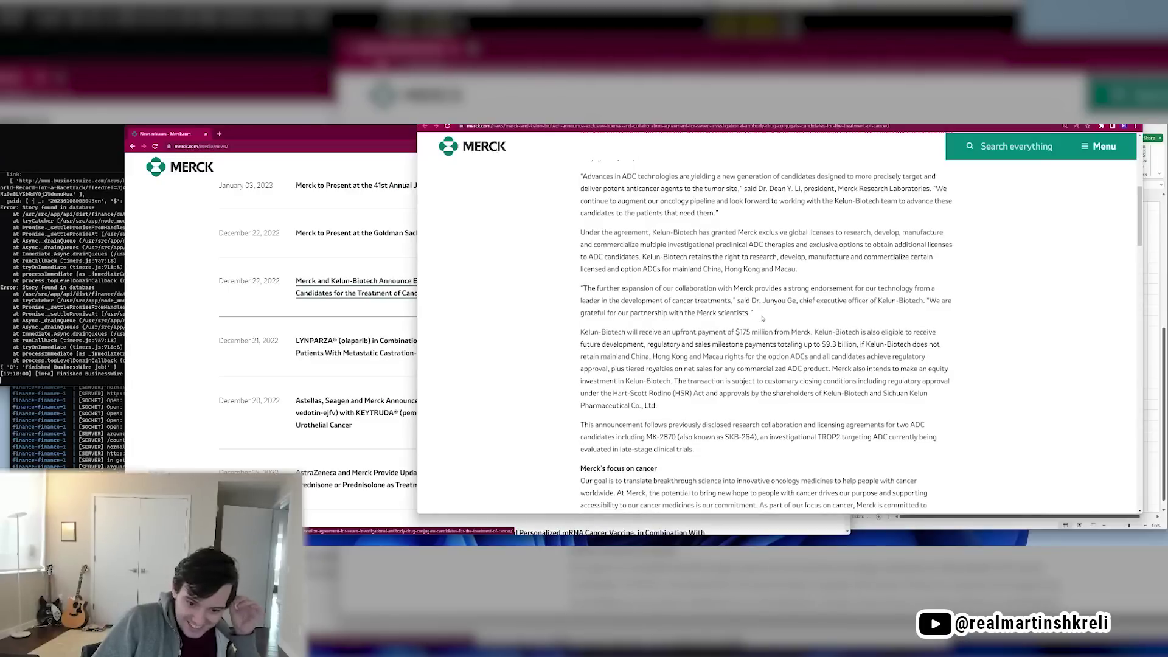
pyautogui.moveTo(696, 439); pyautogui.dragTo(580, 425)
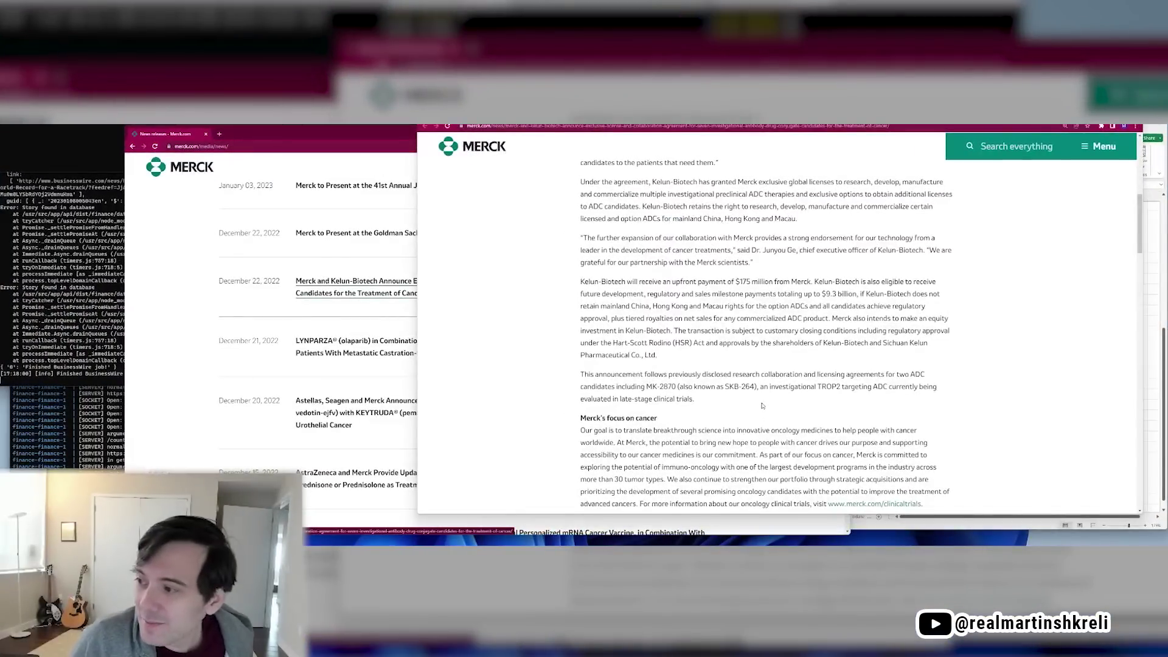
# Insert an empty row above bomedemstat in the Merck workbook's pipeline table and select its name cell
pyautogui.hotkey('alt', 'Tab')
pyautogui.press('Up')
pyautogui.press('Up')
pyautogui.press('Up')
pyautogui.press('Up')
pyautogui.press('Up')
pyautogui.press('Up')
pyautogui.press('Up')
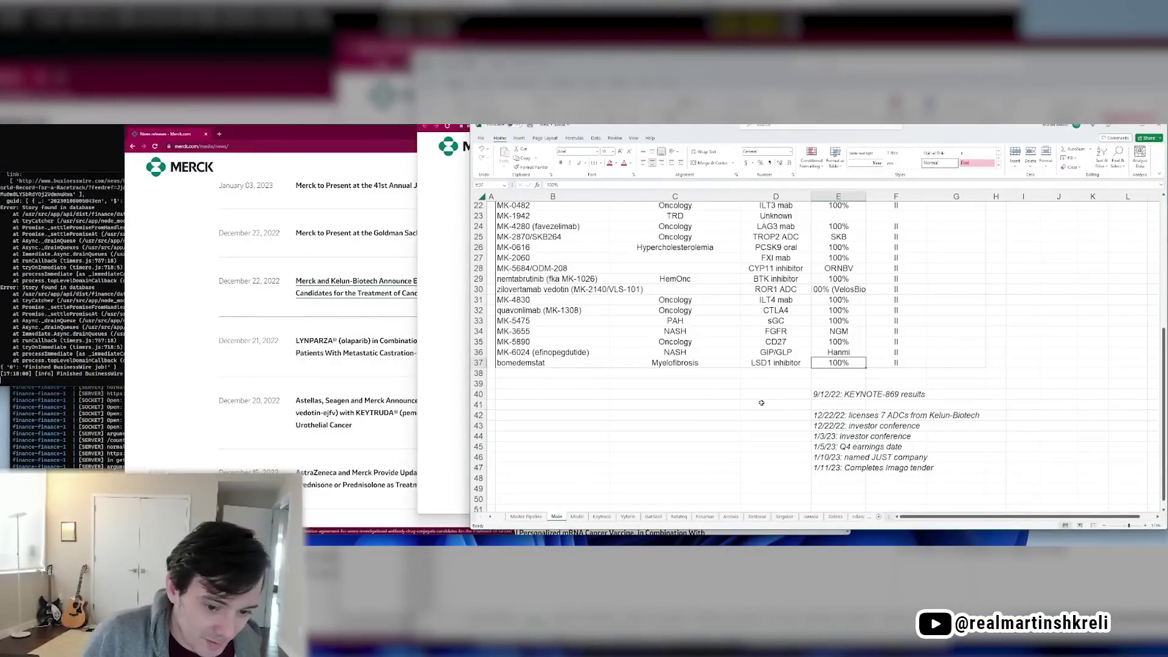
pyautogui.hotkey('shift', 'space')
pyautogui.hotkey('ctrl', 'shift', '+')
pyautogui.press('Home')
pyautogui.press('Right')
pyautogui.hotkey('alt', 'Tab')
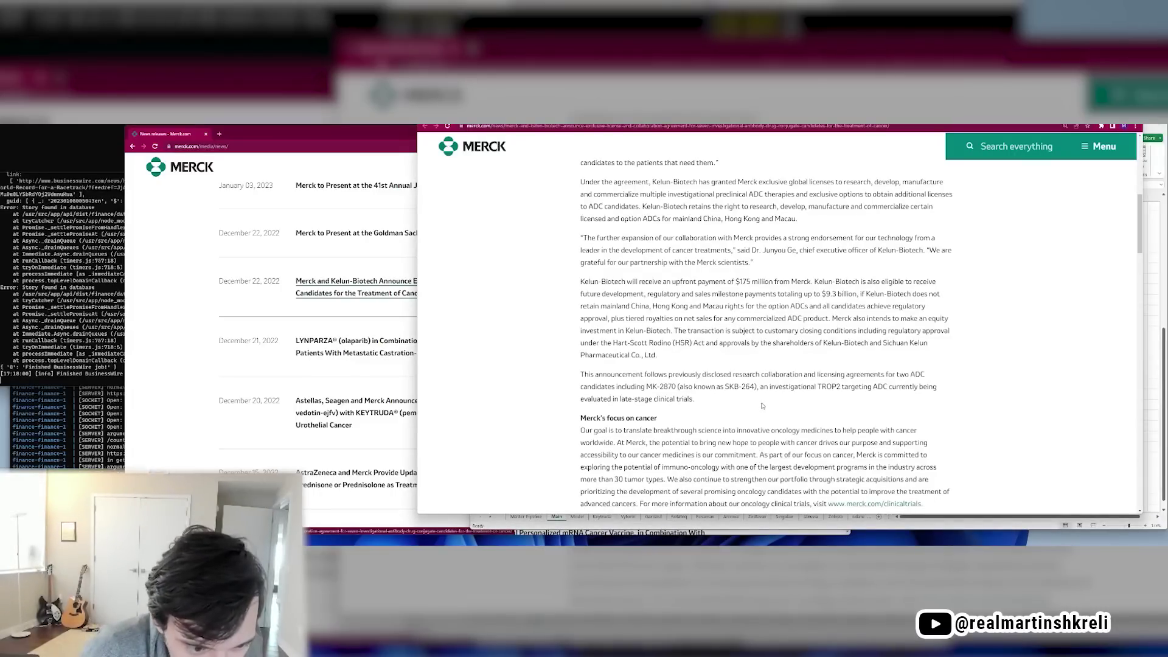
pyautogui.hotkey('alt', 'Tab')
pyautogui.write('MK-28')
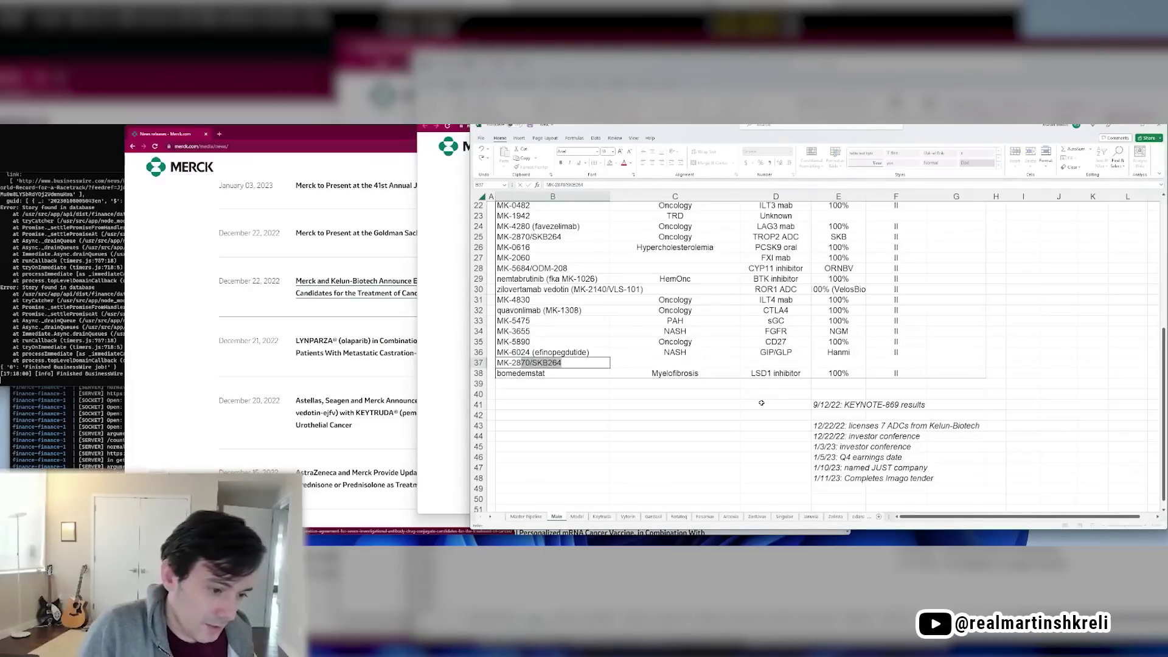
pyautogui.press('Escape')
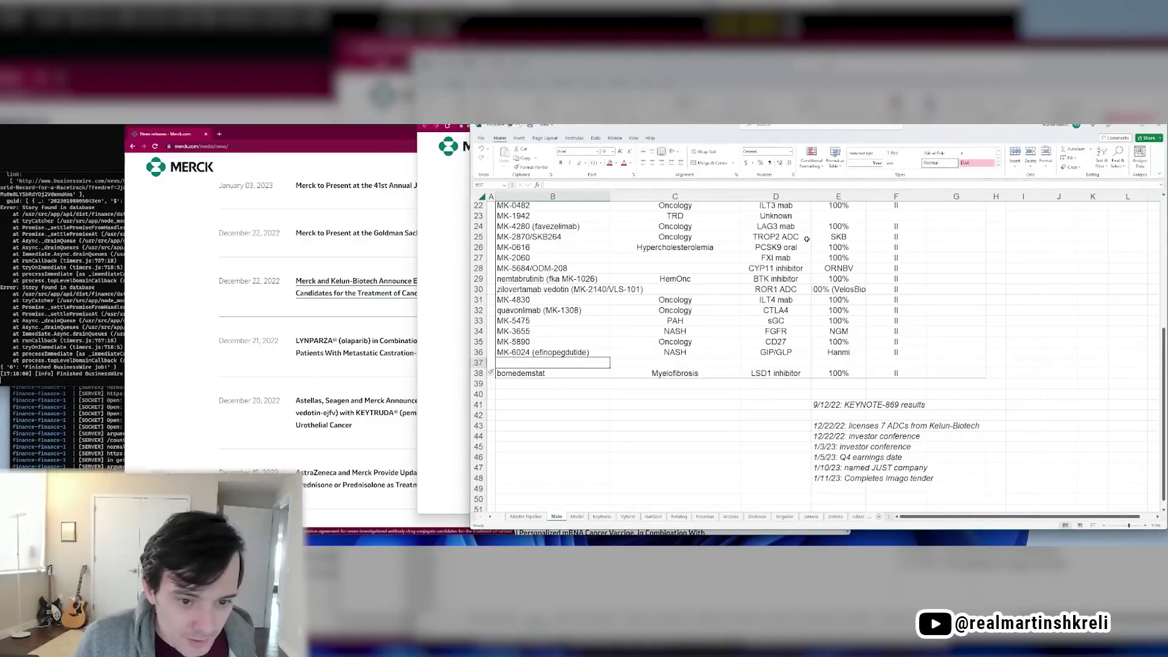
# Search the web for "kelun-biotech" in the browser and open Kelun Group's company overview
pyautogui.hotkey('alt', 'Tab')
pyautogui.hotkey('ctrl', 't')
pyautogui.write('kelun-biotech')
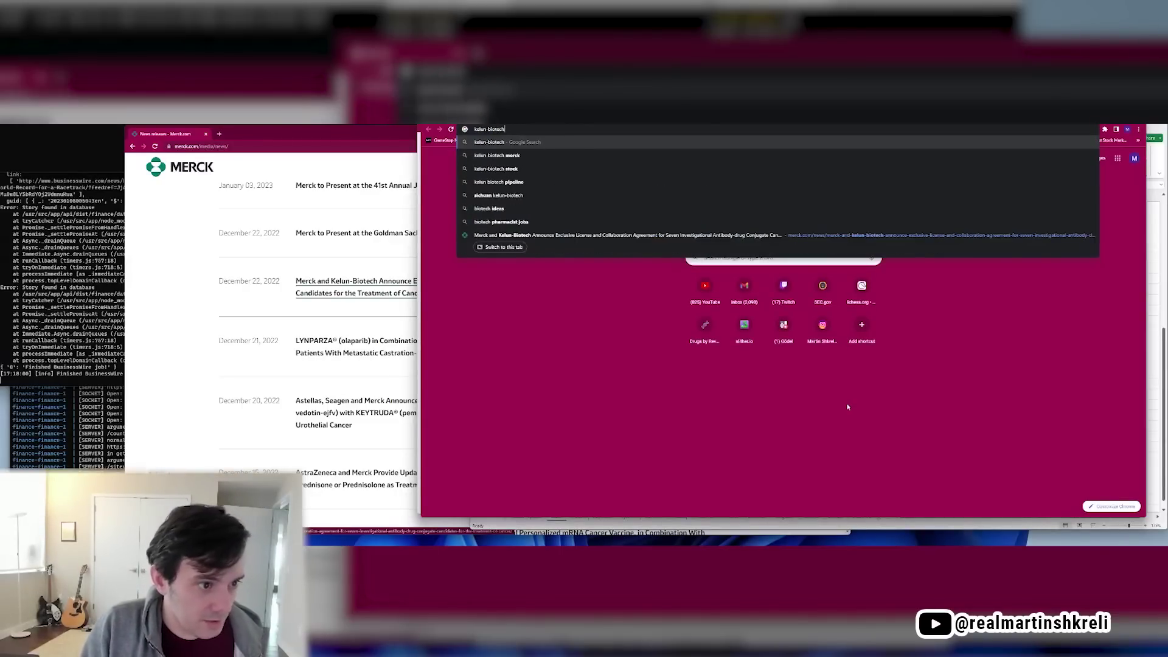
pyautogui.press('Return')
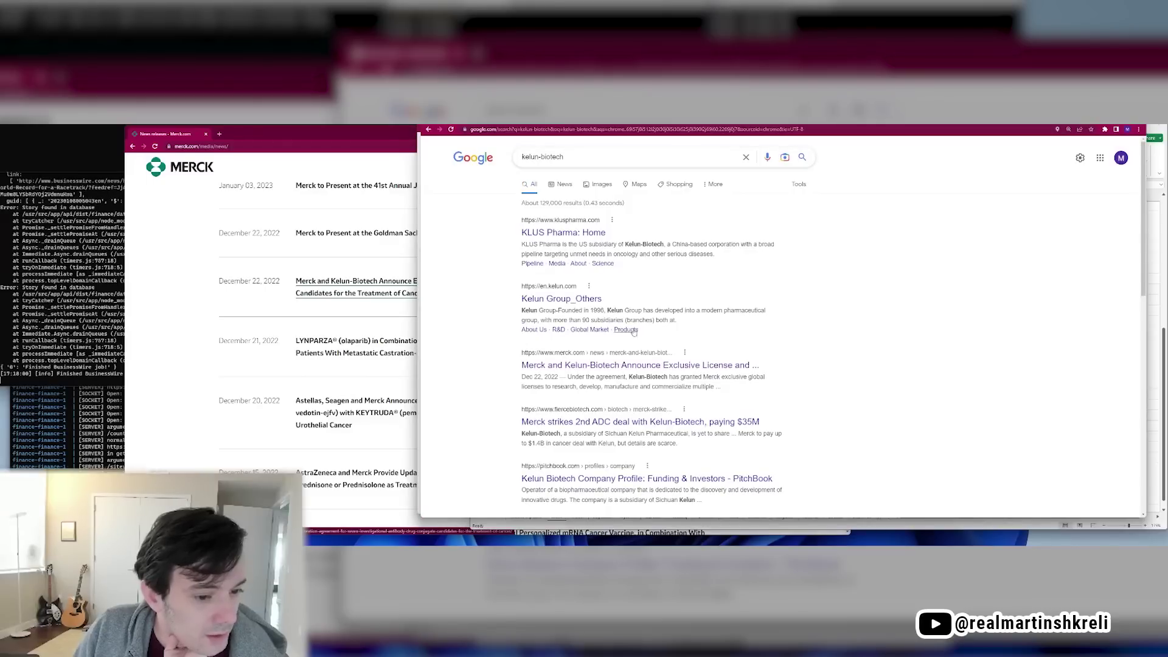
pyautogui.moveTo(635, 320); pyautogui.dragTo(536, 310)
pyautogui.click(568, 300)
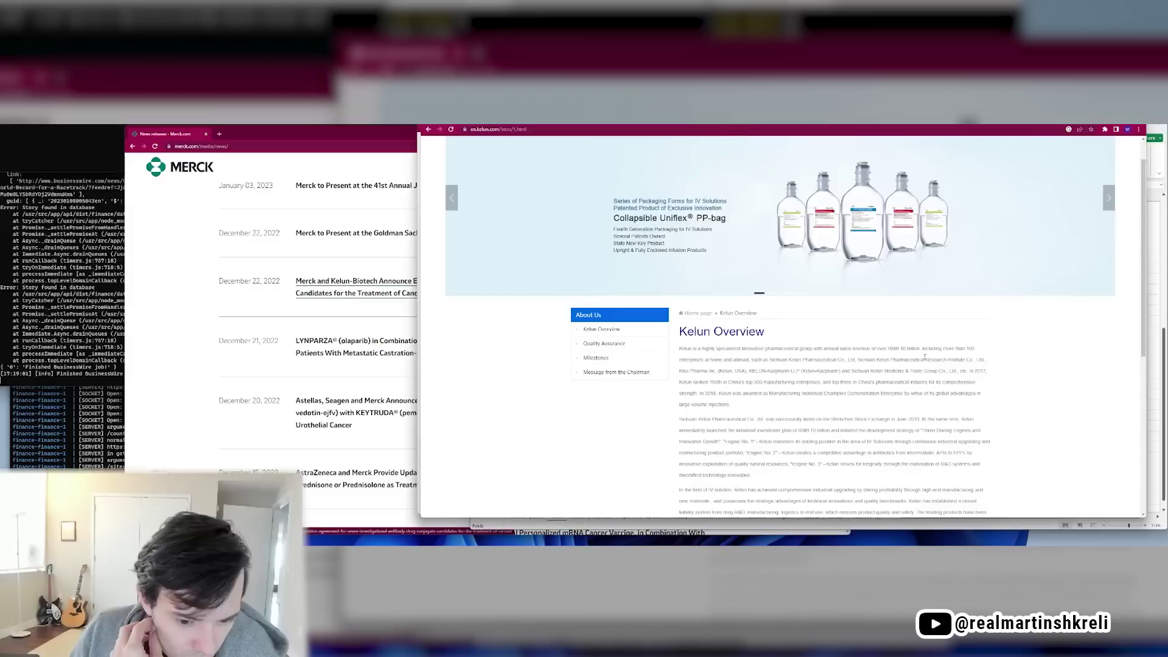
pyautogui.scroll(-2, 698, 341)
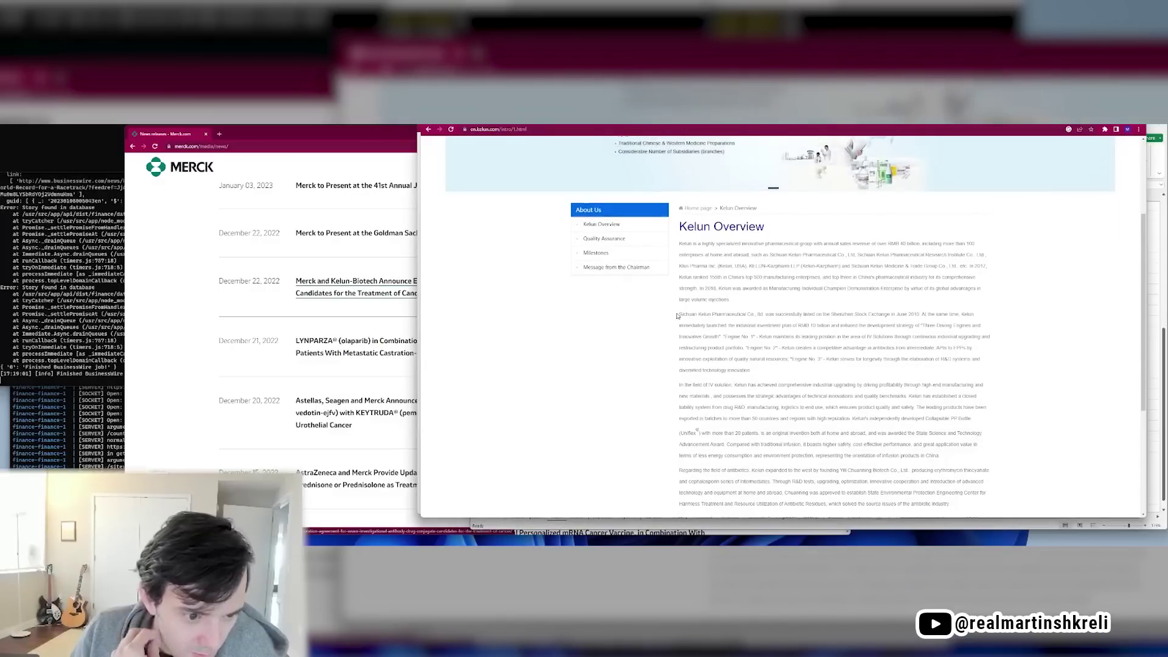
# Copy the parent company name Sichuan Kelun Pharmaceutical Co from the overview and search the web for its stock quote
pyautogui.moveTo(677, 316); pyautogui.dragTo(730, 313)
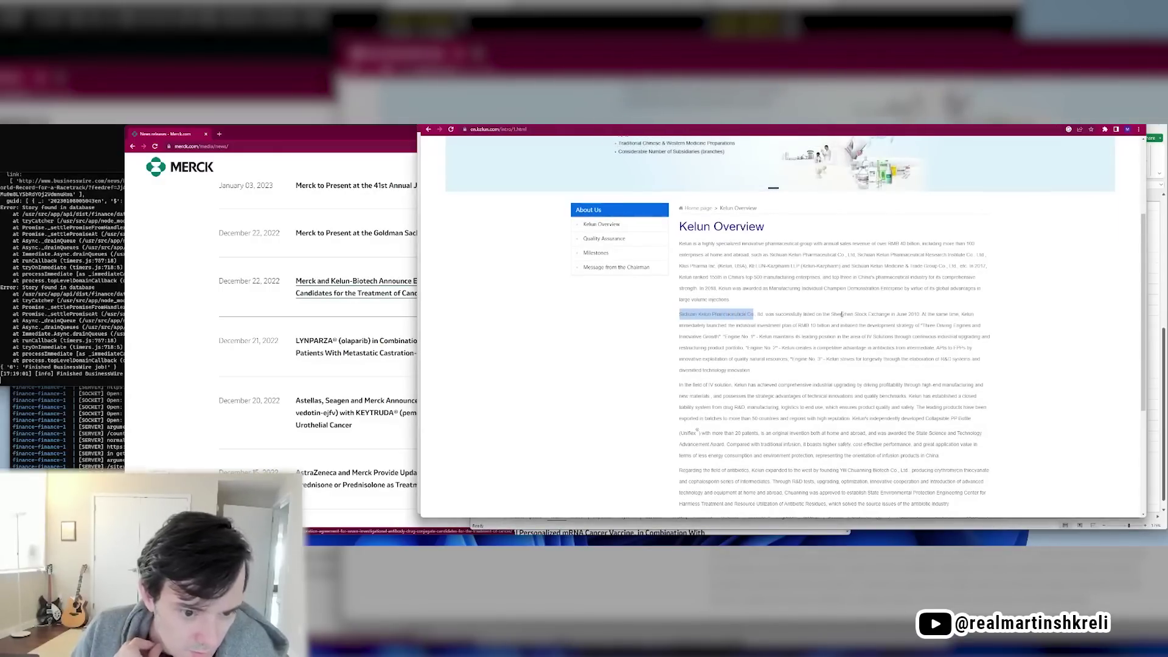
pyautogui.hotkey('ctrl', 'c')
pyautogui.hotkey('ctrl', 't')
pyautogui.hotkey('ctrl', 'v')
pyautogui.write('stock')
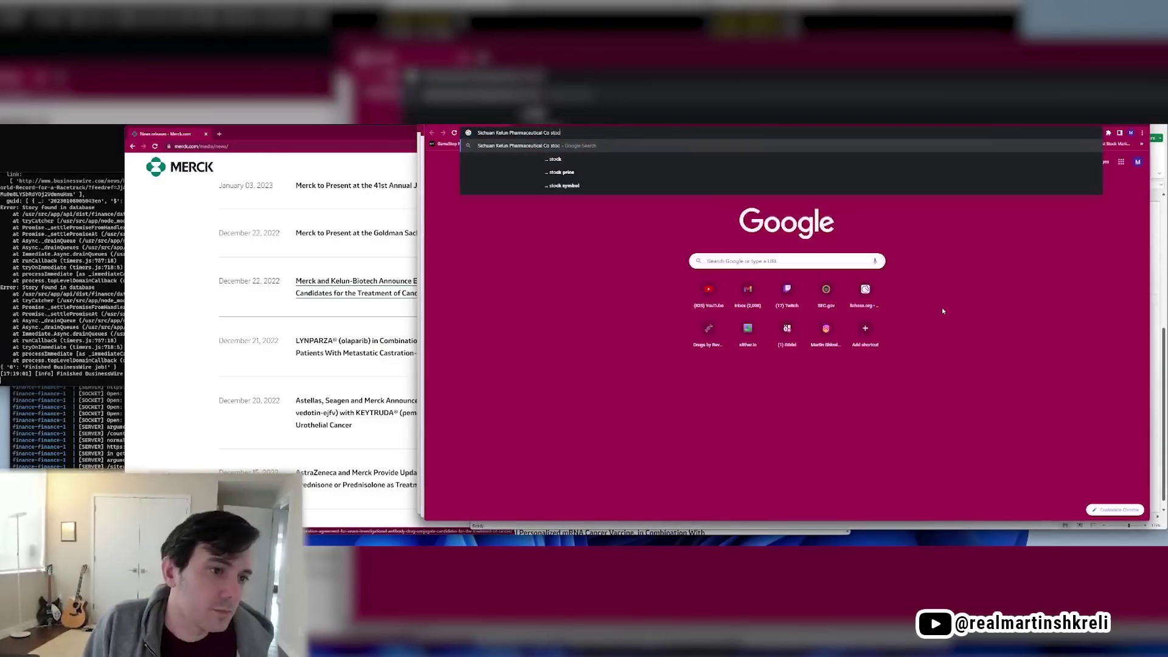
pyautogui.press('Return')
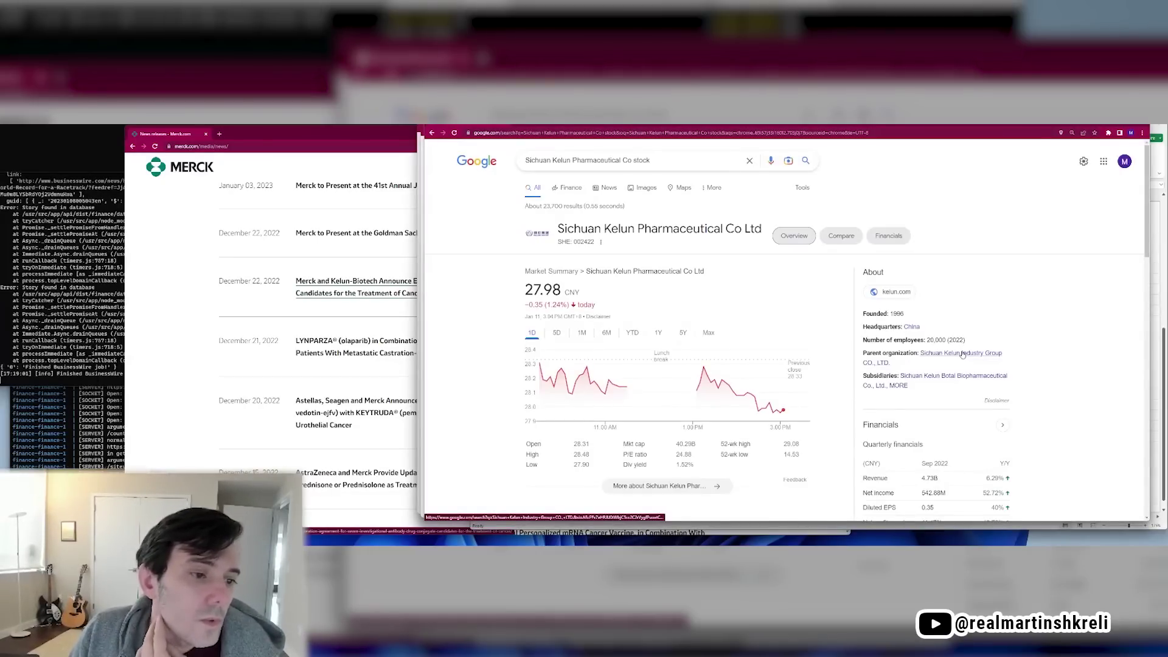
pyautogui.scroll(-1, 1022, 335)
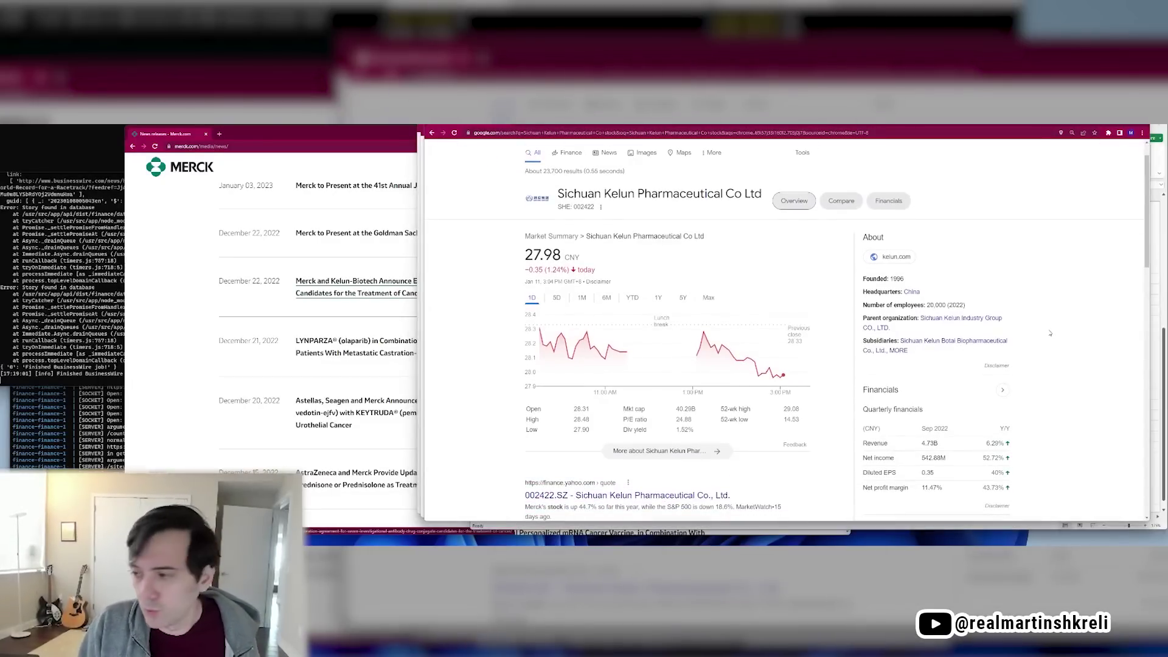
# Enter "Sichuan Kelun" with ticker 002422 as text in the pharma company list's row between Arrowhead and Organon
pyautogui.hotkey('alt', 'Tab')
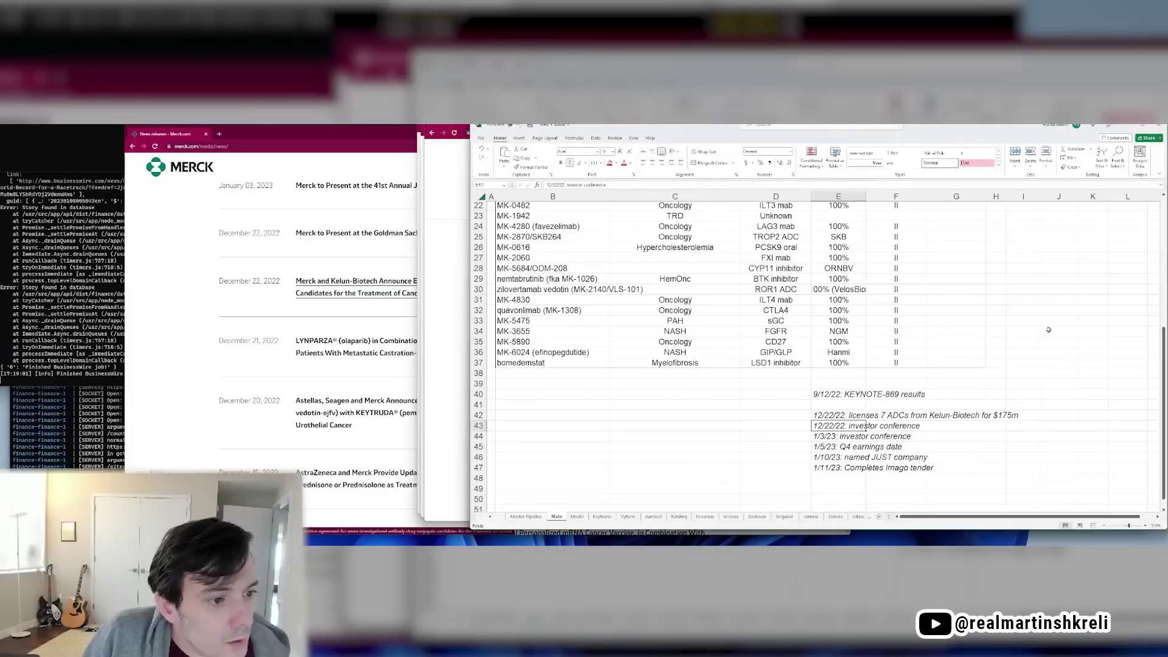
pyautogui.hotkey('alt', 'Tab')
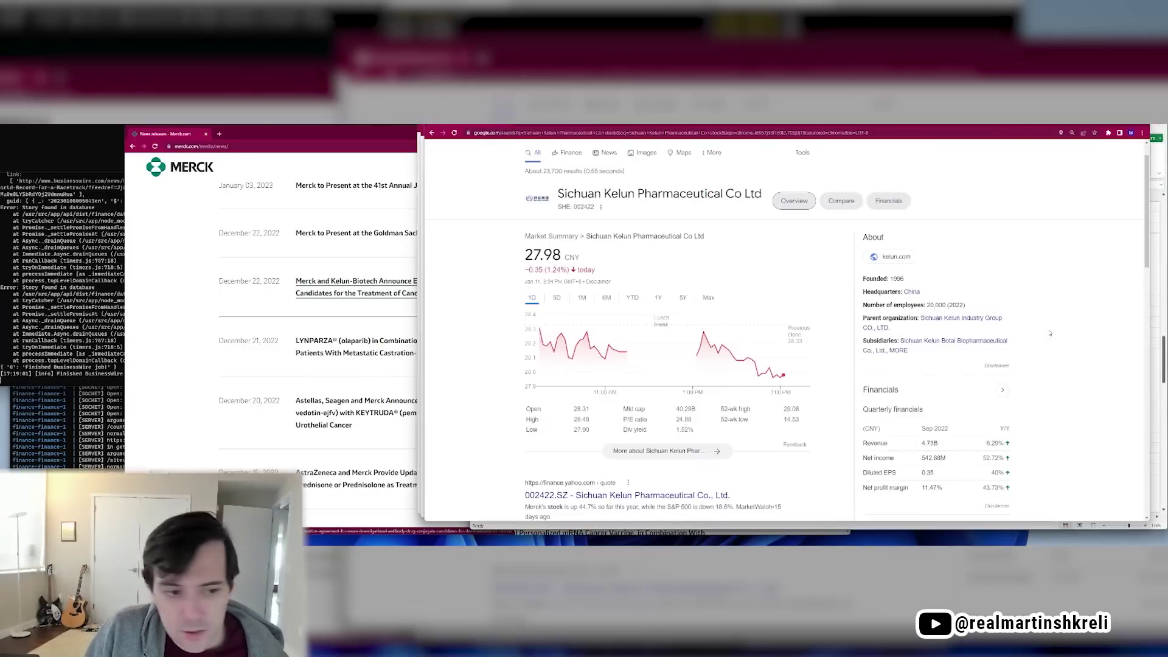
pyautogui.hotkey('alt', 'Tab')
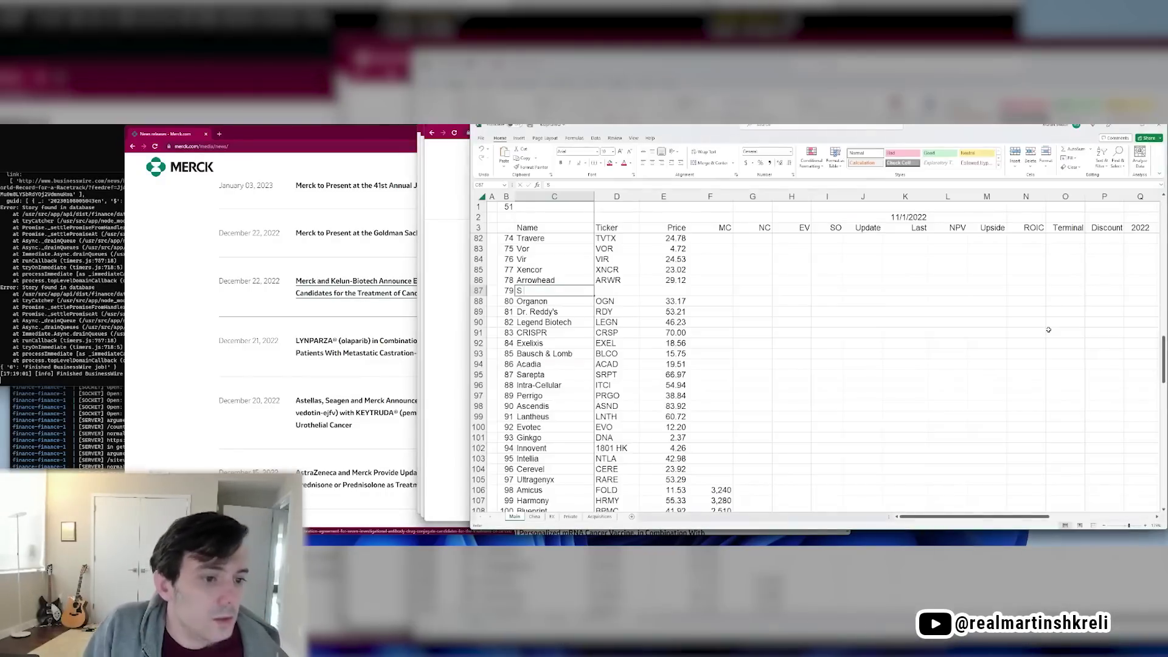
pyautogui.hotkey('alt', 'Tab')
pyautogui.hotkey('alt', 'Tab')
pyautogui.write('ichuan Kle')
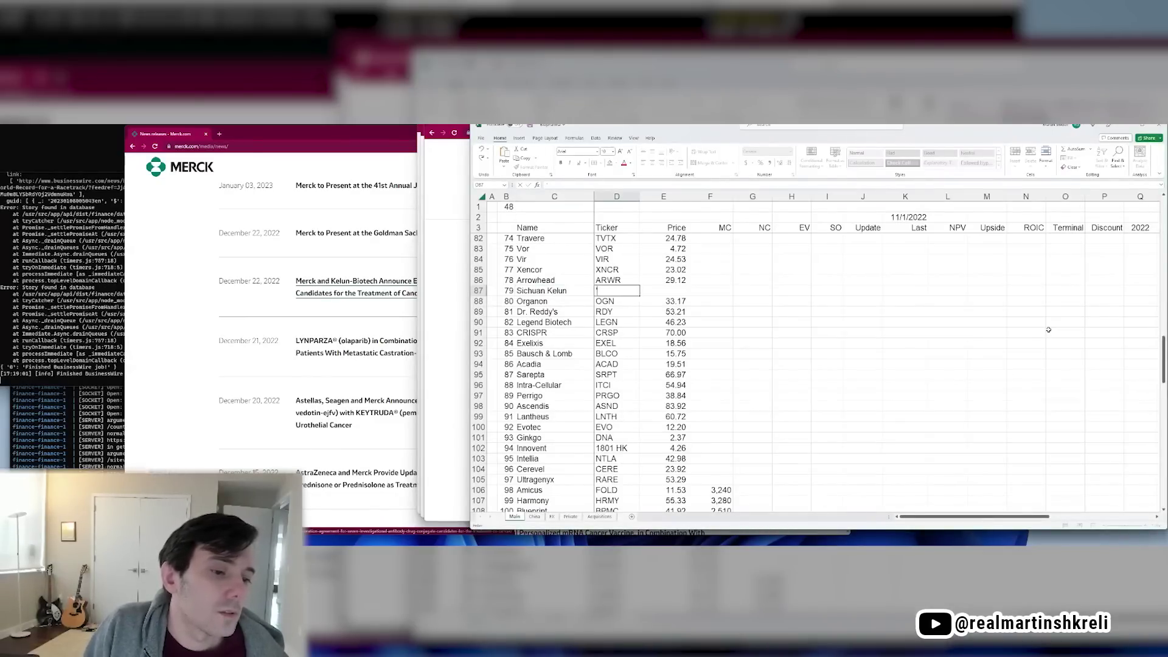
pyautogui.hotkey('alt', 'Tab')
pyautogui.hotkey('alt', 'Tab')
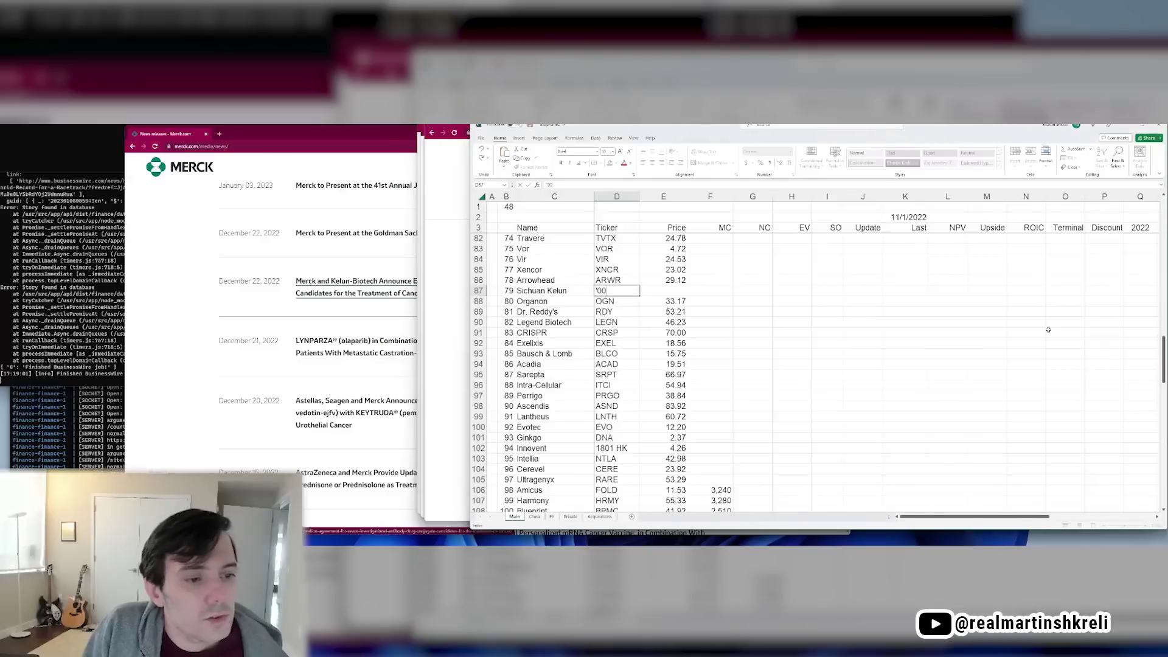
pyautogui.write("'002422")
pyautogui.press('Tab')
# Enter Sichuan Kelun's price as 27.98 and its market cap as =40290/CNY, using the figures from the stock quote
pyautogui.hotkey('alt', 'Tab')
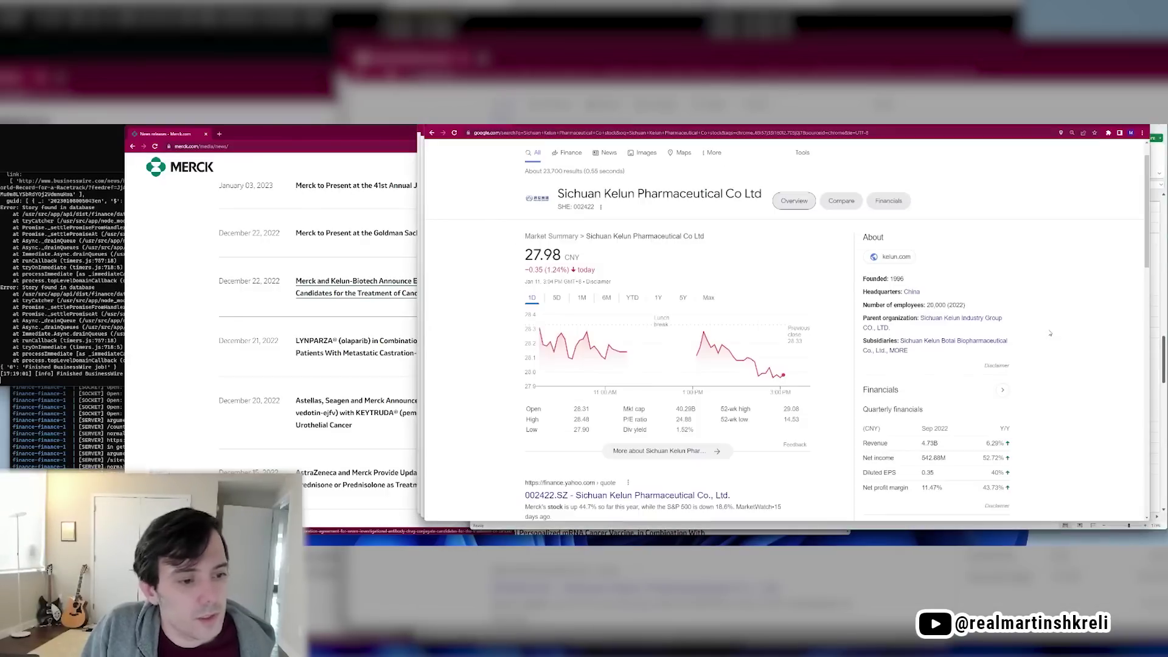
pyautogui.hotkey('alt', 'Tab')
pyautogui.write('27.9')
pyautogui.hotkey('ctrl', 'Return')
pyautogui.hotkey('alt', 'Tab')
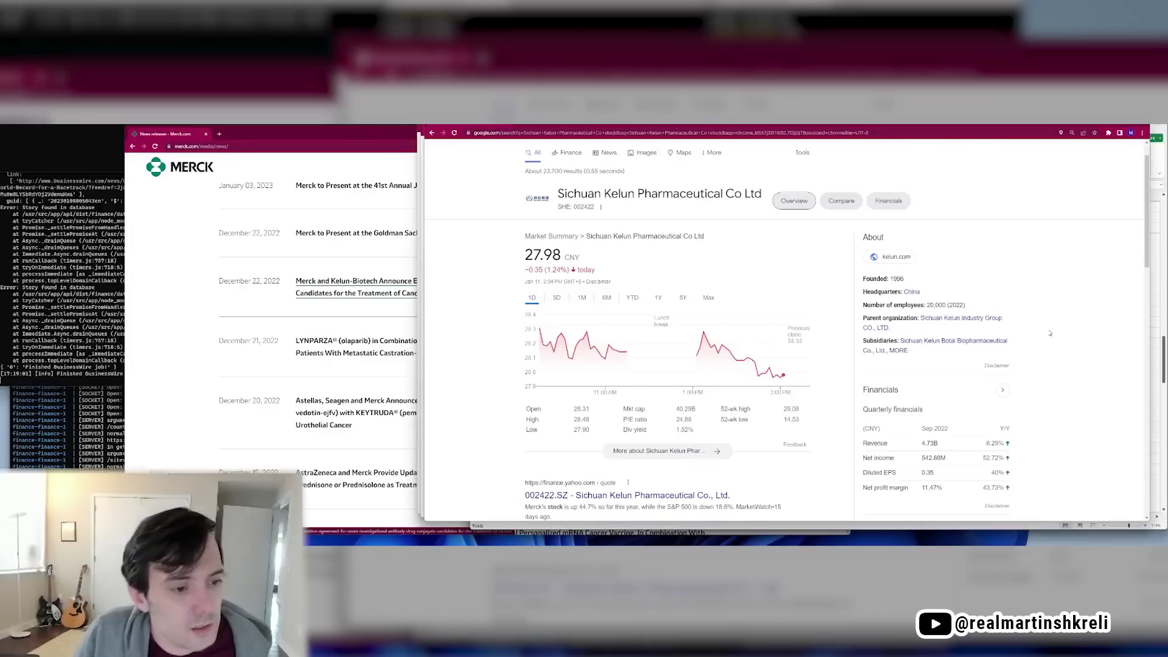
pyautogui.hotkey('alt', 'Tab')
pyautogui.write('402')
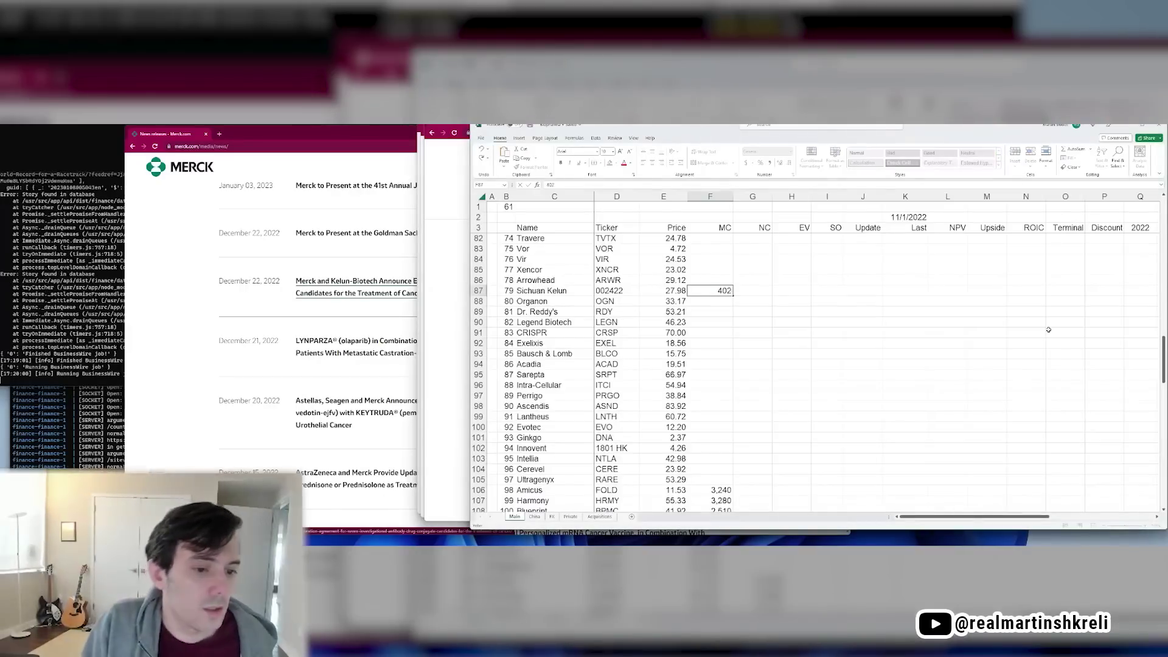
pyautogui.write('90=')
pyautogui.press('End')
pyautogui.write('/CNY')
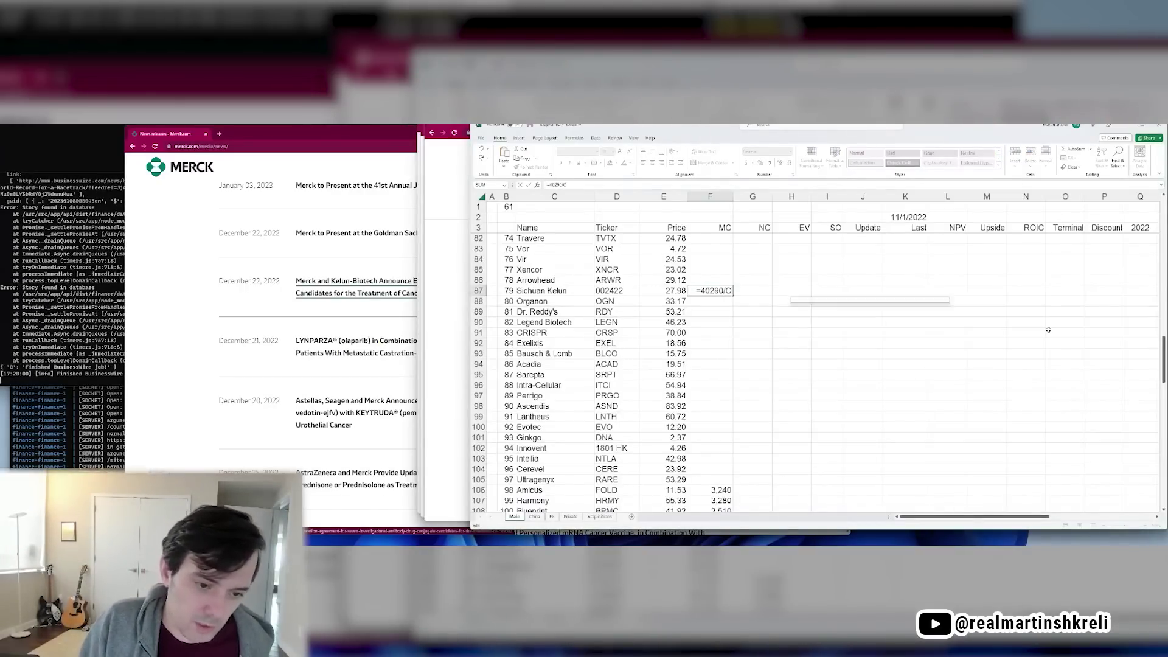
pyautogui.press('Return')
# Add a USD/CNY label below USD/INR in the FX sheet's currency list
pyautogui.press('Up')
pyautogui.press('Right')
pyautogui.press('Right')
pyautogui.press('Right')
pyautogui.hotkey('ctrl', 'pagedown')
pyautogui.hotkey('ctrl', 'pagedown')
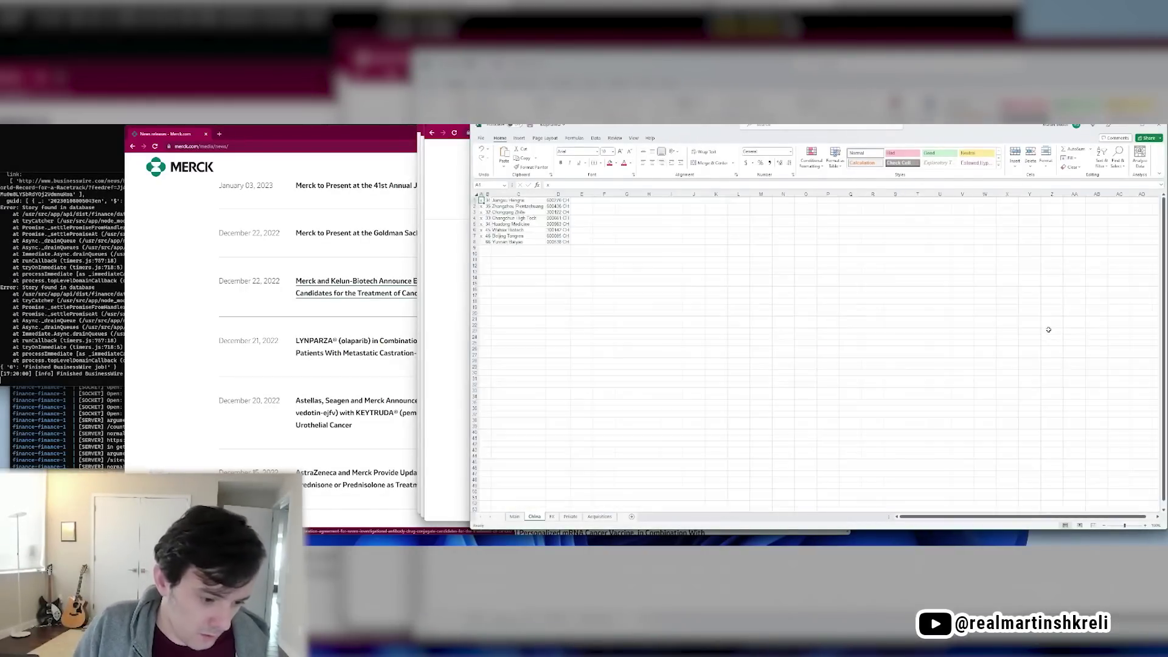
pyautogui.press('Down')
pyautogui.hotkey('ctrl', 'Down')
pyautogui.press('Down')
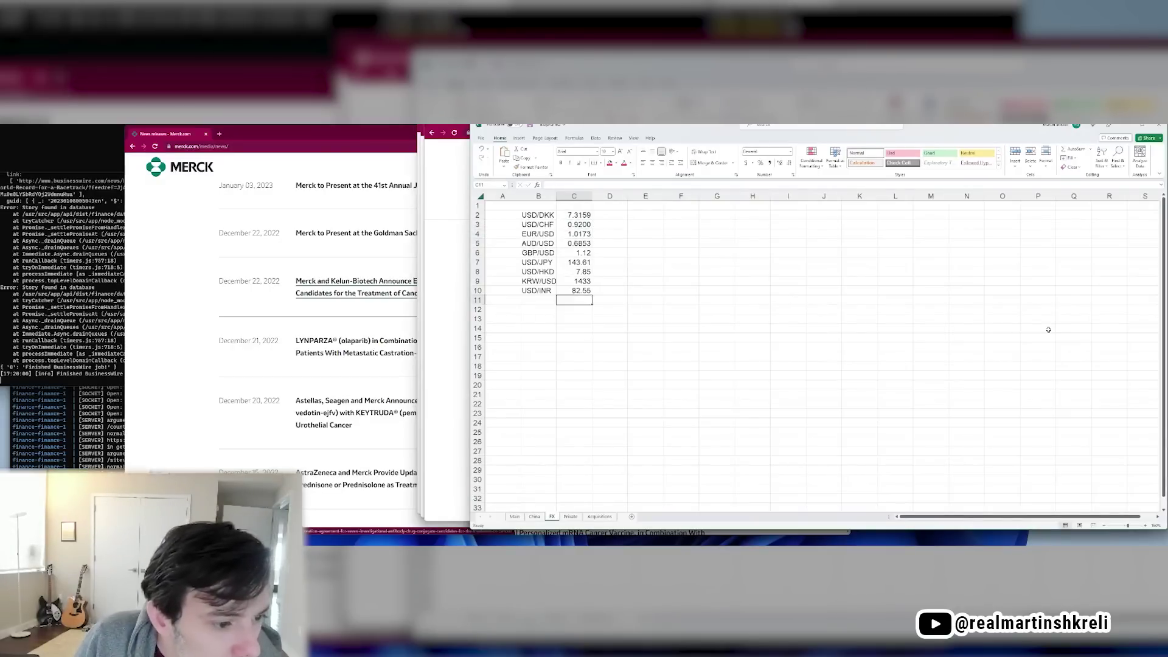
pyautogui.press('Down')
pyautogui.press('Left')
pyautogui.press('Up')
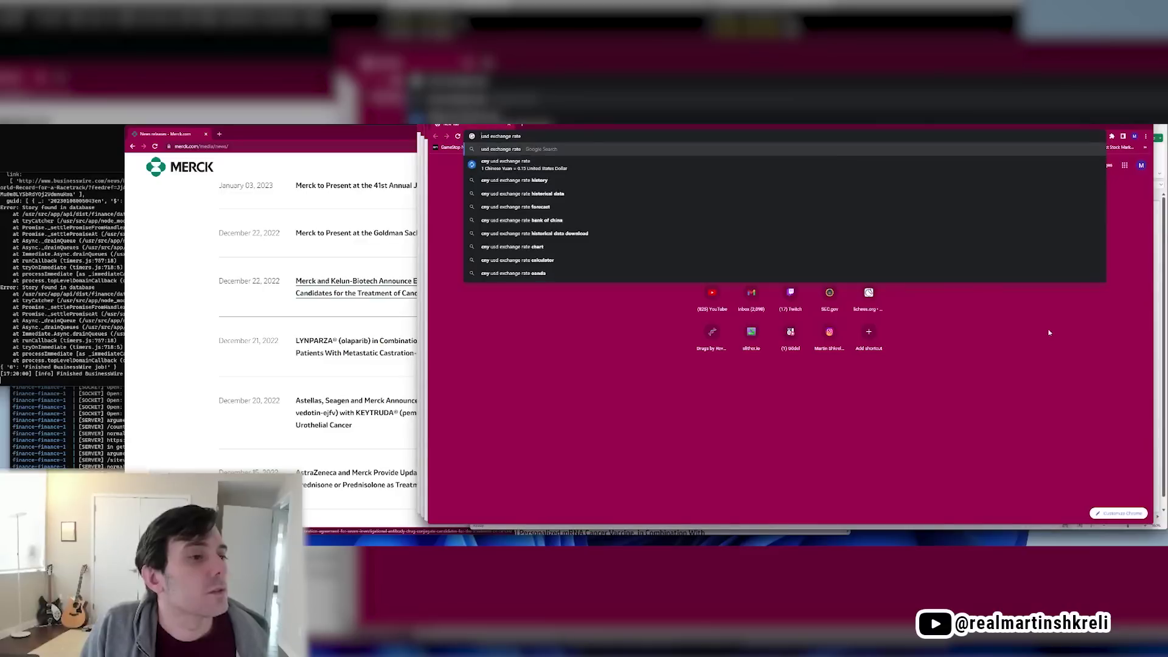
# Search the web for the USD CNY exchange rate and enter 6.77 beside the USD/CNY label
pyautogui.write('cny')
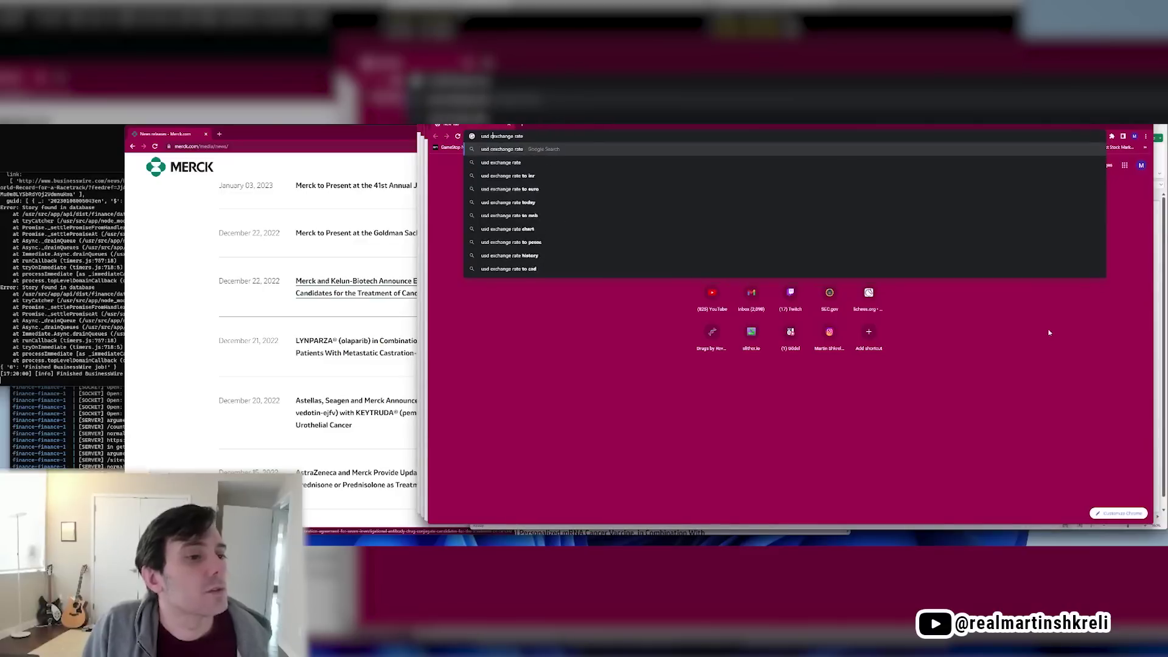
pyautogui.press('Return')
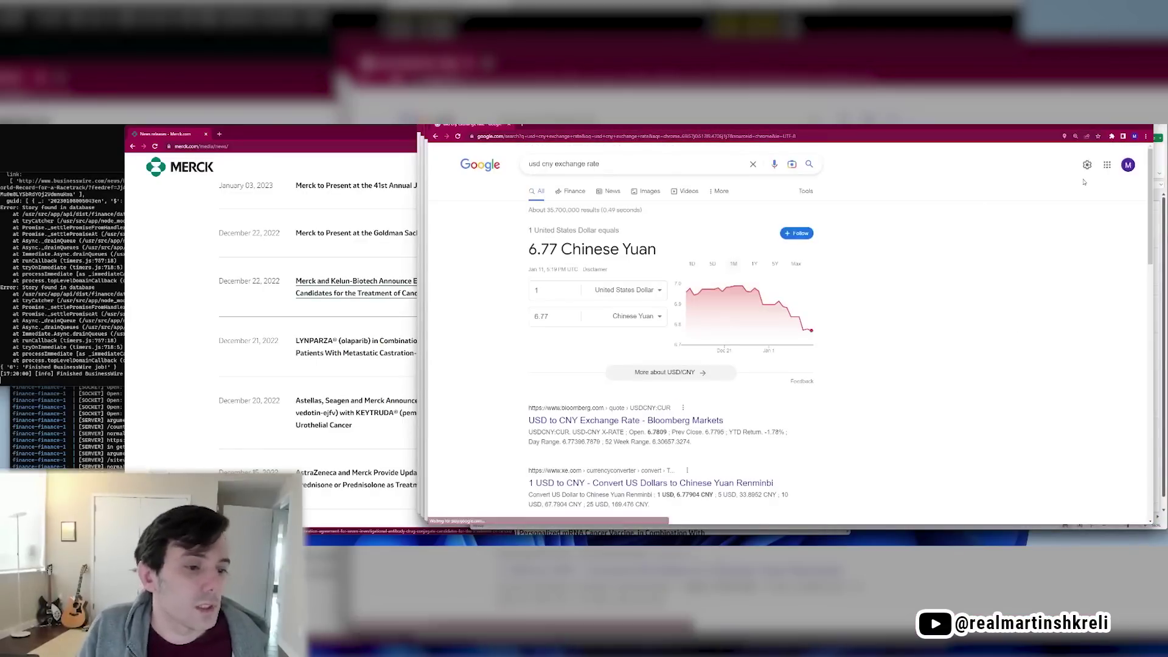
pyautogui.hotkey('alt', 'Tab')
pyautogui.hotkey('alt', 'Tab')
pyautogui.hotkey('alt', 'Tab')
pyautogui.write('6.77')
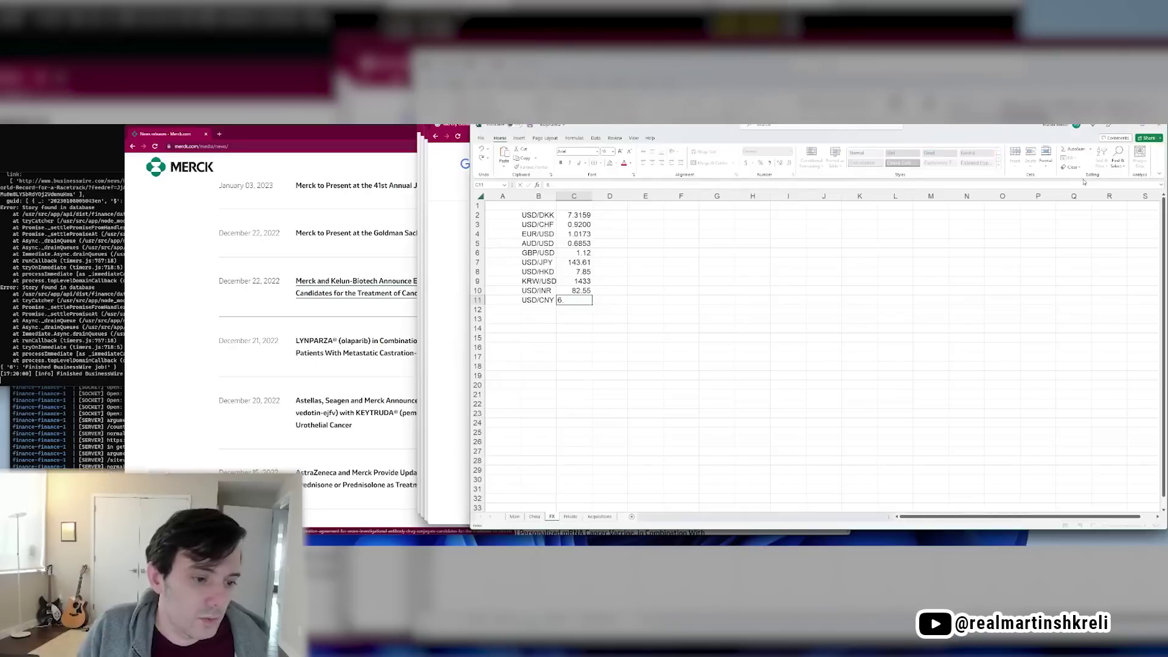
pyautogui.press('Left')
# Check Sichuan Kelun's market cap formula and name the FX sheet's USD/CNY rate cell CNY so the formula can use it
pyautogui.hotkey('ctrl', 'pageup')
pyautogui.hotkey('ctrl', 'pageup')
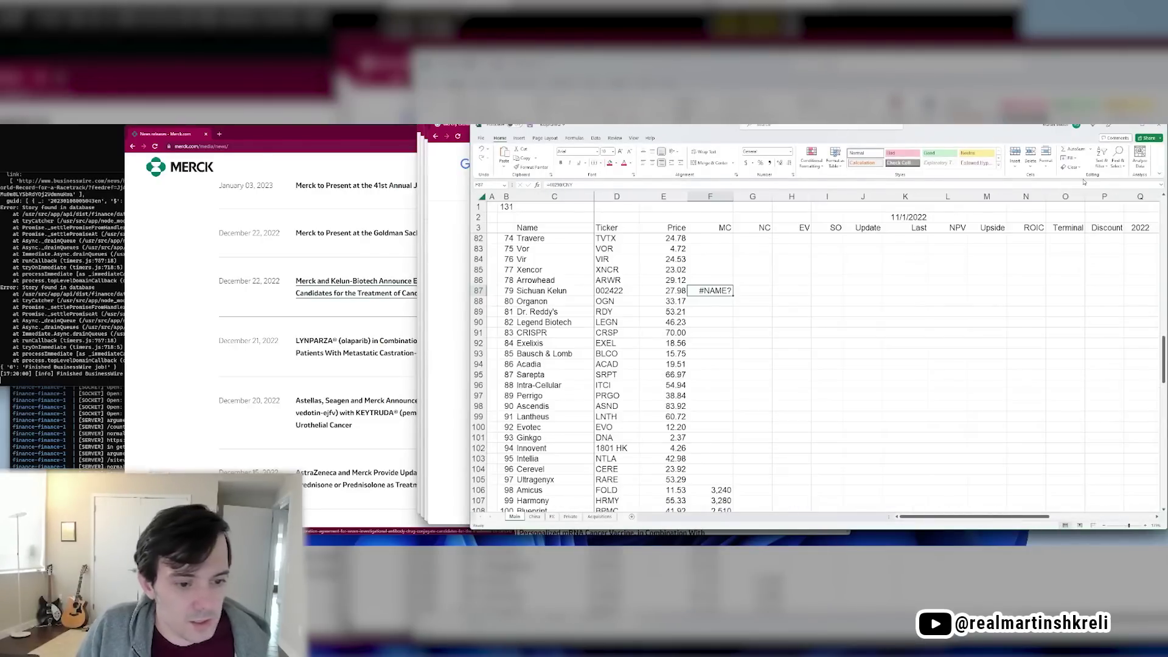
pyautogui.press('F2')
pyautogui.press('Escape')
pyautogui.hotkey('ctrl', 'pagedown')
pyautogui.hotkey('ctrl', 'pagedown')
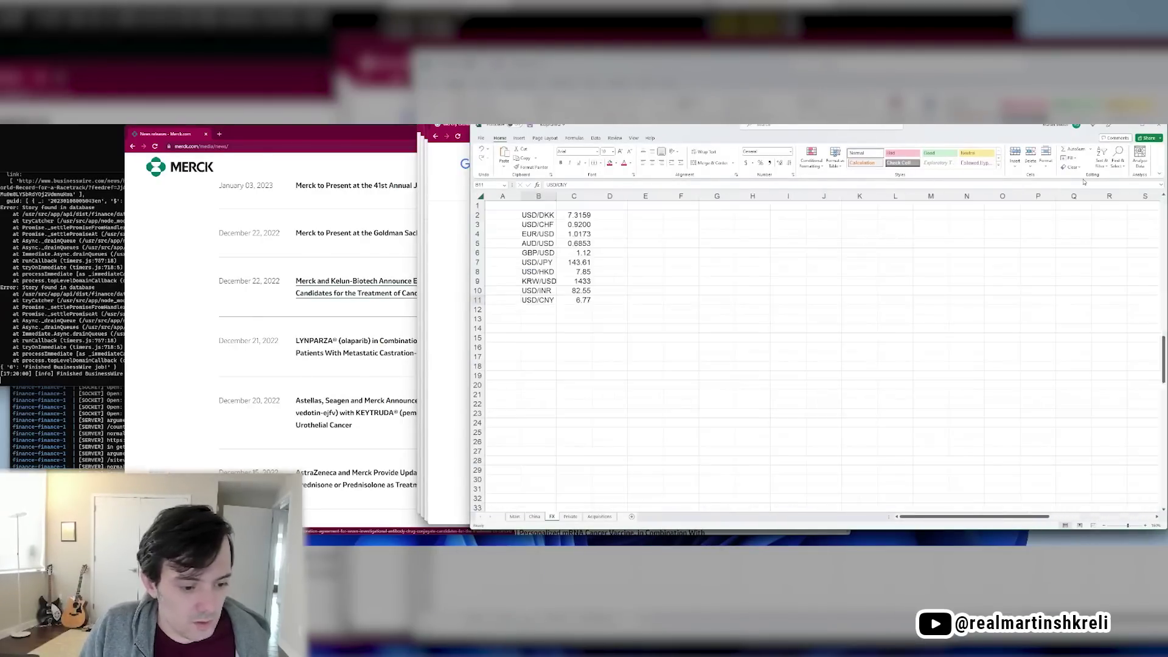
pyautogui.hotkey('ctrl', 'pageup')
pyautogui.hotkey('ctrl', 'pageup')
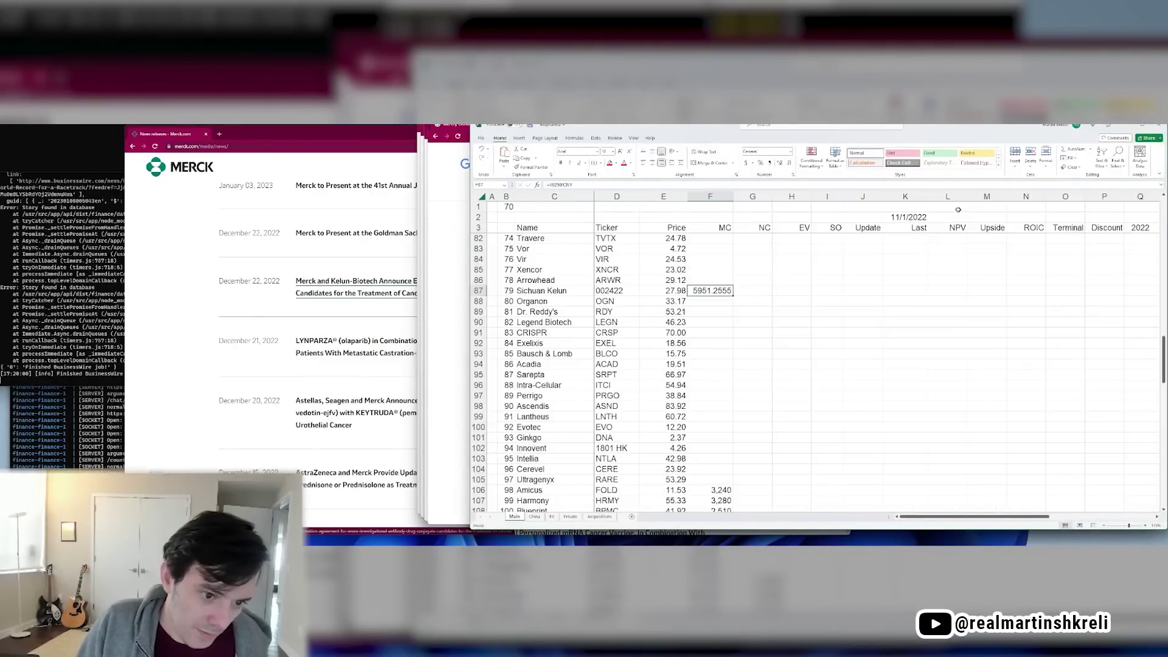
# Format Sichuan Kelun's market cap as a number with zero decimals and a thousands separator
pyautogui.hotkey('ctrl', '1')
pyautogui.press('Tab')
pyautogui.press('Down')
pyautogui.press('Tab')
pyautogui.write('0')
pyautogui.press('Tab')
pyautogui.press('space')
pyautogui.press('Return')
pyautogui.press('Up')
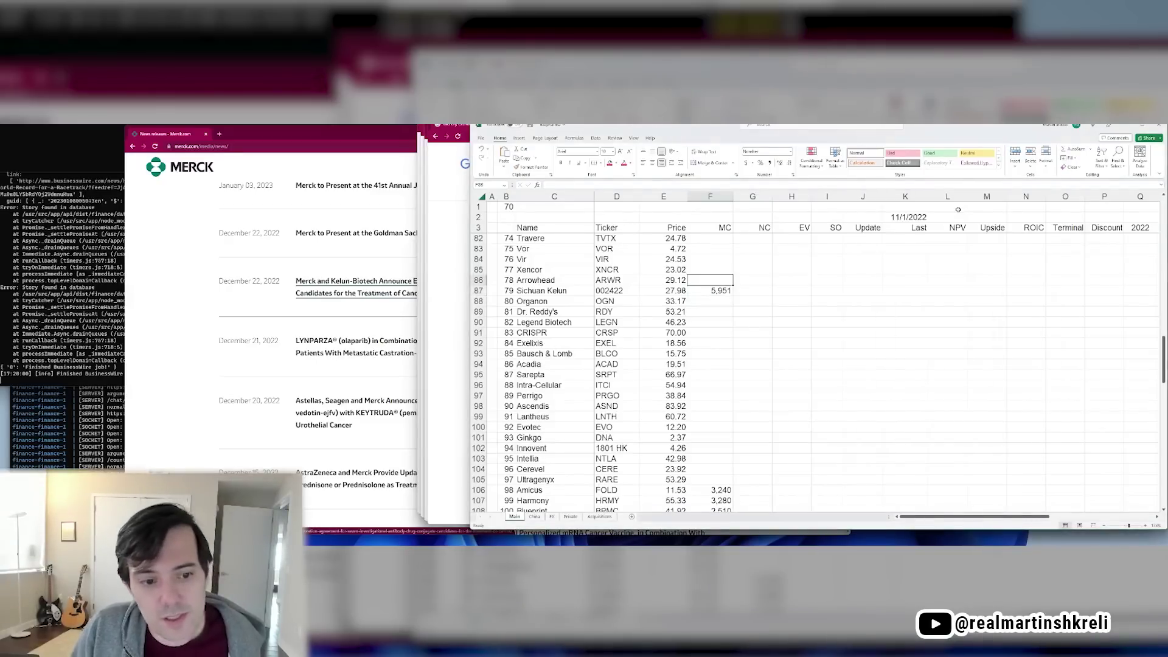
pyautogui.press('Down')
# Review the Merck workbook's valuation figures and Sichuan Kelun's stock quote and financials, ending back in the company list
pyautogui.hotkey('alt', 'Tab')
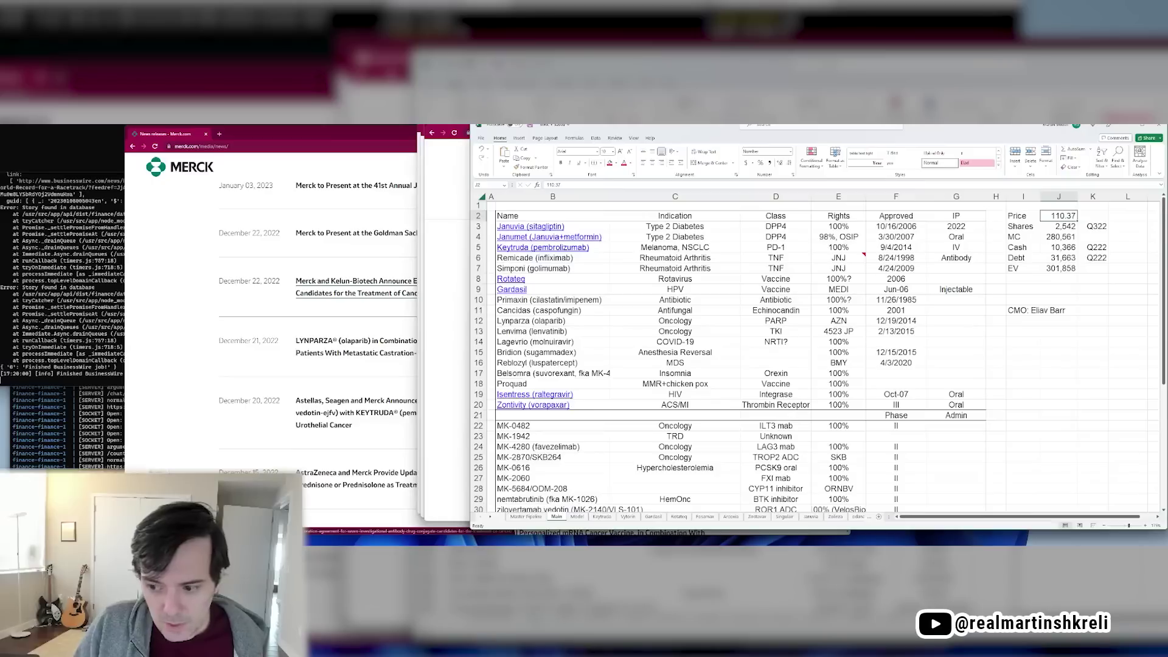
pyautogui.press('Up')
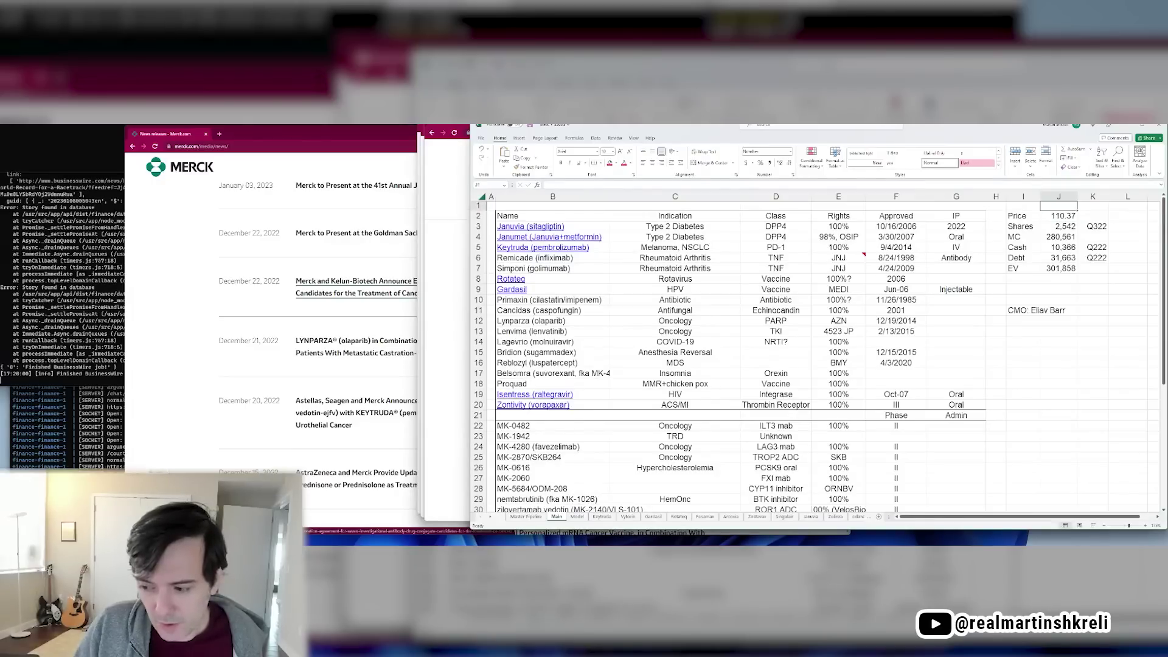
pyautogui.hotkey('ctrl', 'Tab')
pyautogui.hotkey('alt', 'Tab')
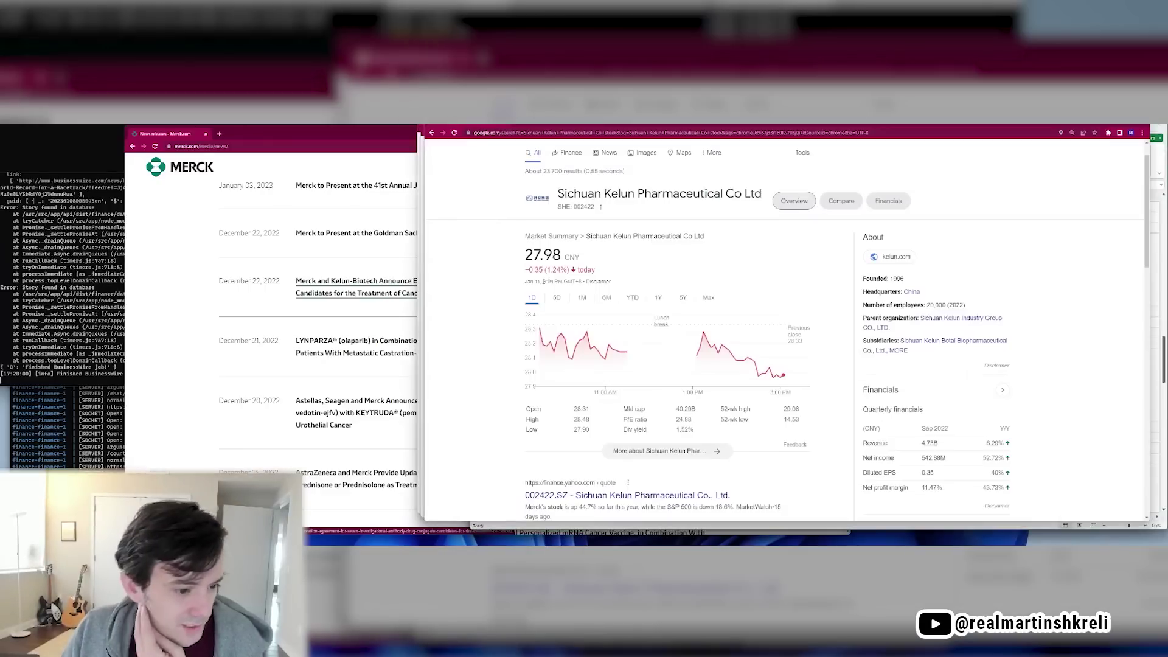
pyautogui.scroll(-2, 767, 311)
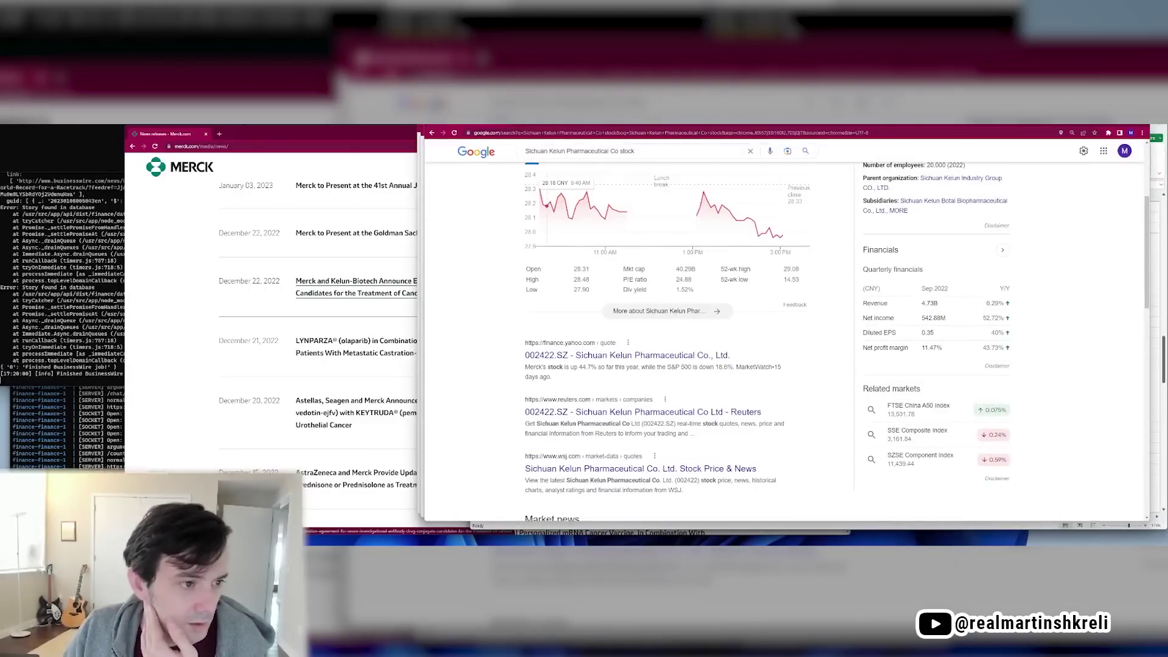
pyautogui.hotkey('alt', 'Tab')
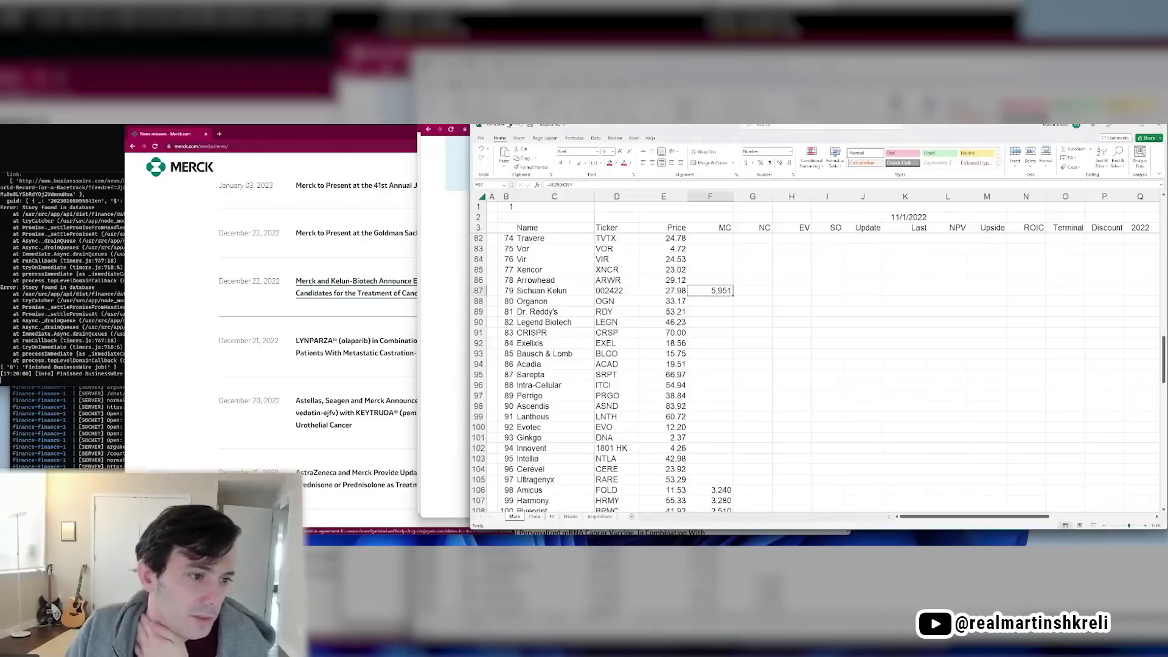
# Revisit the Kelun overview page, recheck Merck's Kelun-Biotech licence release and close the release
pyautogui.click(451, 271)
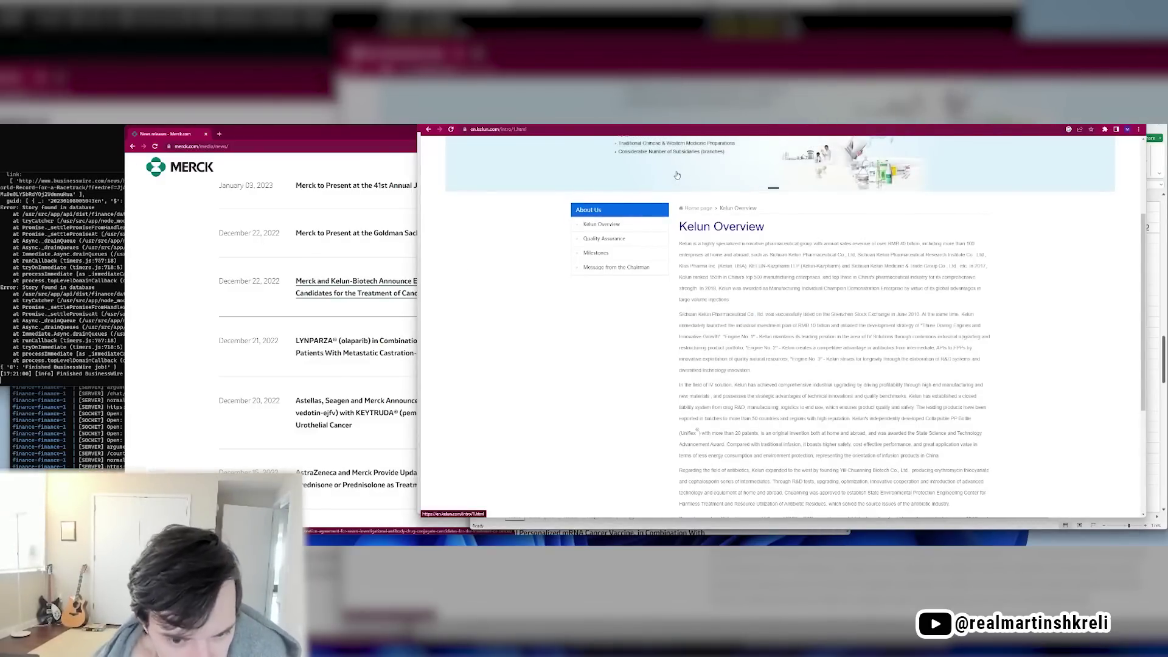
pyautogui.hotkey('alt', 'Tab')
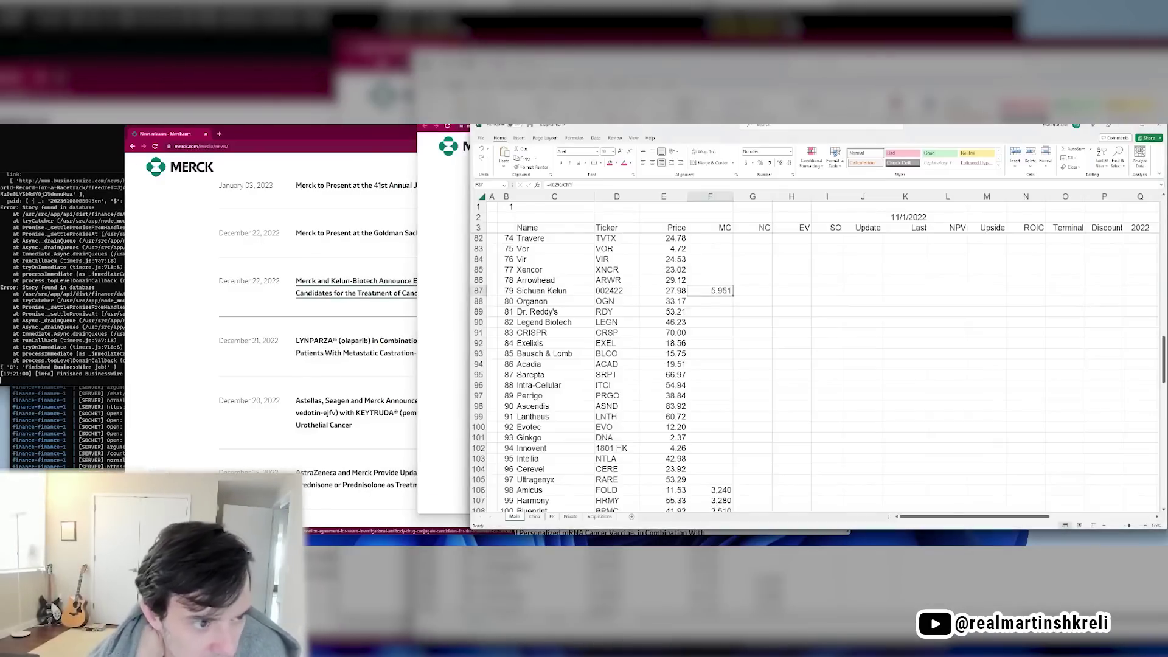
pyautogui.click(427, 371)
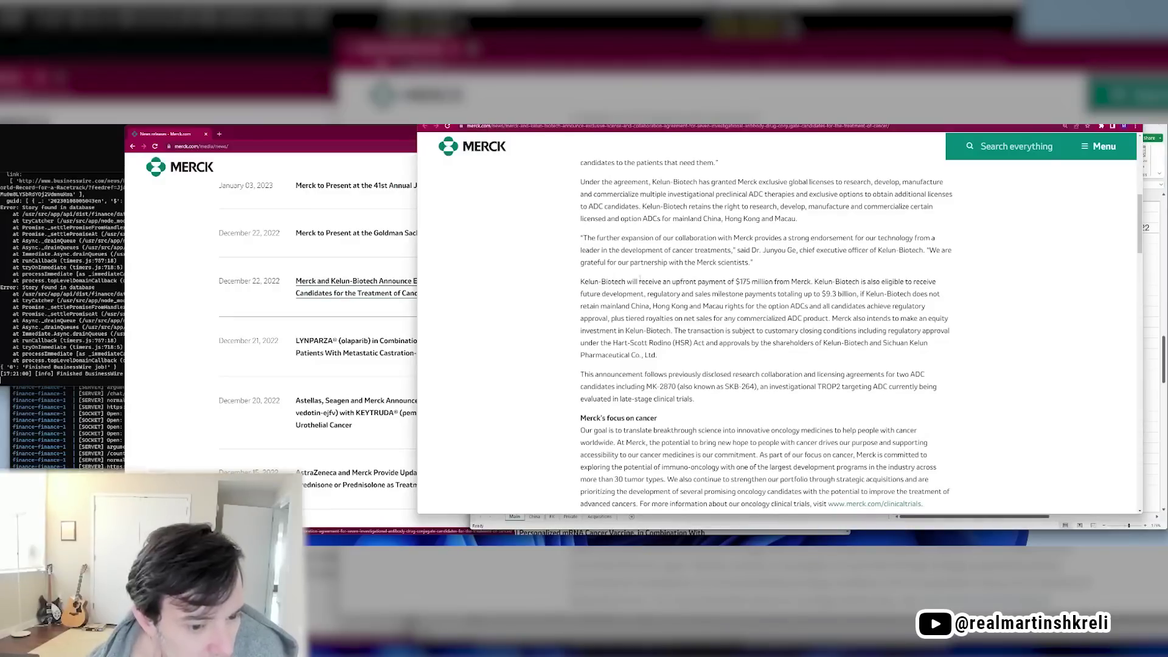
pyautogui.scroll(-2, 614, 256)
pyautogui.click(498, 113)
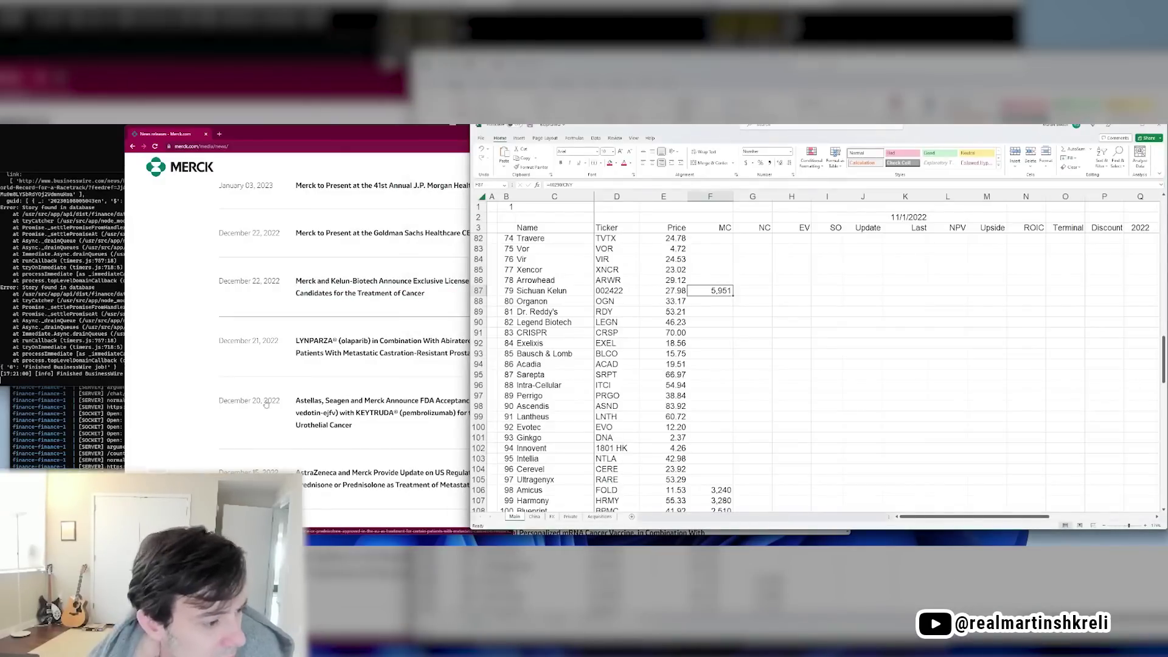
# Shift the large olaparib structure drawing slightly up and to the right on the Lynparza sheet
pyautogui.click(157, 366)
pyautogui.moveTo(879, 283); pyautogui.dragTo(897, 256)
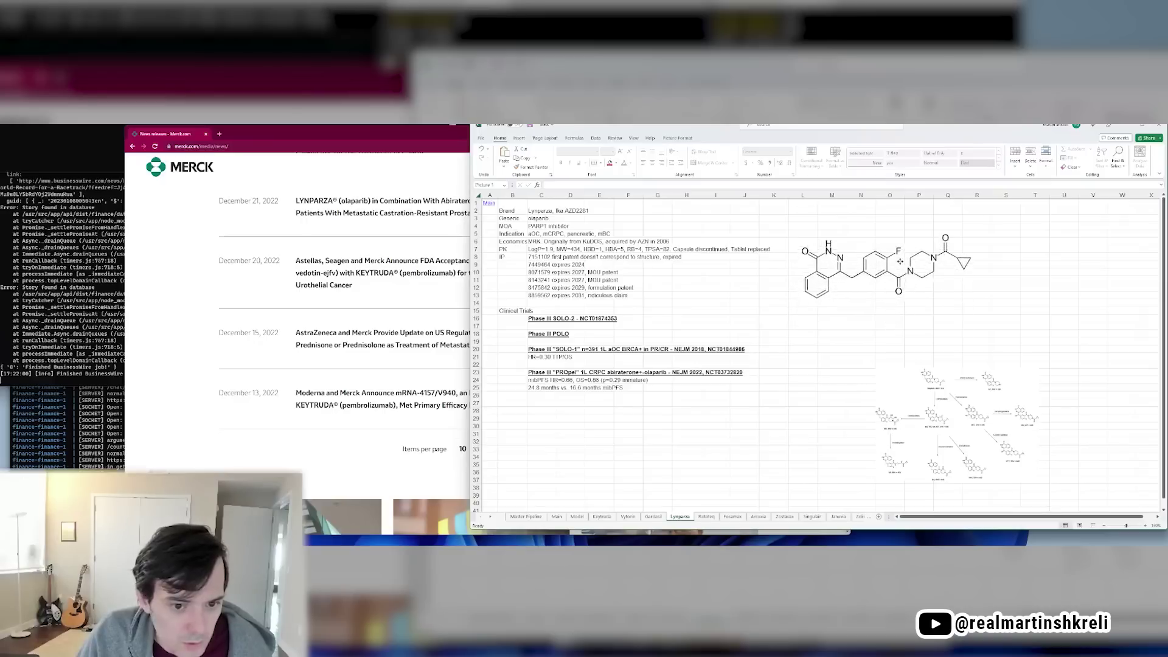
pyautogui.click(686, 333)
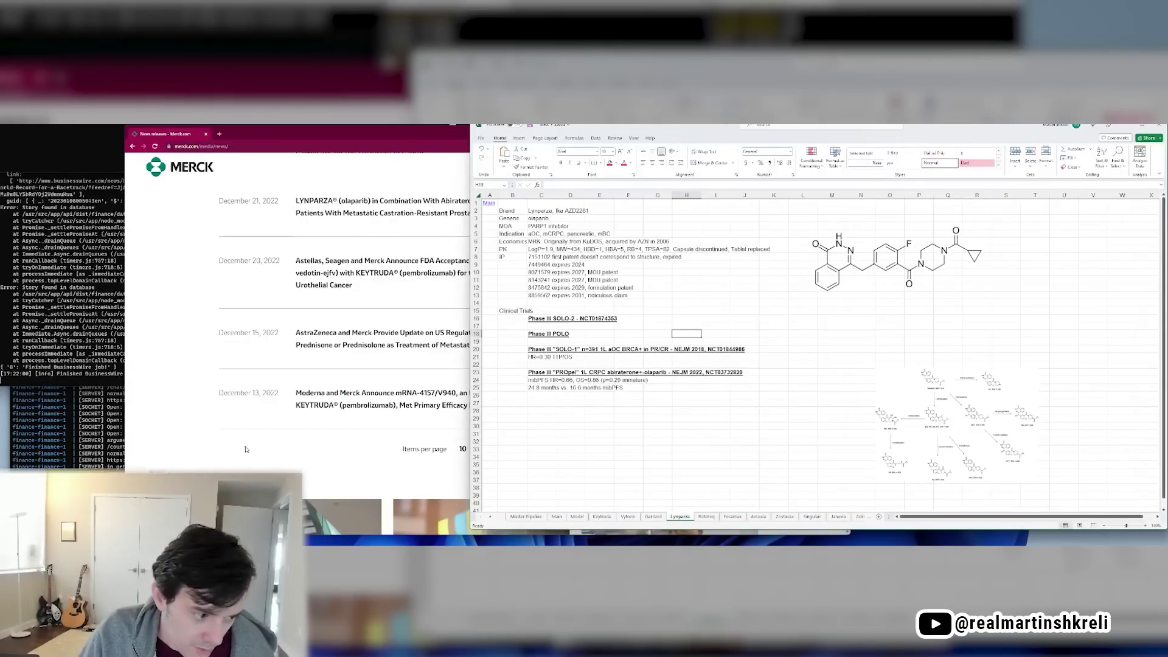
# Compare Merck's December 2022 news headlines, including the Padcev one, with the product list on the Merck workbook's Main sheet
pyautogui.click(214, 438)
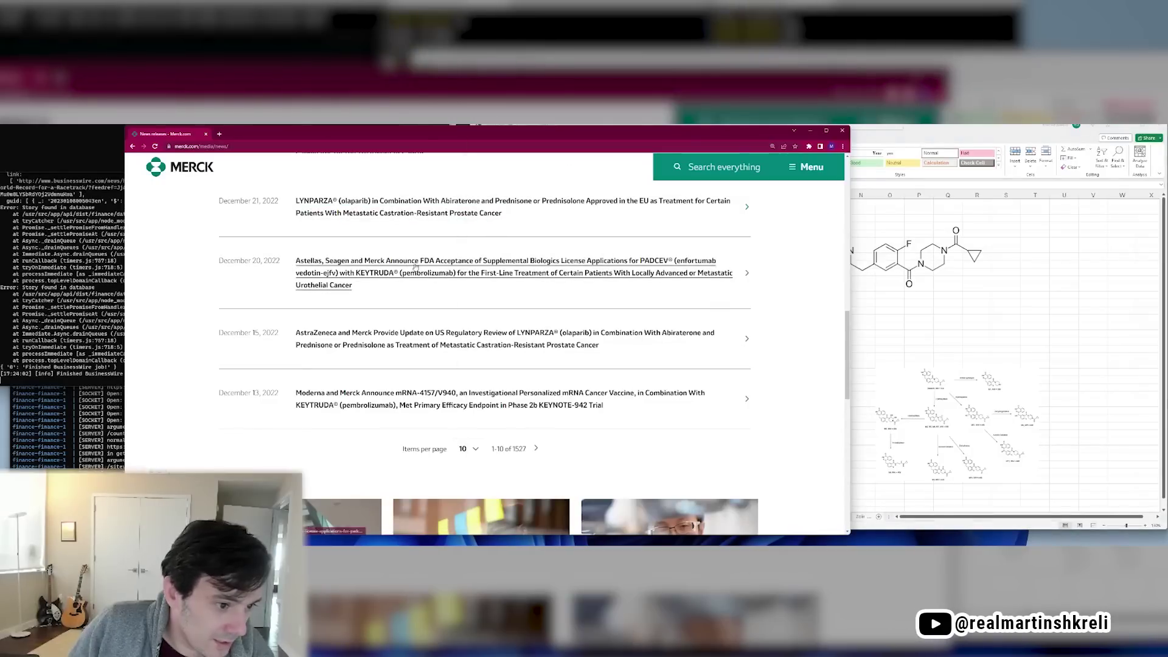
pyautogui.scroll(-2, 420, 273)
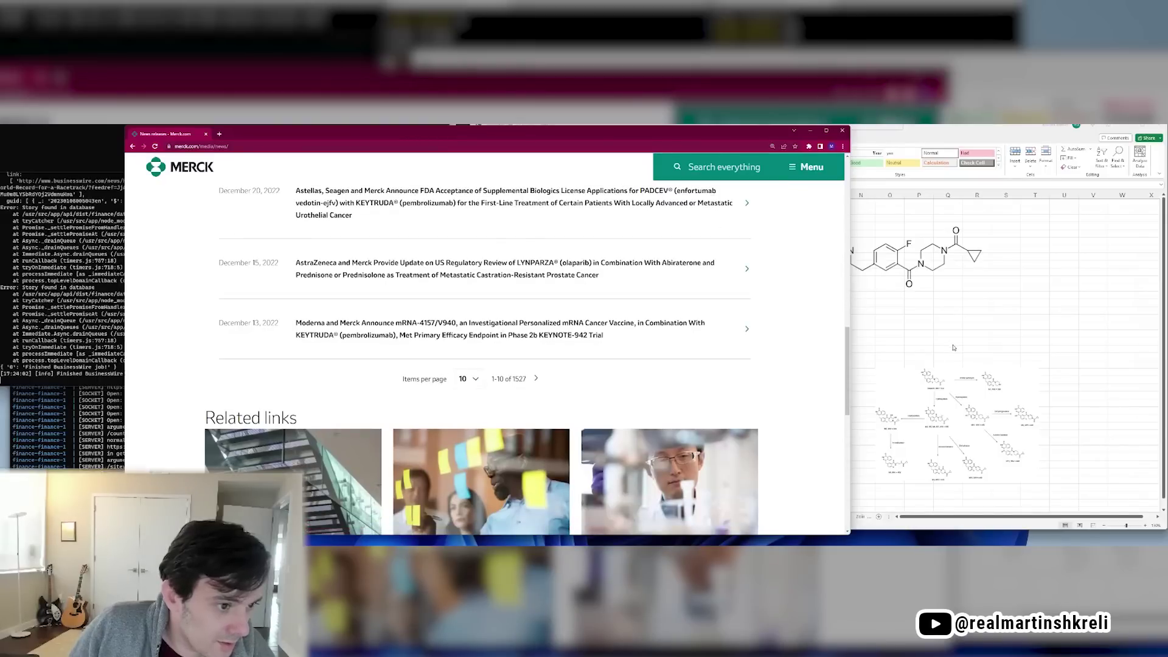
pyautogui.click(953, 345)
pyautogui.click(493, 206)
pyautogui.click(687, 310)
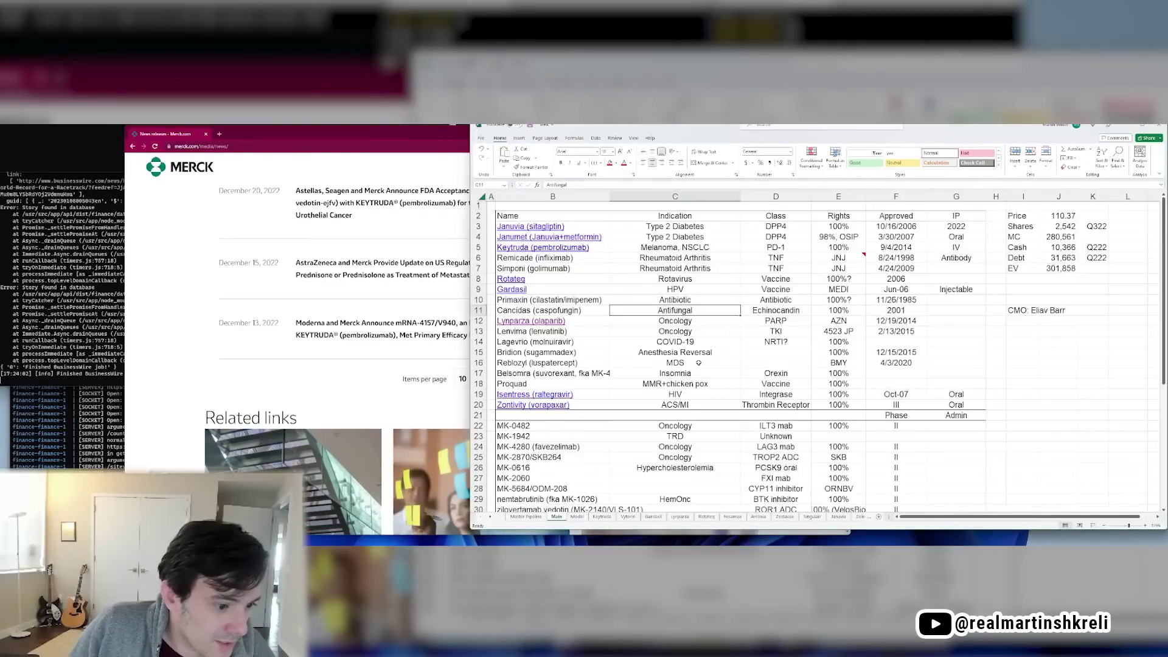
pyautogui.click(708, 364)
pyautogui.click(707, 383)
pyautogui.click(248, 391)
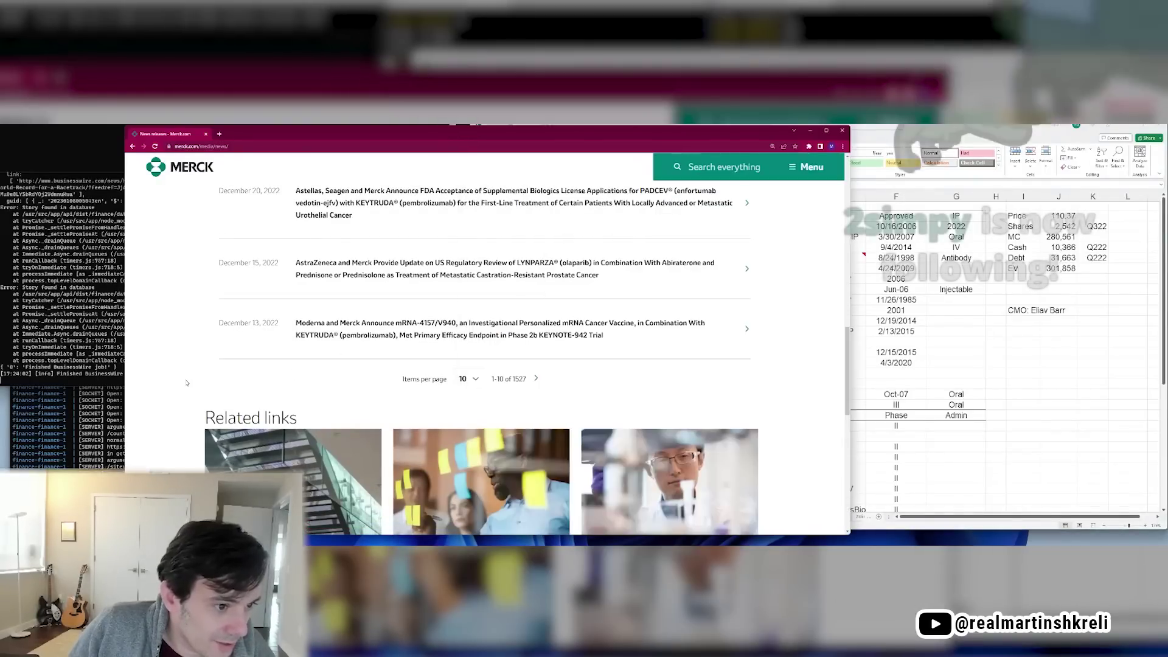
# Insert a row below Reblozyl in the Main sheet's product list and enter Padcev (enfortumab vedotin) as its name
pyautogui.click(955, 373)
pyautogui.hotkey('shift', 'space')
pyautogui.hotkey('ctrl', 'shift', '+')
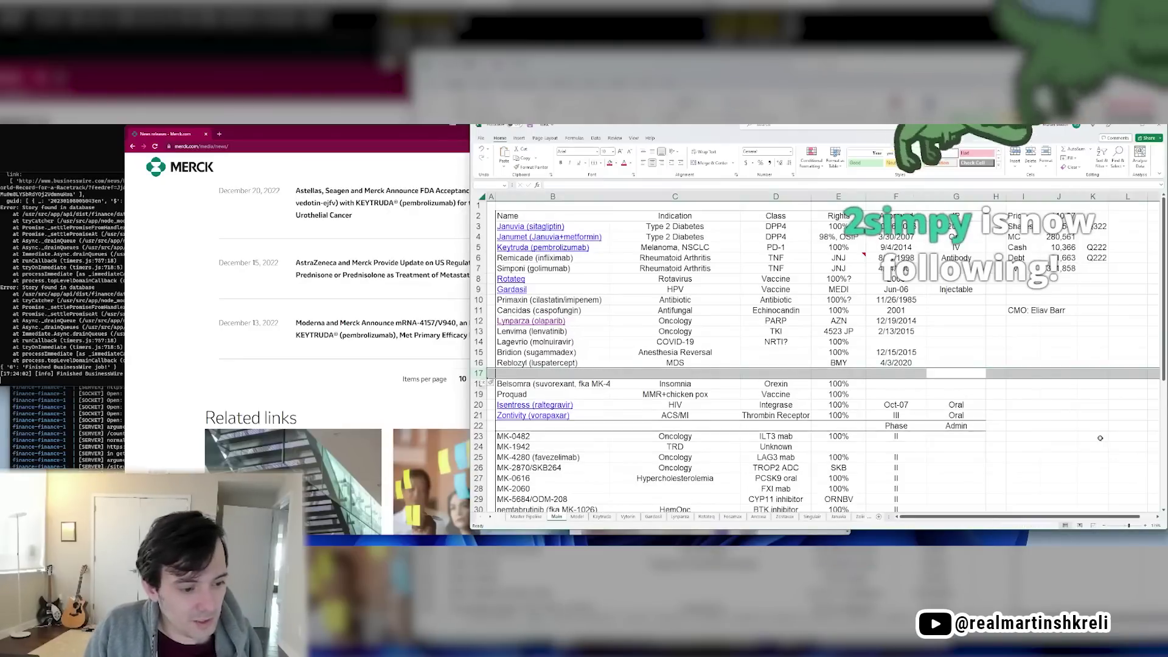
pyautogui.write('Pade')
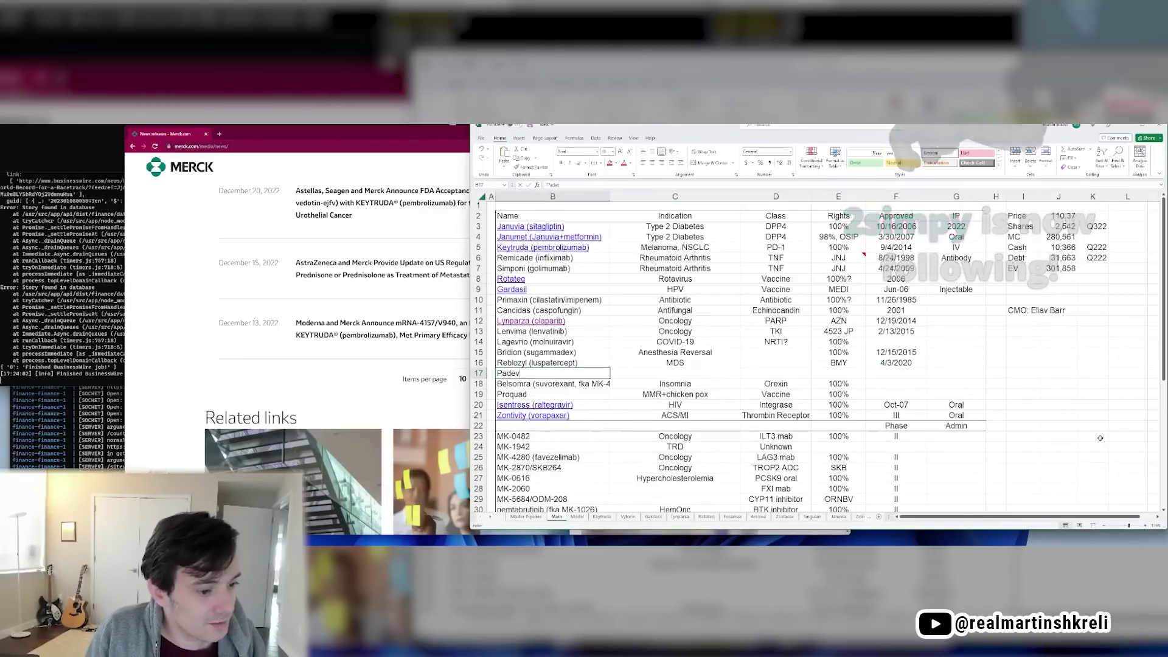
pyautogui.write('v (')
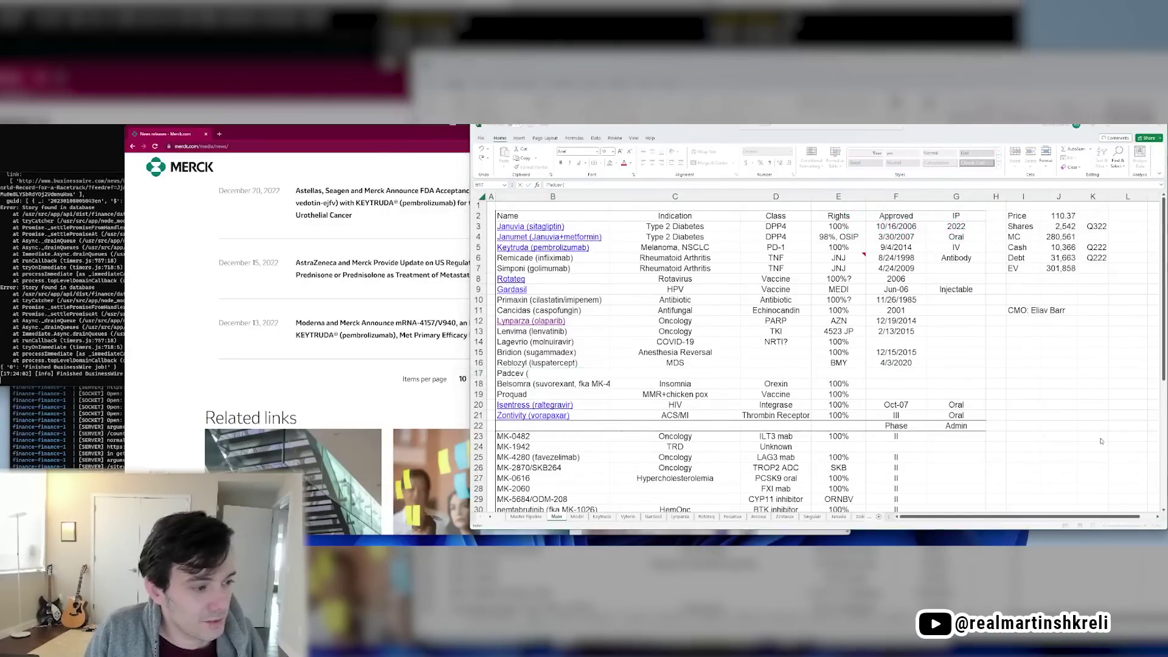
pyautogui.write('f')
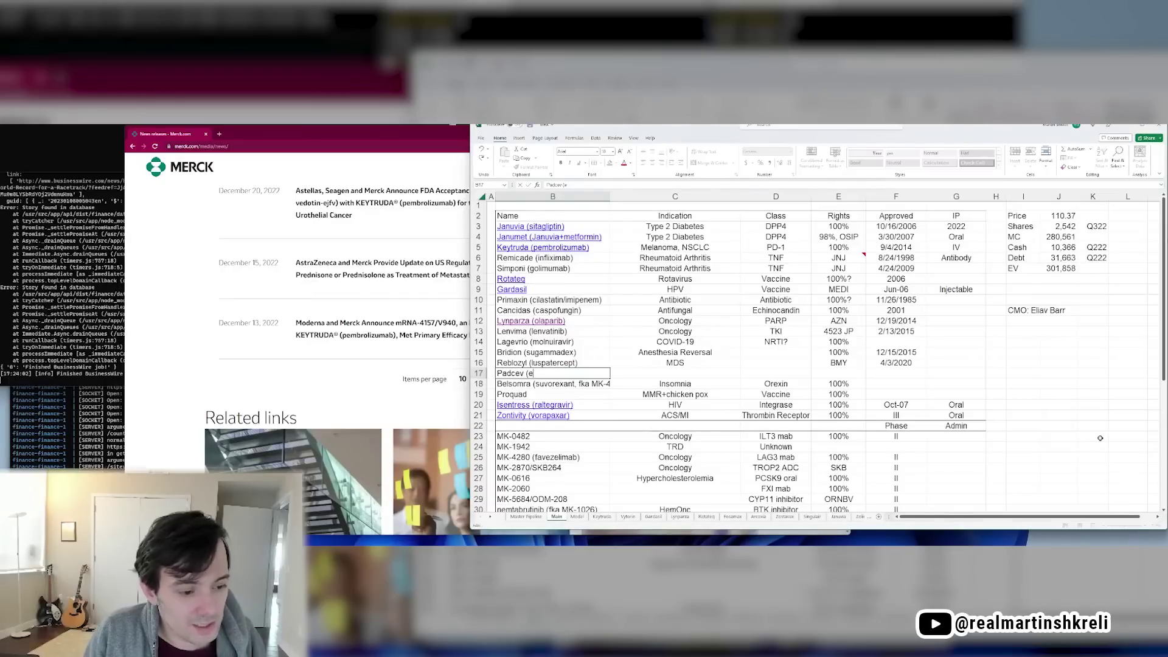
pyautogui.write('nfortu')
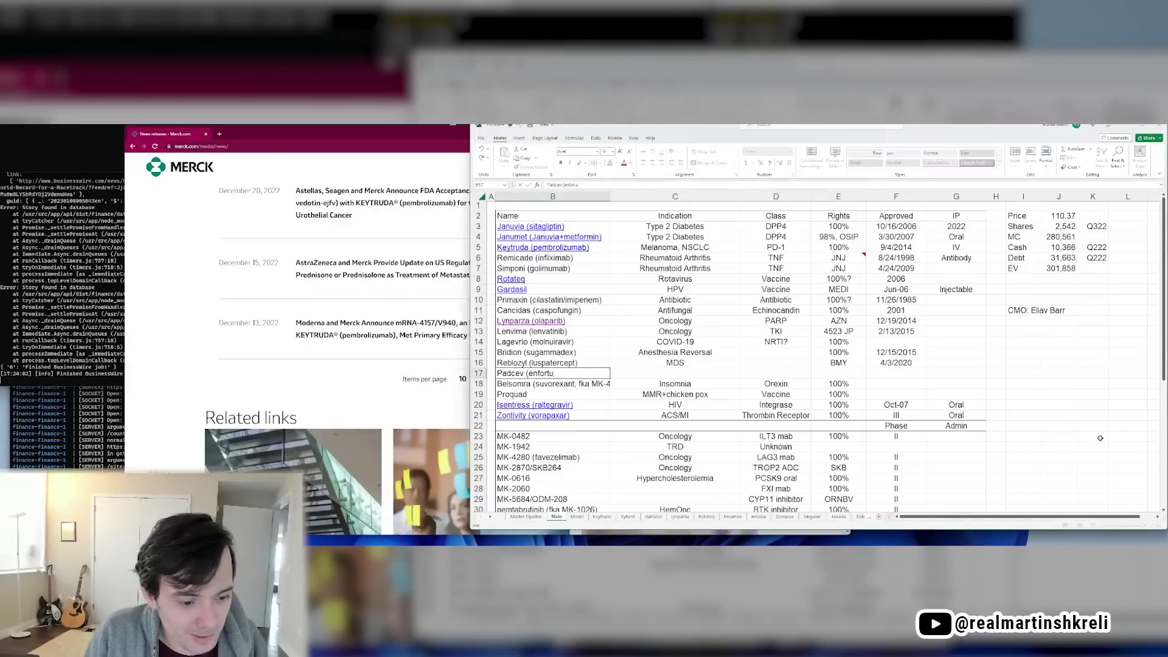
# Read Merck's Padcev and Keytruda priority review release and enter Nectin-4 ADC as Padcev's class
pyautogui.hotkey('alt', 'Tab')
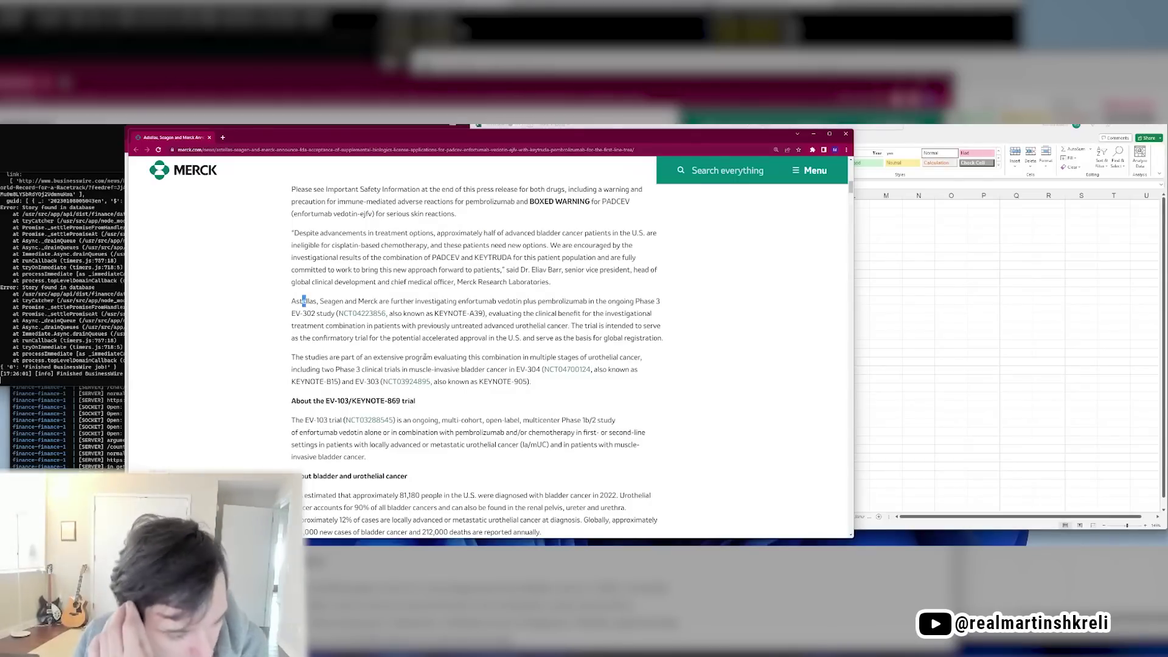
pyautogui.scroll(5, 425, 358)
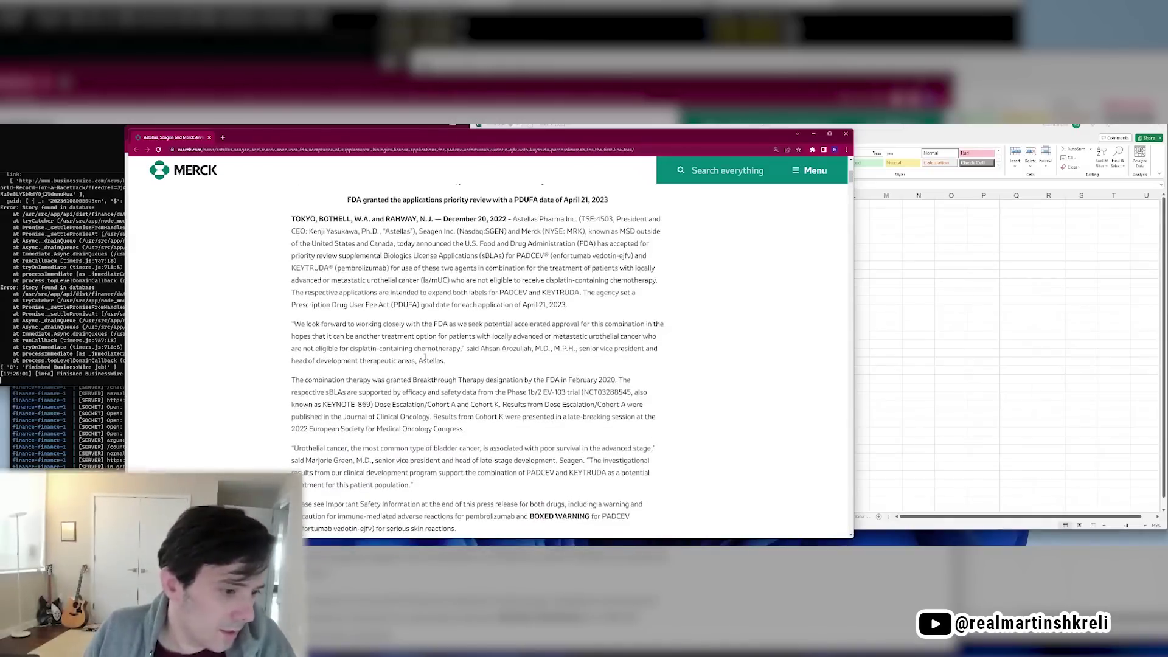
pyautogui.scroll(4, 425, 357)
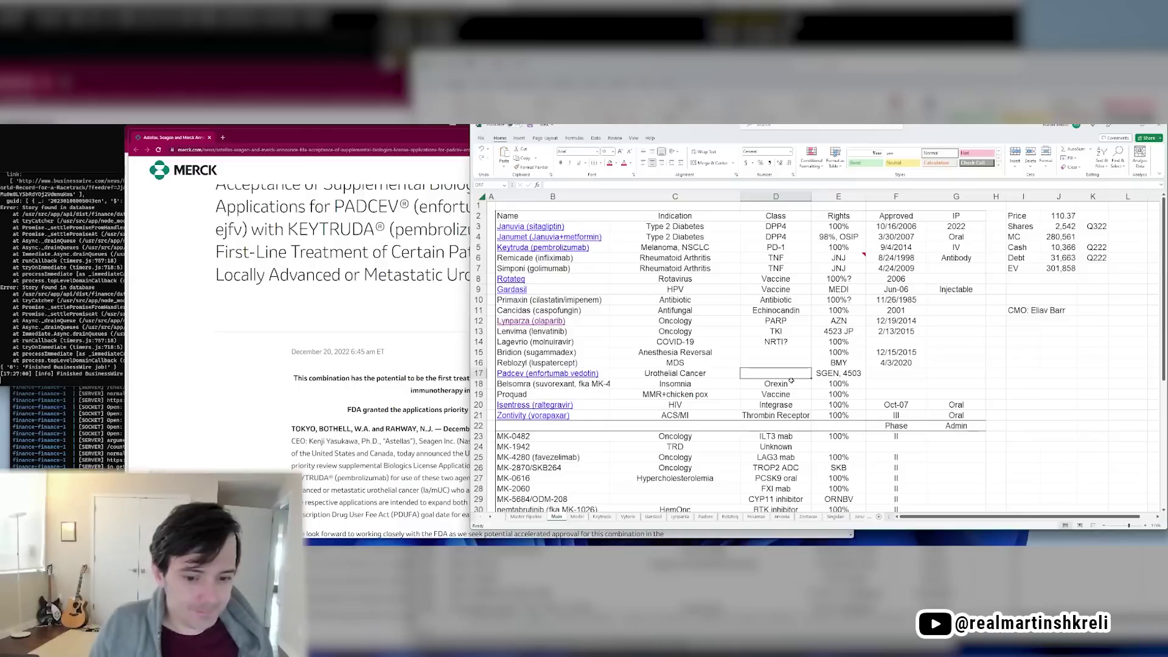
pyautogui.write('Nec')
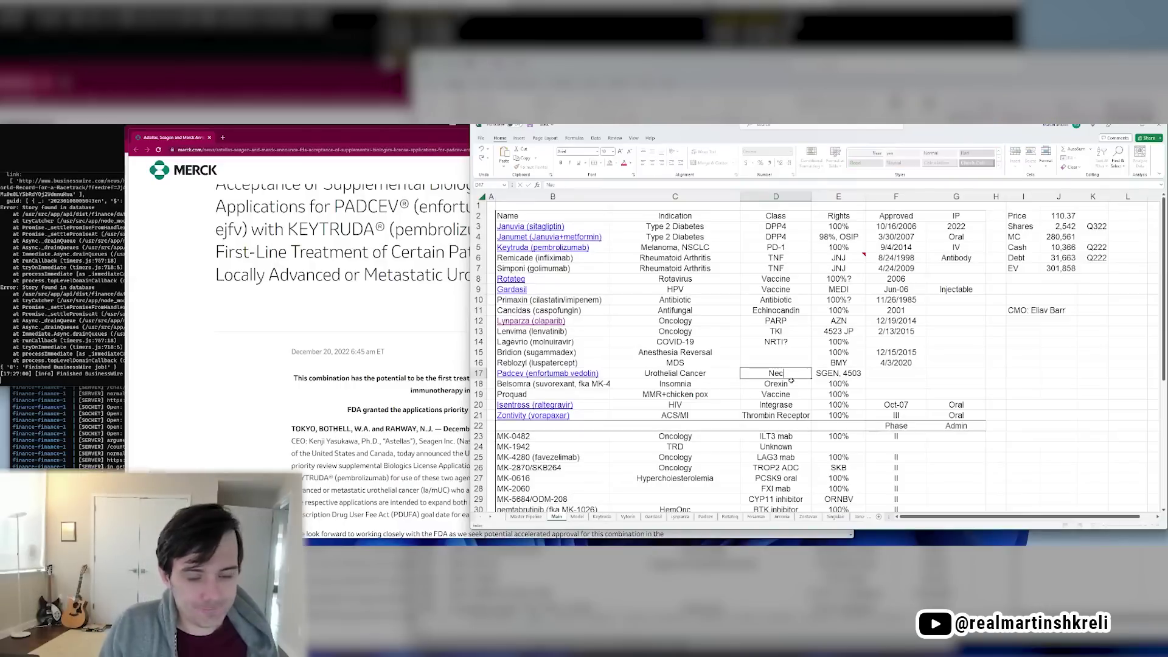
pyautogui.write('tin-4 ADC')
pyautogui.press('Return')
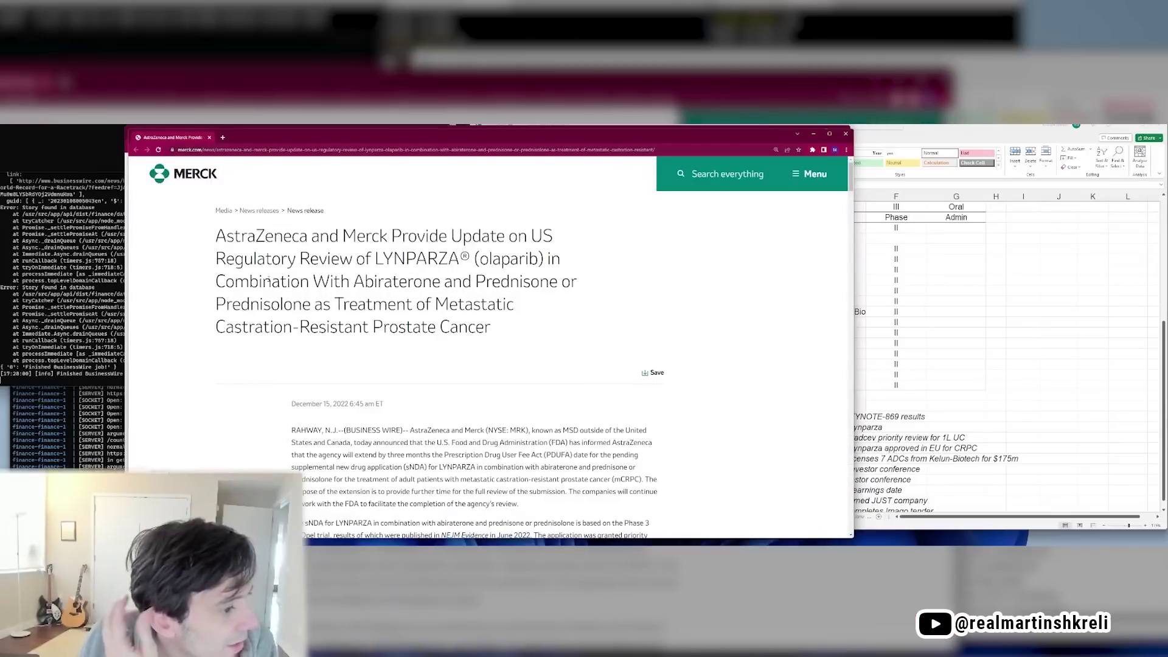
# Read the December 15 Lynparza regulatory release and add the event "12/15/22: Lynparza CRPC PDUFA extended" to the news list
pyautogui.moveTo(217, 236); pyautogui.dragTo(451, 281)
pyautogui.click(452, 281)
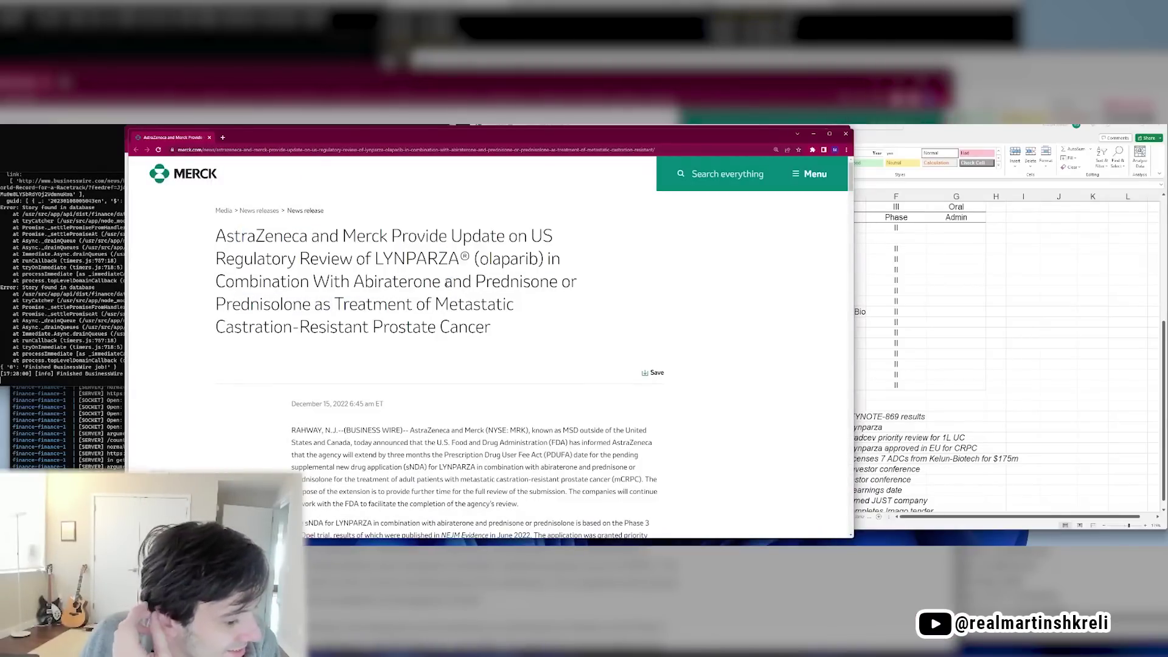
pyautogui.moveTo(365, 236); pyautogui.dragTo(520, 237)
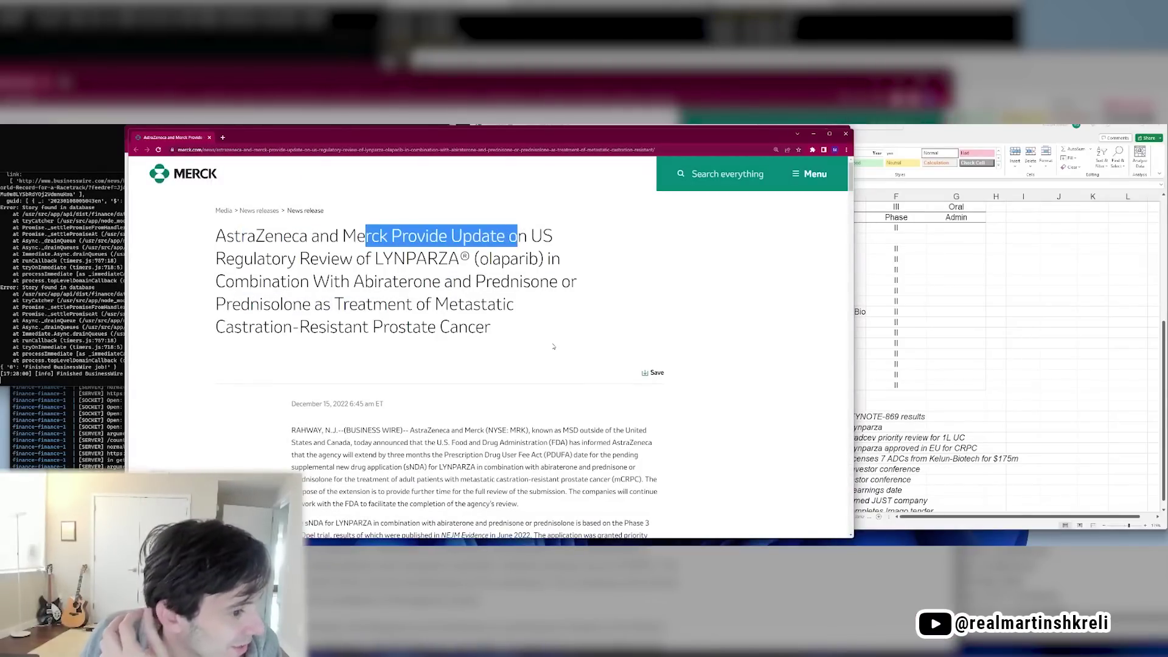
pyautogui.scroll(-2, 560, 341)
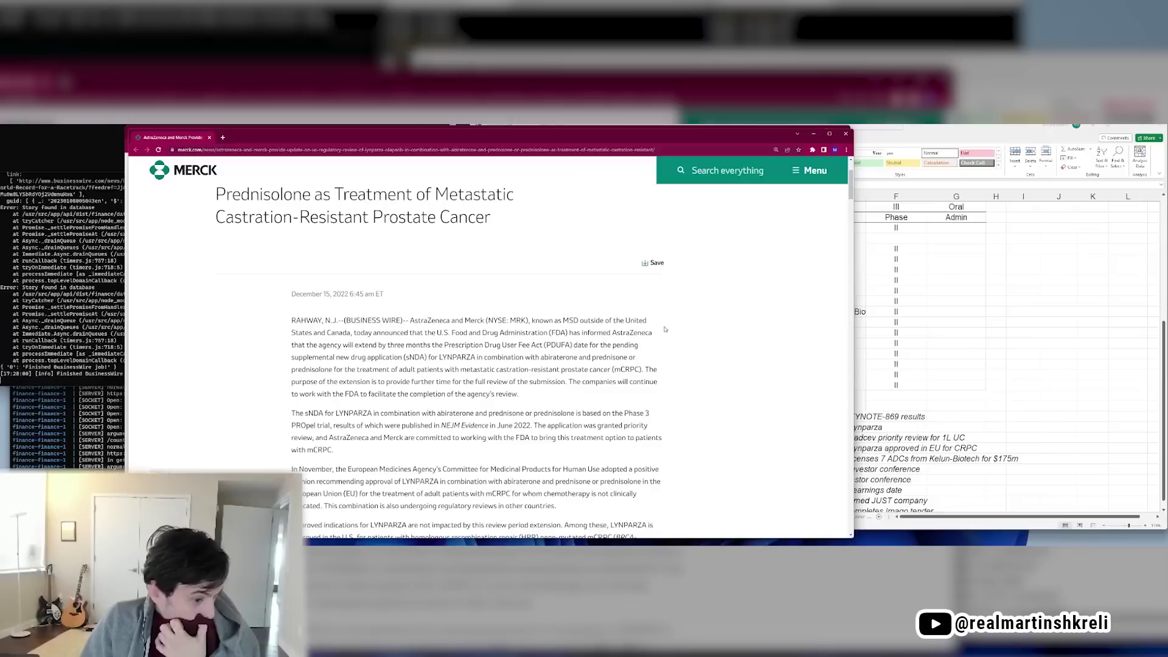
pyautogui.click(974, 439)
pyautogui.write('CR')
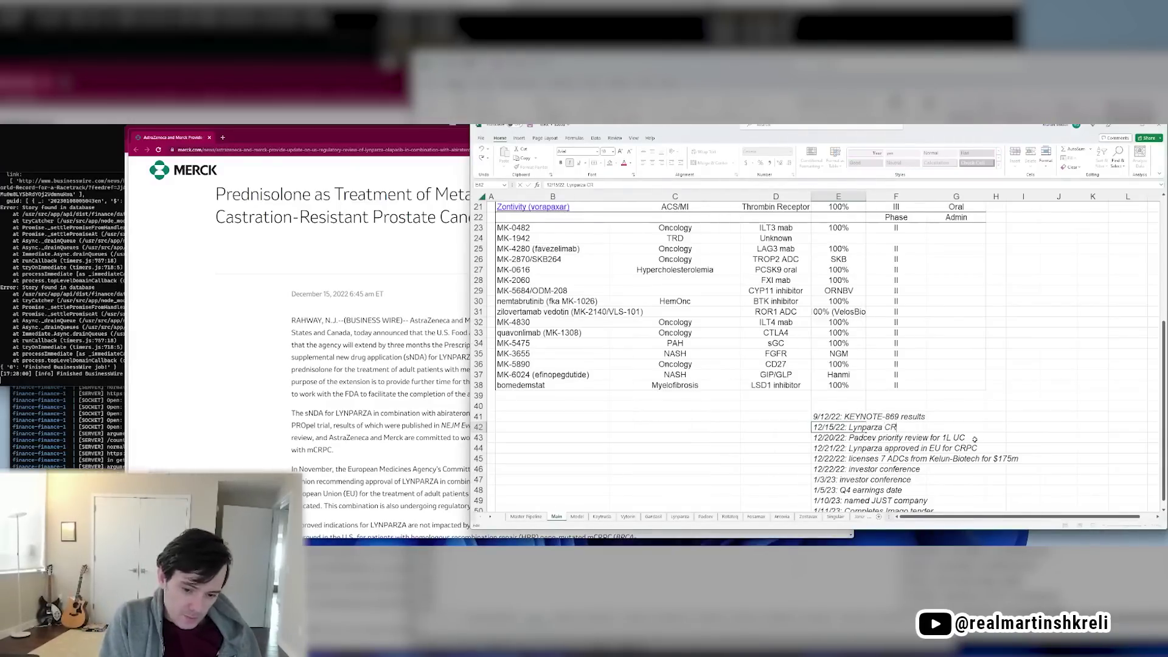
pyautogui.write('PC PDUFA extended')
pyautogui.press('Return')
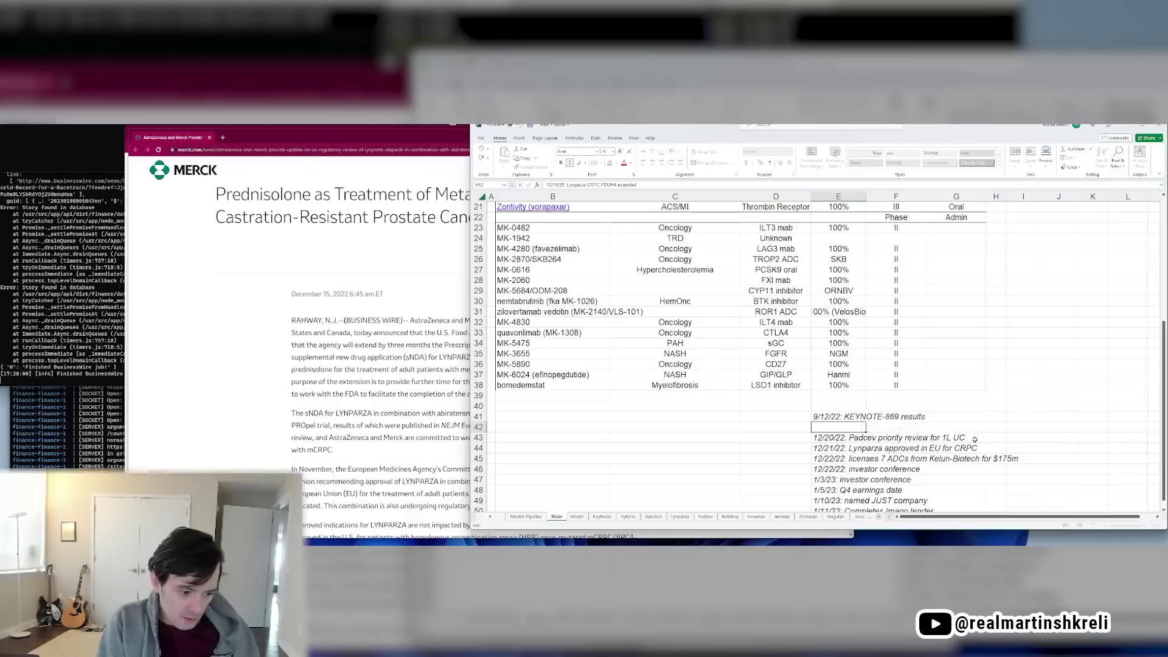
# Insert a row above the 12/15/22 Lynparza event and enter "12/13/22: V940 results"
pyautogui.click(956, 396)
pyautogui.click(838, 427)
pyautogui.hotkey('shift', 'space')
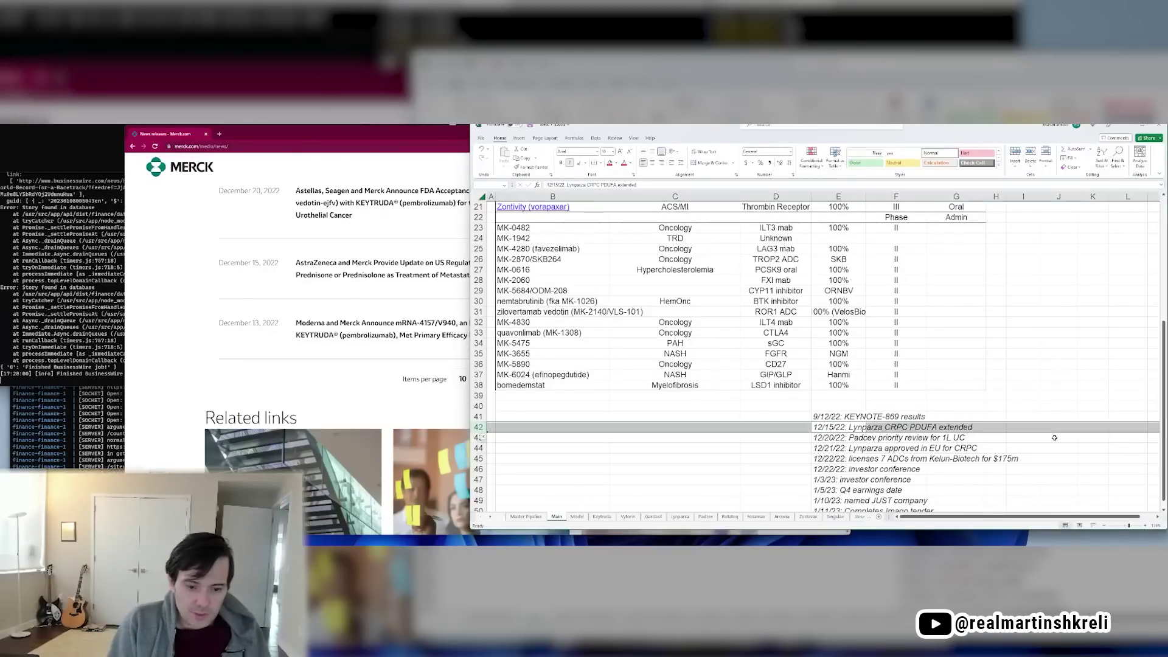
pyautogui.hotkey('ctrl', 'shift', '+')
pyautogui.write('12/13/2')
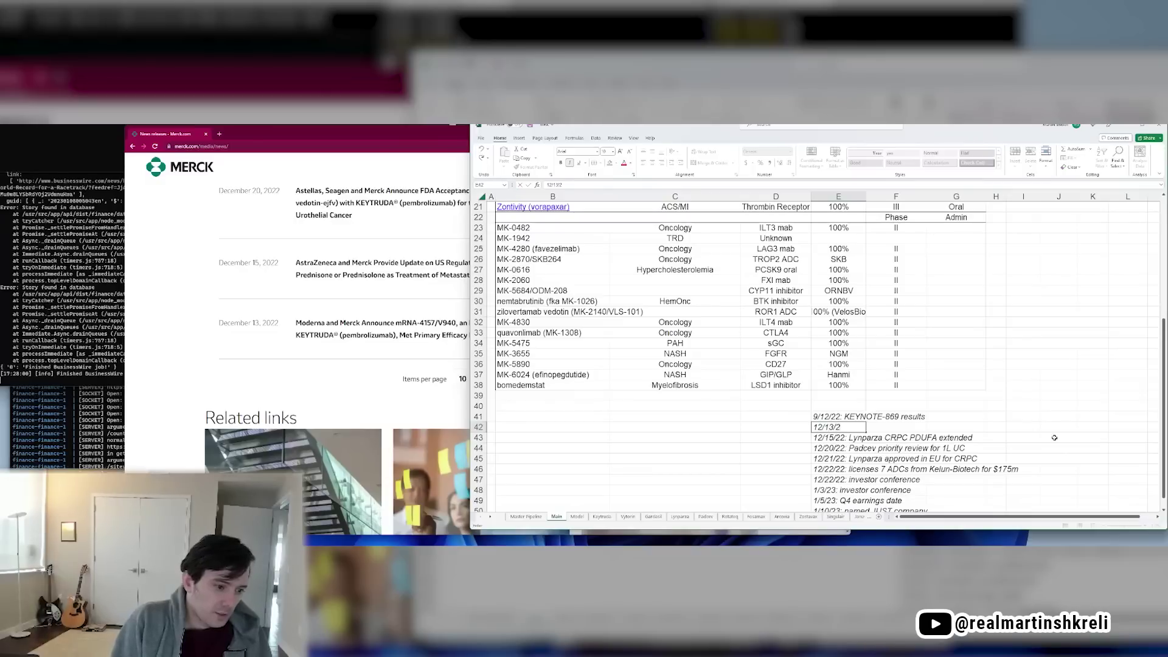
pyautogui.write('2: V93')
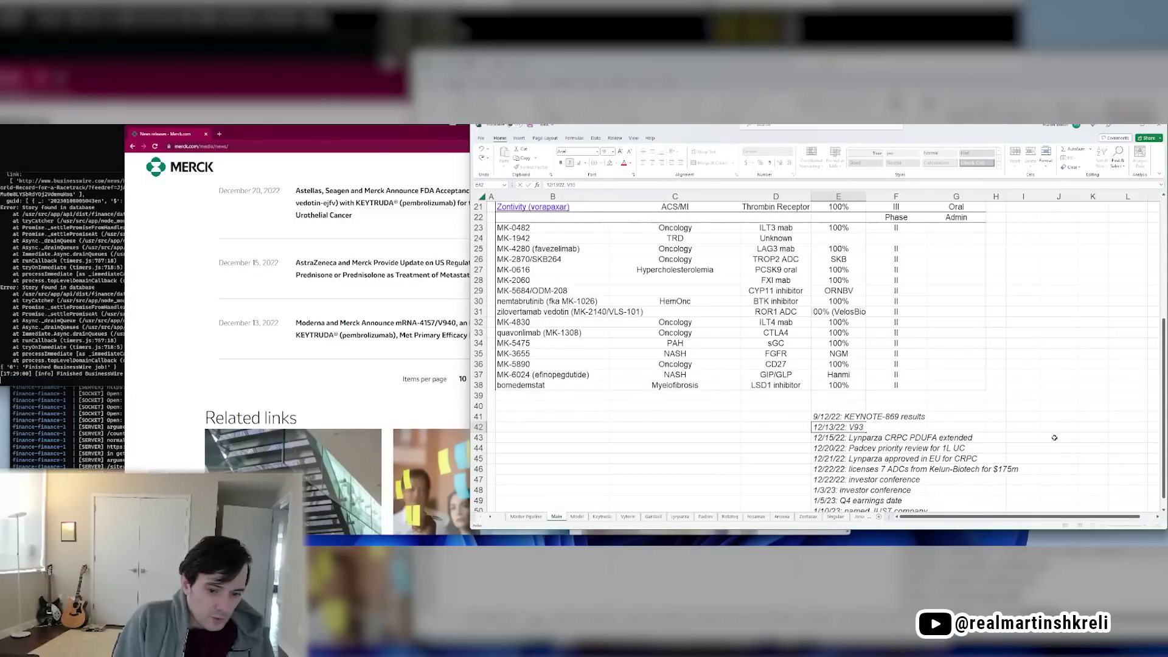
pyautogui.press('BackSpace')
pyautogui.write('40 results')
pyautogui.press('Return')
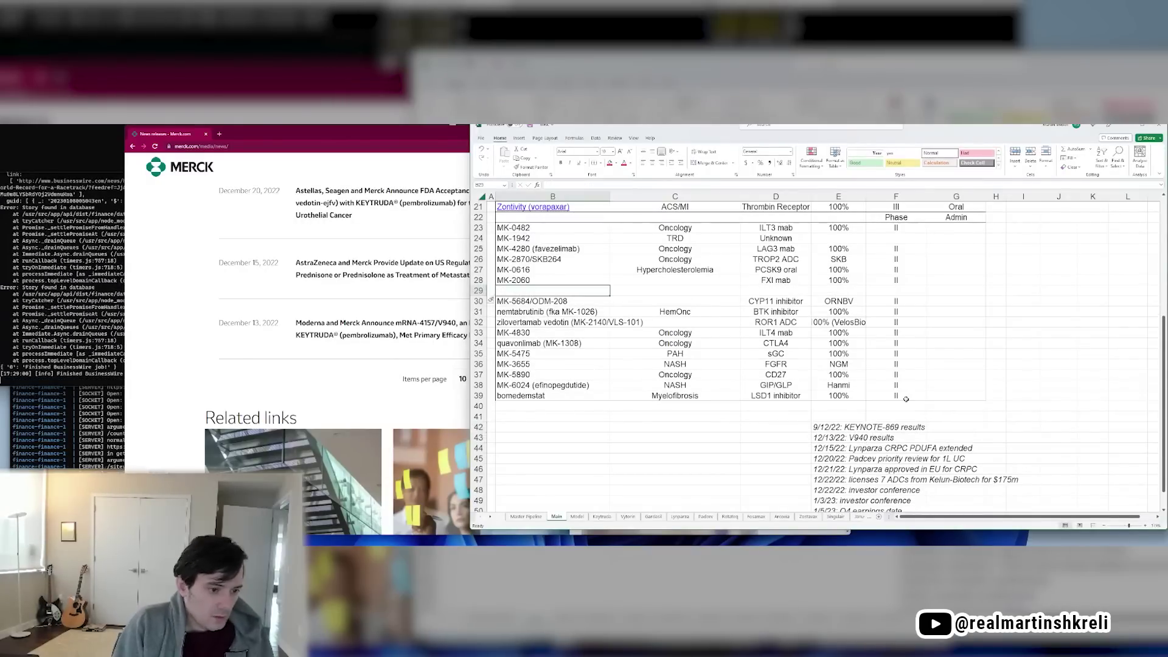
# Add mRNA-4157/V940 as a pipeline entry in the blank row below MK-2060
pyautogui.write('mRNA-4157/')
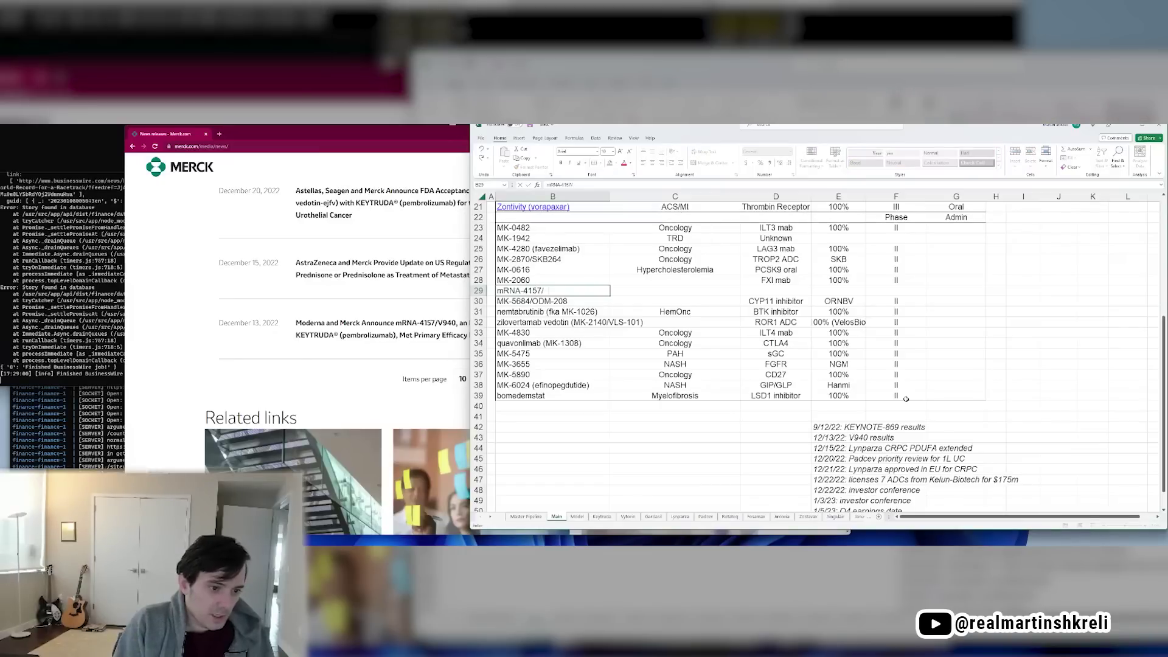
pyautogui.write('V940')
pyautogui.press('Tab')
# Open Merck and Moderna's December 13 mRNA-4157/V940 release beside the workbook and read the KEYNOTE-942 summary
pyautogui.hotkey('alt', 'Tab')
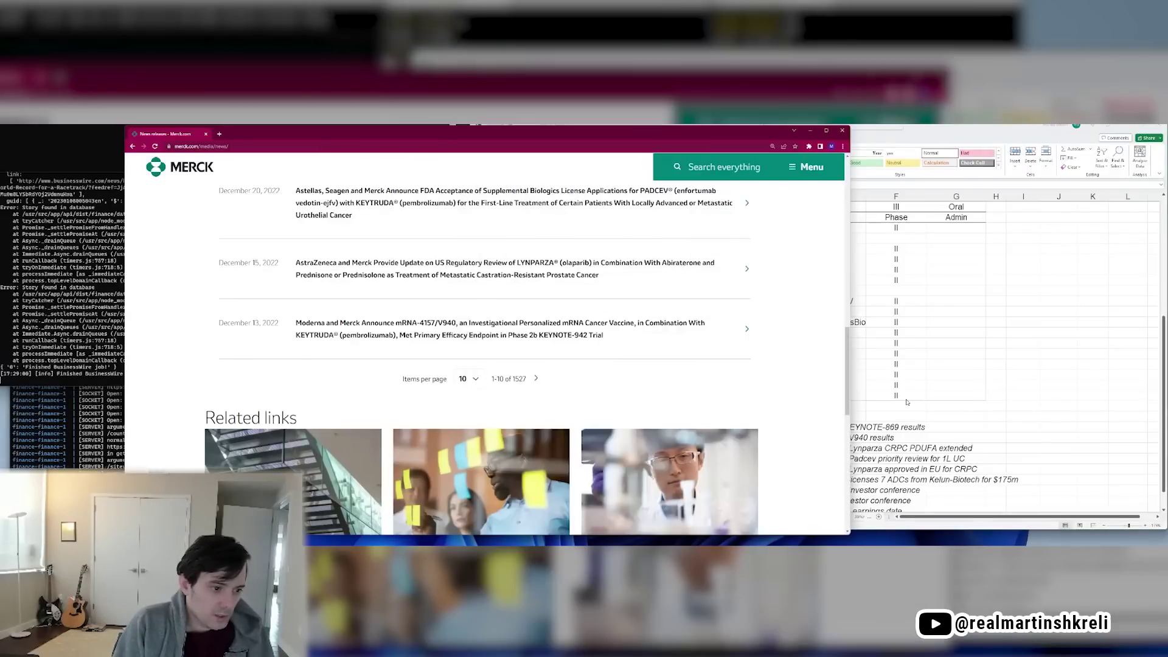
pyautogui.hotkey('alt', 'Tab')
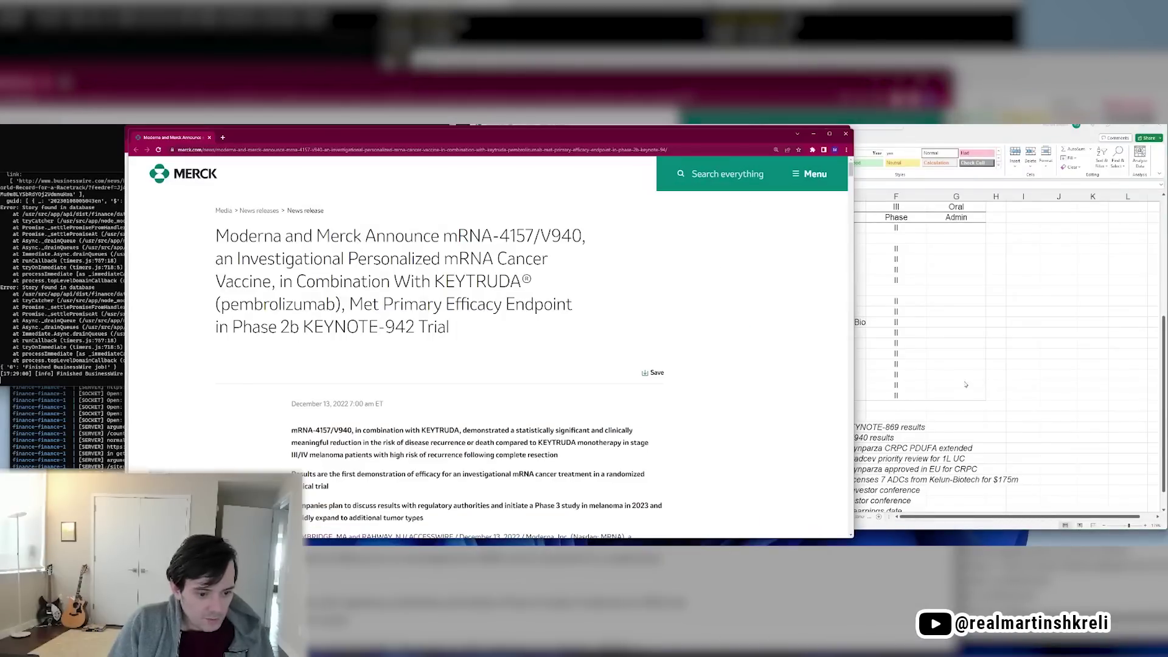
pyautogui.moveTo(729, 135); pyautogui.dragTo(605, 144)
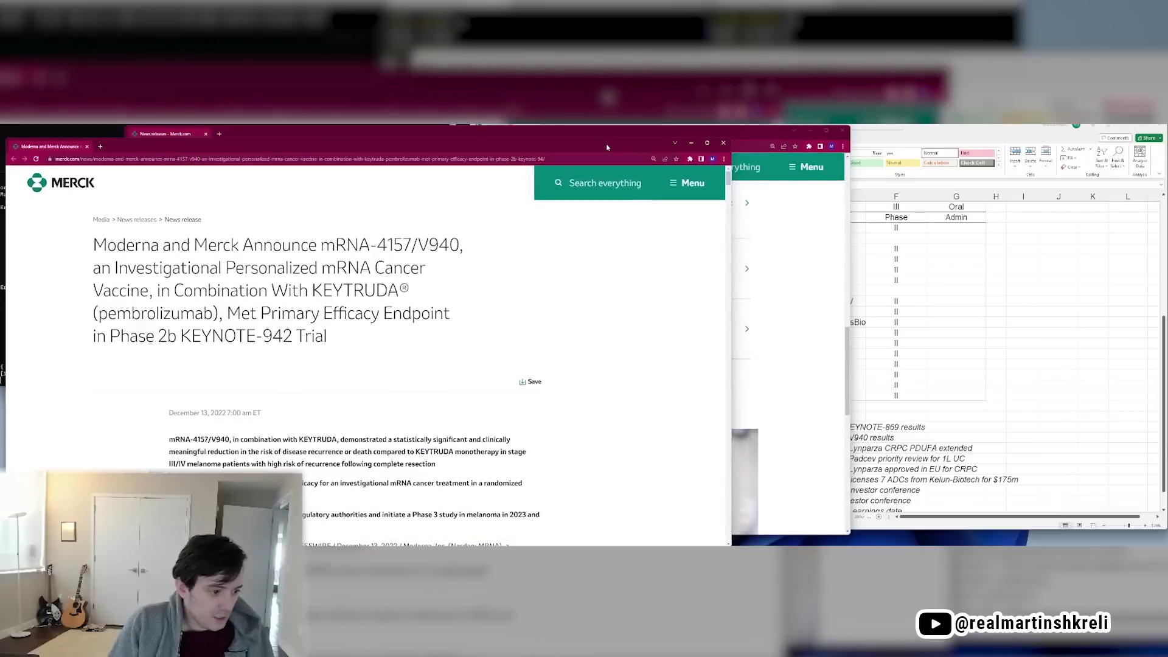
pyautogui.hotkey('alt', 'Tab')
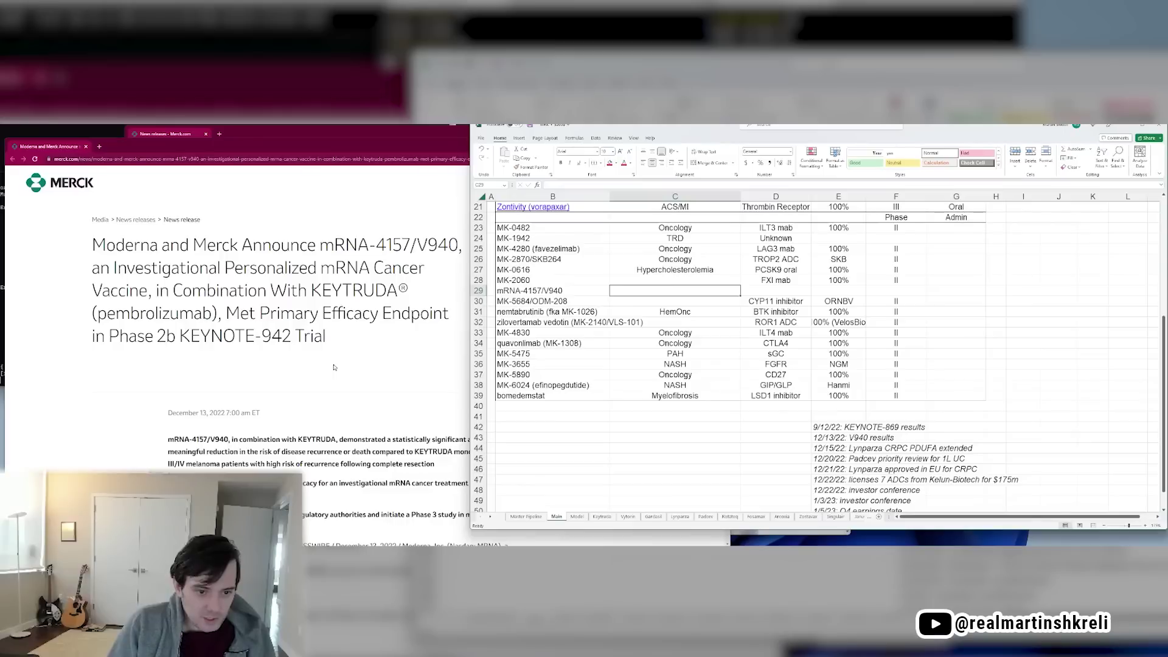
pyautogui.click(277, 374)
pyautogui.scroll(-3, 340, 365)
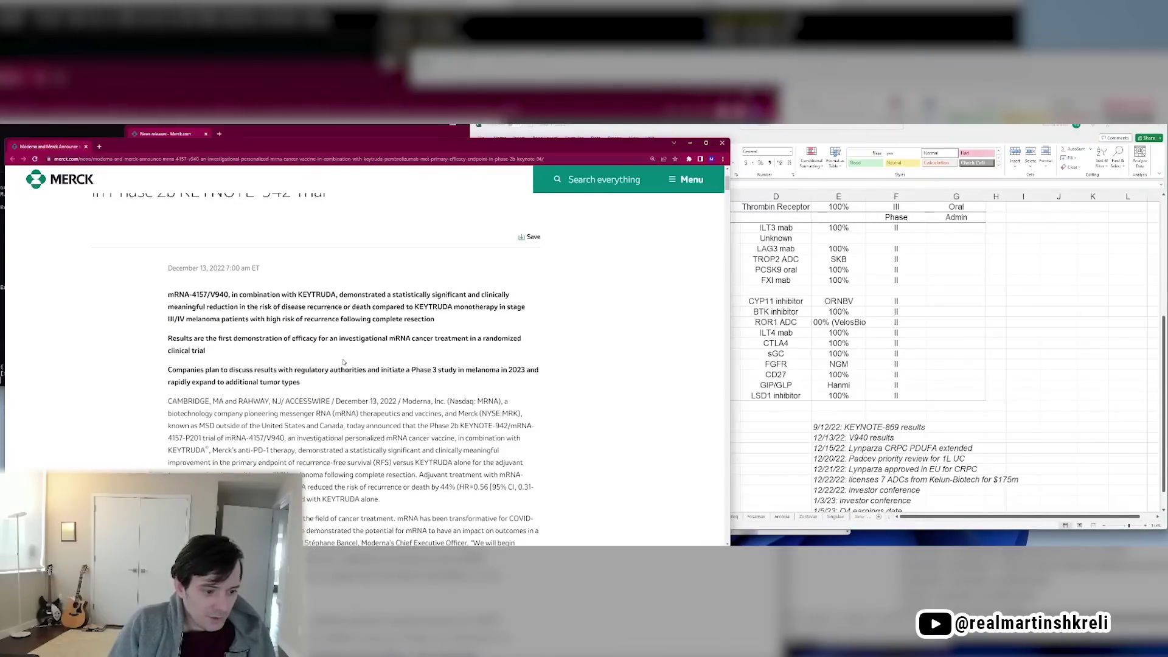
# Switch to the Moderna workbook, set the share price on the Main sheet to 184.94, and save it
pyautogui.hotkey('alt', 'Tab')
pyautogui.hotkey('alt', 'Tab')
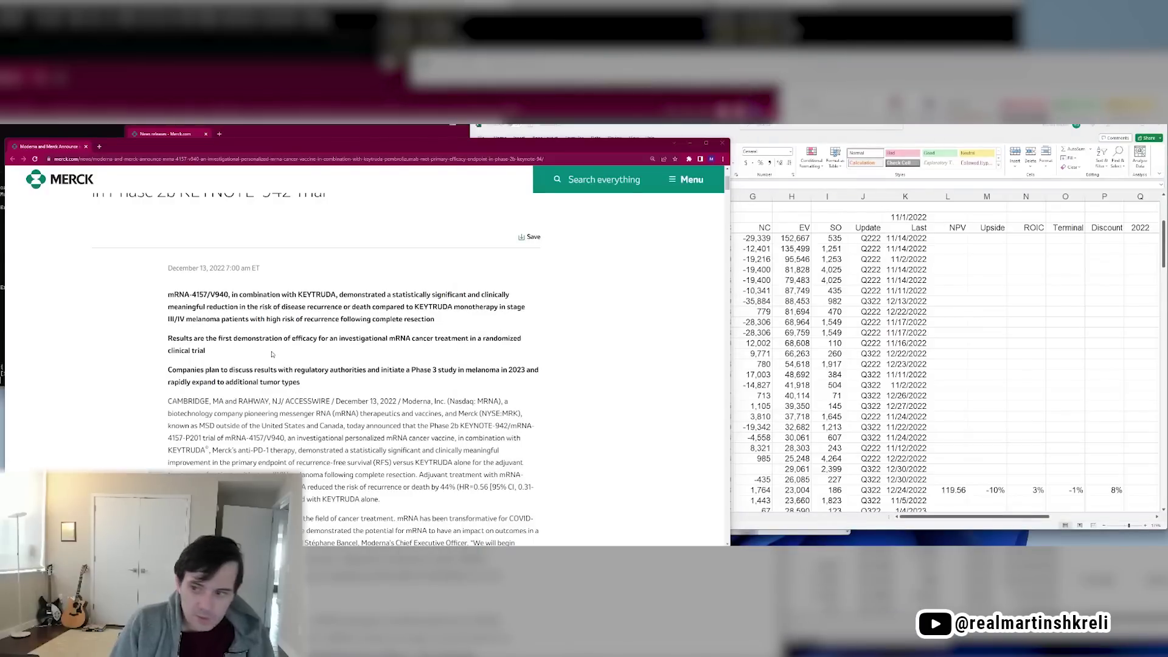
pyautogui.hotkey('alt', 'Tab')
pyautogui.write('184.94')
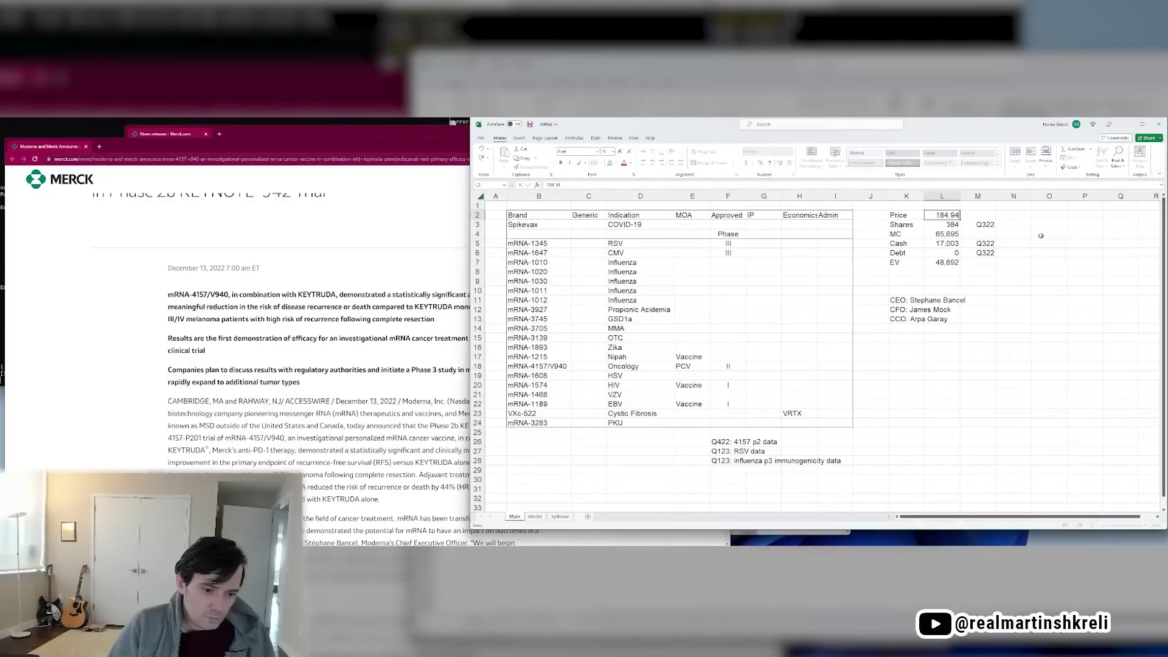
pyautogui.press('Right')
pyautogui.hotkey('ctrl', 'Left')
pyautogui.hotkey('ctrl', 'Left')
pyautogui.hotkey('ctrl', 'Left')
pyautogui.hotkey('ctrl', 'Left')
pyautogui.hotkey('ctrl', 'Left')
pyautogui.hotkey('ctrl', 'Down')
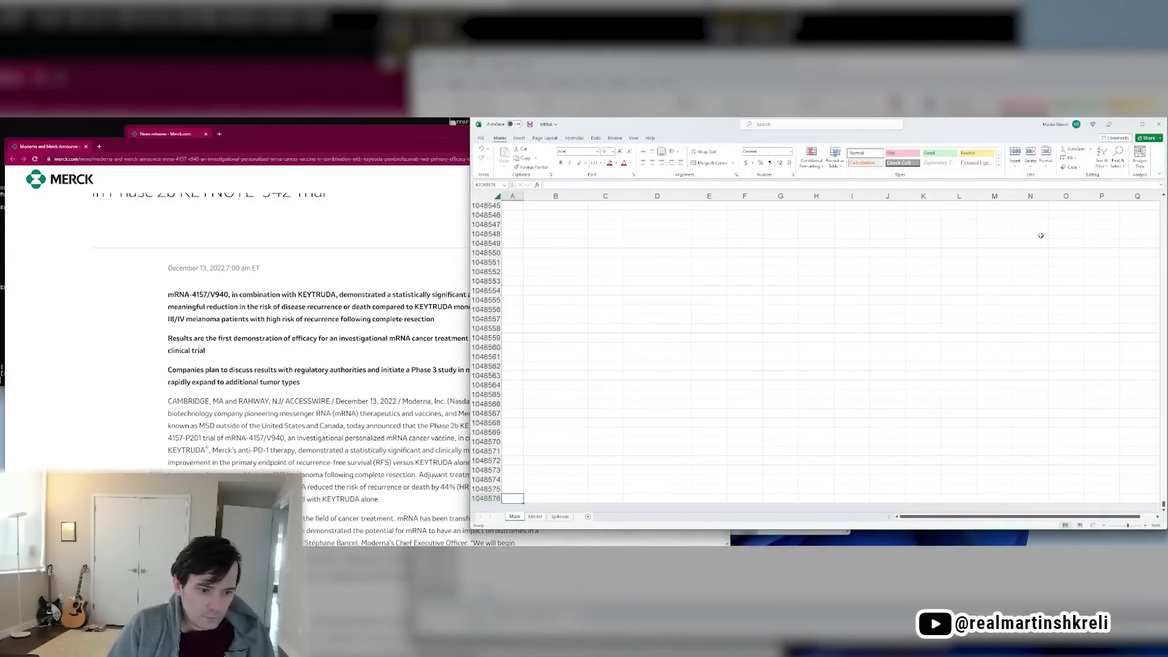
pyautogui.hotkey('ctrl', 'Up')
pyautogui.hotkey('ctrl', 's')
# Locate the mRNA-4157/V940 row and start a 4157 sheet with its brand, Economics MRK and an MOA label
pyautogui.press('Down')
pyautogui.press('Down')
pyautogui.press('Right')
pyautogui.press('Right')
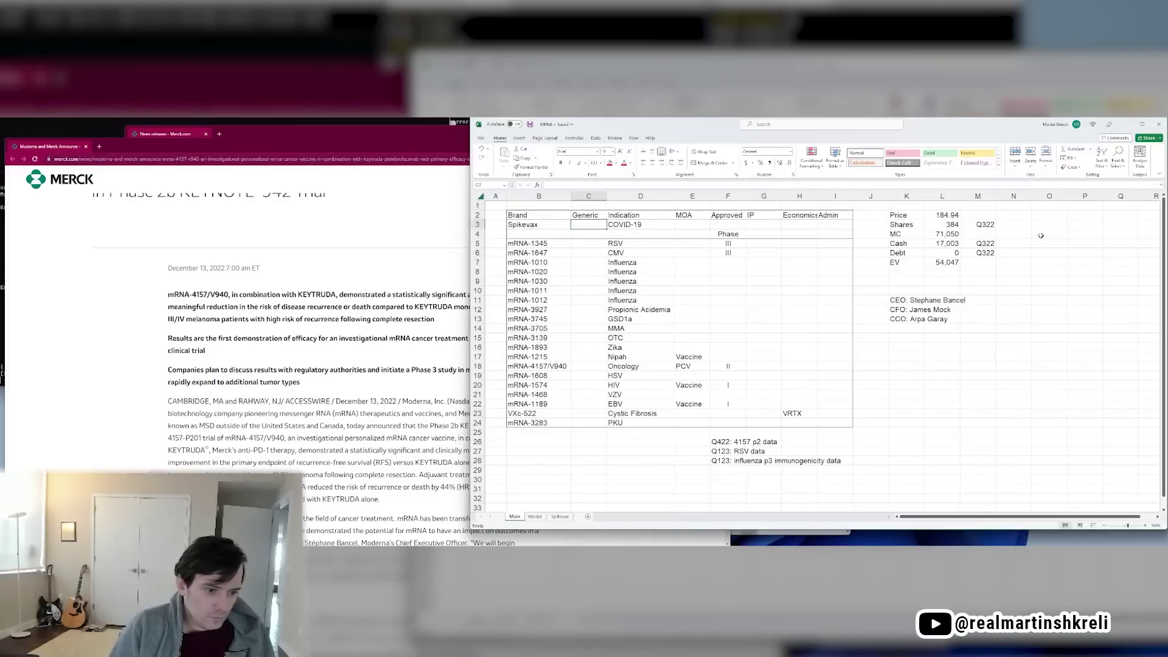
pyautogui.press('Left')
pyautogui.press('Down')
pyautogui.press('Down')
pyautogui.press('Down')
pyautogui.press('Down')
pyautogui.press('Down')
pyautogui.press('Down')
pyautogui.press('Down')
pyautogui.press('Down')
pyautogui.press('Down')
pyautogui.press('Down')
pyautogui.press('Down')
pyautogui.press('Down')
pyautogui.press('Down')
pyautogui.press('Down')
pyautogui.press('Down')
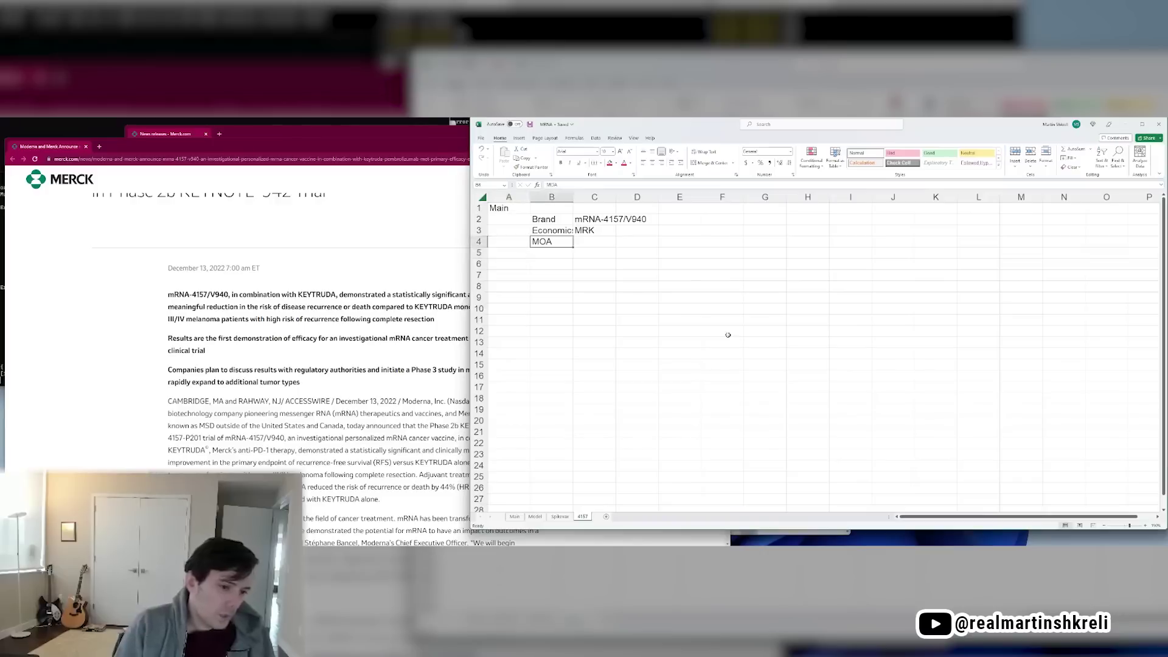
# Enter "personalized mRNA vaccine" as the MOA on the 4157 sheet
pyautogui.press('Tab')
pyautogui.write('personalized')
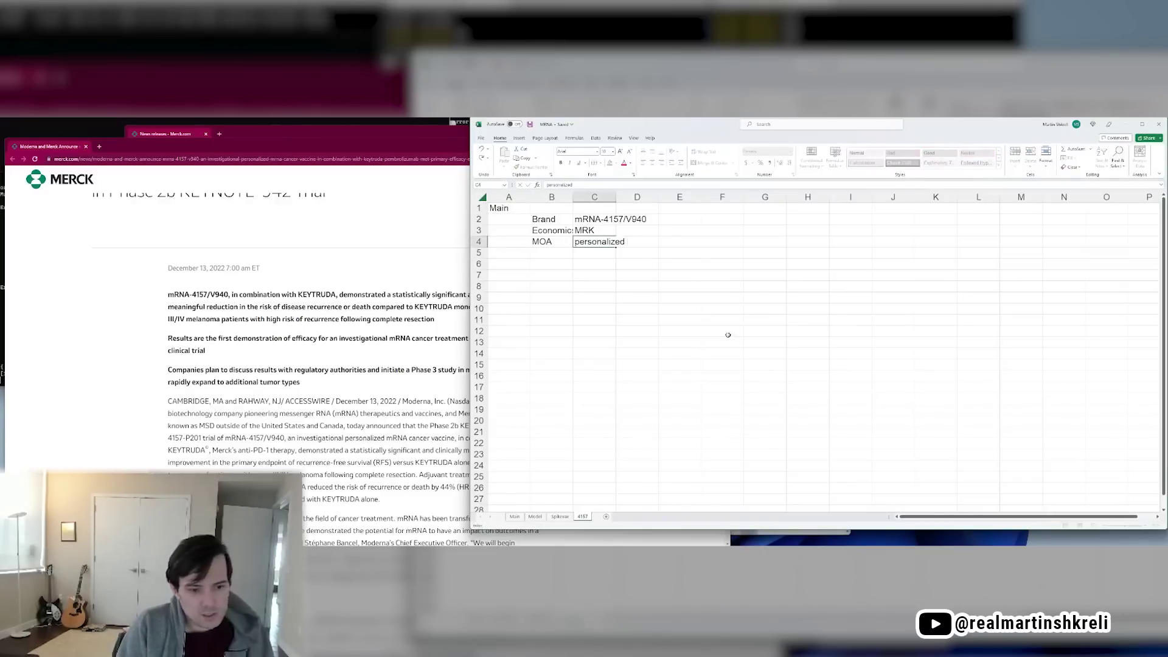
pyautogui.write(' mRNA vac')
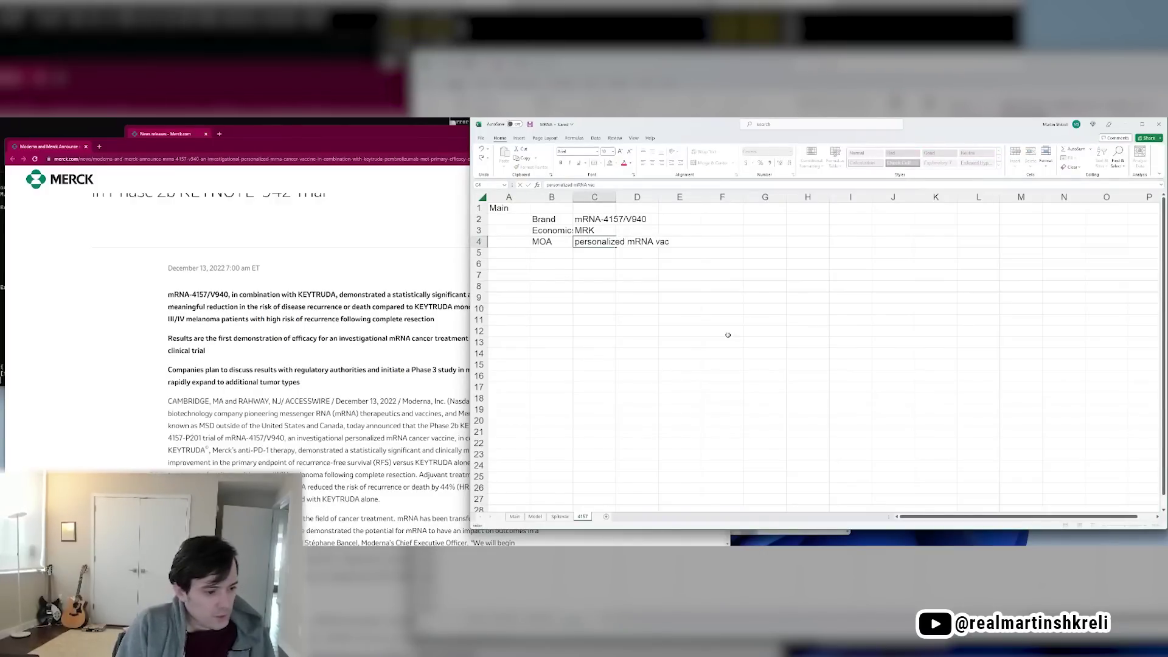
pyautogui.write('cine')
pyautogui.press('Return')
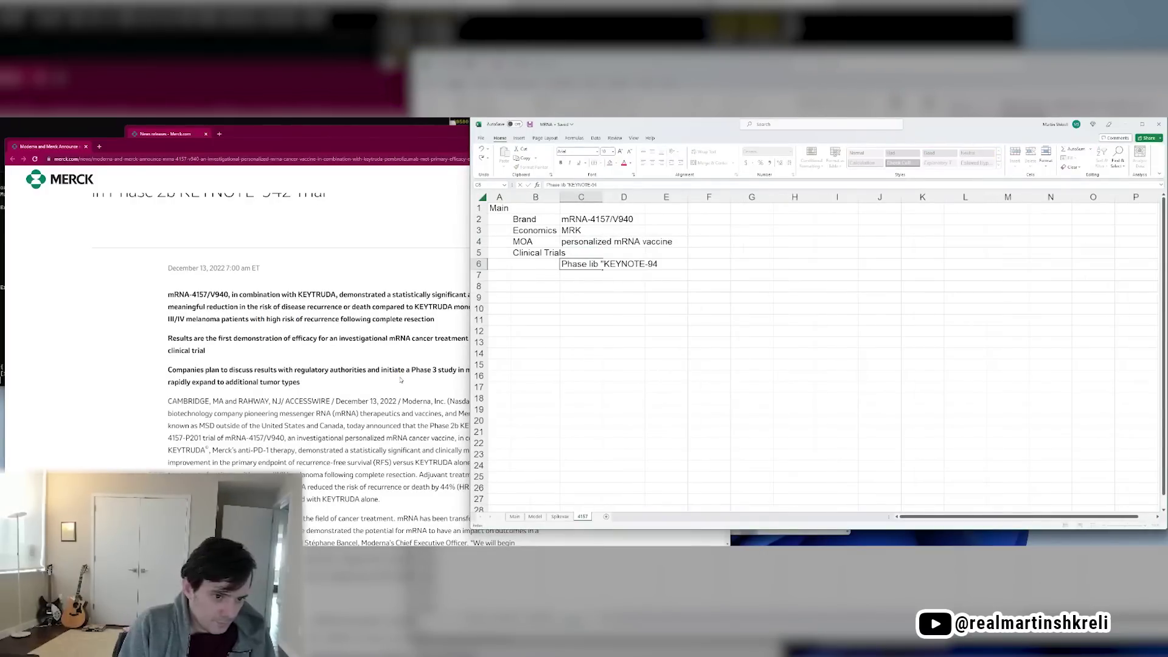
# Enter Phase IIb "KEYNOTE-942" as a bold, underlined trial heading under Clinical Trials and save the workbook
pyautogui.write('2"')
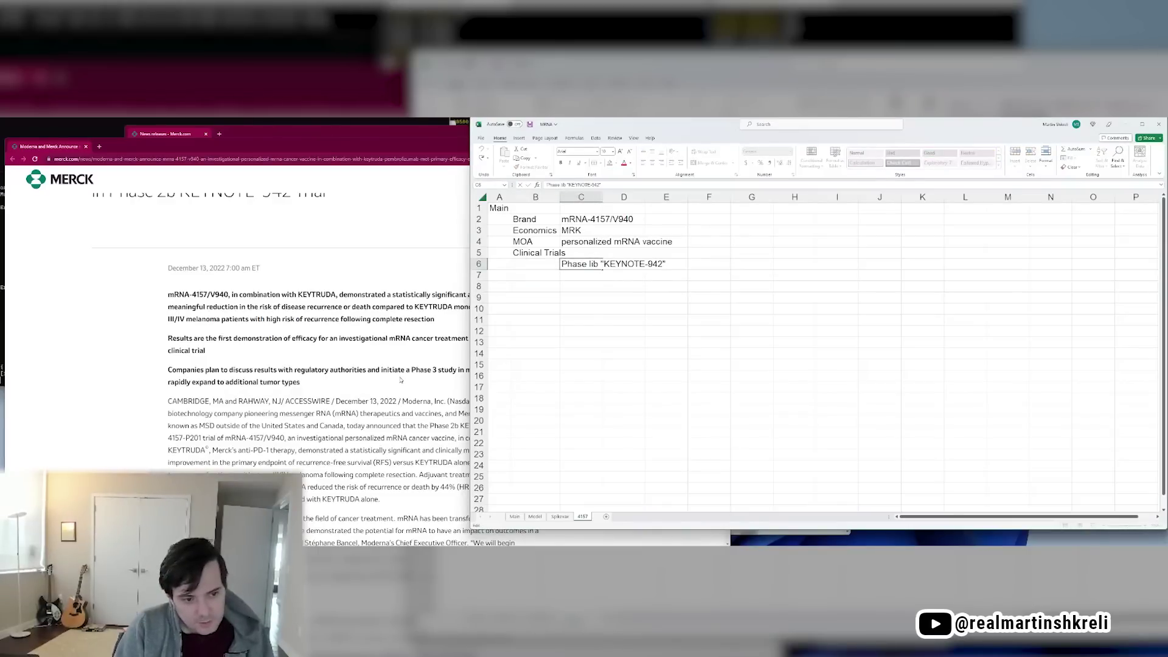
pyautogui.press('Return')
pyautogui.press('Up')
pyautogui.hotkey('ctrl', 'b')
pyautogui.hotkey('ctrl', 'u')
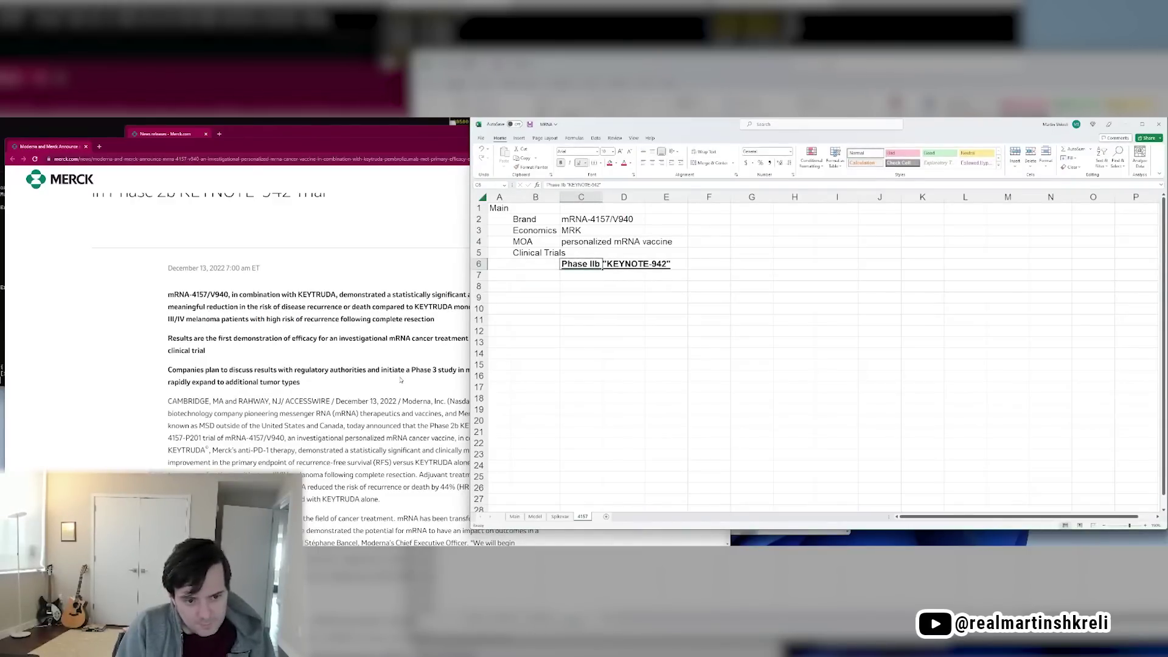
pyautogui.press('Down')
pyautogui.hotkey('ctrl', 's')
# Check the trial population in the Merck release and append "adjuvant melanoma" to the KEYNOTE-942 heading
pyautogui.click(407, 358)
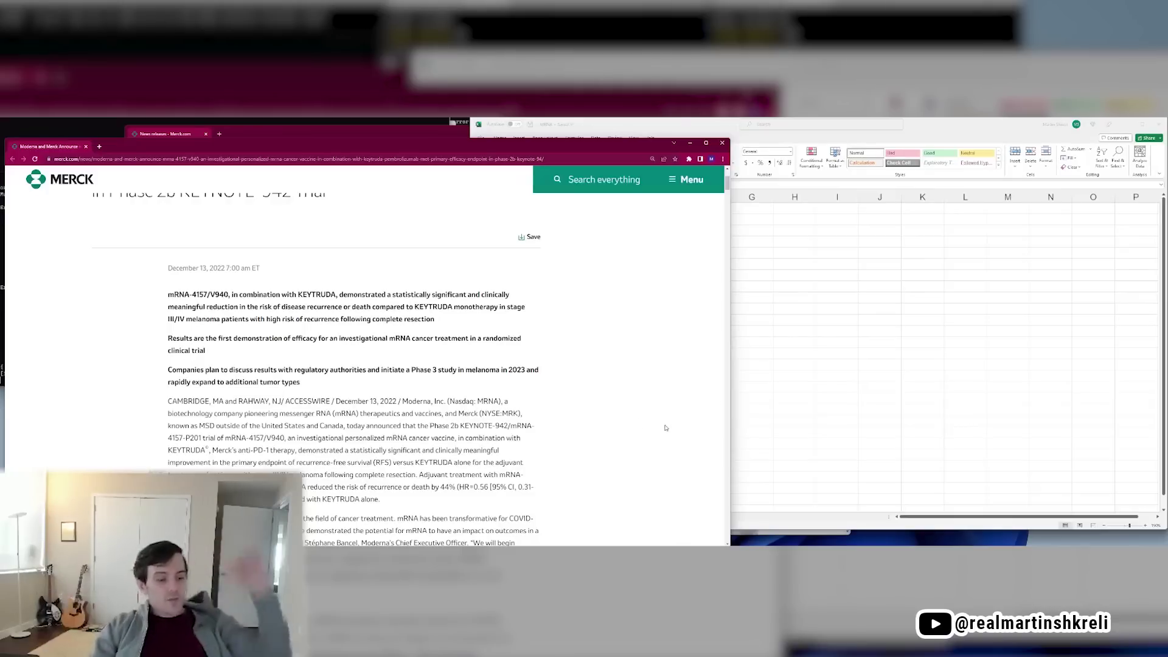
pyautogui.hotkey('alt', 'Tab')
pyautogui.press('Up')
pyautogui.press('F2')
pyautogui.write('adj')
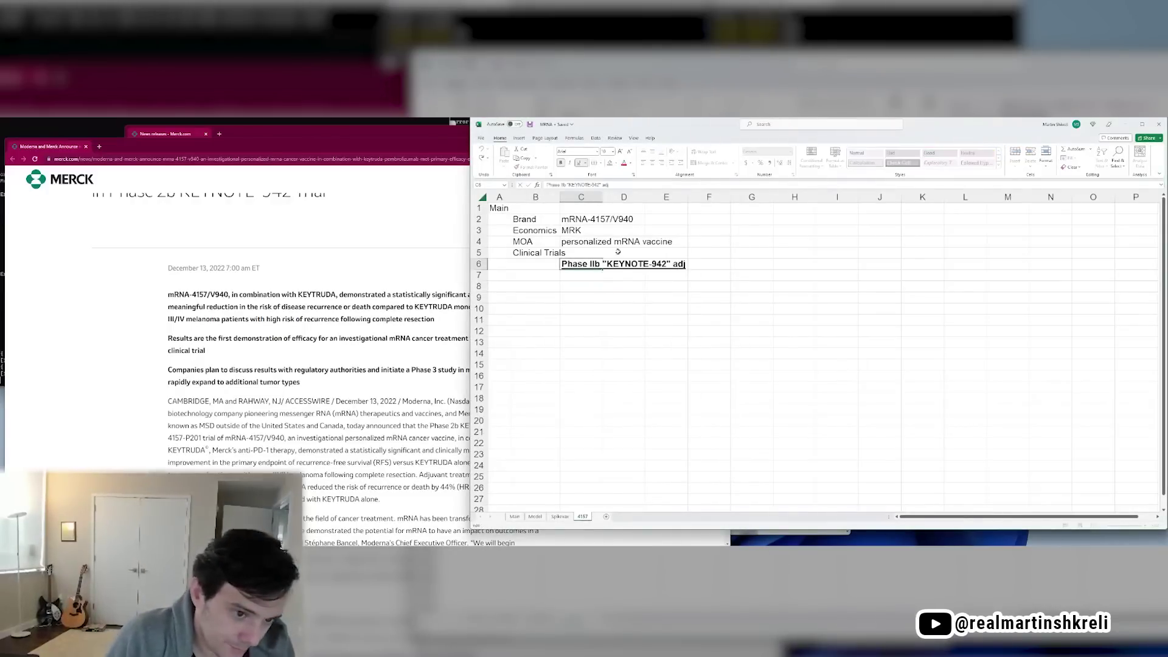
pyautogui.write('uvant melanoma')
pyautogui.press('Return')
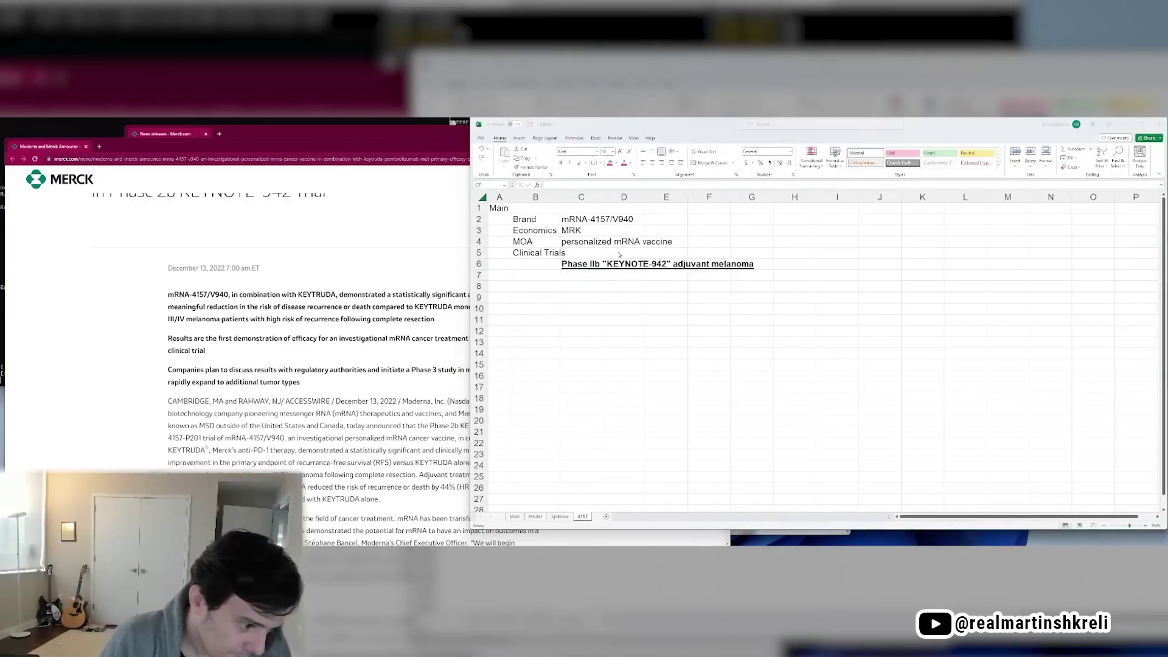
# Enter the trial result from the release below the heading as "RFS HR=0.56 p=0.0266 (one-sided!)"
pyautogui.hotkey('alt', 'Tab')
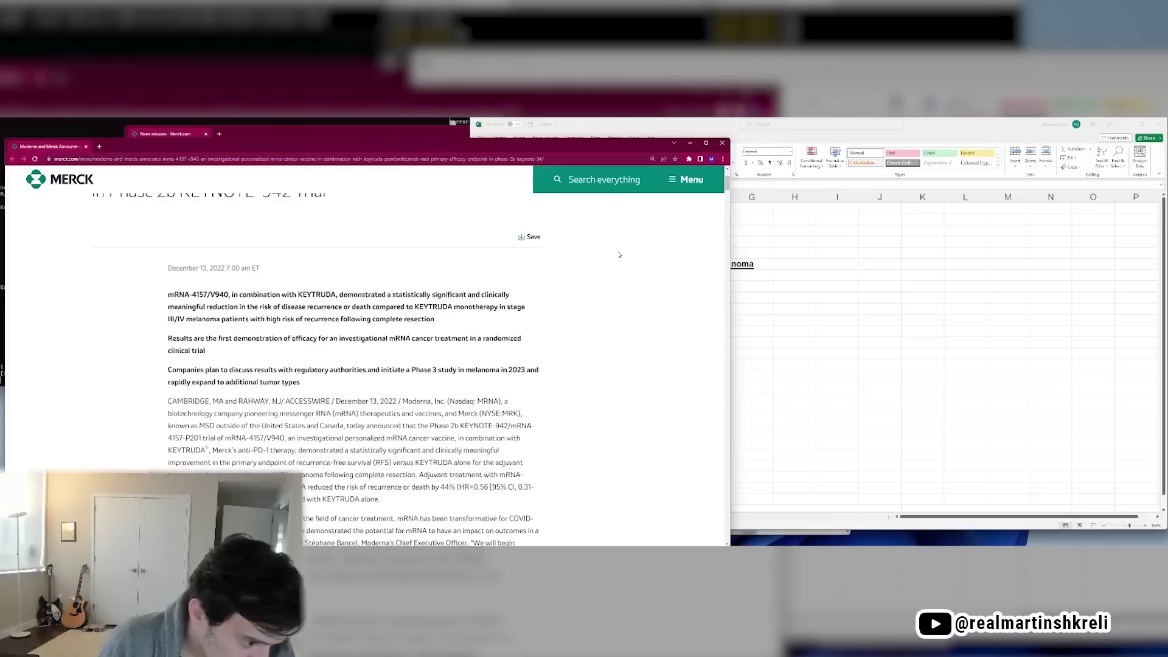
pyautogui.hotkey('alt', 'Tab')
pyautogui.write('HR=0.56')
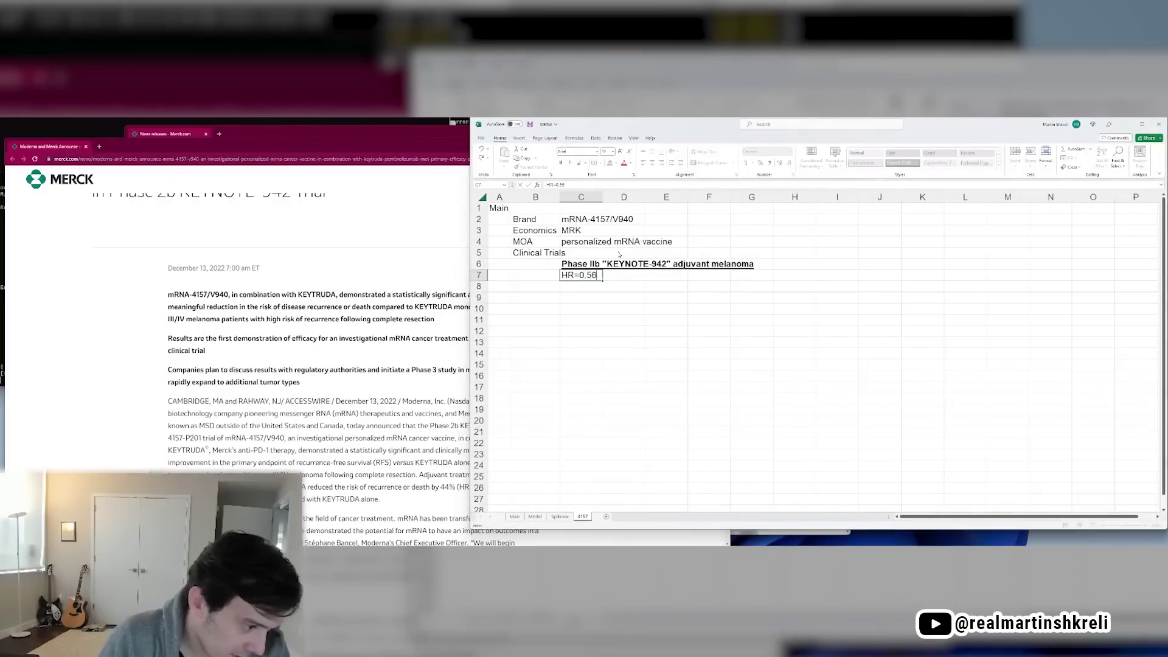
pyautogui.hotkey('alt', 'Tab')
pyautogui.hotkey('alt', 'Tab')
pyautogui.write('. o=')
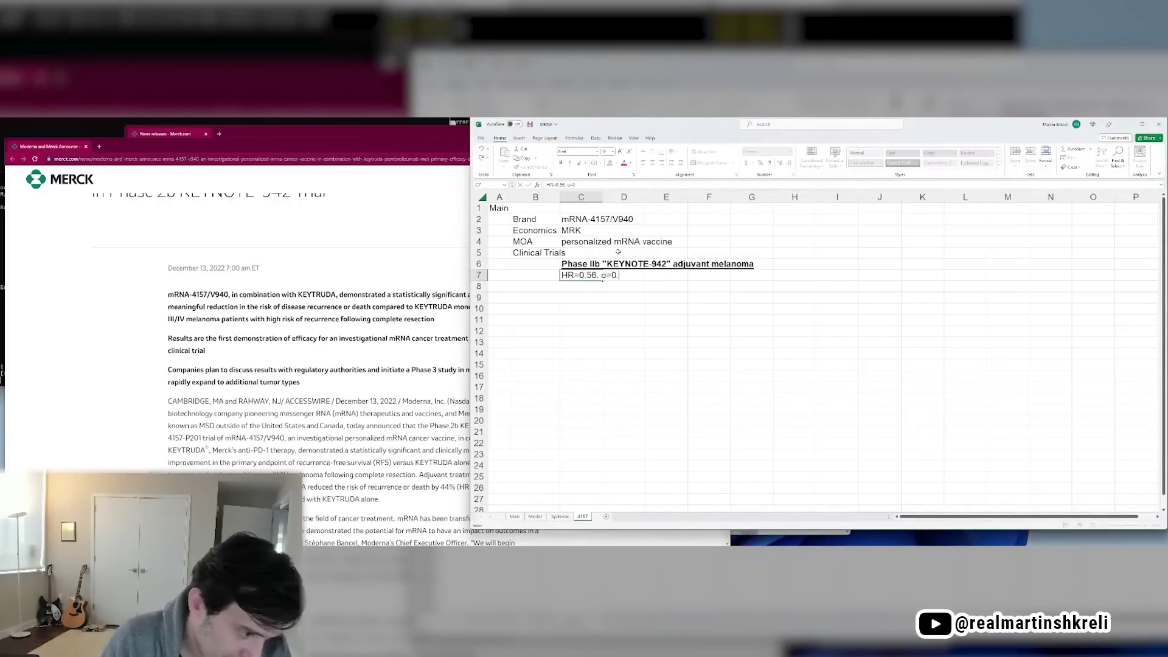
pyautogui.write('0.0266')
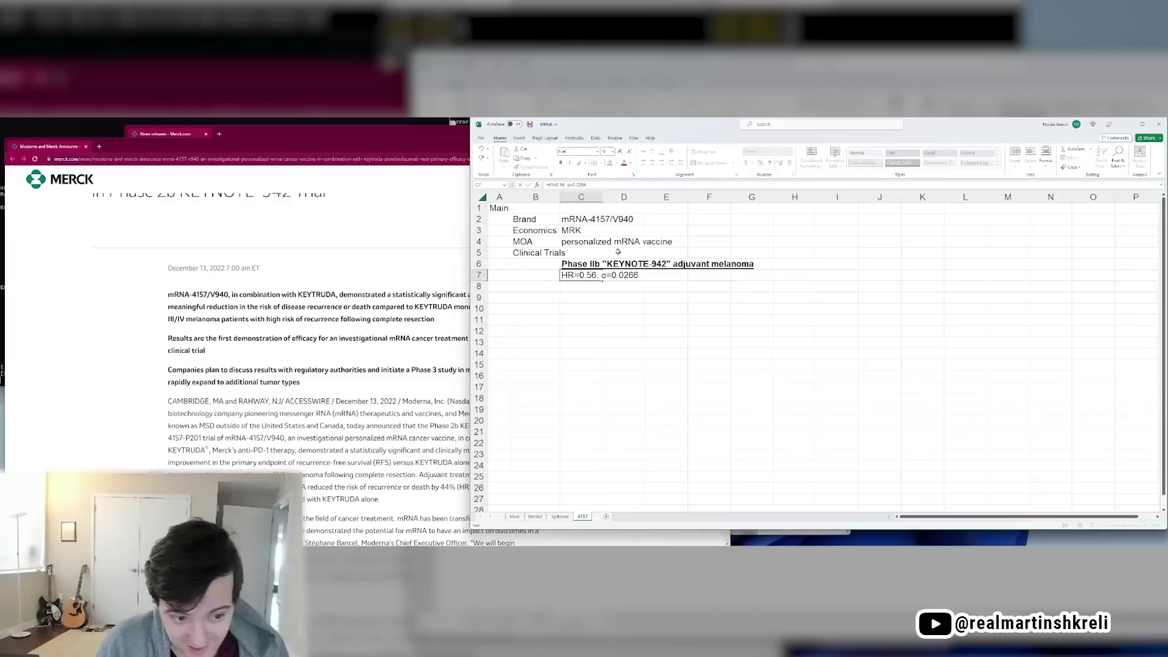
pyautogui.press('BackSpace')
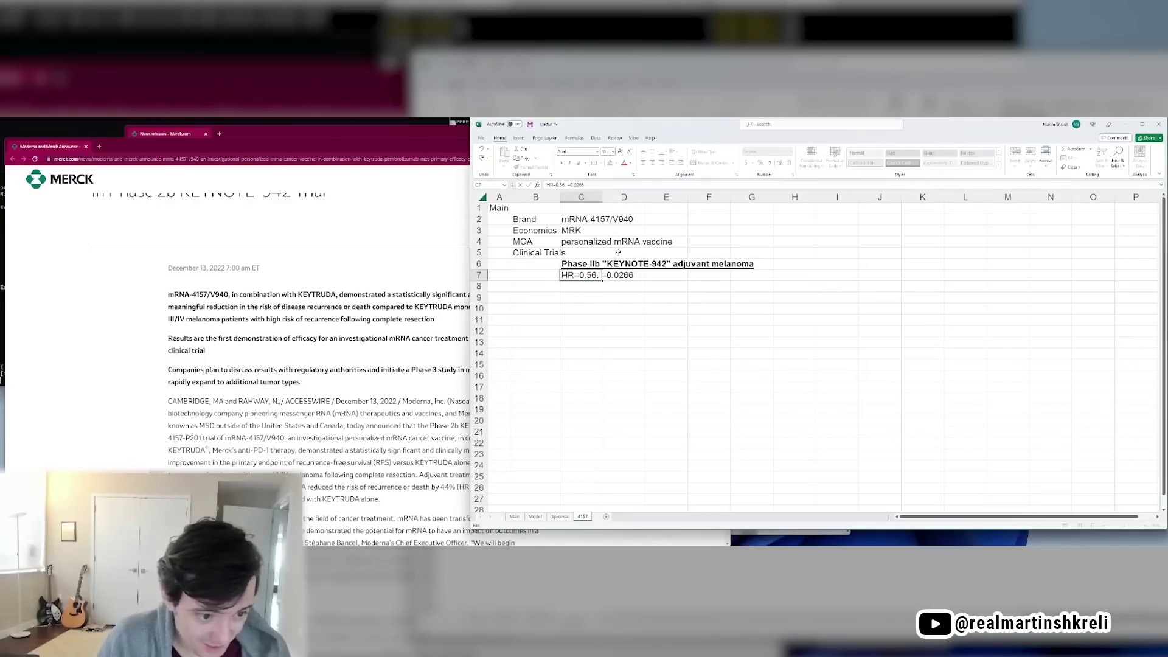
pyautogui.write('p=0.0266 (one-sided!)')
pyautogui.press('Home')
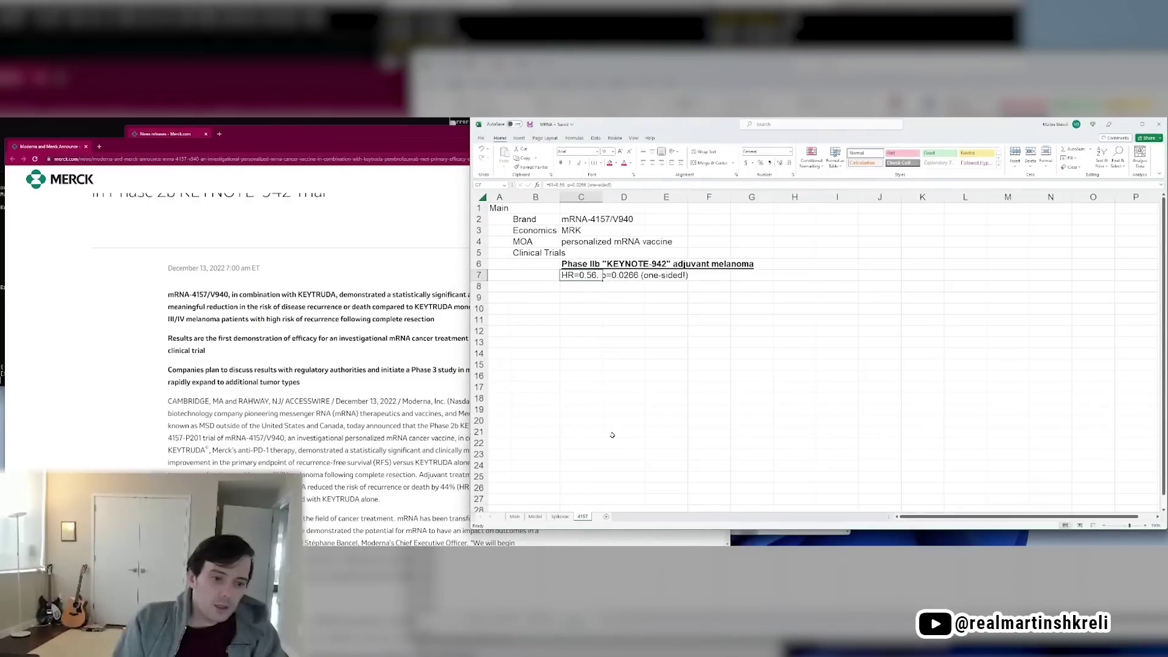
pyautogui.write('RFS')
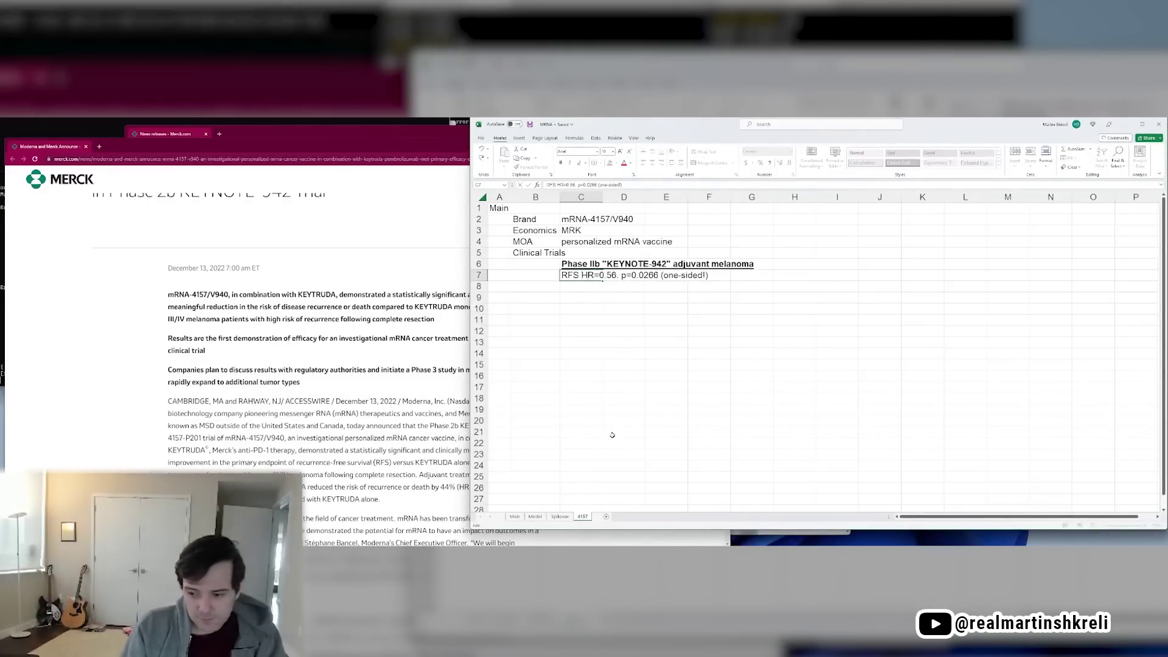
# Open clinicaltrials.gov in a separate browser window placed beside the Merck release
pyautogui.hotkey('alt', 'Tab')
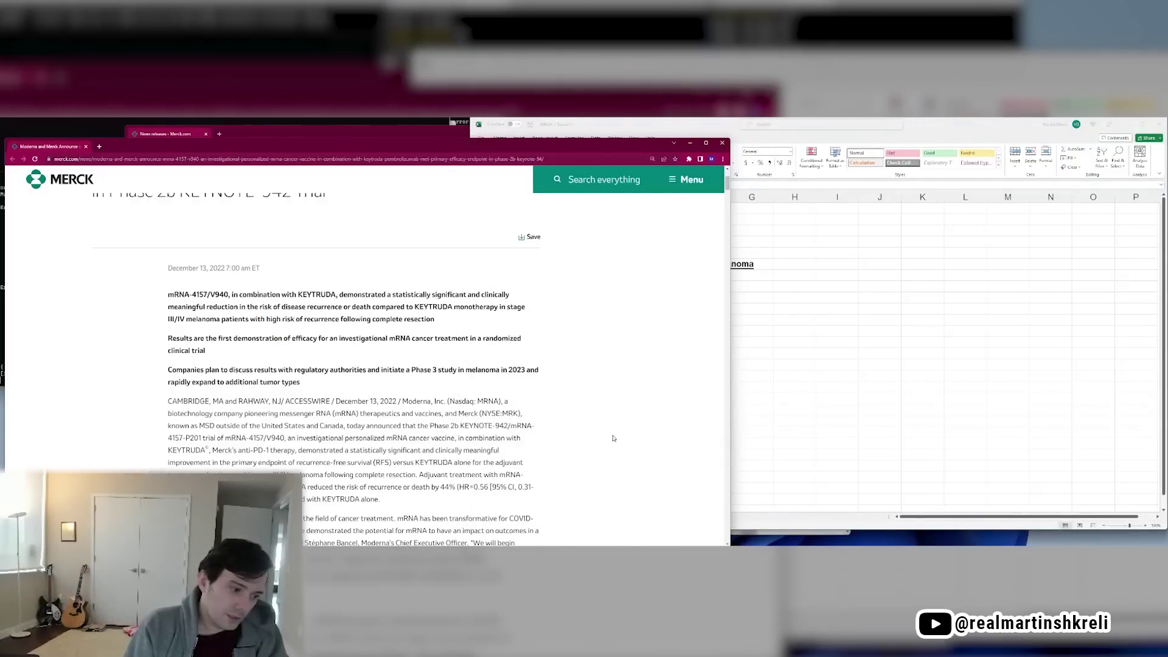
pyautogui.hotkey('ctrl', 'n')
pyautogui.write('clinicaltrials.gov')
pyautogui.press('Return')
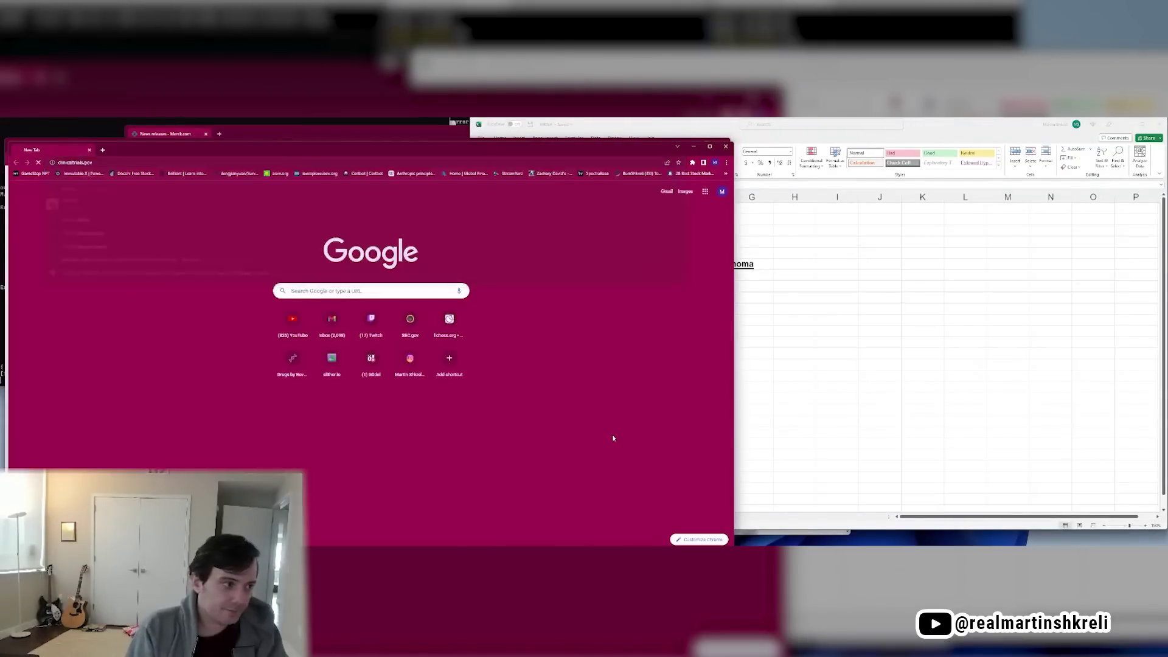
pyautogui.moveTo(347, 153); pyautogui.dragTo(930, 173)
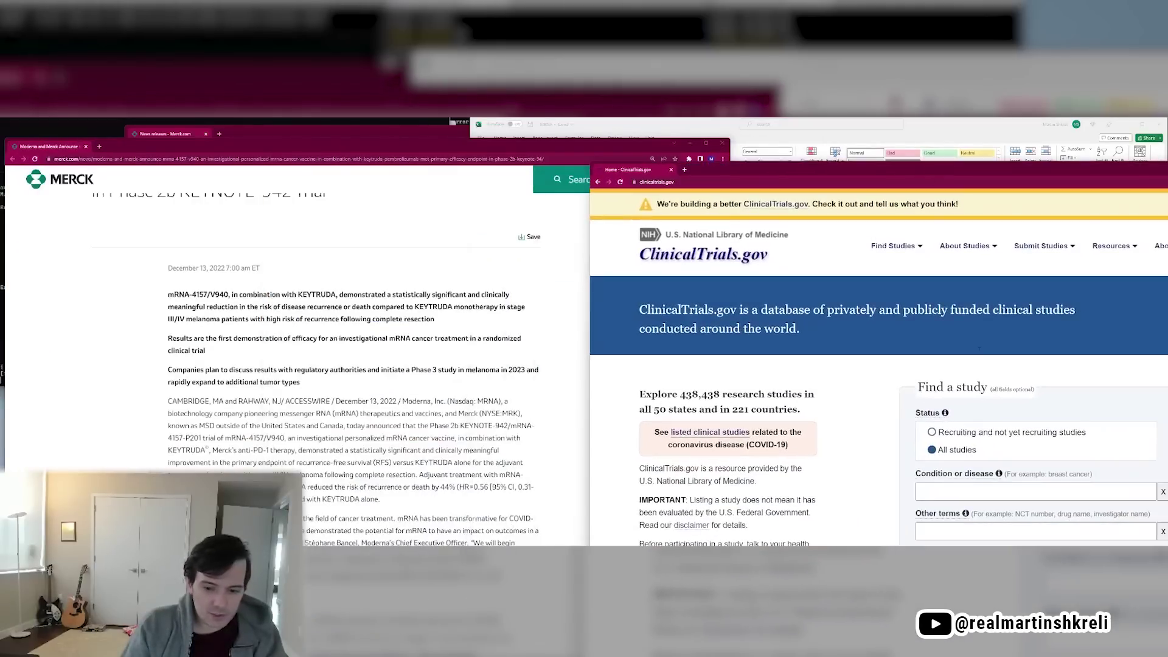
# Search ClinicalTrials.gov for keynote-942 under other terms
pyautogui.click(1010, 528)
pyautogui.scroll(-2, 1010, 528)
pyautogui.write('nct')
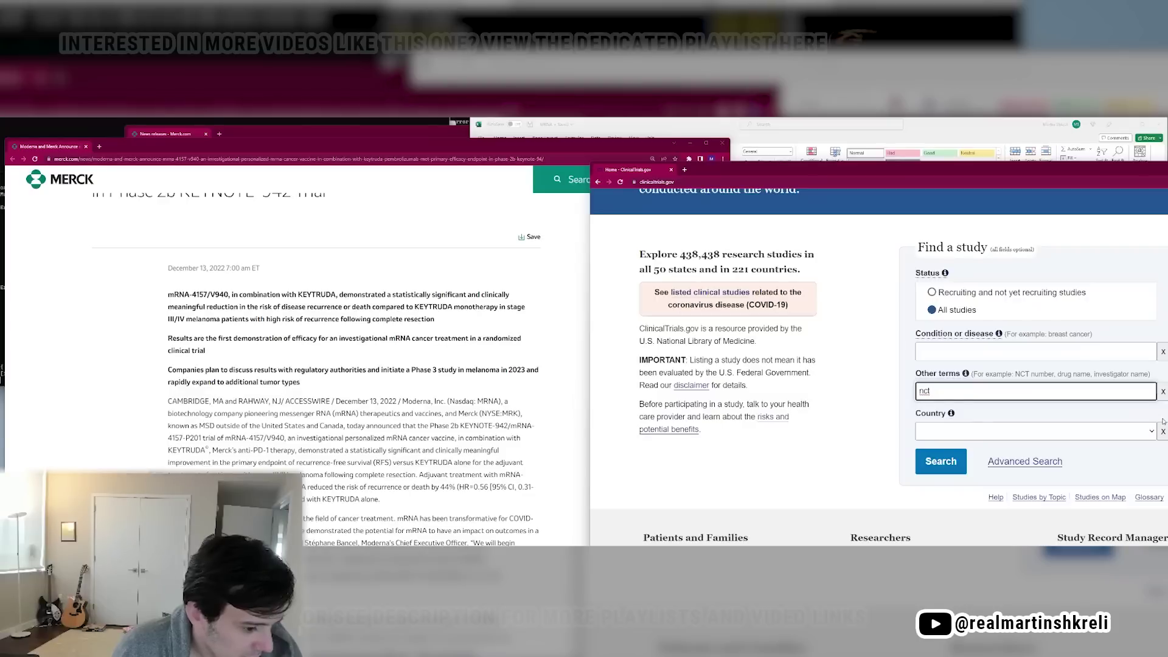
pyautogui.press('BackSpace')
pyautogui.press('BackSpace')
pyautogui.press('BackSpace')
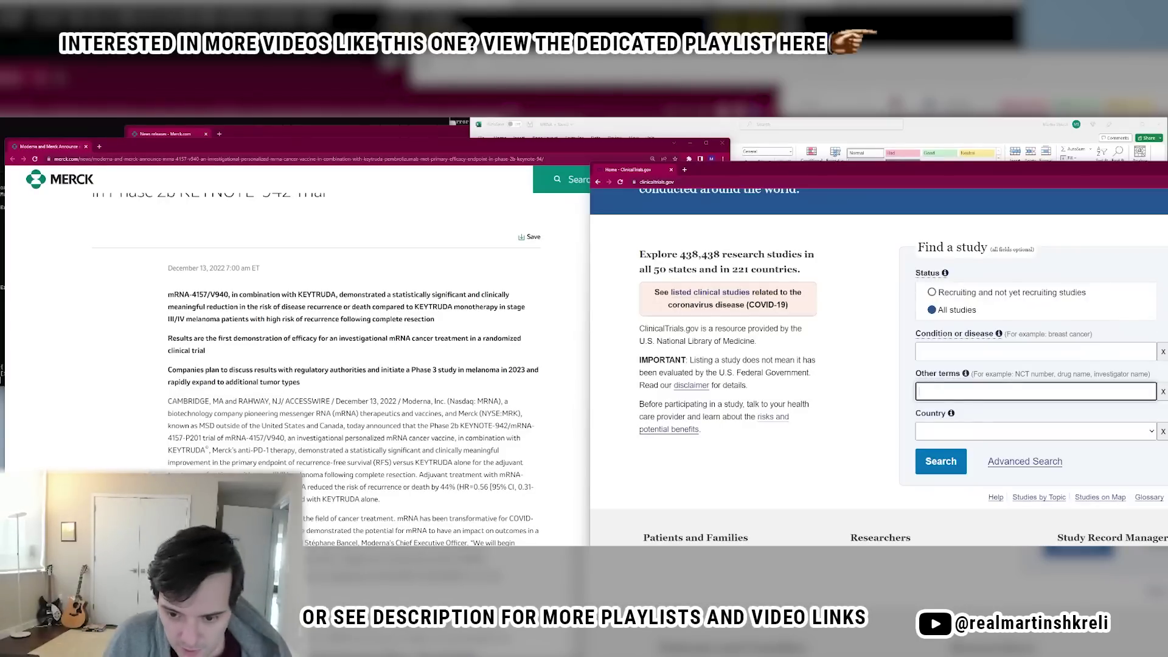
pyautogui.write('keynote-942')
pyautogui.press('Return')
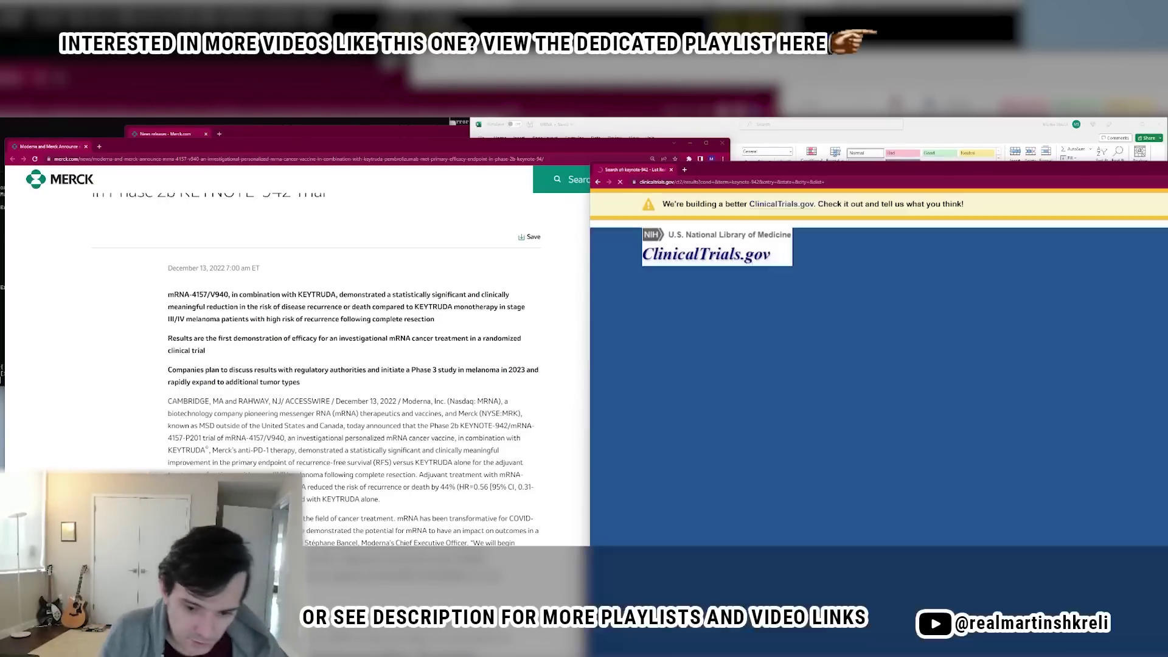
# Place the KEYNOTE-942 study record beside the workbook and append "- NCT03897881" to the trial heading
pyautogui.moveTo(811, 169); pyautogui.dragTo(386, 164)
pyautogui.click(1082, 342)
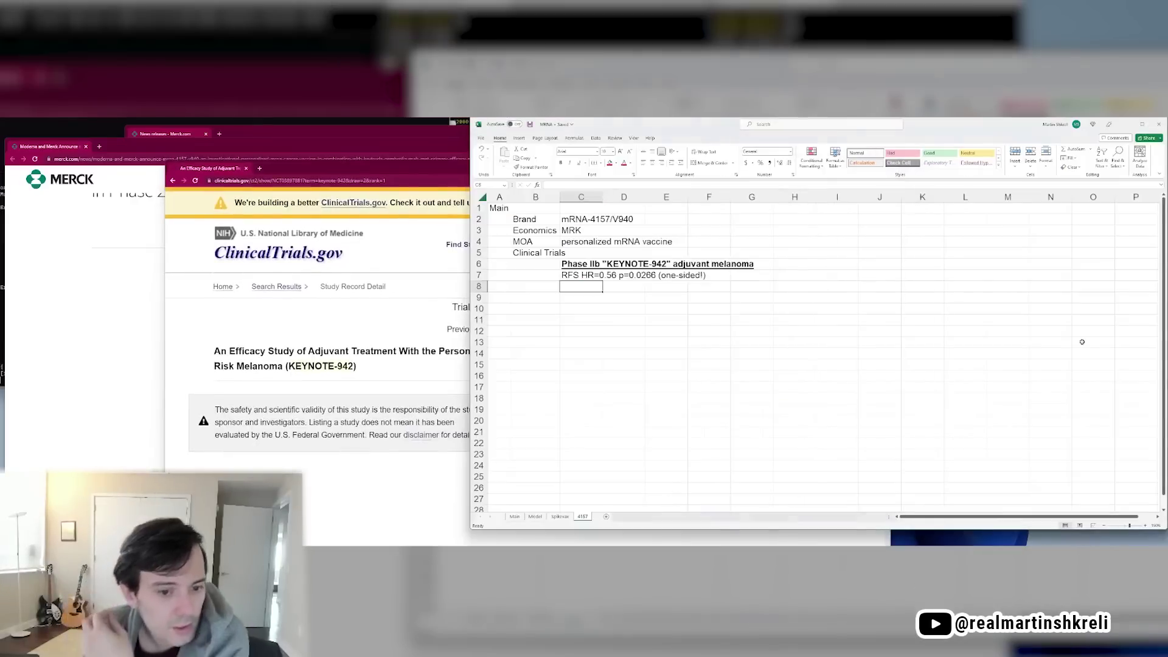
pyautogui.press('Up')
pyautogui.press('Up')
pyautogui.press('F2')
pyautogui.write('- NC')
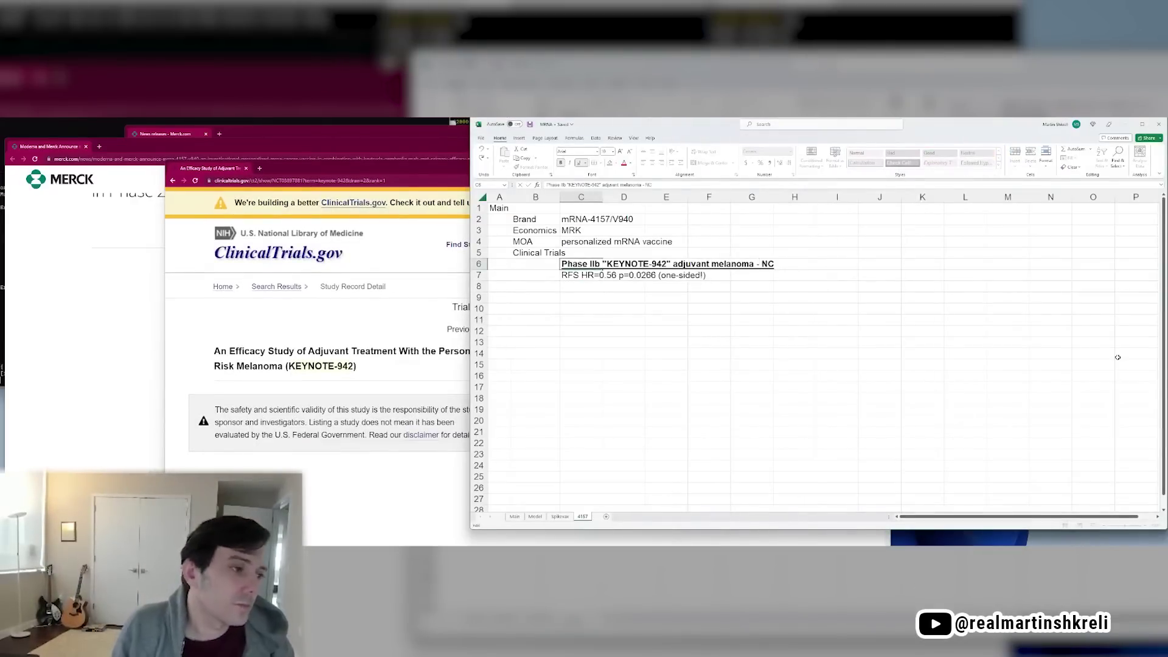
pyautogui.write('T03897881')
pyautogui.press('Return')
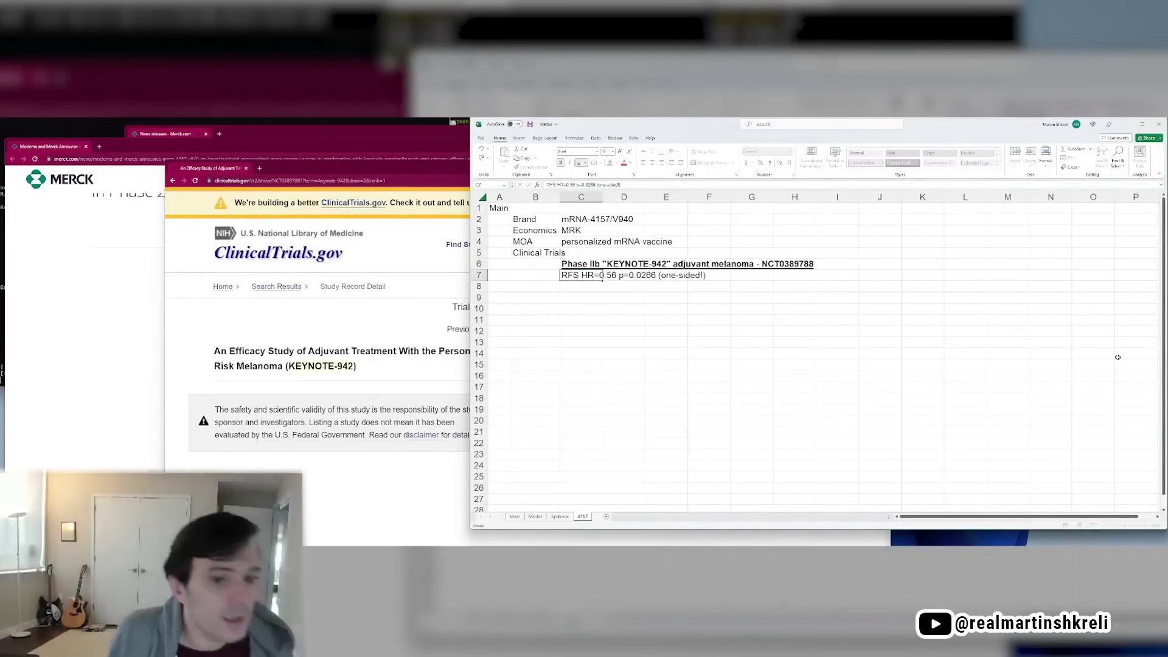
# Check the enrollment in the KEYNOTE-942 study record and add "n=157" after the trial name in the 4157 sheet's heading
pyautogui.click(409, 365)
pyautogui.scroll(-3, 483, 363)
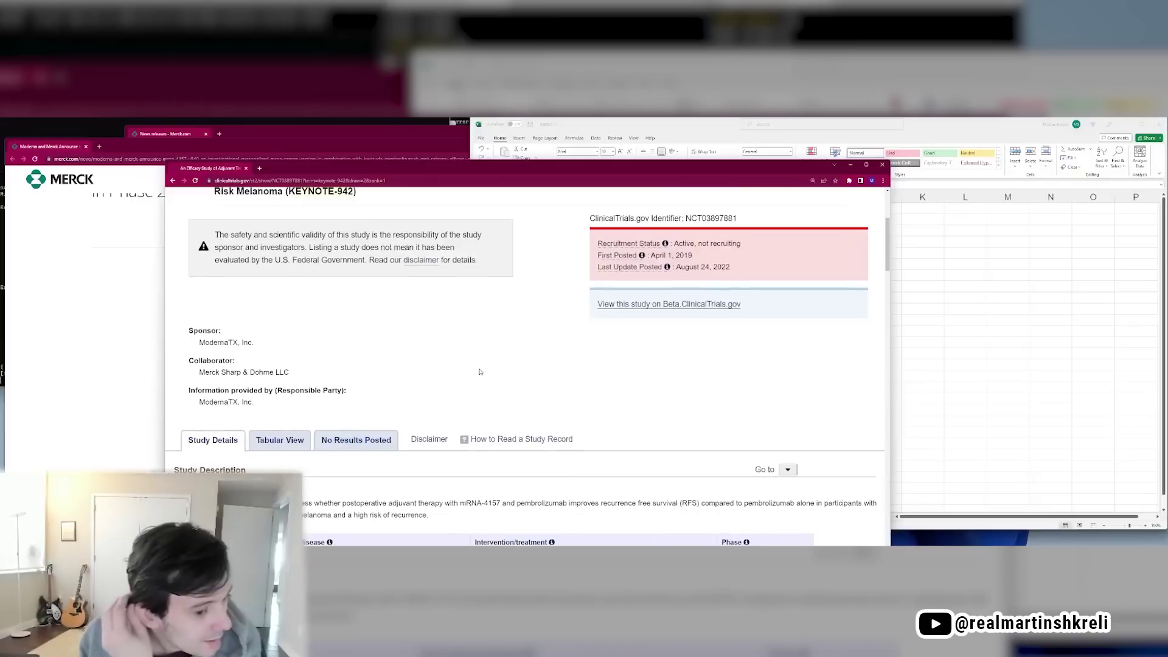
pyautogui.scroll(-3, 488, 364)
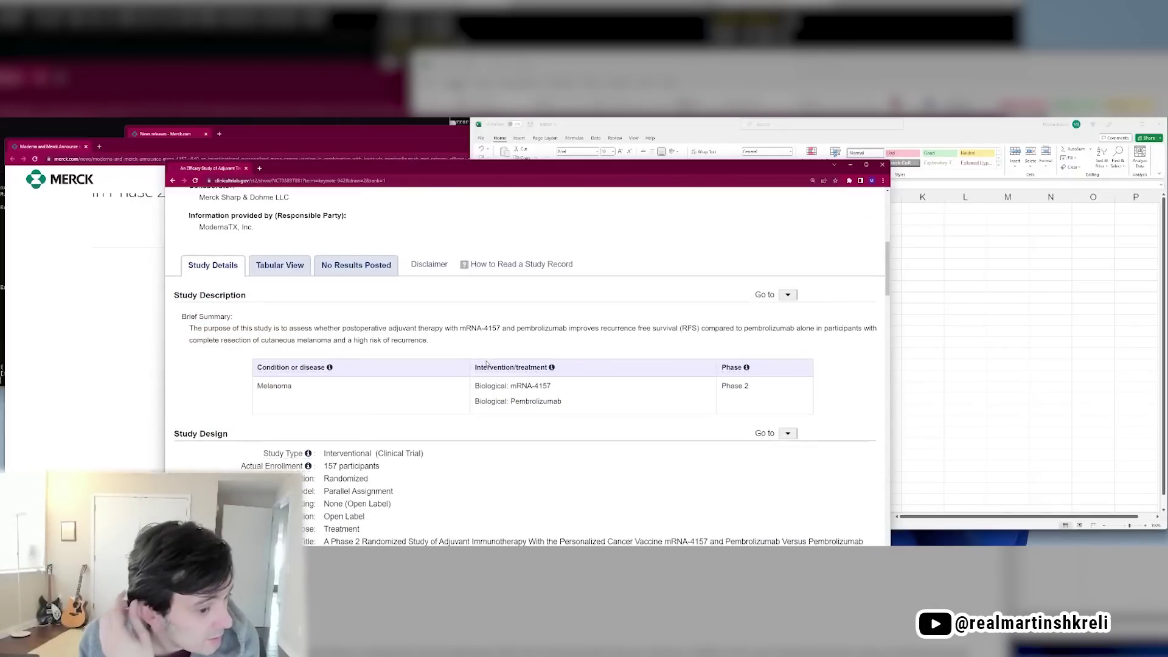
pyautogui.scroll(-3, 486, 364)
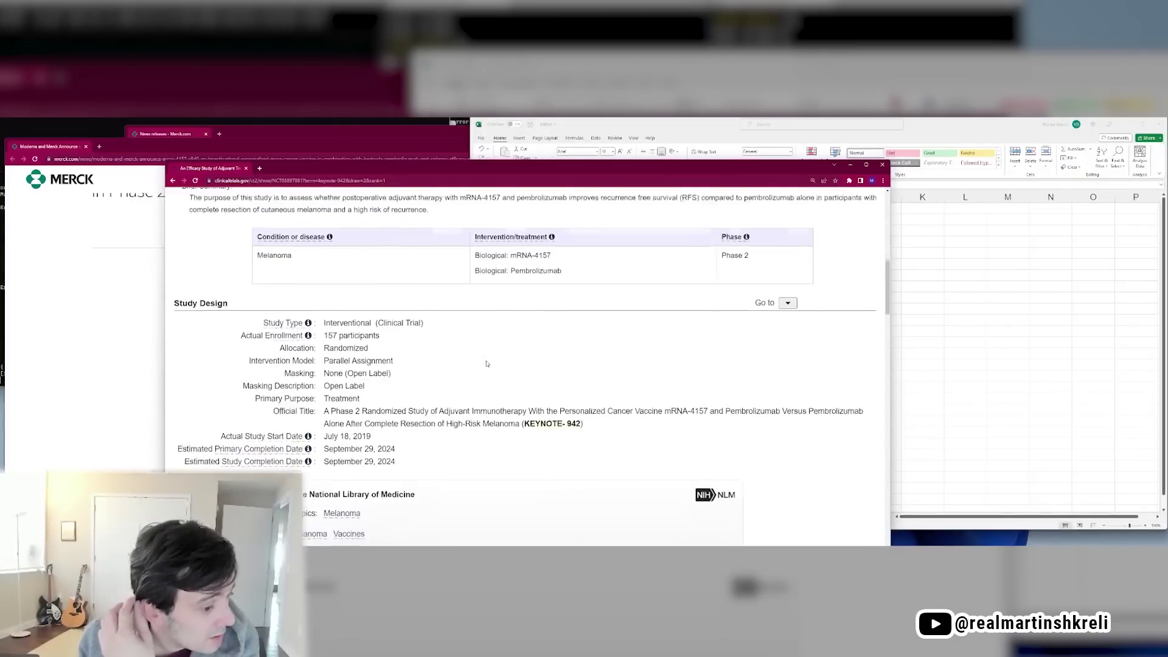
pyautogui.click(1004, 340)
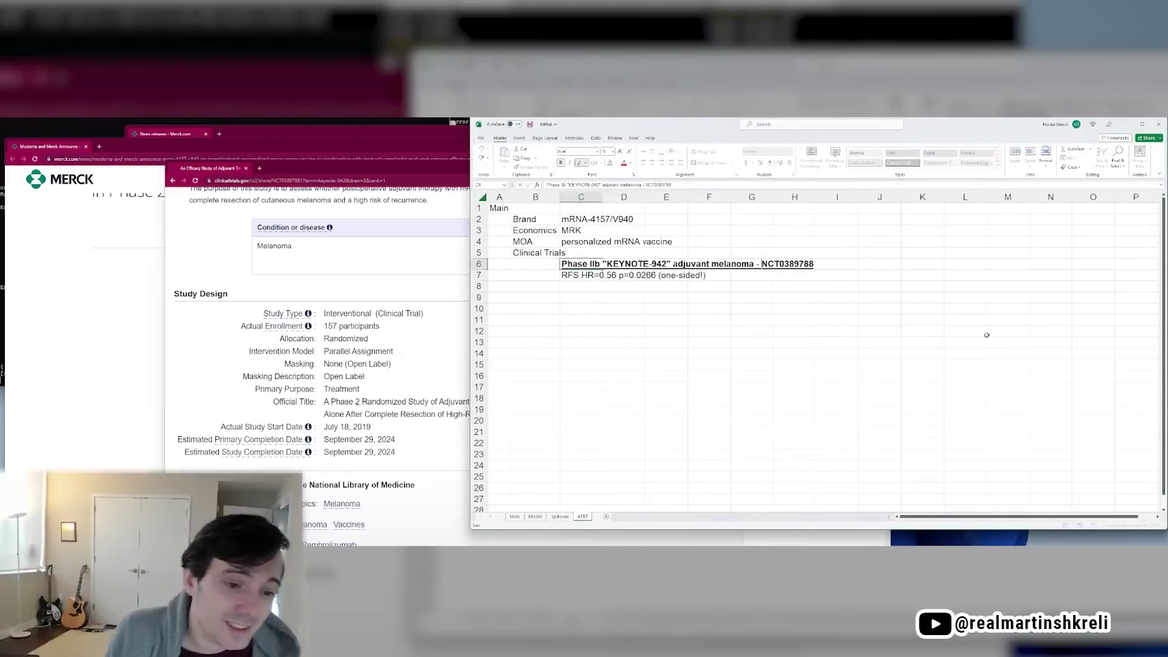
pyautogui.write('n=157')
pyautogui.press('Return')
# Examine the study record's locations and sponsor information, and close the record and the Merck release windows
pyautogui.scroll(-1, 345, 427)
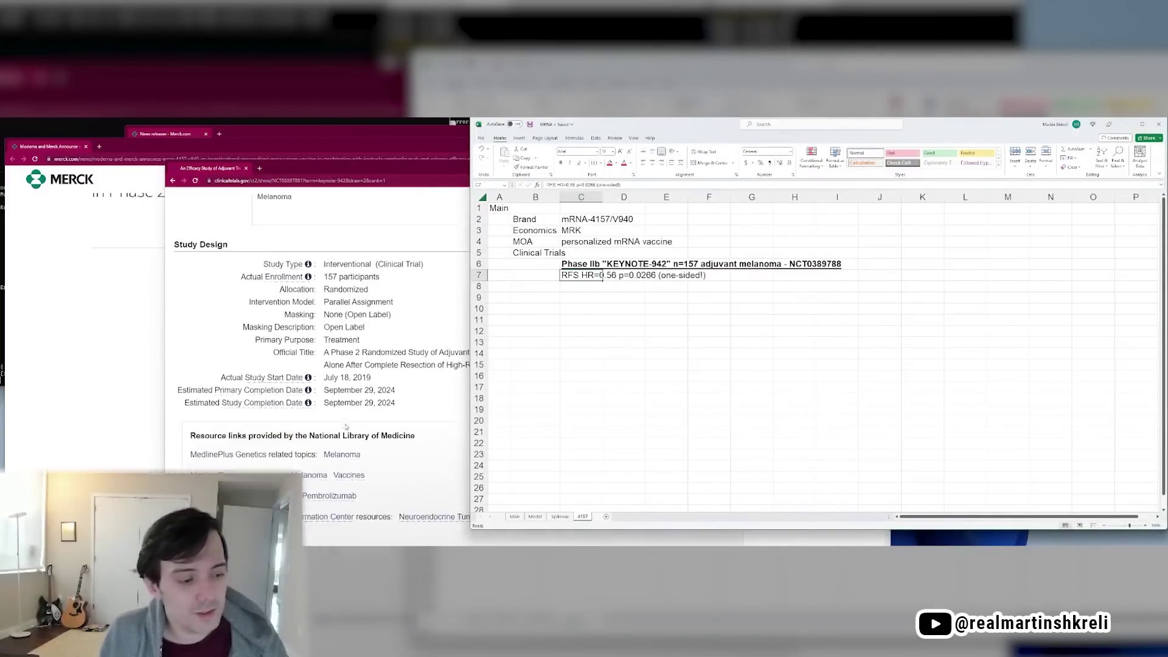
pyautogui.scroll(-15, 346, 427)
pyautogui.click(303, 404)
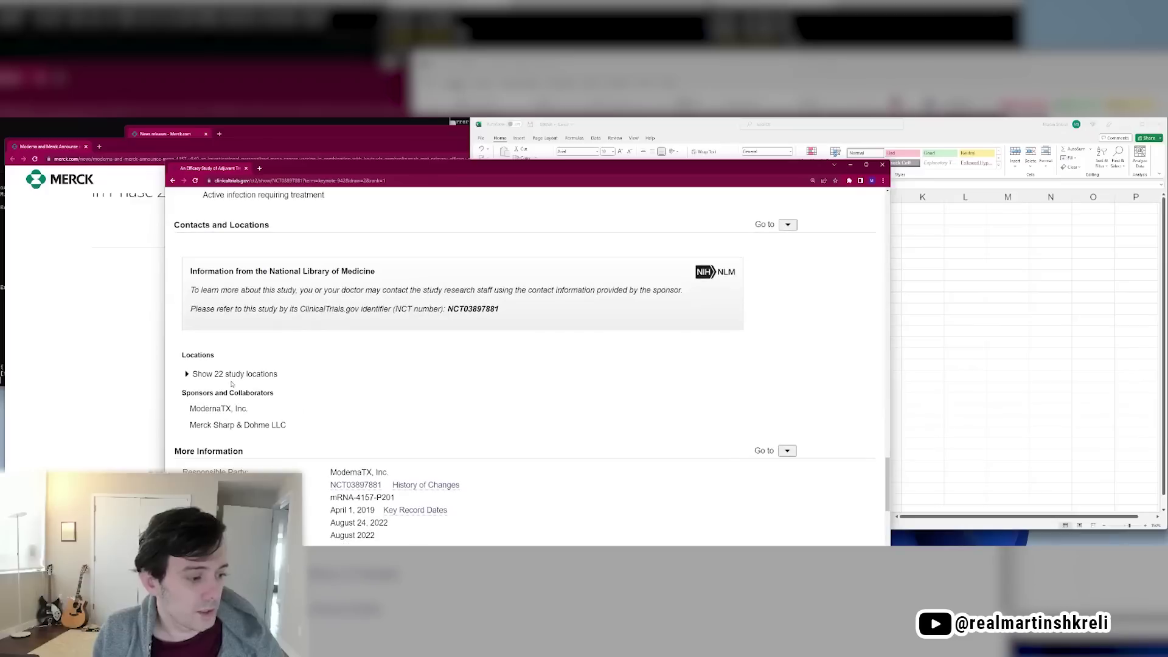
pyautogui.click(193, 373)
pyautogui.scroll(-2, 383, 424)
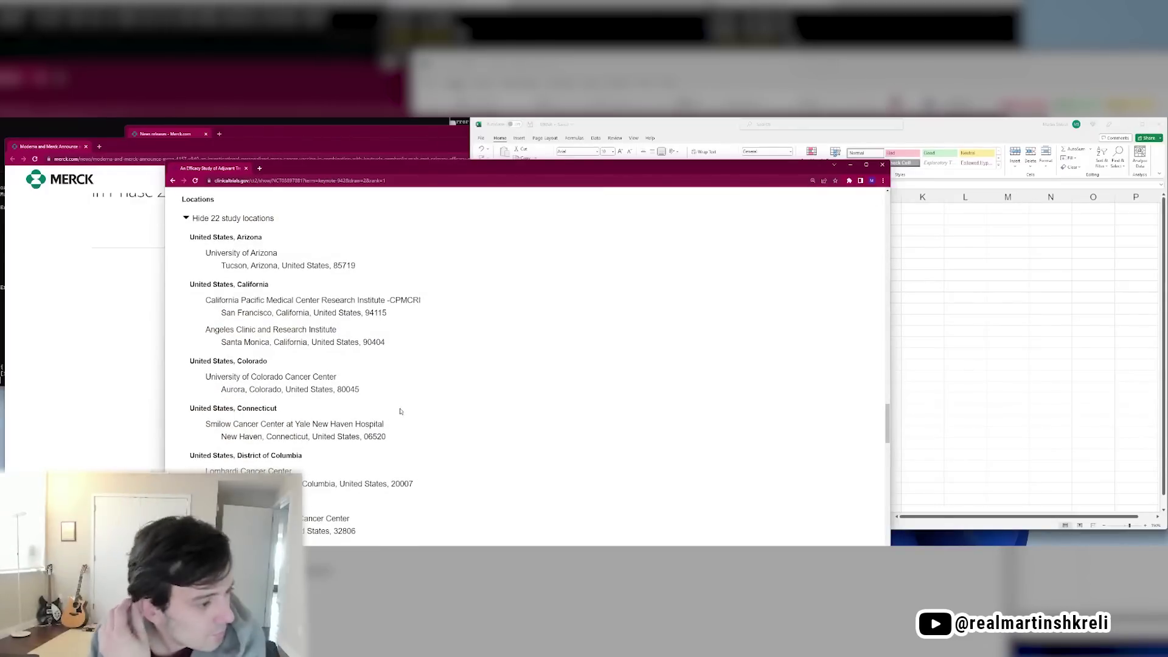
pyautogui.scroll(-12, 398, 409)
pyautogui.scroll(-5, 407, 395)
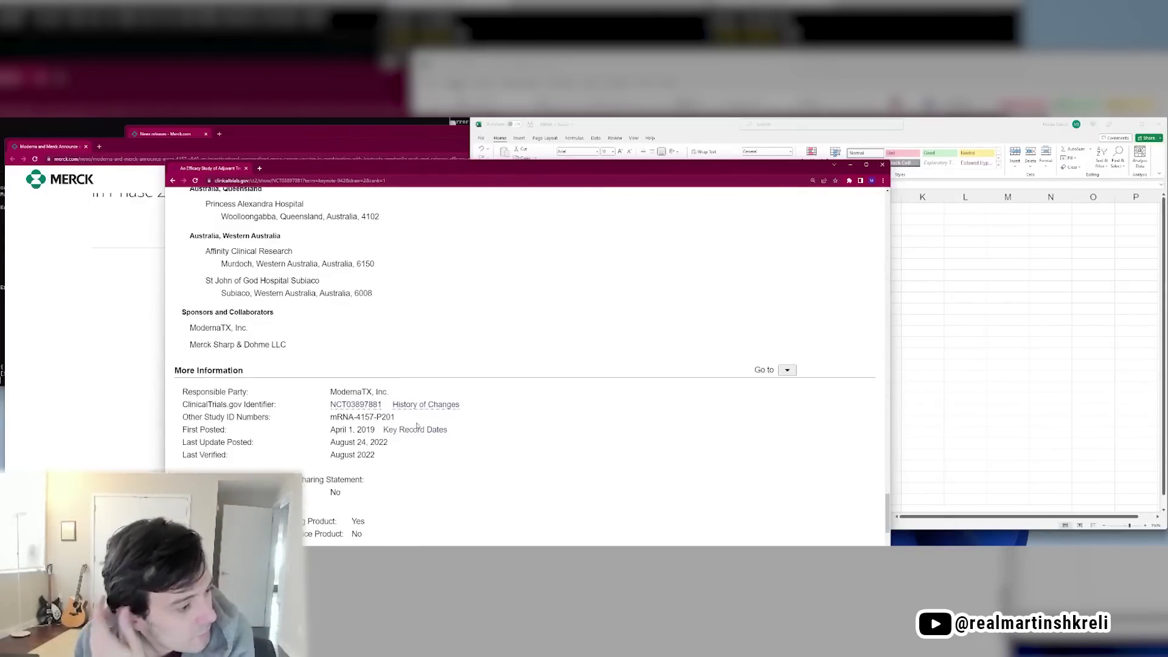
pyautogui.hotkey('ctrl', 'w')
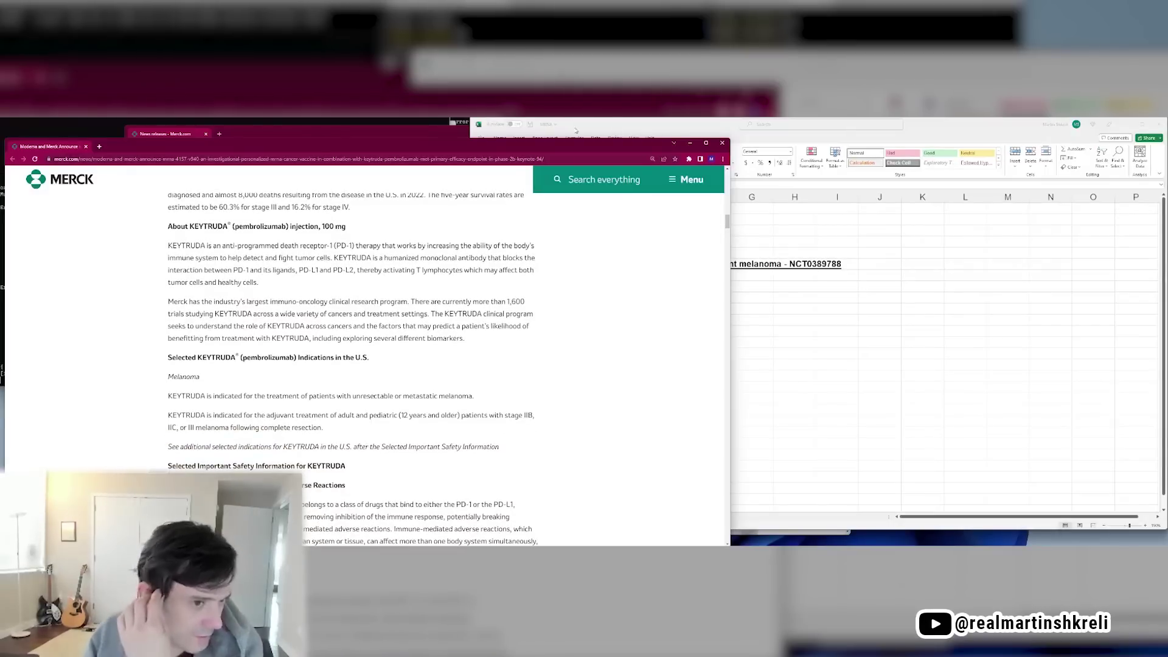
pyautogui.click(722, 143)
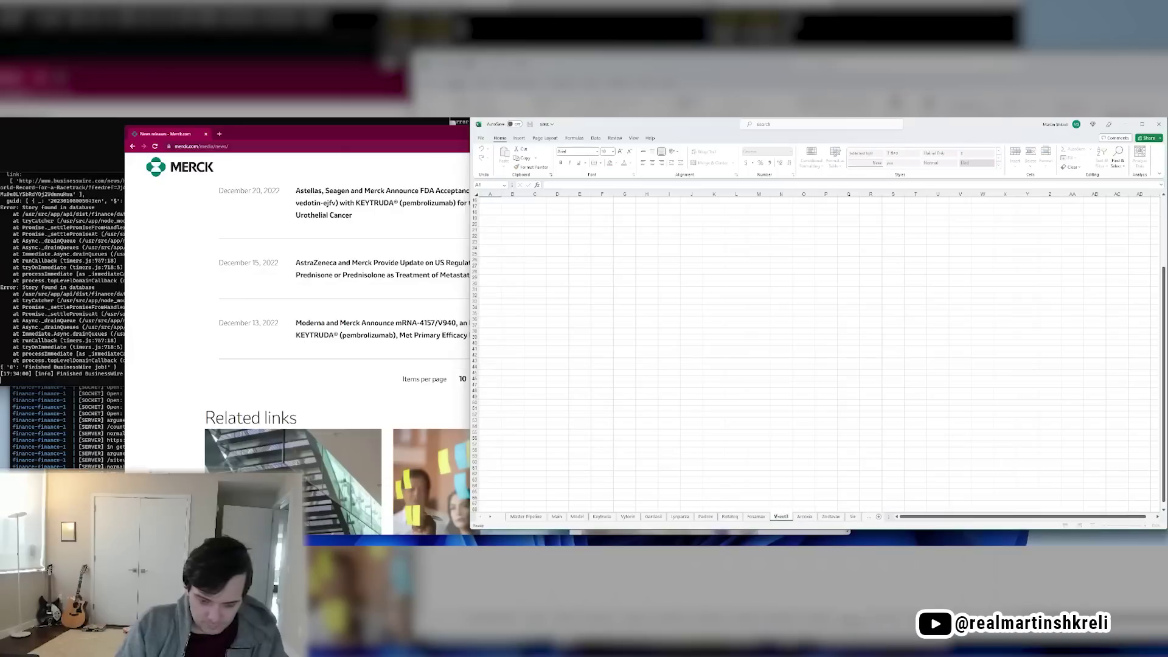
# Rename the new blank sheet in the Merck workbook as V940 and enter "Main" in cell A1
pyautogui.write('V940')
pyautogui.press('Return')
pyautogui.write('Main')
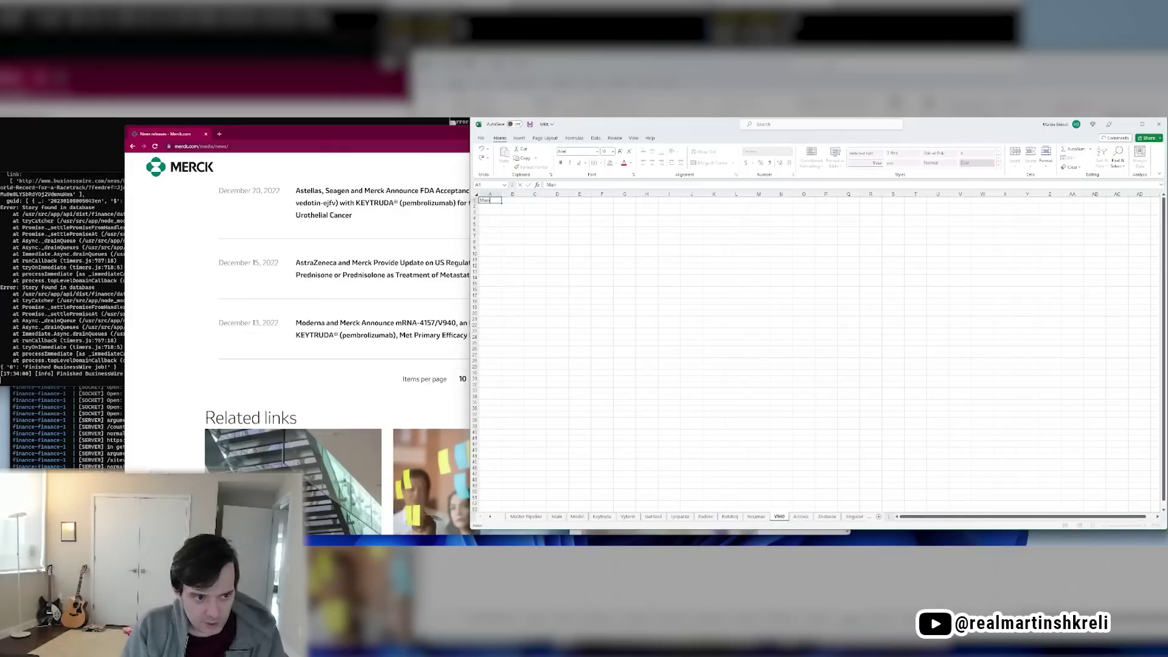
pyautogui.press('Return')
# Enter a Brand row reading "V940/mRNA-4157" below the Main label
pyautogui.press('Right')
pyautogui.write('Brand')
pyautogui.press('Tab')
pyautogui.write('V94')
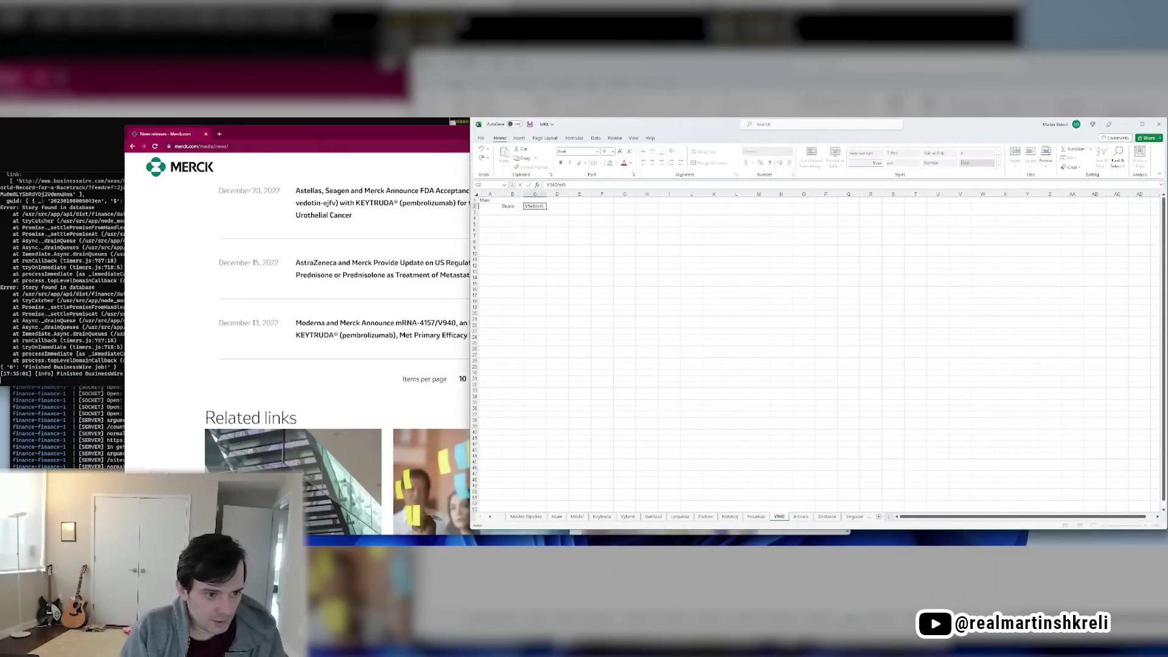
pyautogui.write('0/mRNA-4157')
pyautogui.press('Return')
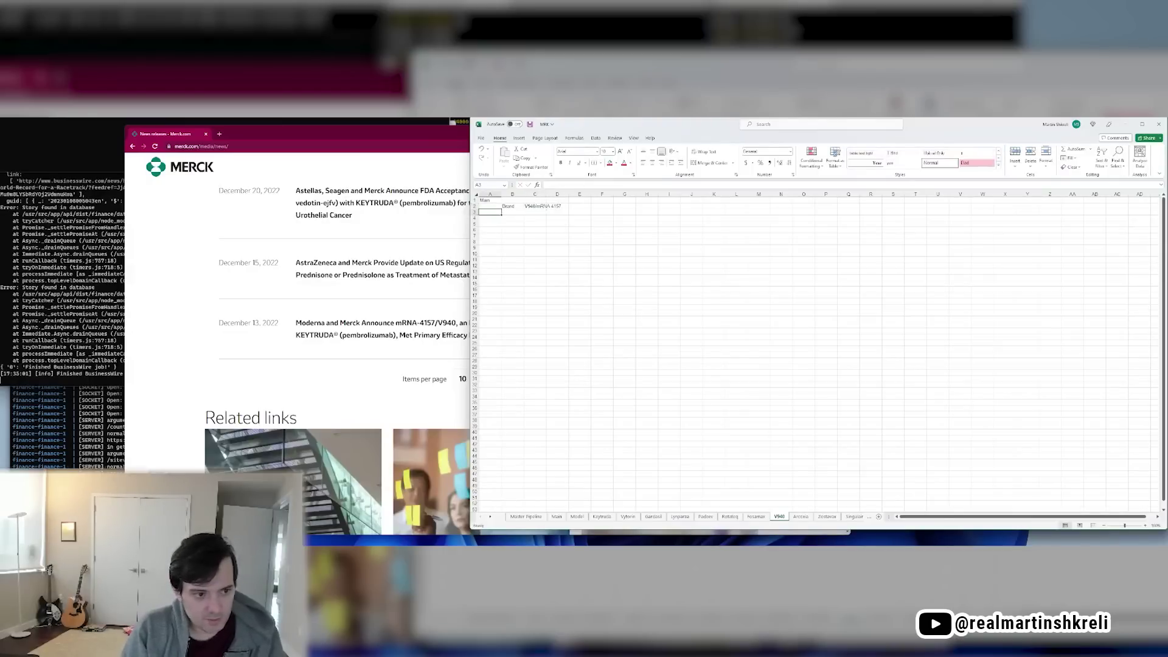
pyautogui.press('Right')
pyautogui.write('G')
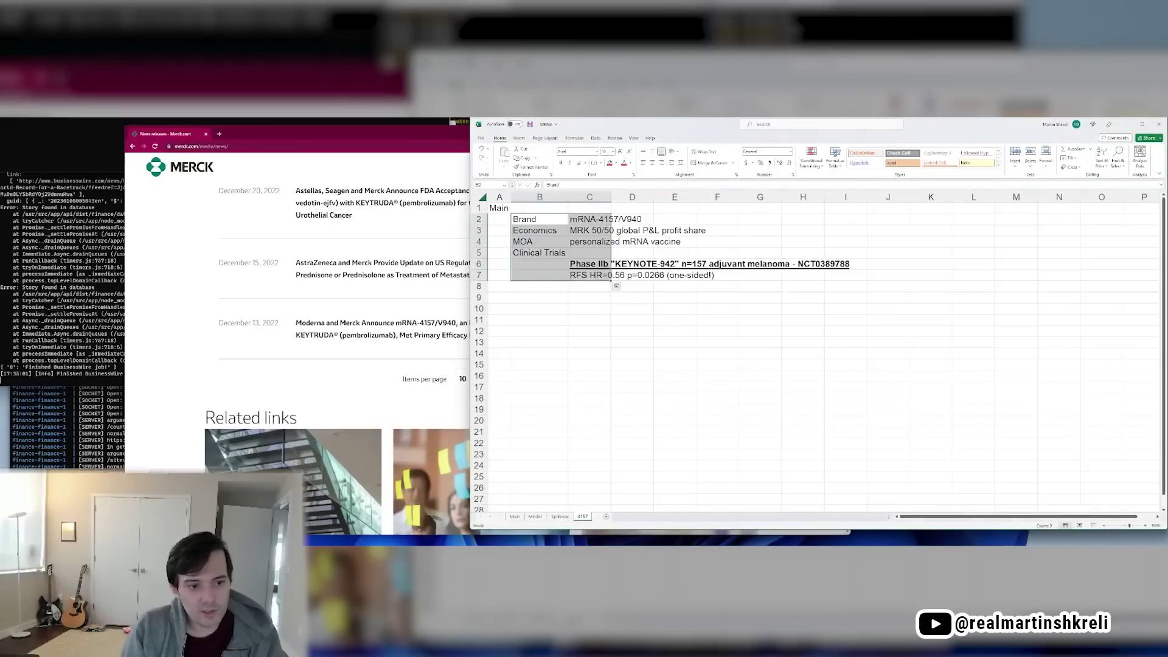
# Copy the block from Brand through the RFS result on the Moderna 4157 sheet into B2 of the Merck V940 sheet and save
pyautogui.hotkey('ctrl', 'c')
pyautogui.hotkey('ctrl', 'Tab')
pyautogui.hotkey('ctrl', 'Tab')
pyautogui.press('Up')
pyautogui.hotkey('ctrl', 'v')
pyautogui.press('Down')
pyautogui.press('Down')
pyautogui.press('Down')
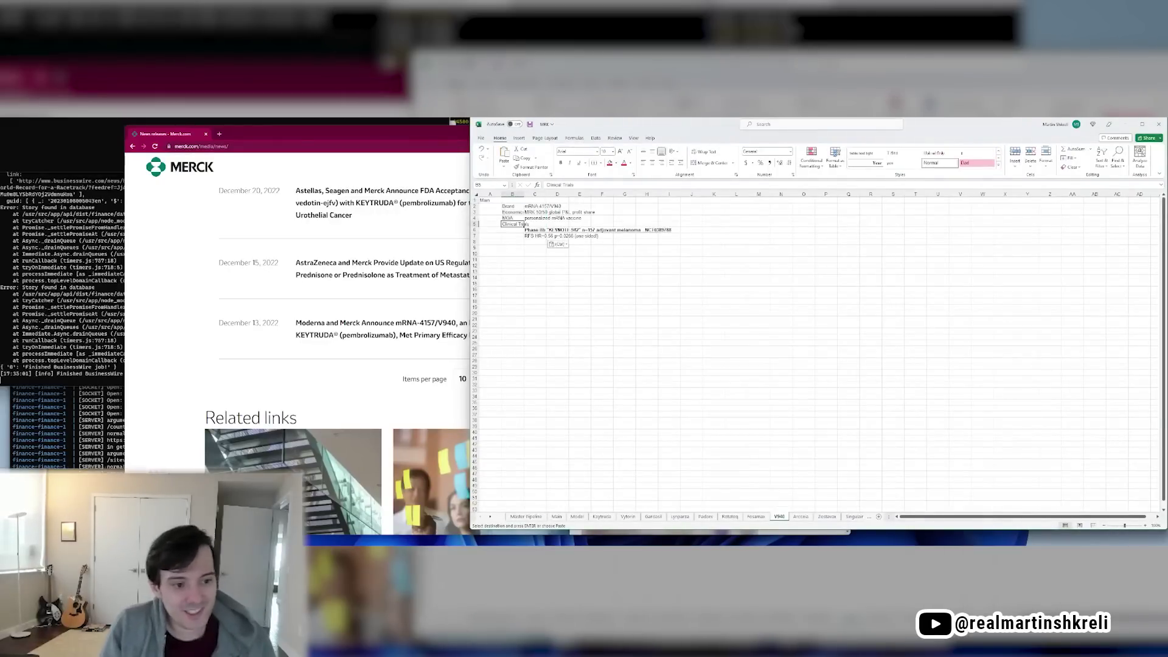
pyautogui.hotkey('ctrl', 'Home')
pyautogui.hotkey('ctrl', 's')
# Hyperlink the Main label in A1 of the V940 sheet to the Main sheet and narrow column A
pyautogui.hotkey('ctrl', 'k')
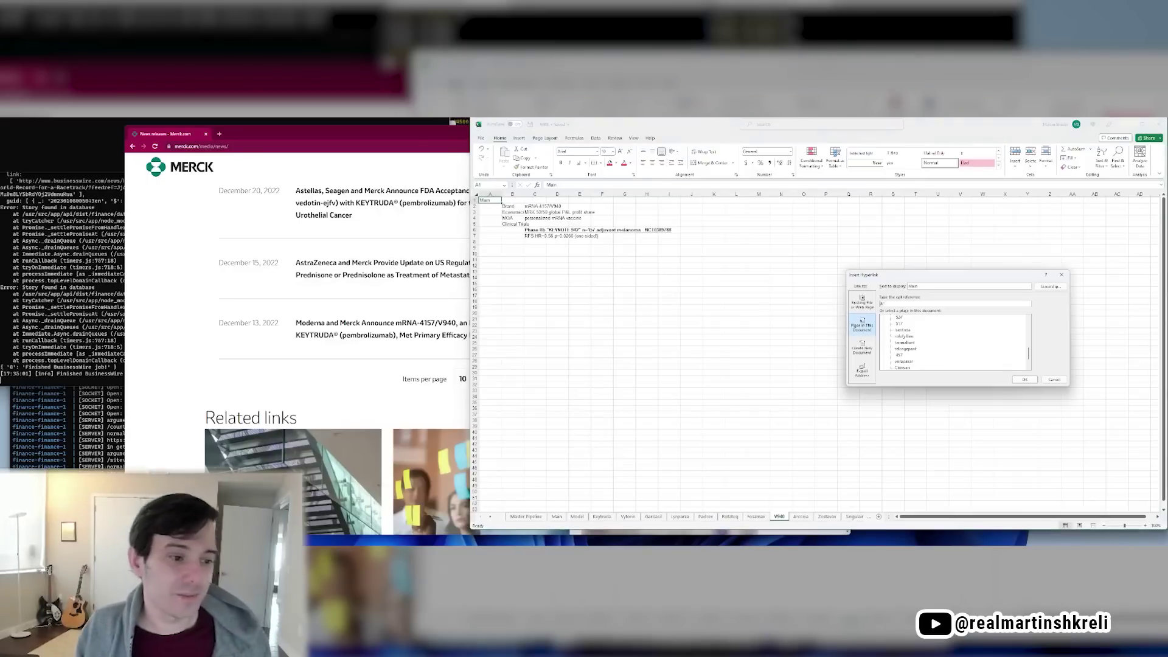
pyautogui.scroll(10, 902, 344)
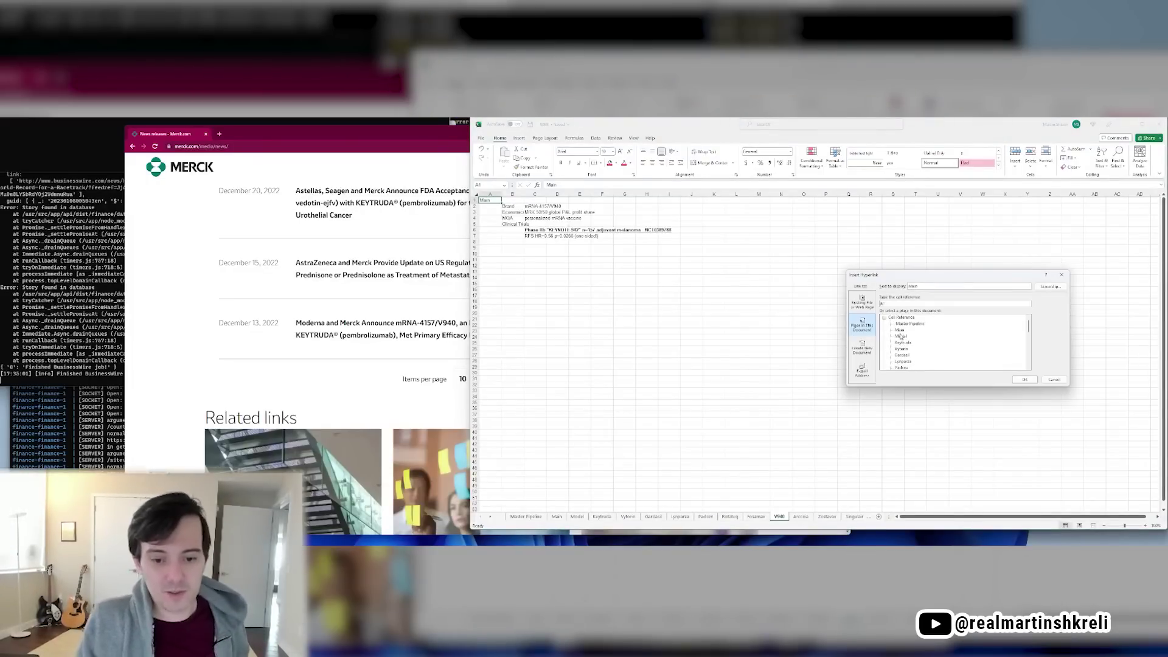
pyautogui.doubleClick(902, 331)
pyautogui.click(601, 259)
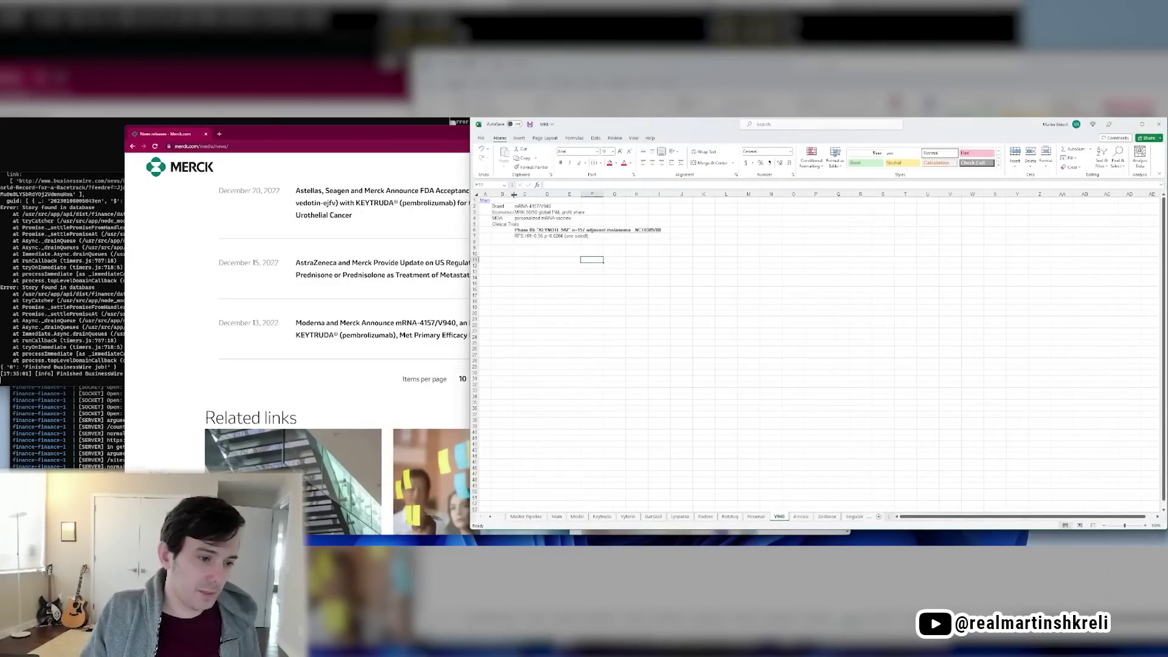
pyautogui.scroll(5, 562, 245)
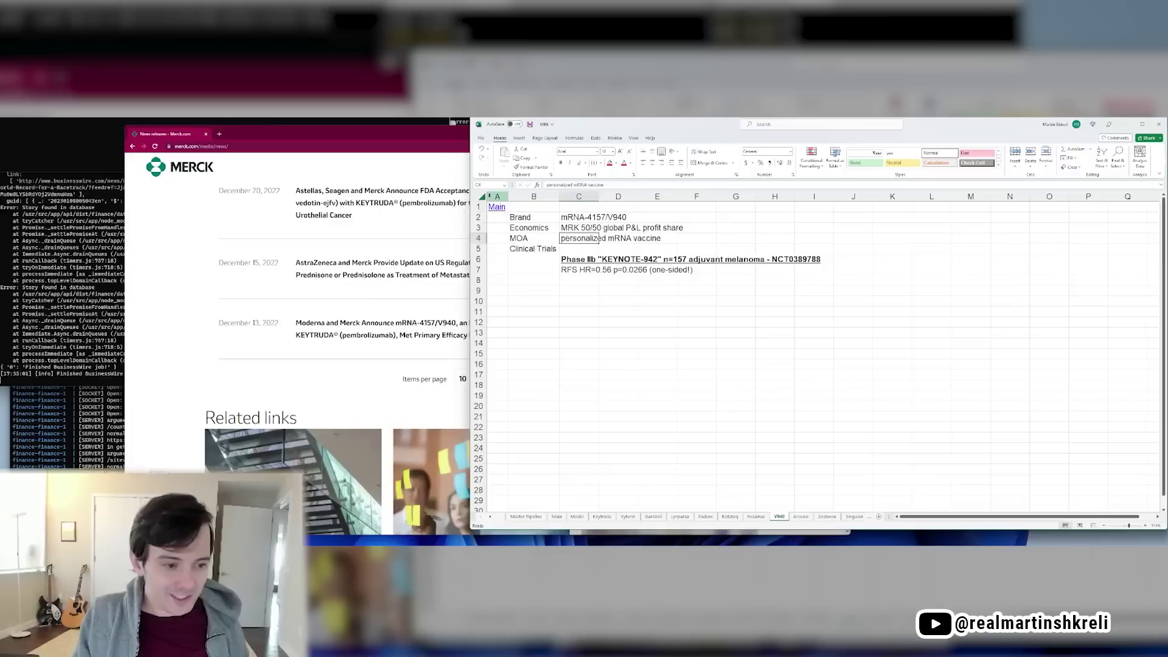
# Follow the Main link in the Merck workbook and select the mRNA-4157/V940 entry in the pipeline list
pyautogui.click(500, 207)
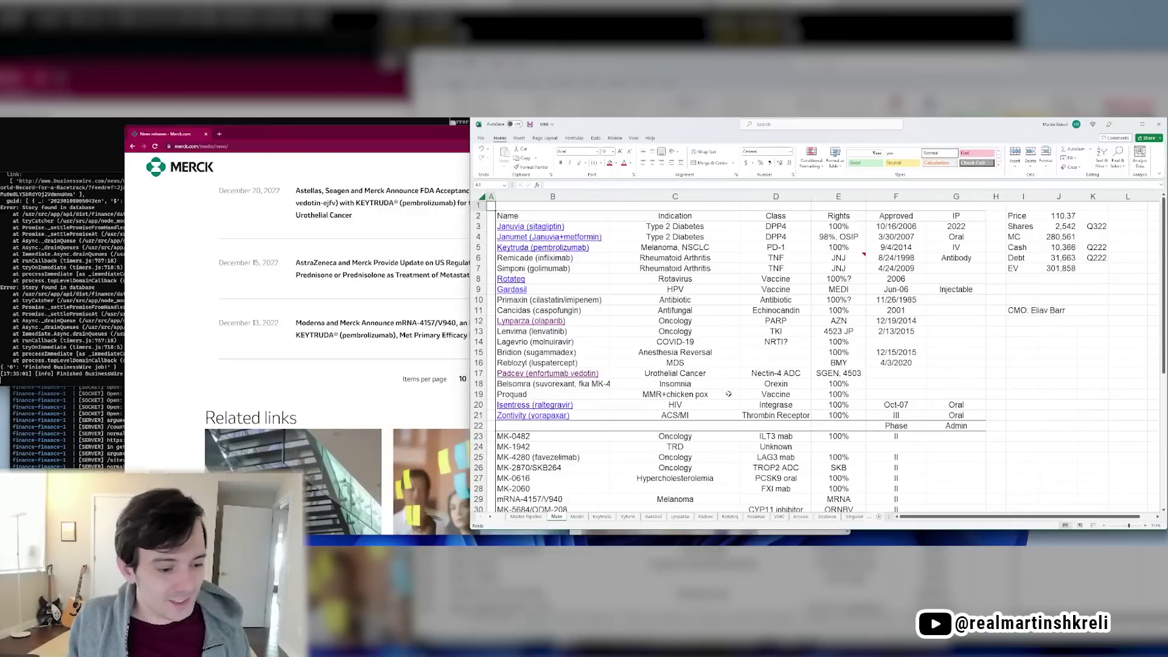
pyautogui.scroll(-2, 639, 419)
pyautogui.click(578, 436)
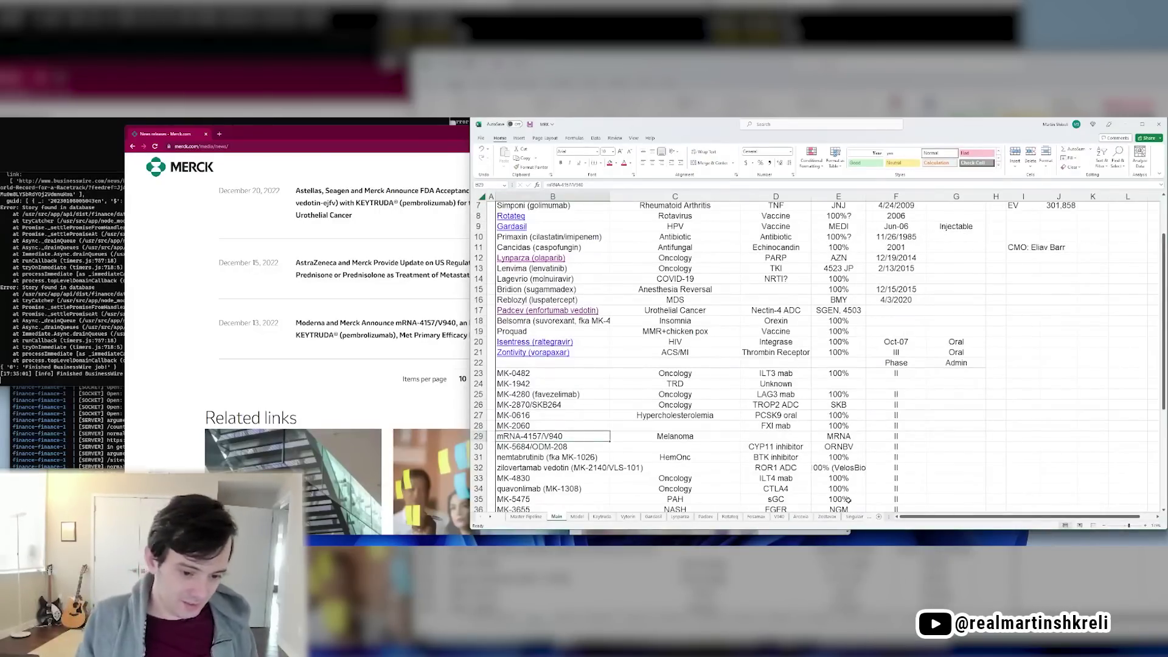
# Hyperlink the Main label on the Moderna workbook's 4157 sheet to its Main sheet and follow the link
pyautogui.hotkey('ctrl', 'k')
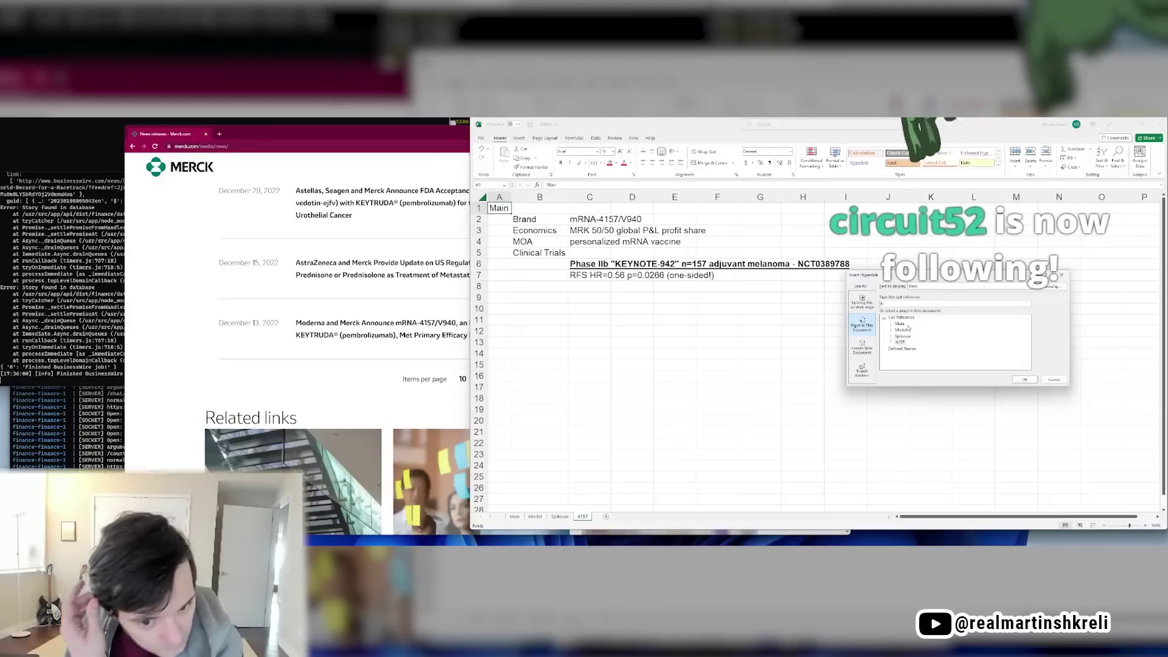
pyautogui.press('Return')
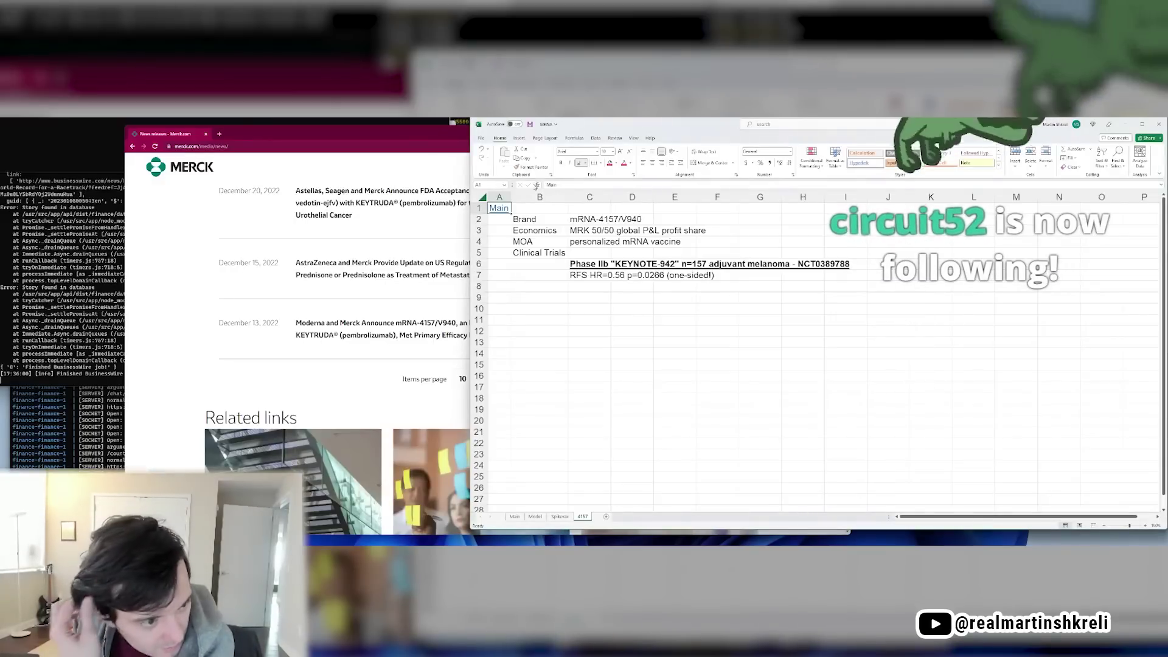
pyautogui.click(499, 207)
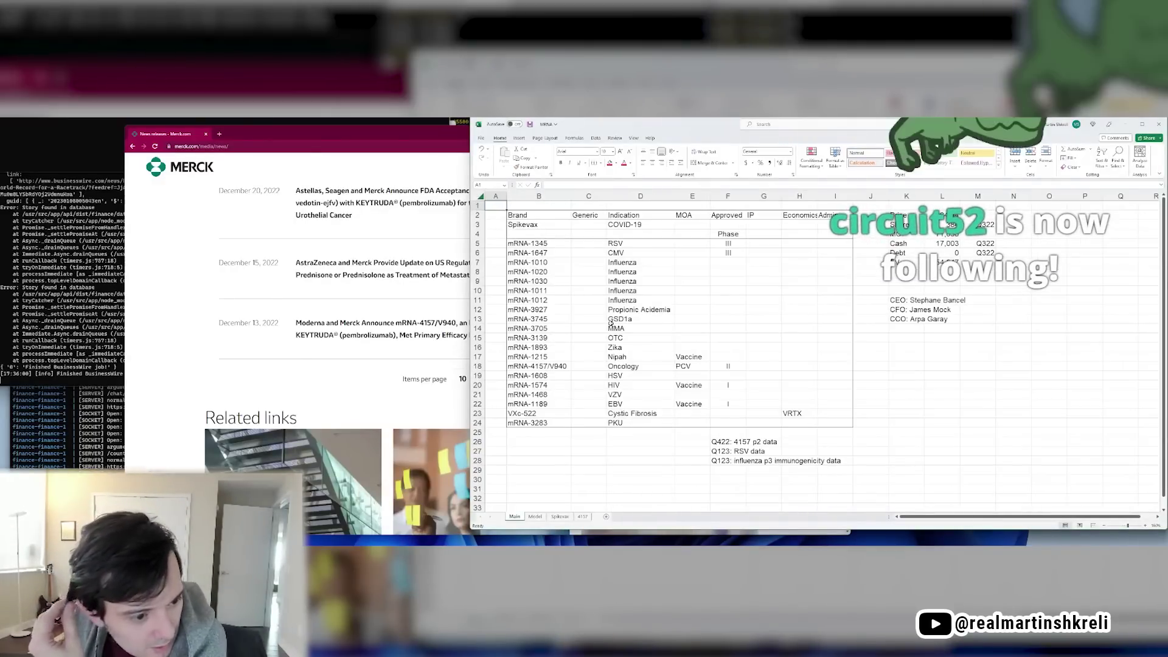
# Hyperlink the mRNA-4157/V940 entry on the Moderna Main sheet to the 4157 sheet
pyautogui.click(560, 366)
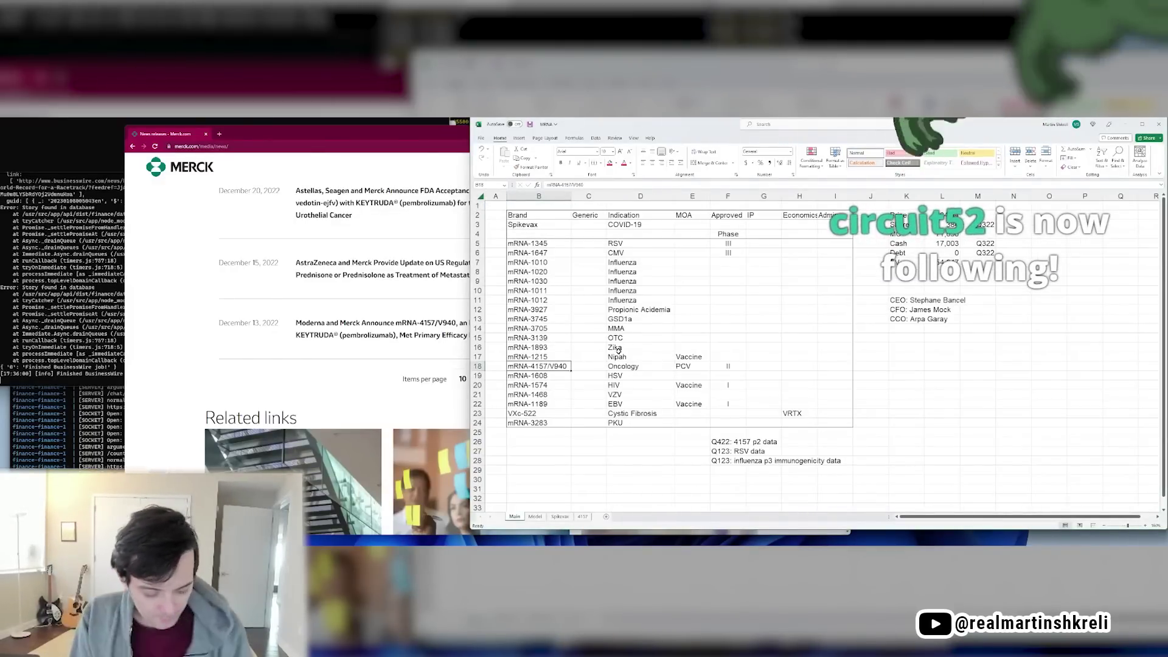
pyautogui.hotkey('ctrl', 'k')
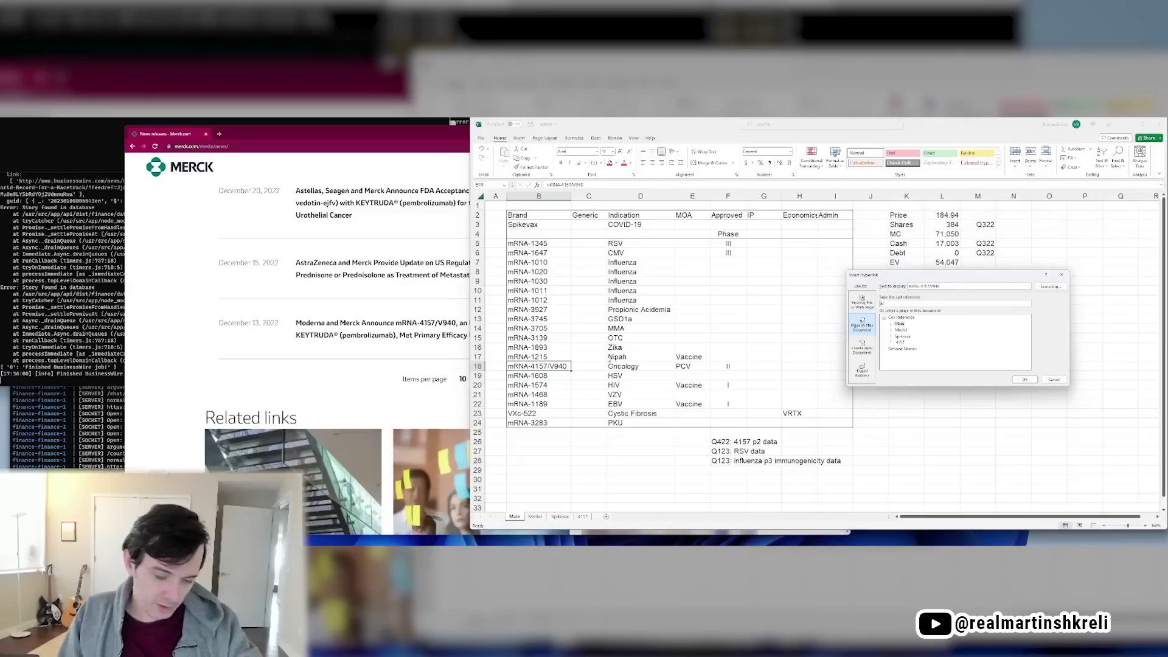
pyautogui.press('Return')
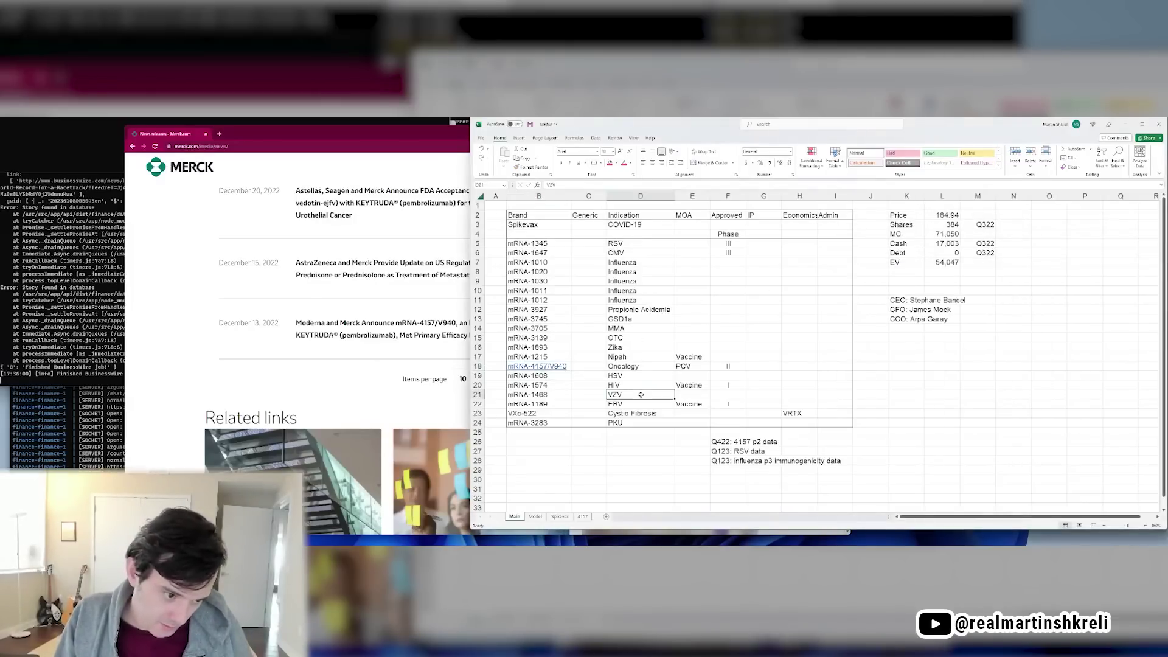
# Center the IP, Economics and Admin columns, fit the Economics column's width, and select the Economics cell of the mRNA-4157/V940 row
pyautogui.click(763, 365)
pyautogui.moveTo(759, 219); pyautogui.dragTo(835, 423)
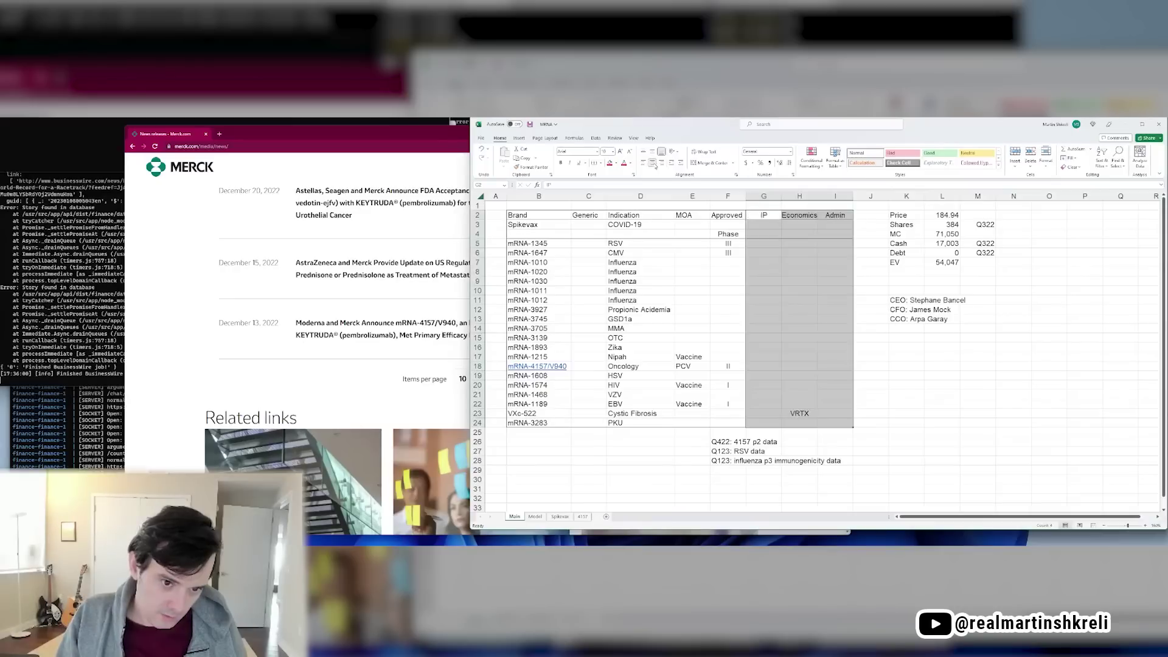
pyautogui.hotkey('alt', 'h')
pyautogui.press('a')
pyautogui.press('c')
pyautogui.click(800, 243)
pyautogui.doubleClick(819, 196)
pyautogui.click(806, 328)
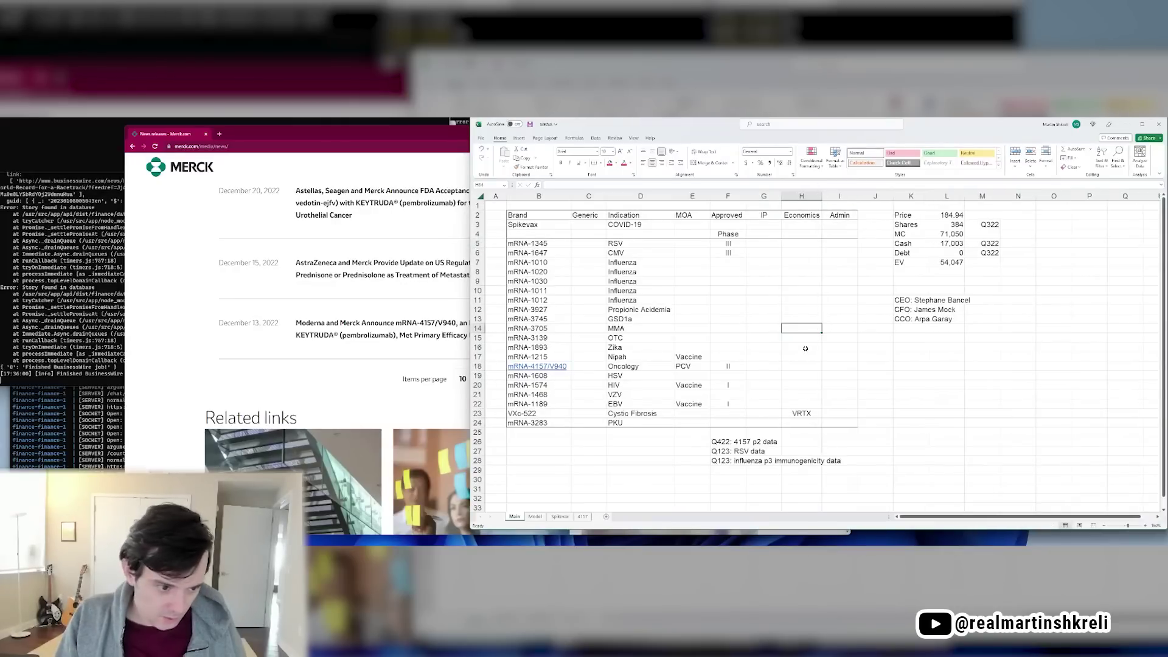
pyautogui.click(803, 347)
pyautogui.click(792, 374)
pyautogui.press('Up')
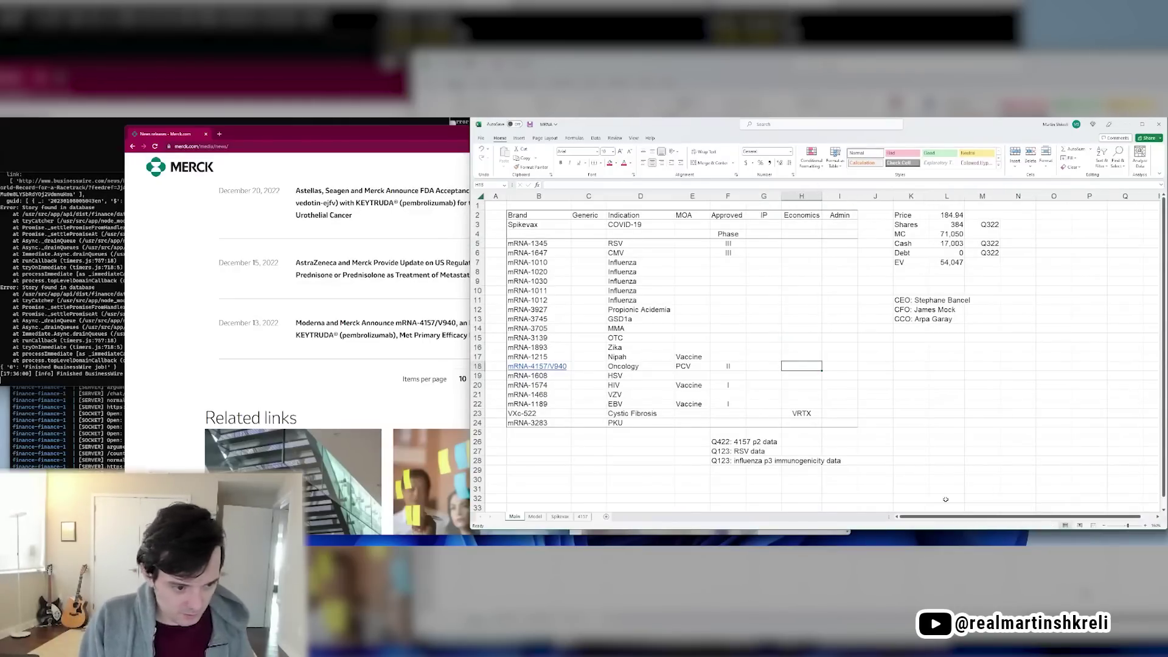
# Switch to the biopharma company list workbook and examine the companies and their last update dates
pyautogui.hotkey('ctrl', 'Tab')
pyautogui.moveTo(906, 279); pyautogui.dragTo(511, 291)
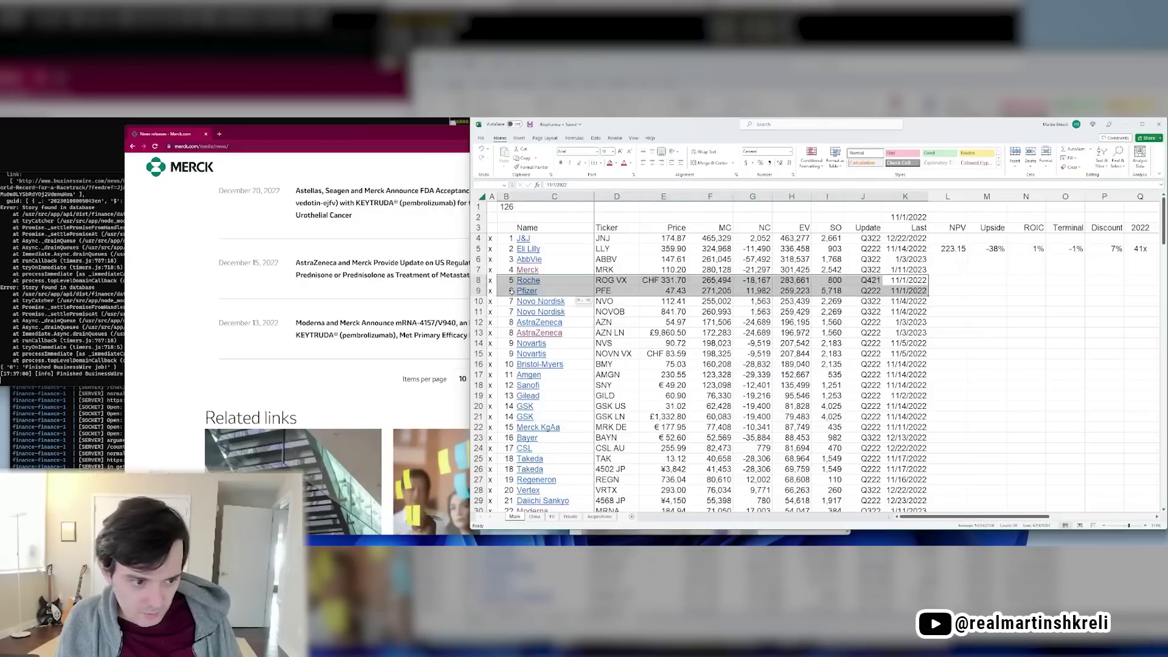
pyautogui.scroll(-5, 921, 374)
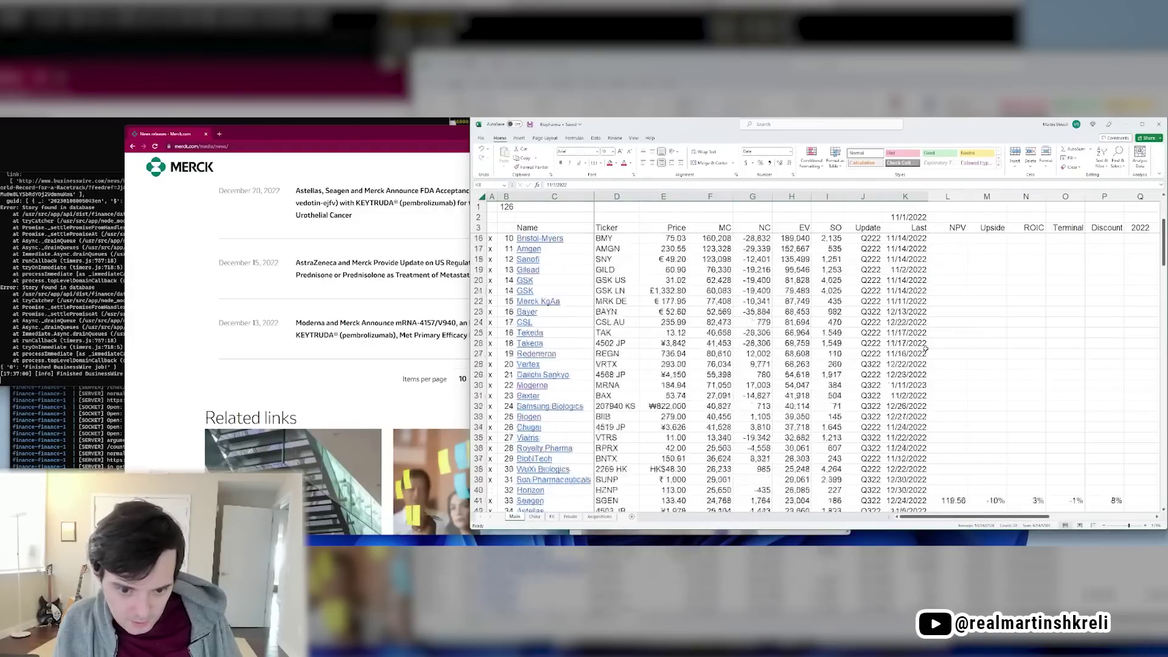
pyautogui.scroll(-4, 911, 358)
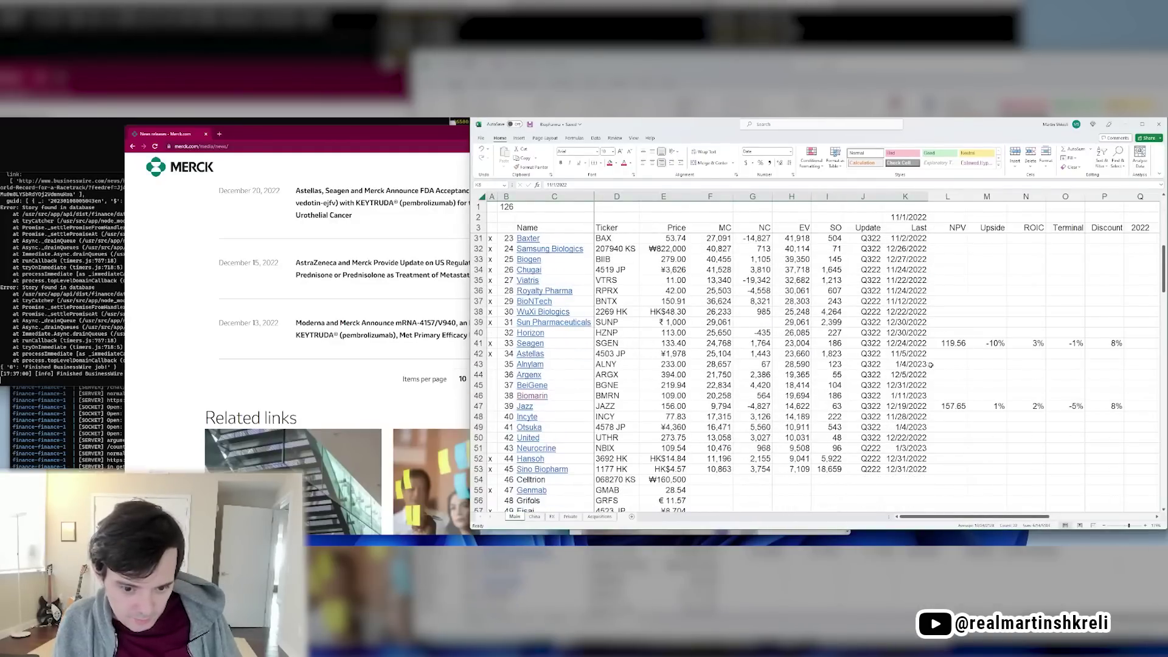
pyautogui.moveTo(908, 463); pyautogui.dragTo(505, 142)
pyautogui.click(890, 308)
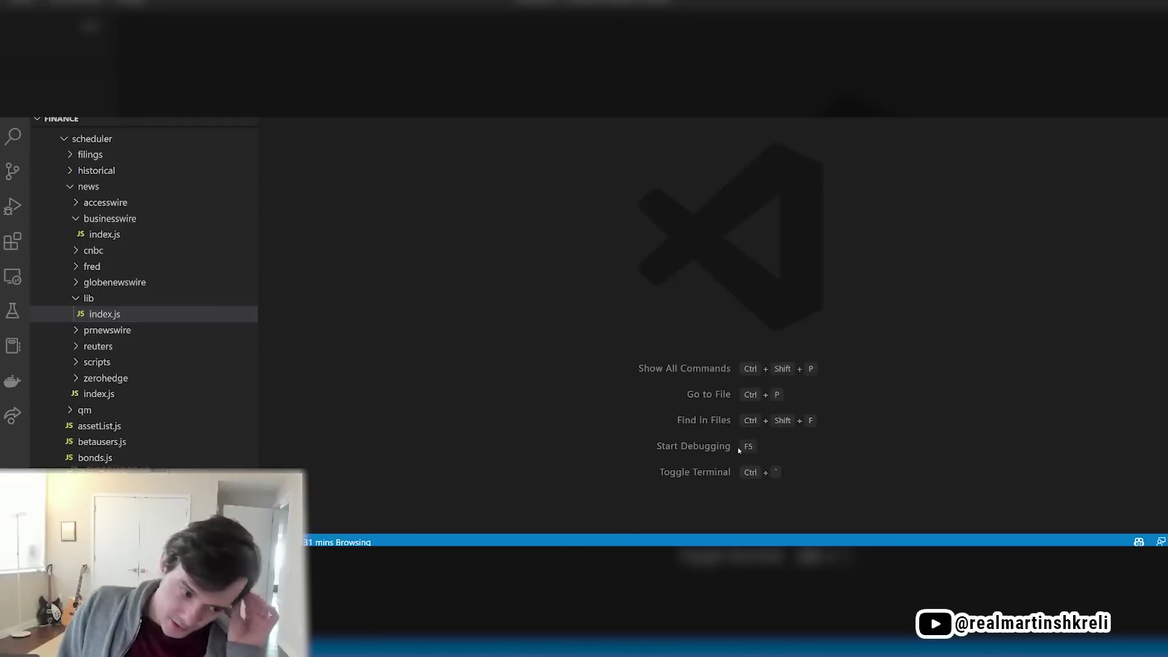
pyautogui.moveTo(754, 546)
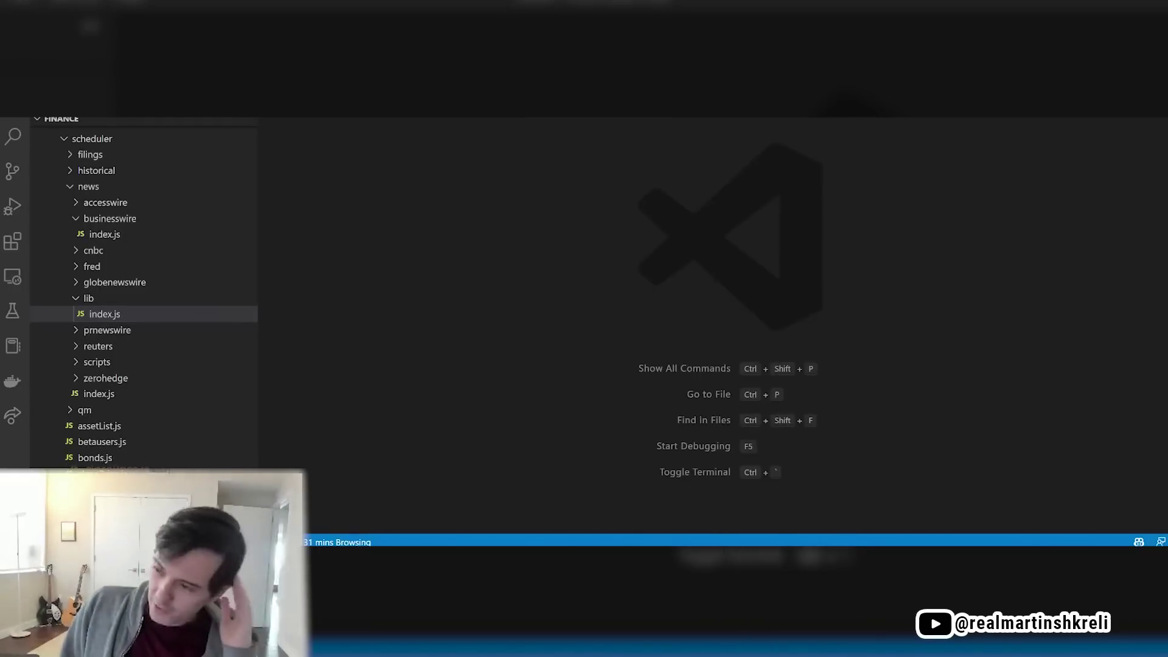